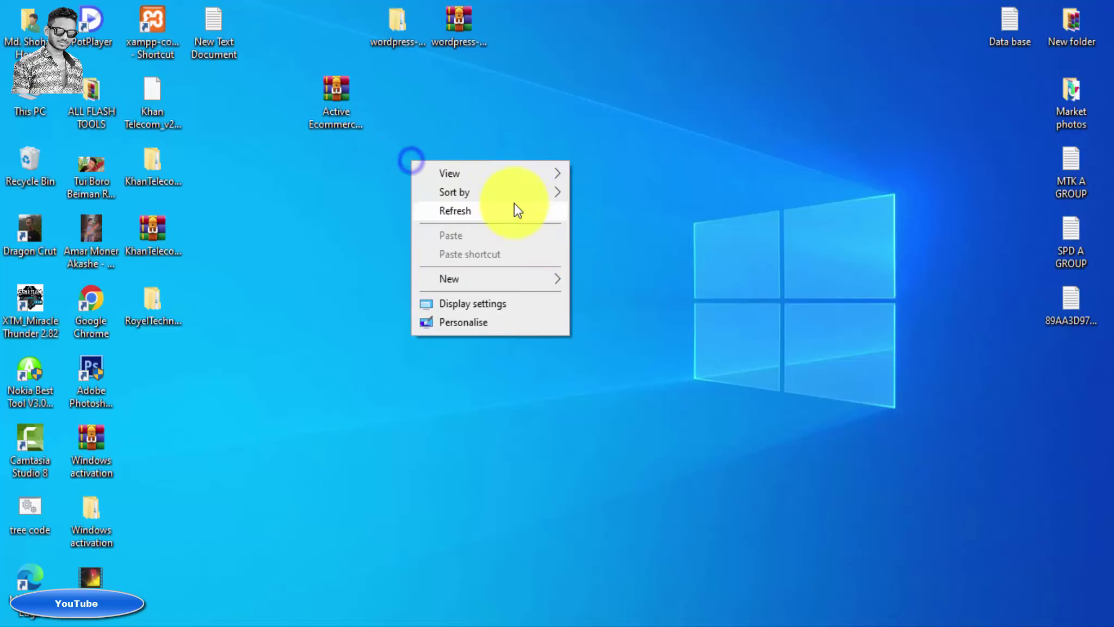
Refresh the desktop repeatedly from its right-click menu
{"action": "left_click", "coordinate": [514, 203]}
{"action": "right_click", "coordinate": [436, 142]}
{"action": "left_click", "coordinate": [524, 191]}
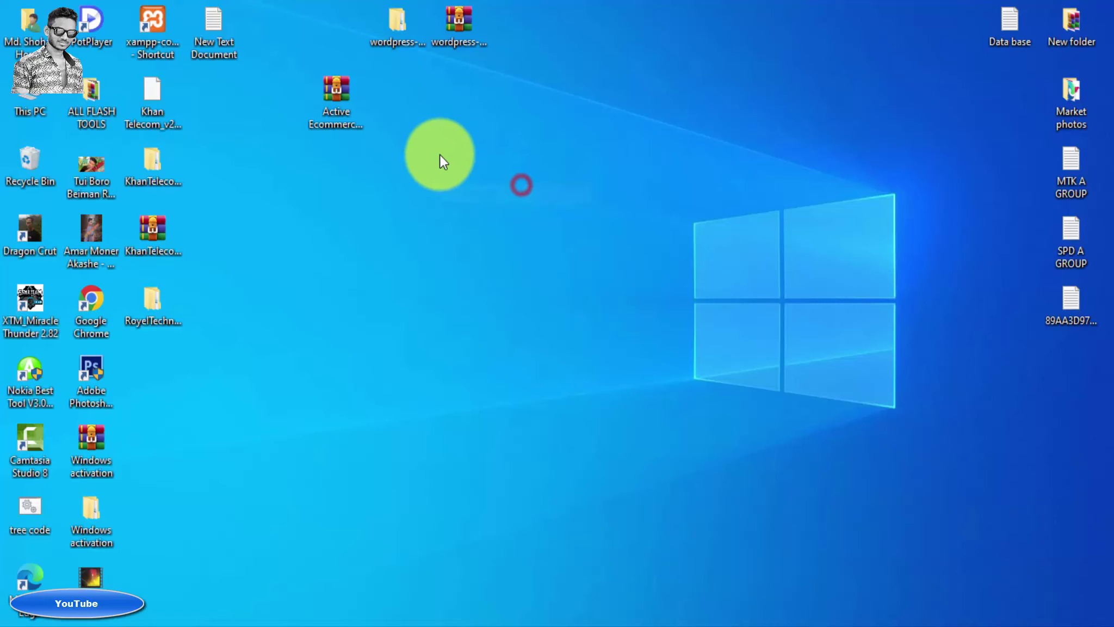
{"action": "right_click", "coordinate": [439, 155]}
{"action": "left_click", "coordinate": [519, 201]}
{"action": "right_click", "coordinate": [406, 152]}
{"action": "left_click", "coordinate": [494, 202]}
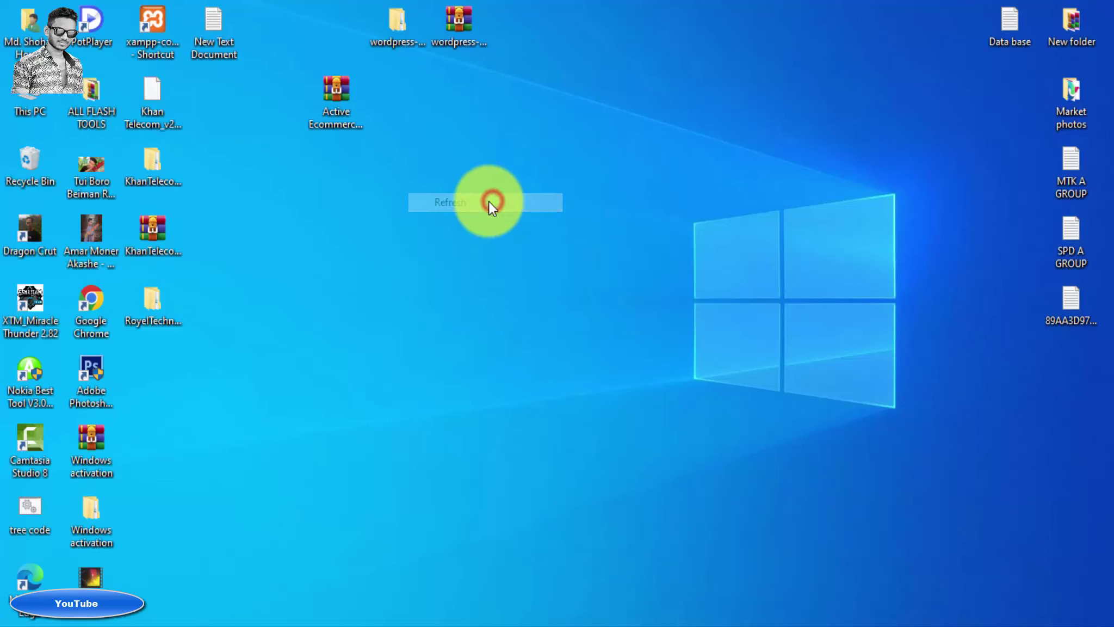
{"action": "right_click", "coordinate": [435, 162]}
{"action": "left_click", "coordinate": [525, 212]}
{"action": "right_click", "coordinate": [428, 158]}
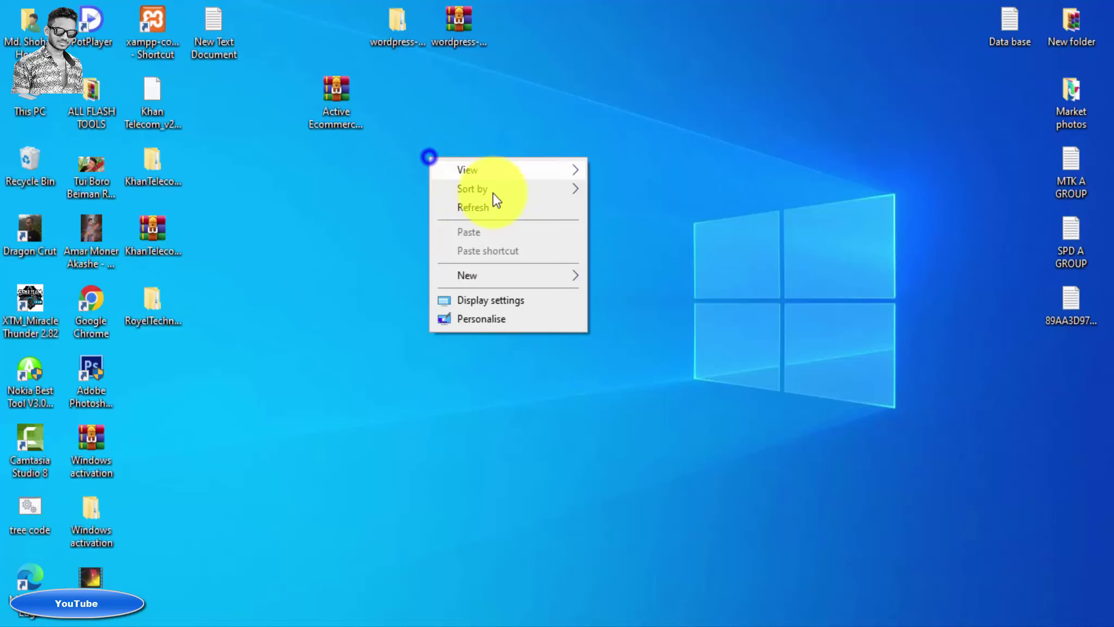
{"action": "left_click", "coordinate": [498, 202]}
{"action": "right_click", "coordinate": [433, 162]}
{"action": "left_click", "coordinate": [513, 211]}
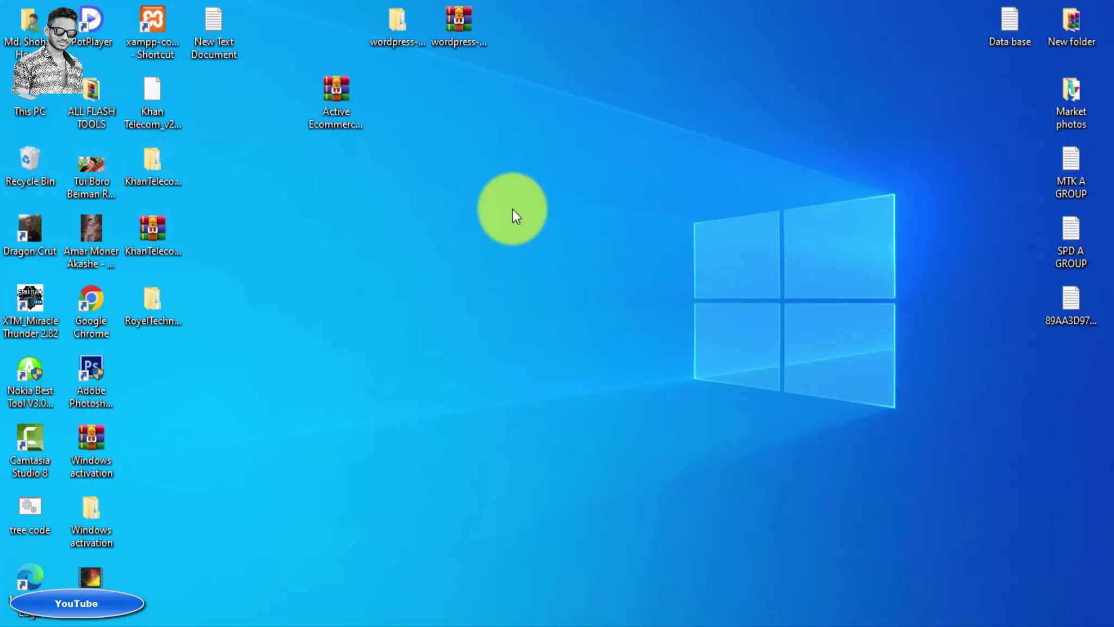
{"action": "right_click", "coordinate": [430, 147]}
{"action": "left_click", "coordinate": [482, 195]}
{"action": "right_click", "coordinate": [428, 153]}
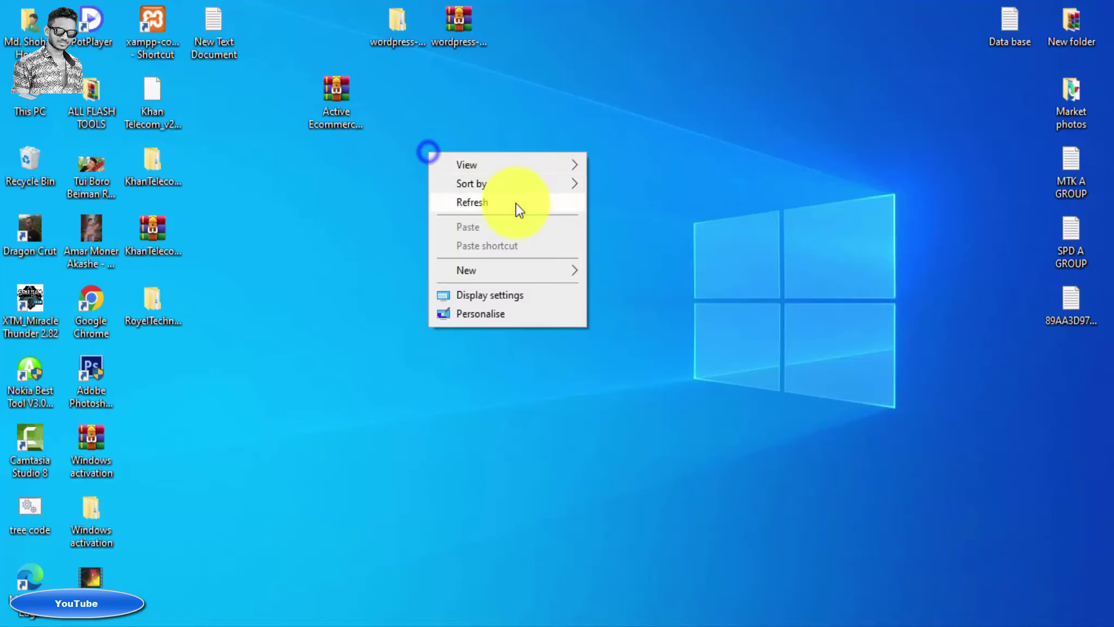
{"action": "left_click", "coordinate": [511, 201]}
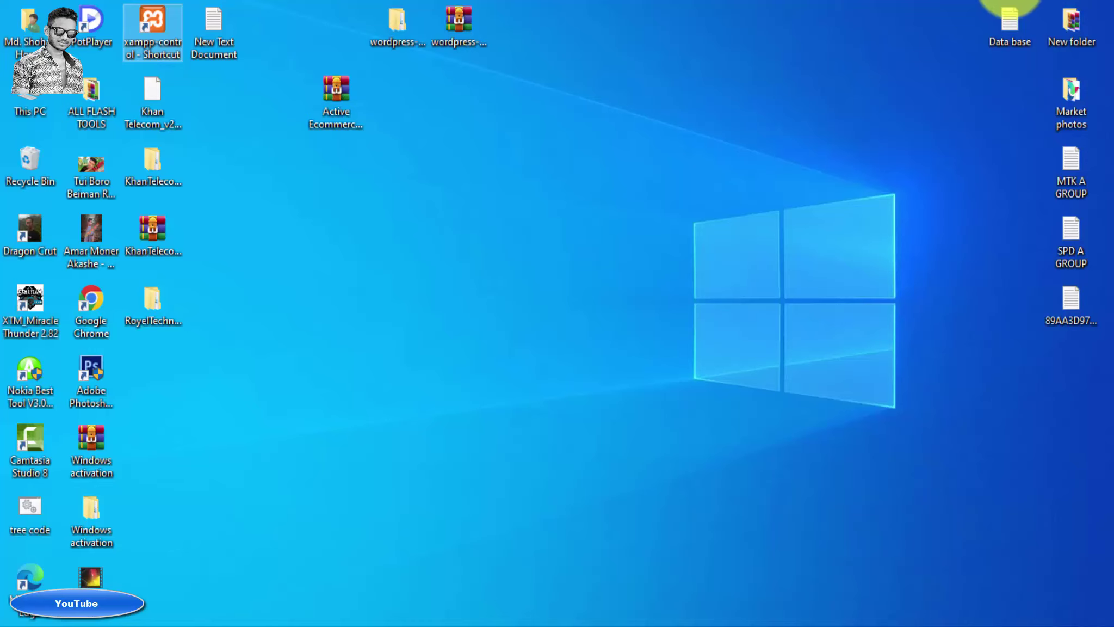
Dismiss the network panel, launch the XAMPP Control Panel and move its window higher
{"action": "left_click", "coordinate": [1009, 3]}
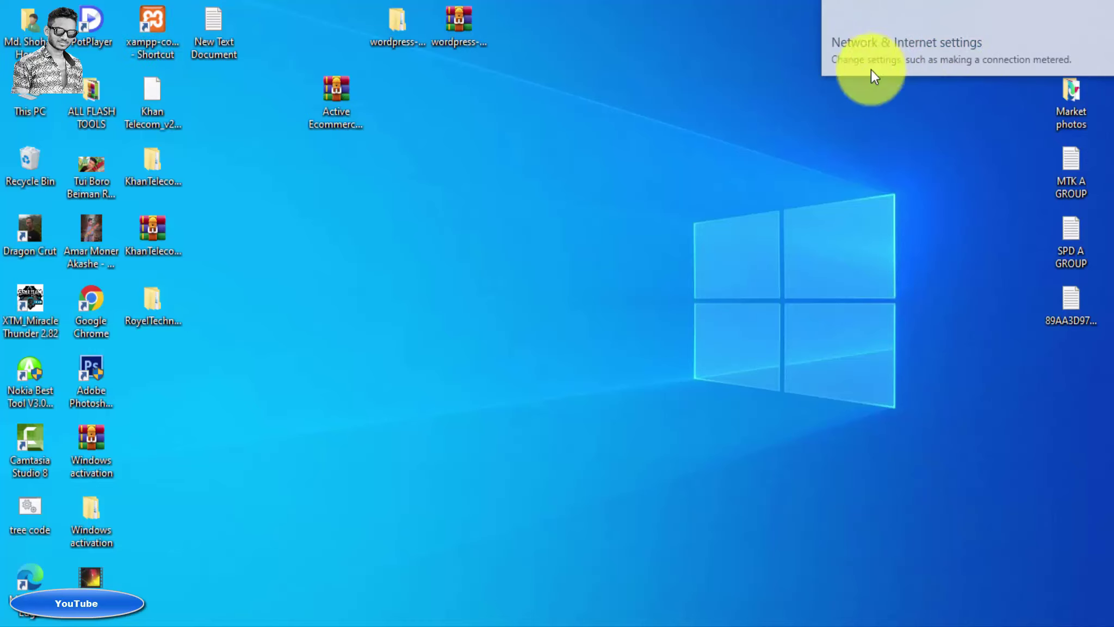
{"action": "left_click", "coordinate": [654, 104]}
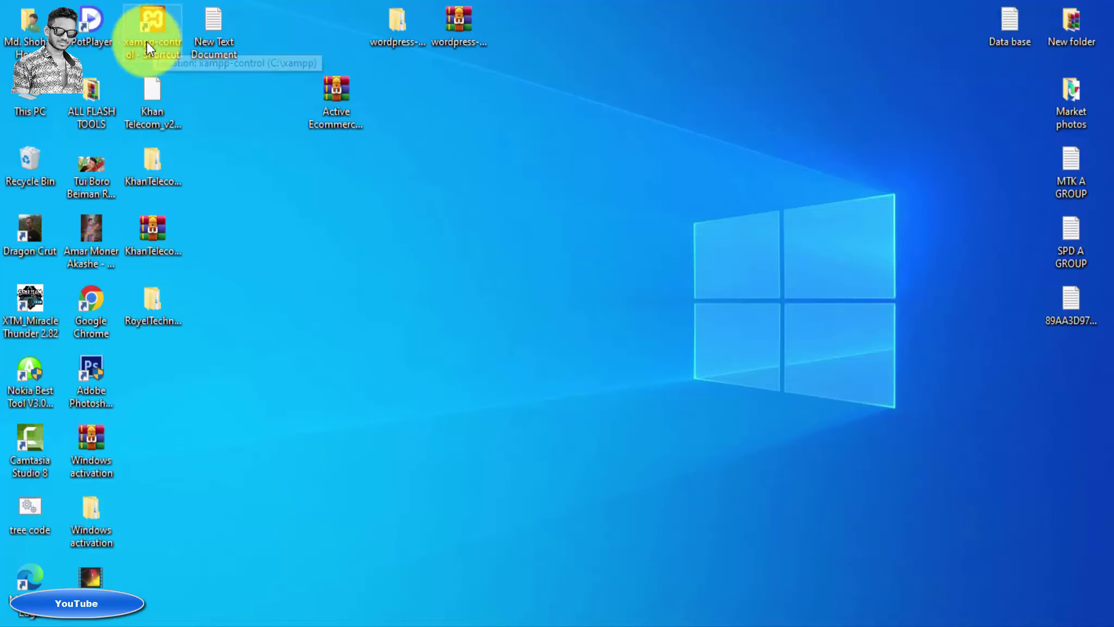
{"action": "left_click", "coordinate": [418, 2]}
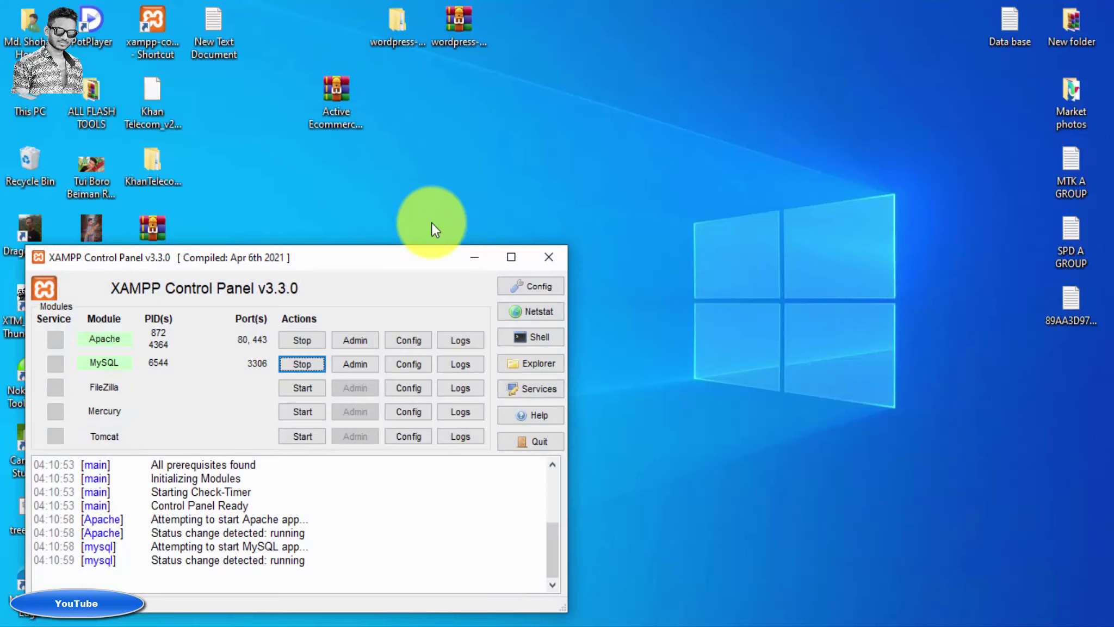
{"action": "left_click_drag", "start_coordinate": [351, 247], "coordinate": [351, 164]}
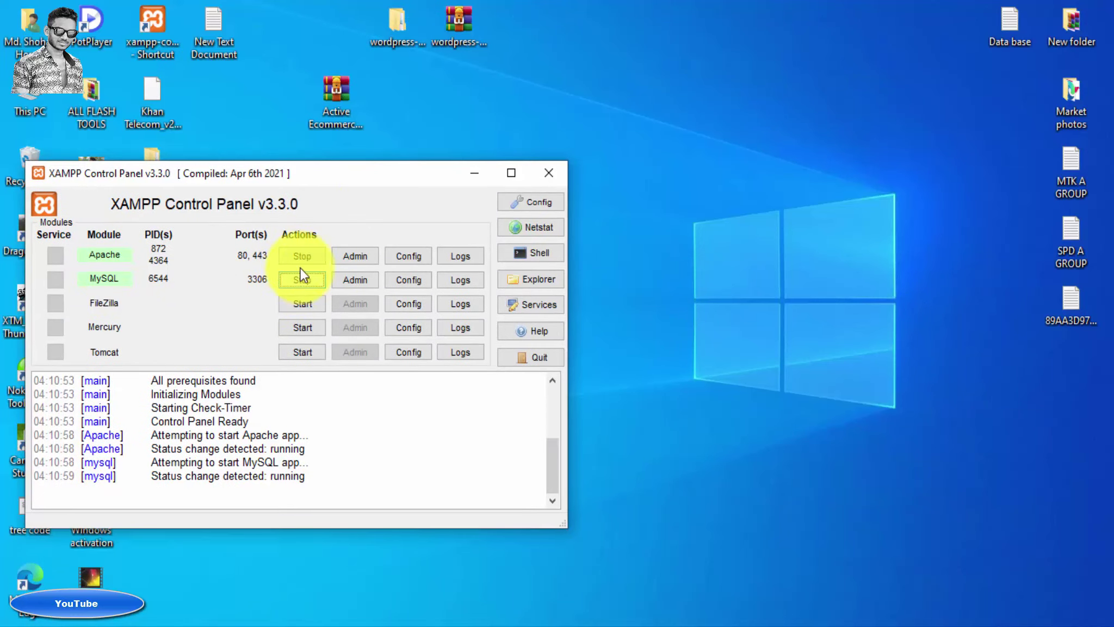
Minimise XAMPP, refresh the desktop and nudge the Active Ecommerce archive icon right
{"action": "left_click", "coordinate": [470, 180]}
{"action": "right_click", "coordinate": [469, 224]}
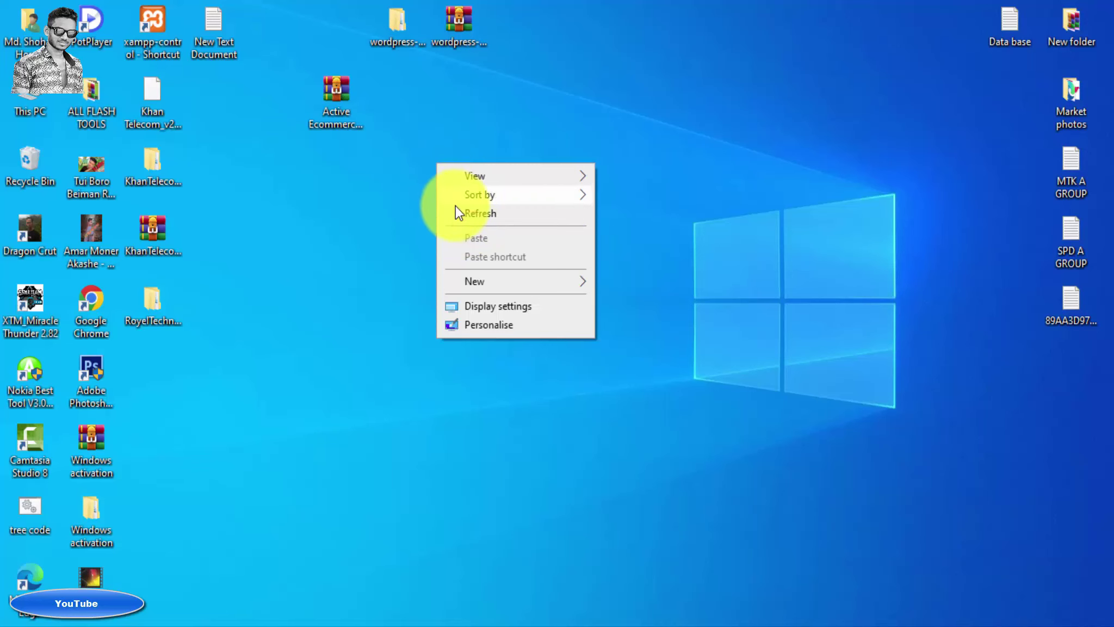
{"action": "left_click", "coordinate": [473, 213]}
{"action": "left_click_drag", "start_coordinate": [349, 101], "coordinate": [401, 128]}
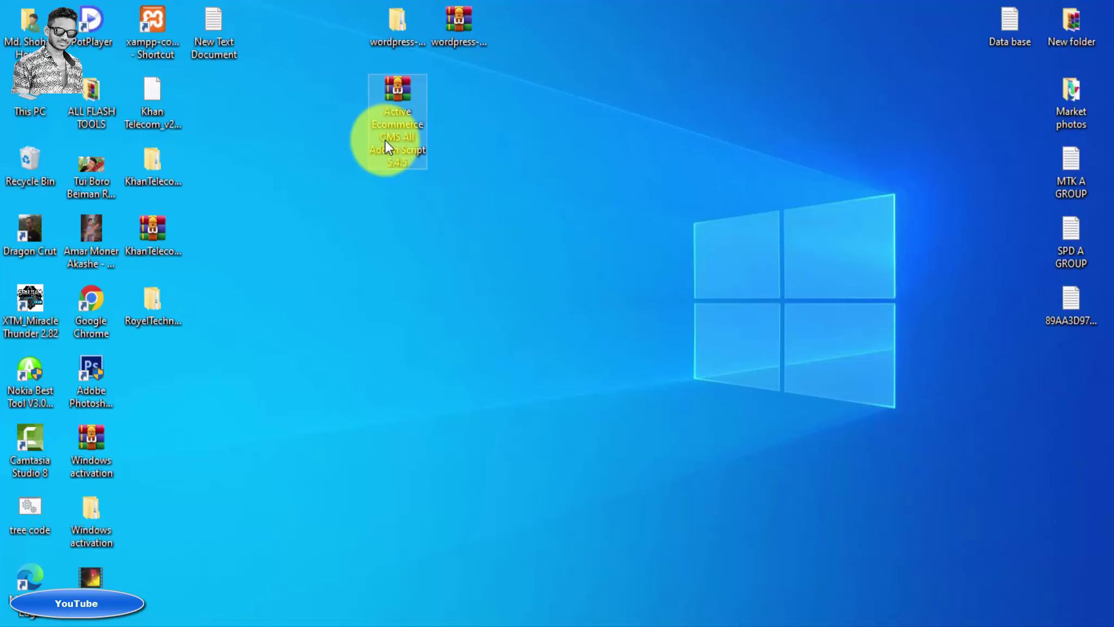
Extract the archive to its own named folder and place it below the archive icon
{"action": "right_click", "coordinate": [393, 111]}
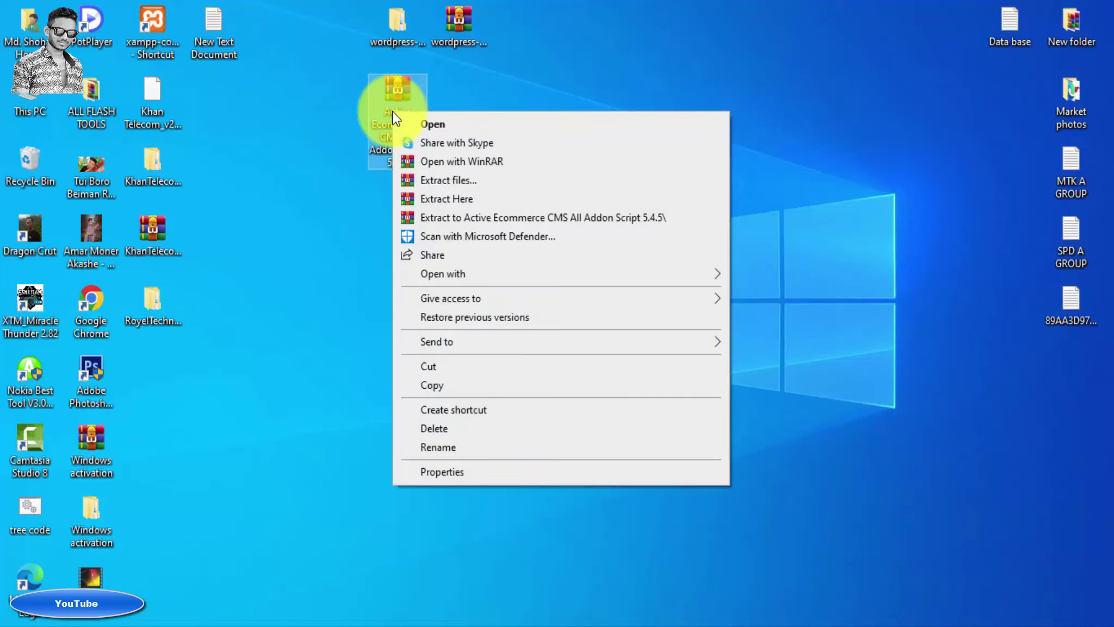
{"action": "left_click", "coordinate": [493, 219]}
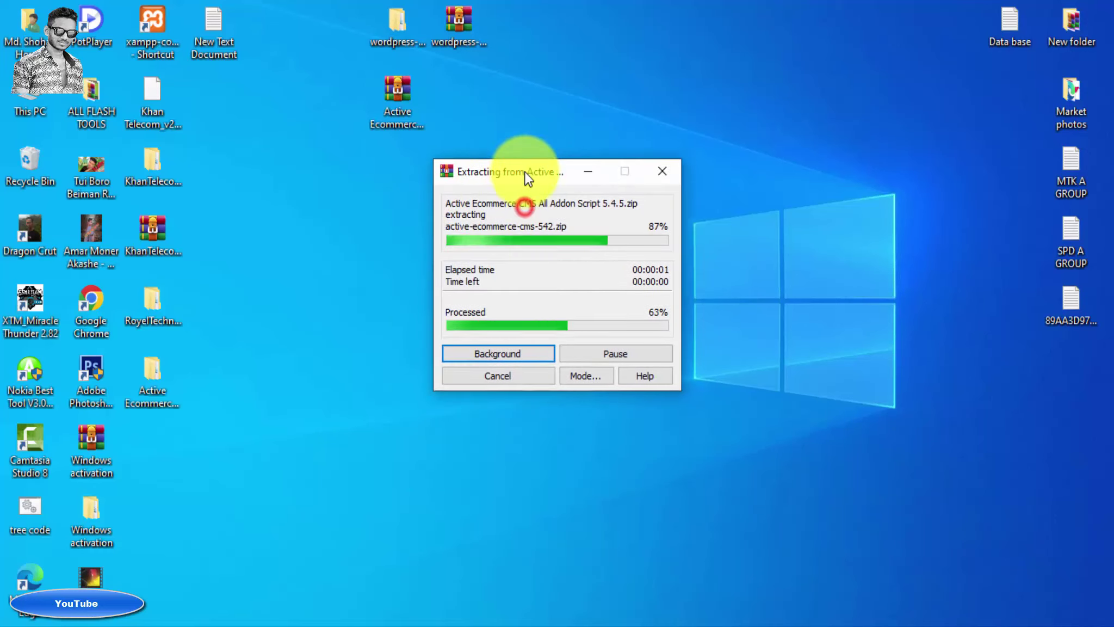
{"action": "left_click_drag", "start_coordinate": [155, 384], "coordinate": [423, 284]}
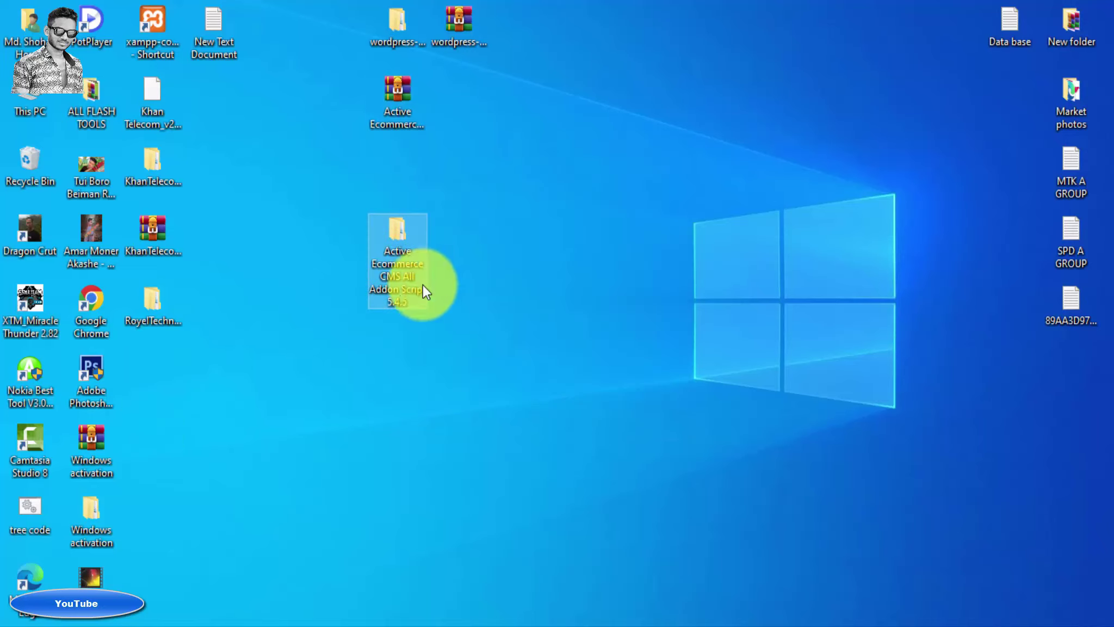
Open the extracted folder and its Active Ecommerce subfolder, moving the window to the right
{"action": "double_click", "coordinate": [394, 233]}
{"action": "left_click", "coordinate": [257, 229]}
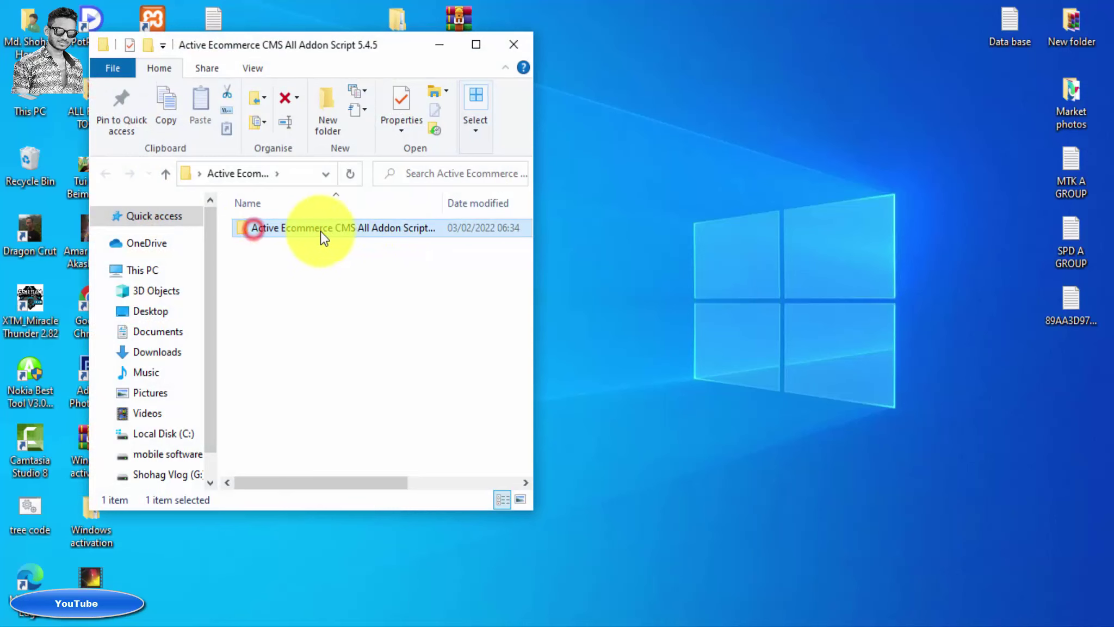
{"action": "double_click", "coordinate": [326, 231]}
{"action": "left_click_drag", "start_coordinate": [326, 44], "coordinate": [777, 13]}
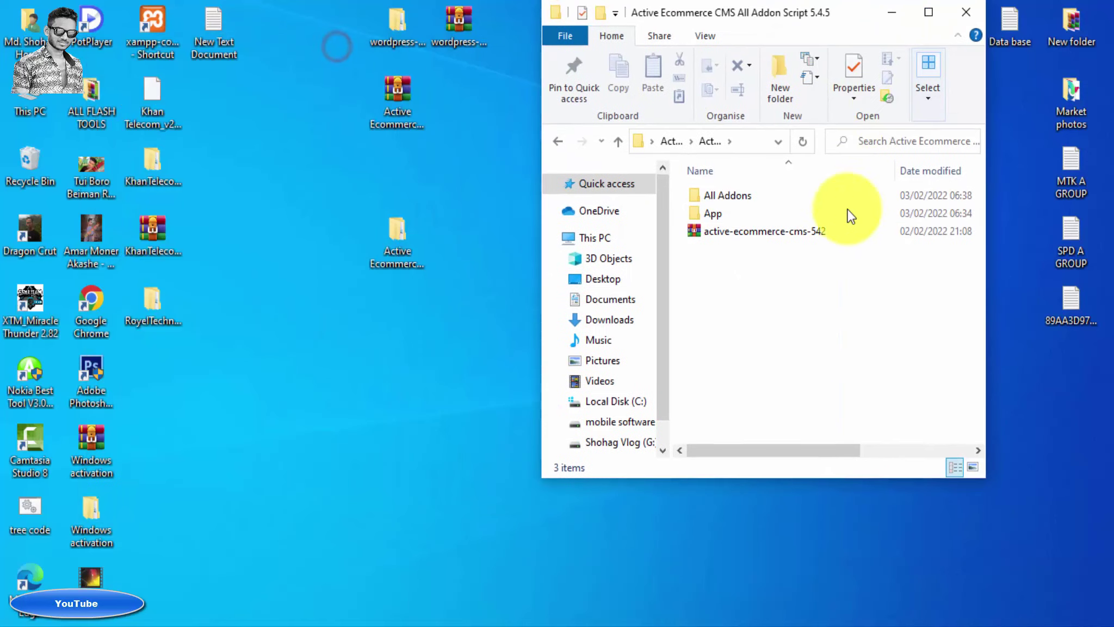
Inspect the active-ecommerce-cms-542 archive's contents in WinRAR, leaving its name unchanged
{"action": "left_click", "coordinate": [790, 233]}
{"action": "left_click", "coordinate": [832, 233]}
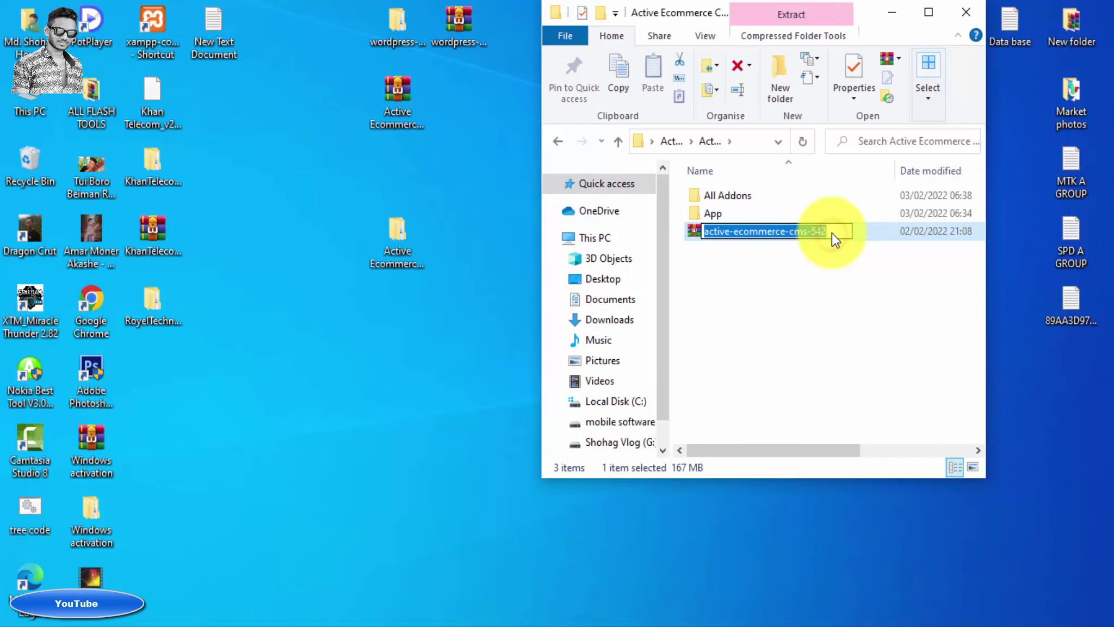
{"action": "left_click", "coordinate": [773, 264]}
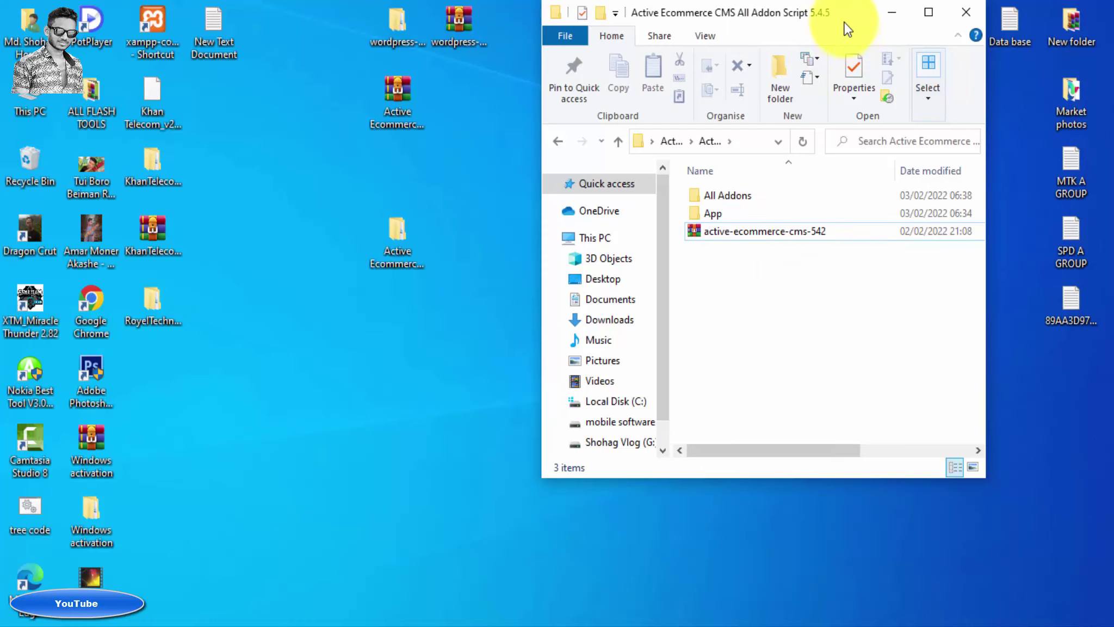
{"action": "left_click_drag", "start_coordinate": [870, 4], "coordinate": [842, 24]}
{"action": "double_click", "coordinate": [720, 250]}
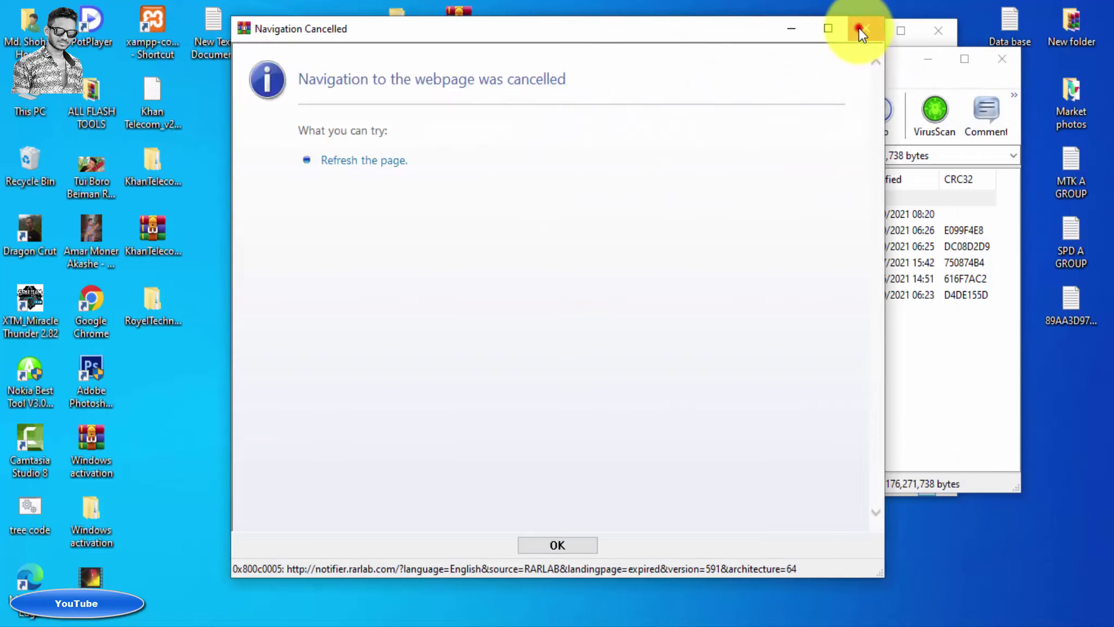
{"action": "left_click", "coordinate": [860, 29]}
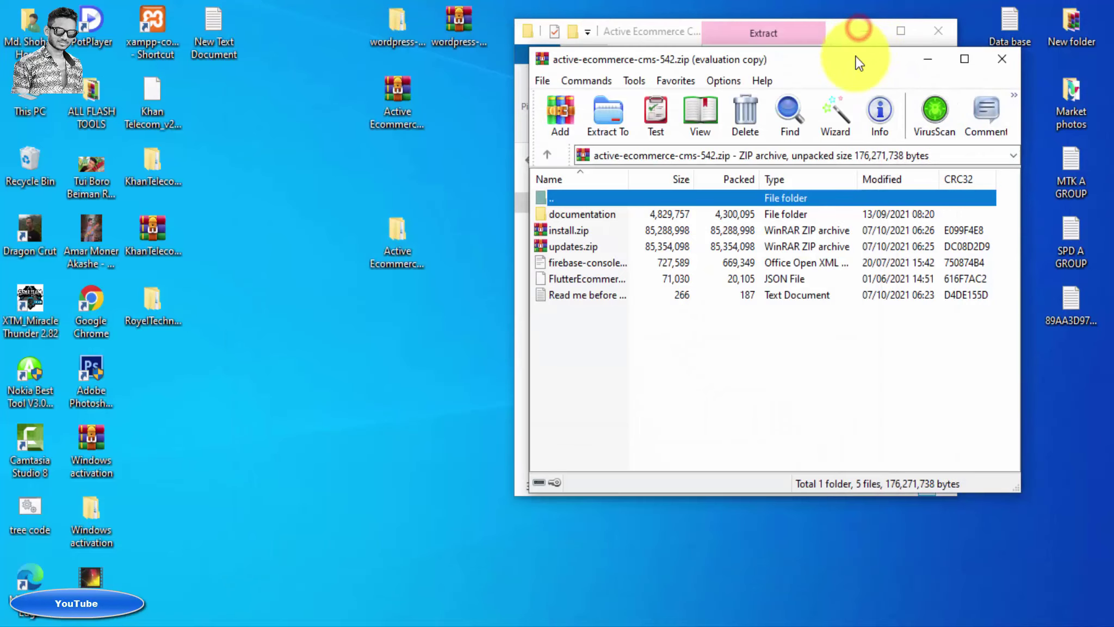
{"action": "left_click_drag", "start_coordinate": [852, 61], "coordinate": [805, 100]}
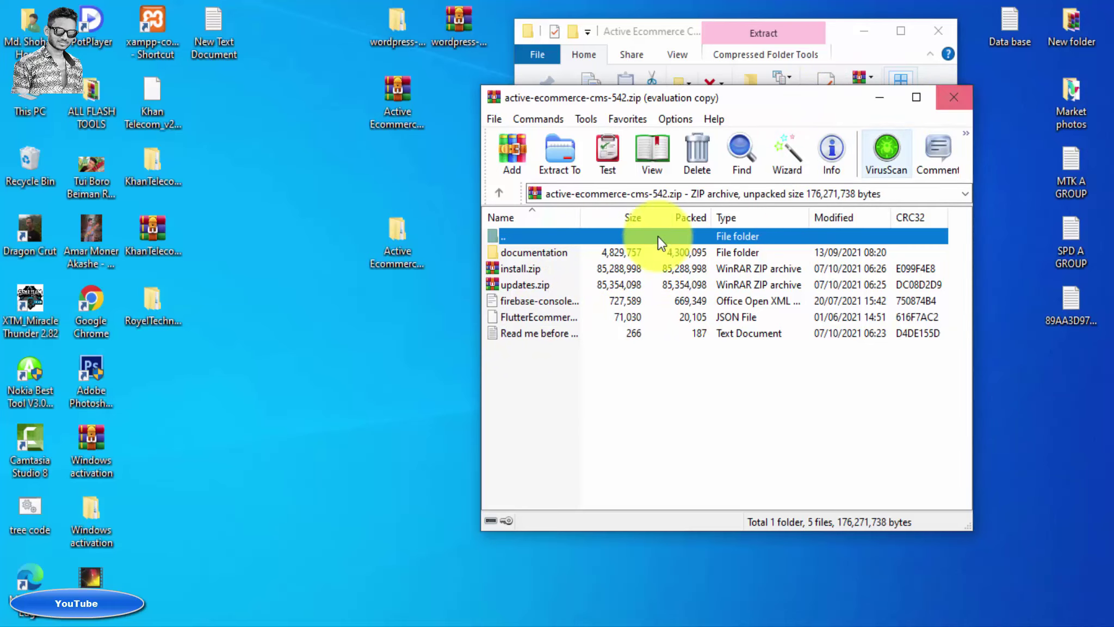
{"action": "left_click", "coordinate": [962, 97]}
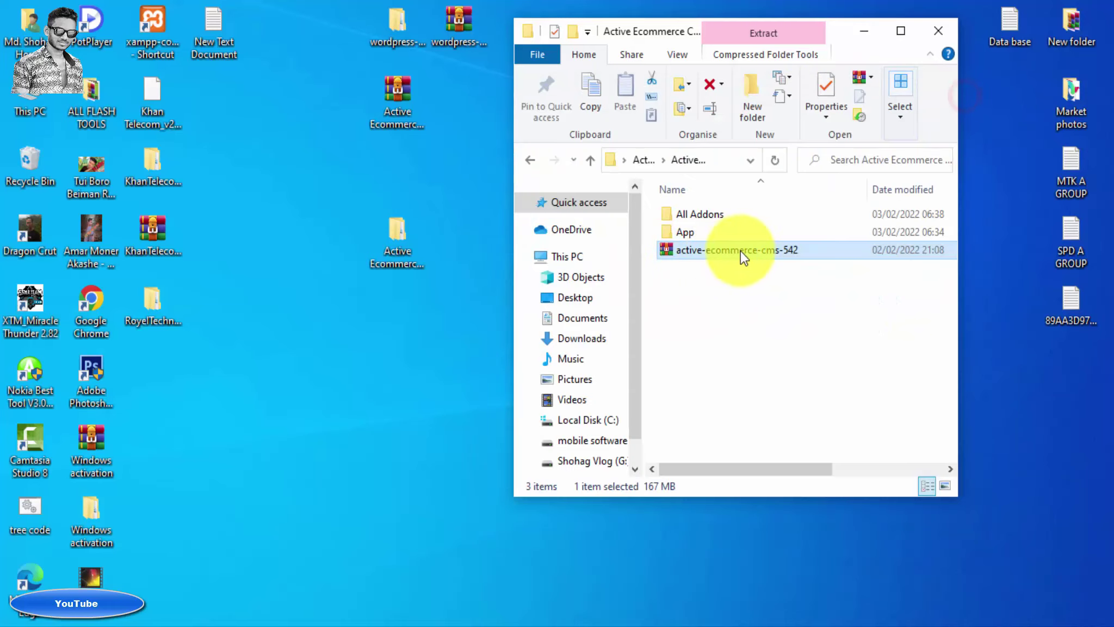
Rename the archive to active-ecommerce-cms-545 and extract it into a same-named folder
{"action": "left_click", "coordinate": [808, 250]}
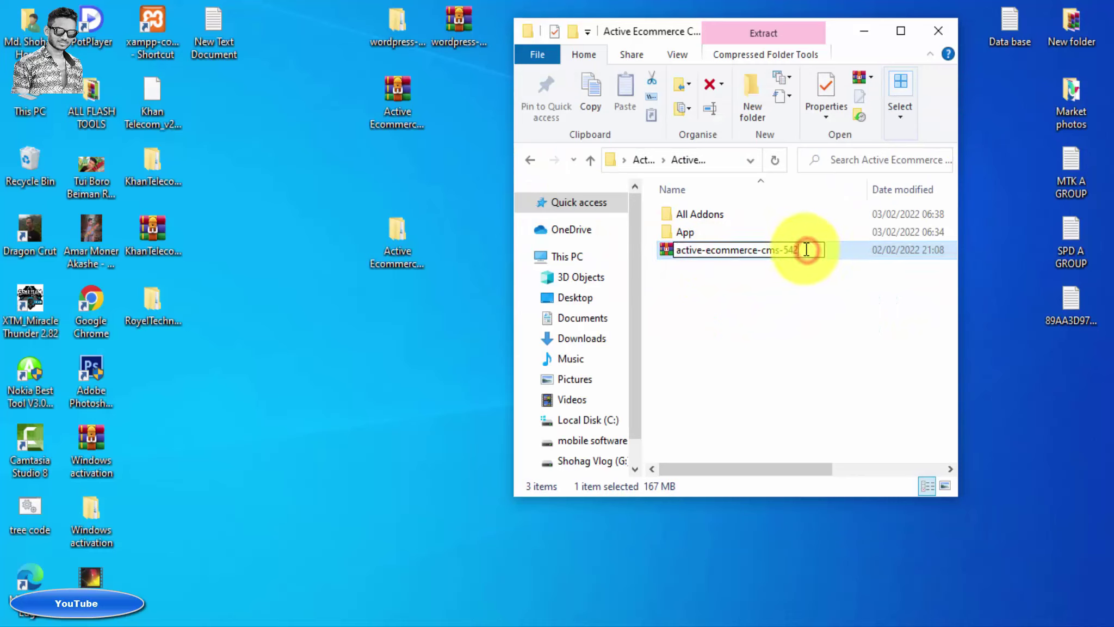
{"action": "left_click", "coordinate": [763, 311]}
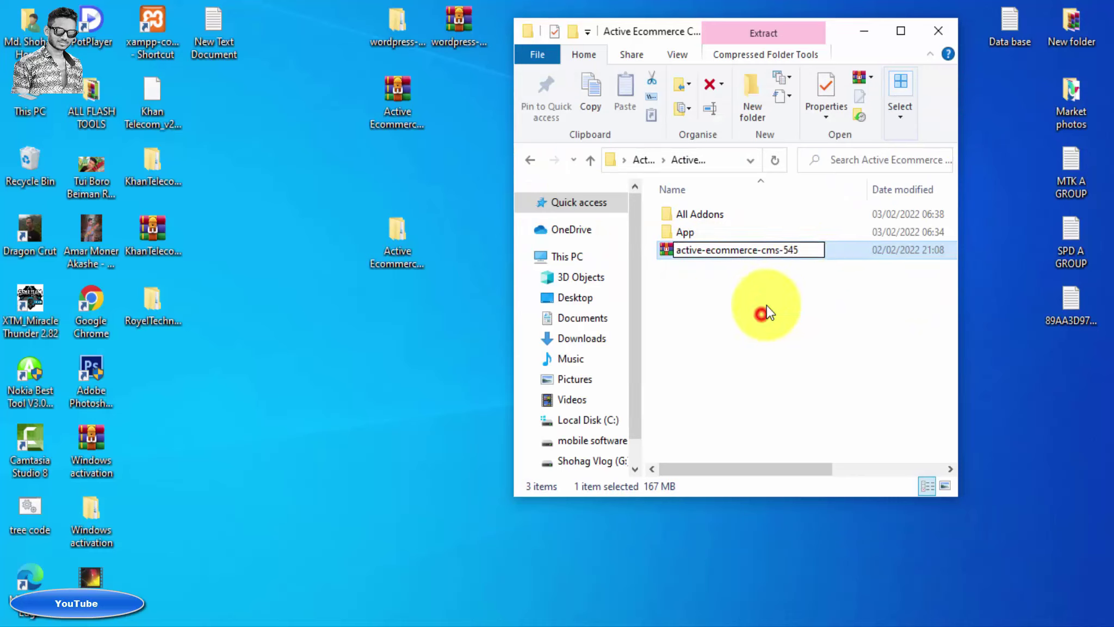
{"action": "right_click", "coordinate": [781, 253]}
{"action": "left_click", "coordinate": [810, 353]}
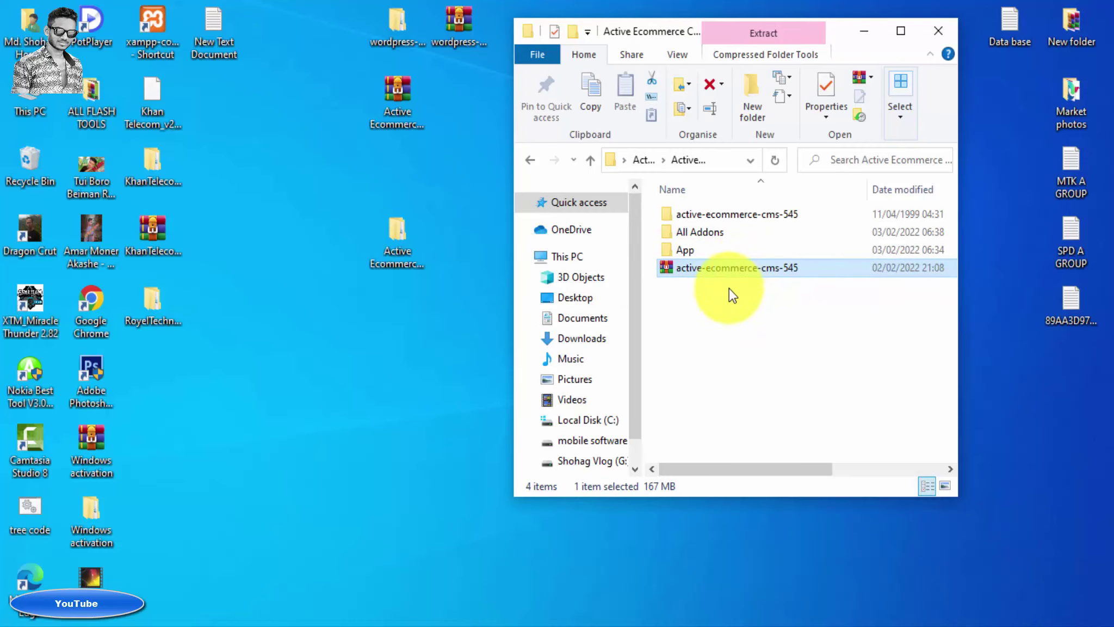
{"action": "right_click", "coordinate": [709, 293]}
{"action": "left_click", "coordinate": [729, 365]}
{"action": "left_click", "coordinate": [732, 214]}
Open active-ecommerce-cms-545 and extract install.zip into its own install folder
{"action": "double_click", "coordinate": [732, 214]}
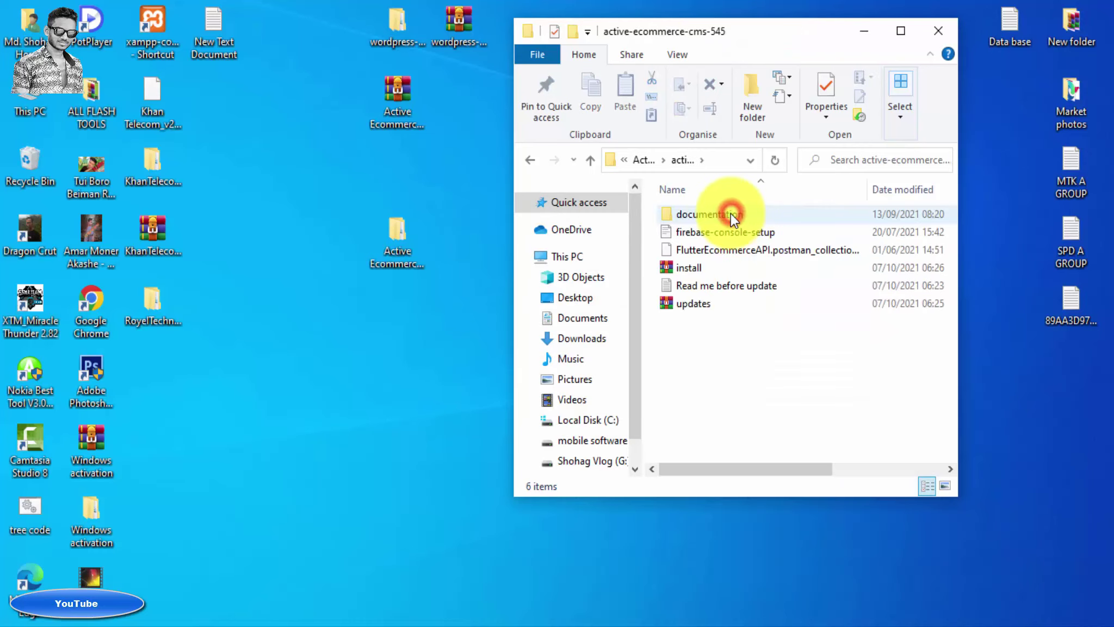
{"action": "left_click", "coordinate": [686, 269]}
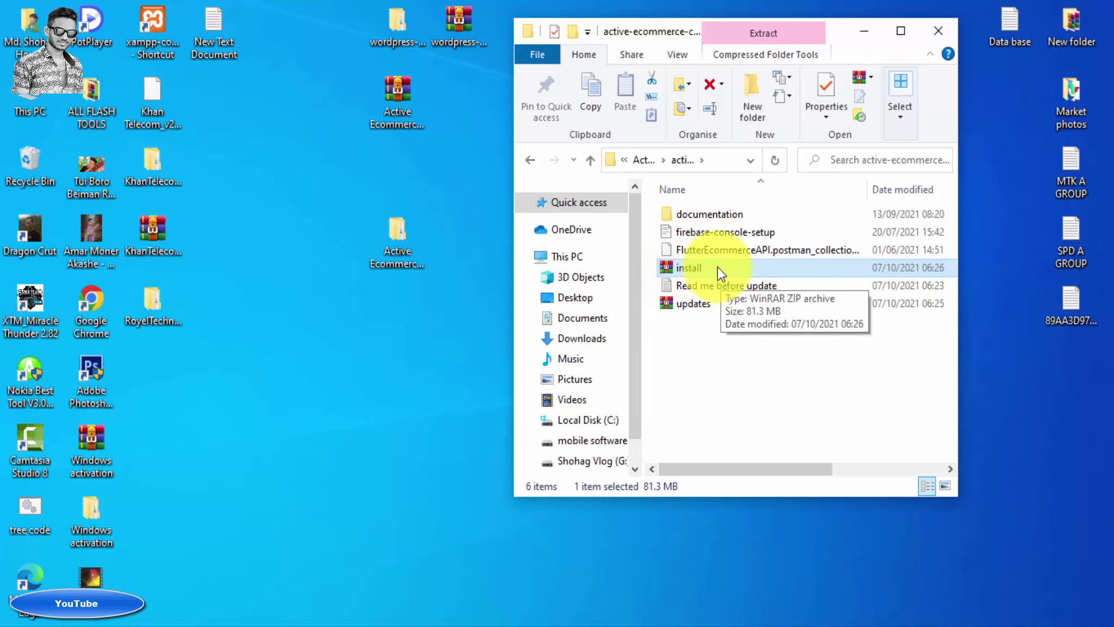
{"action": "right_click", "coordinate": [718, 267]}
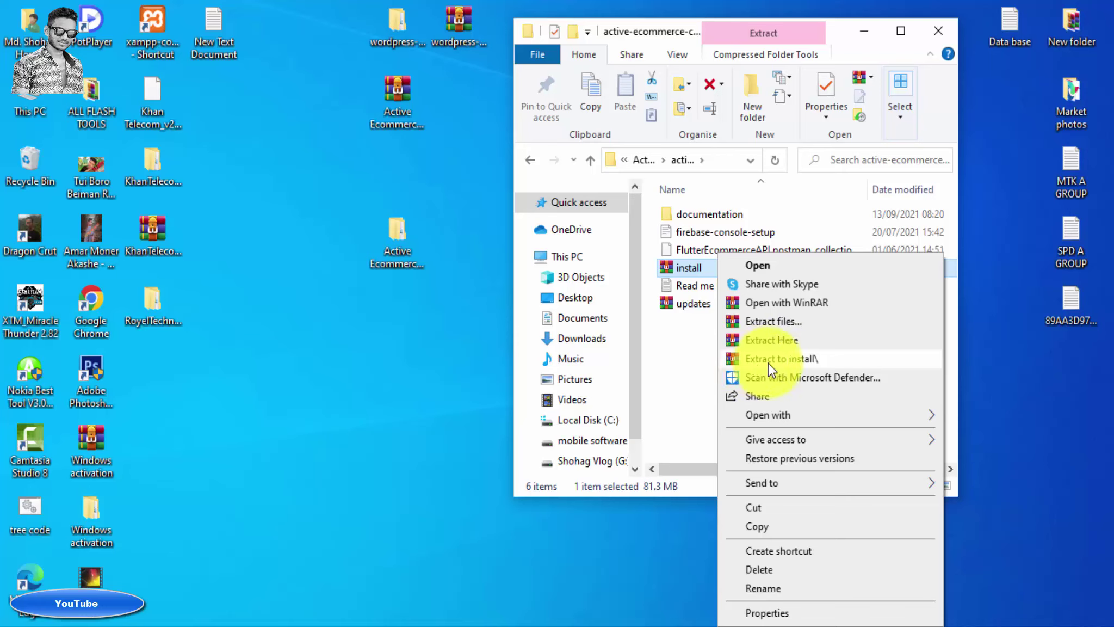
{"action": "left_click", "coordinate": [772, 359]}
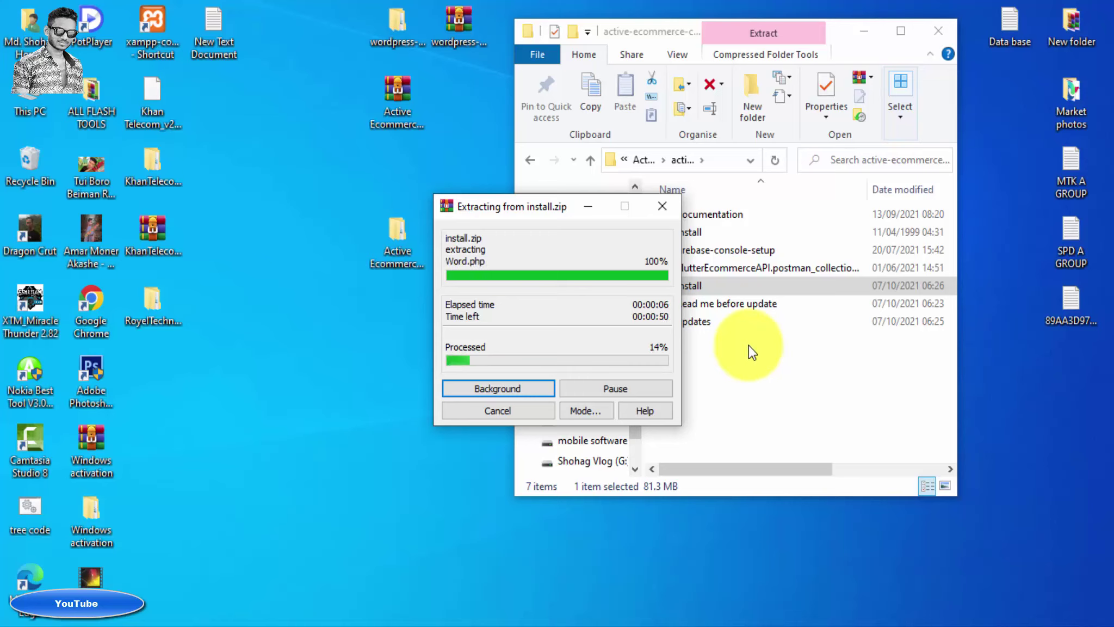
{"action": "left_click", "coordinate": [385, 135]}
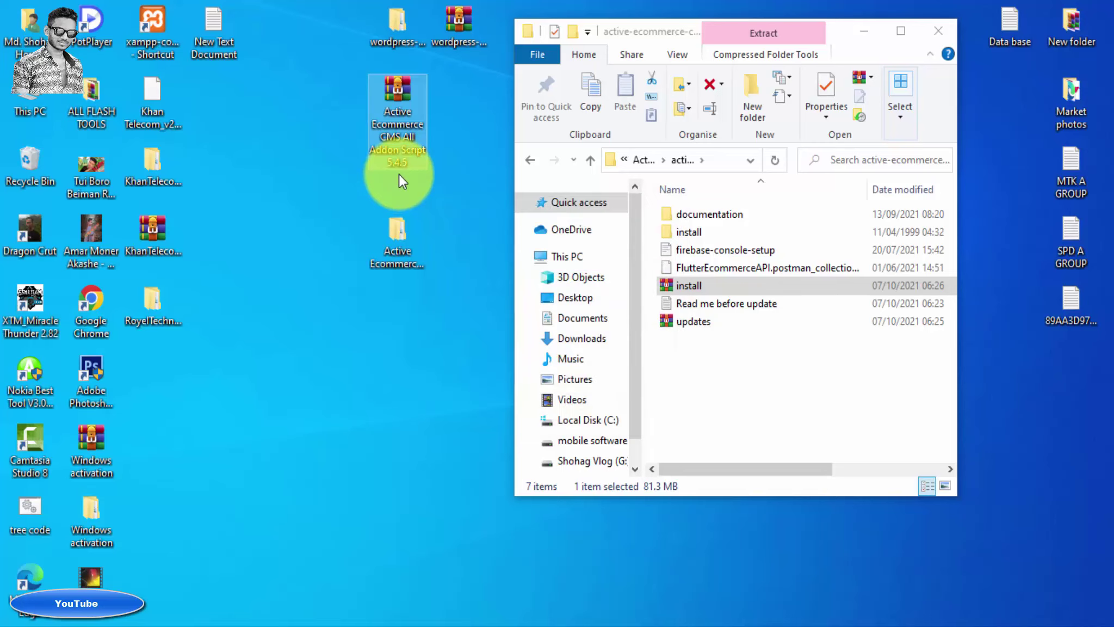
Open the install folder and select all 32 items
{"action": "left_click", "coordinate": [687, 356]}
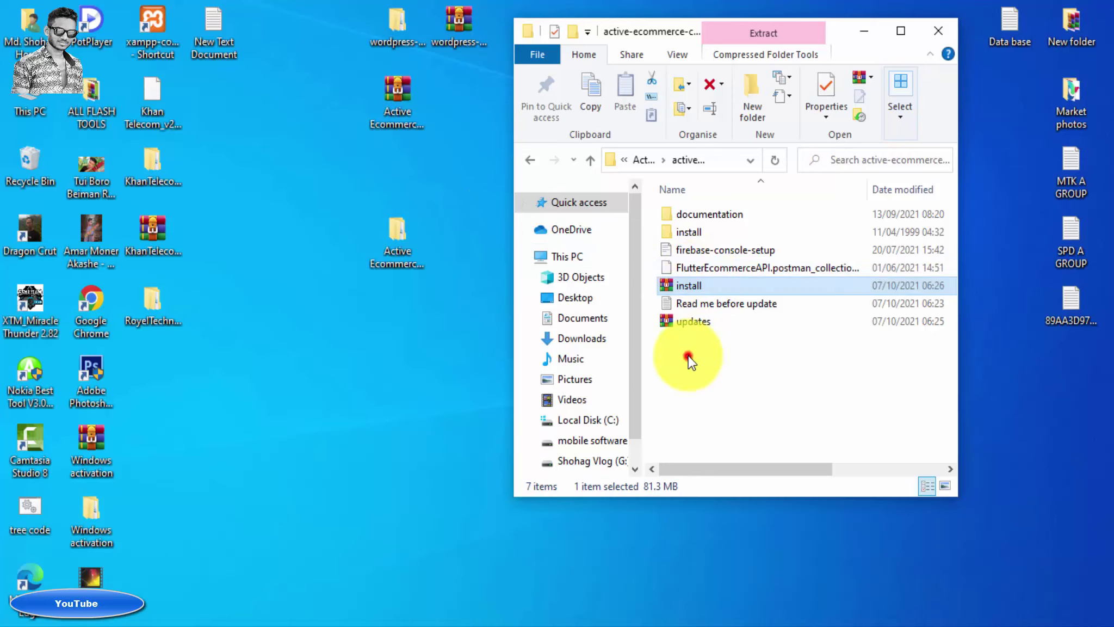
{"action": "left_click", "coordinate": [689, 233]}
{"action": "double_click", "coordinate": [710, 233]}
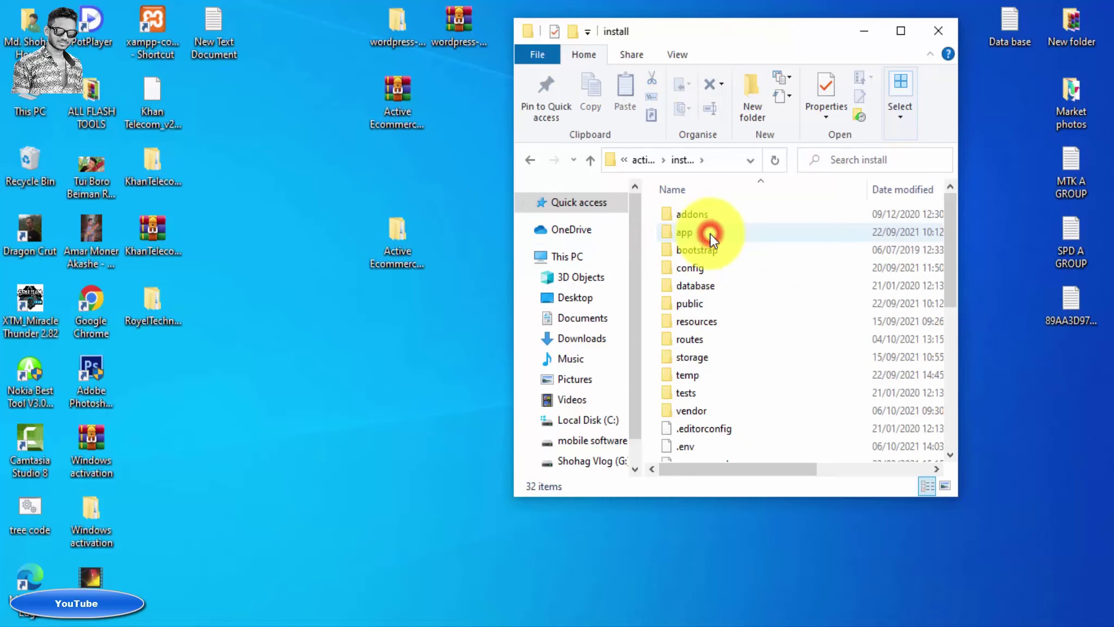
{"action": "left_click_drag", "start_coordinate": [950, 249], "coordinate": [953, 219]}
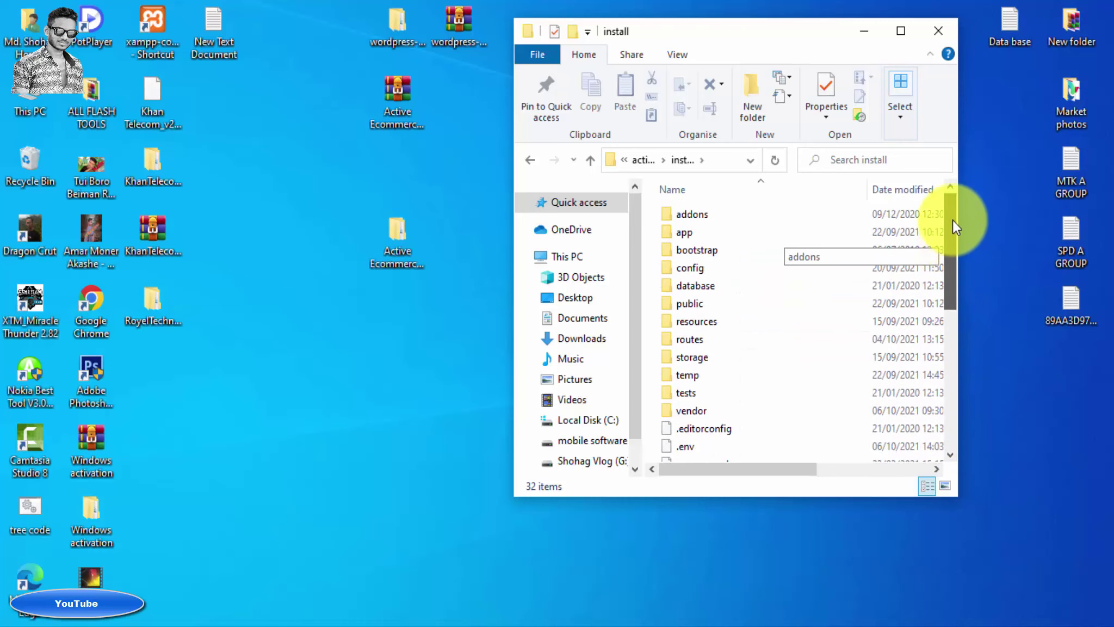
{"action": "left_click", "coordinate": [814, 289]}
{"action": "key", "text": "ctrl+a"}
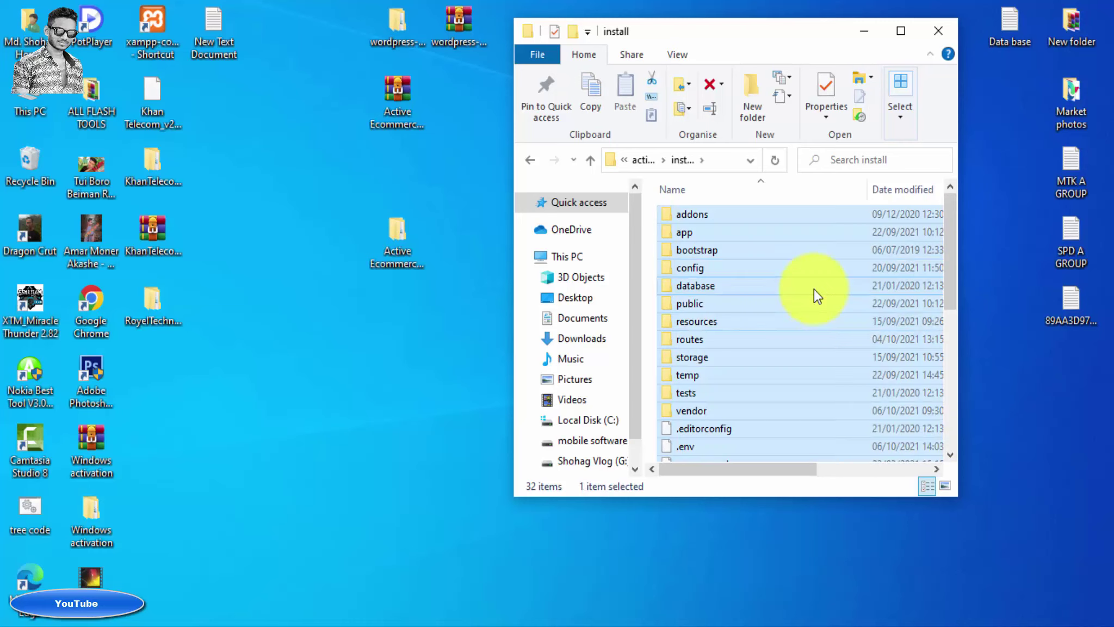
Check the selection's Properties: 220 MB total size, 248 MB on disk
{"action": "right_click", "coordinate": [752, 278]}
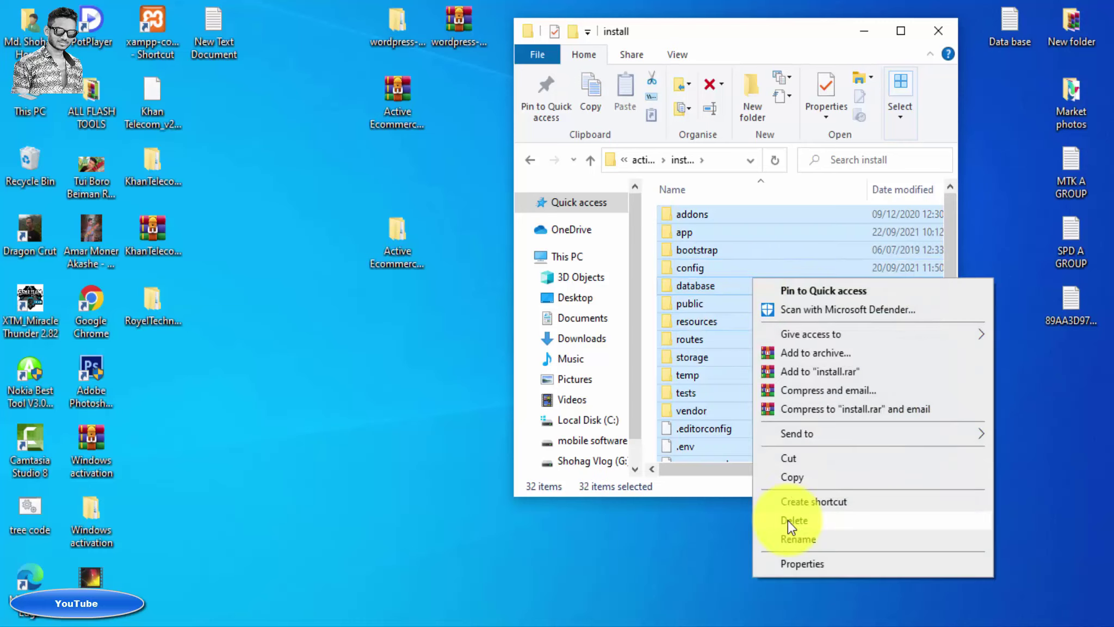
{"action": "left_click", "coordinate": [825, 561]}
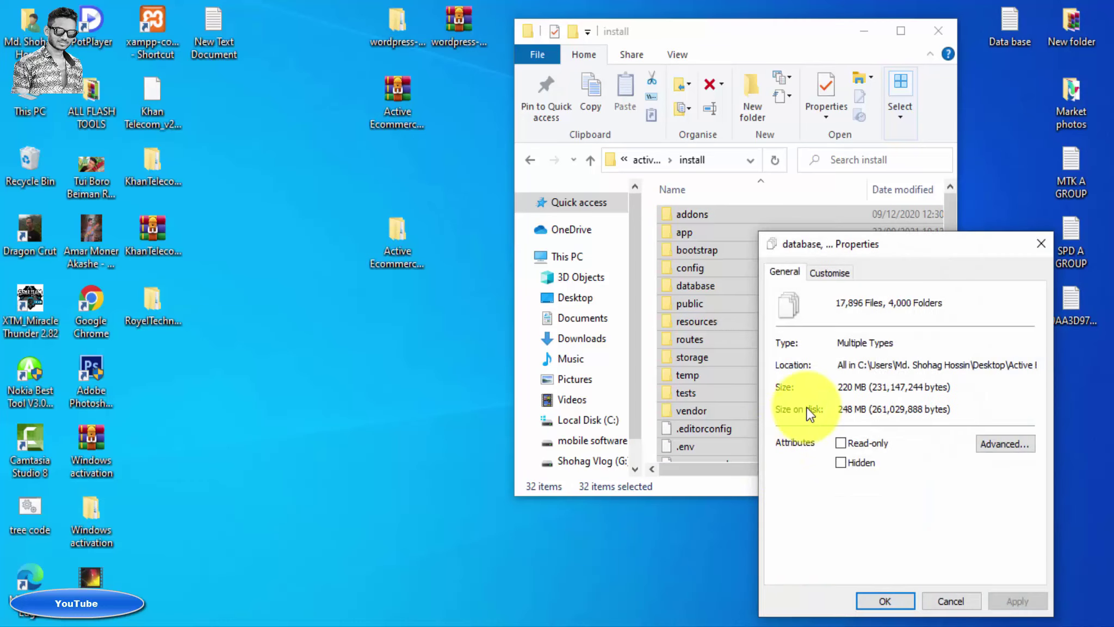
{"action": "left_click_drag", "start_coordinate": [841, 386], "coordinate": [865, 386]}
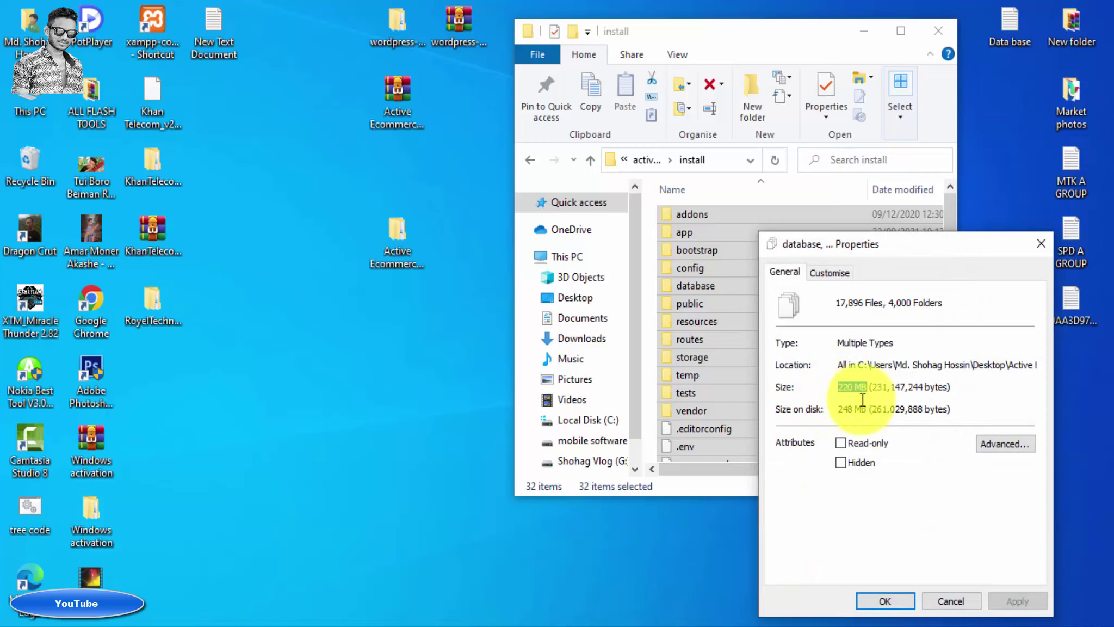
{"action": "left_click_drag", "start_coordinate": [838, 409], "coordinate": [869, 408]}
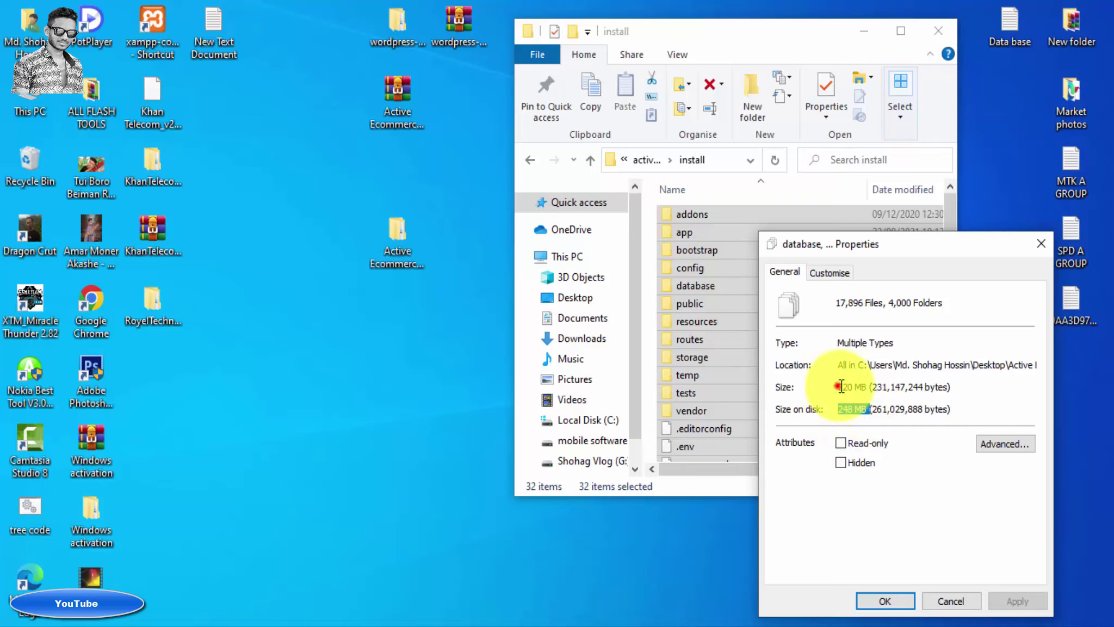
{"action": "left_click", "coordinate": [866, 388]}
{"action": "left_click_drag", "start_coordinate": [866, 387], "coordinate": [825, 389]}
{"action": "left_click_drag", "start_coordinate": [924, 244], "coordinate": [931, 177]}
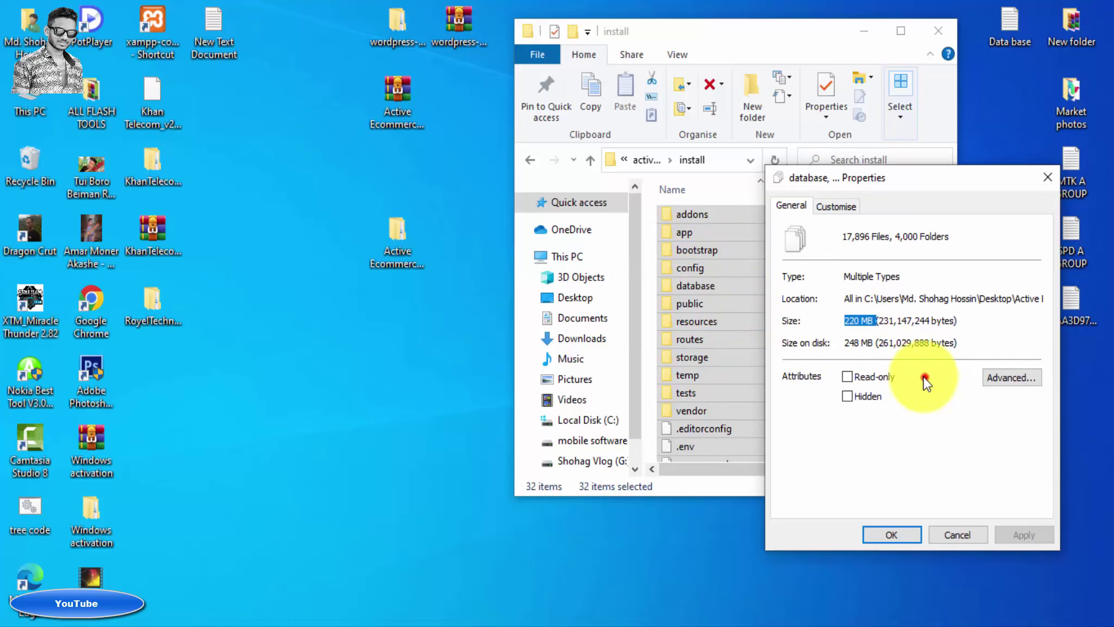
Close Properties and copy all the install folder's items
{"action": "left_click", "coordinate": [891, 535]}
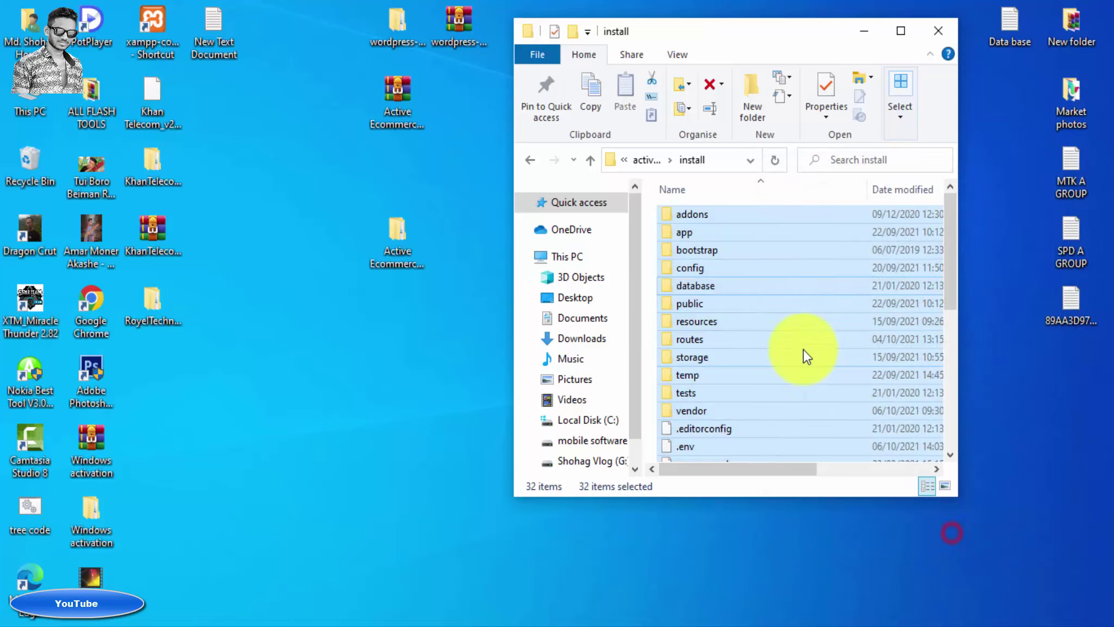
{"action": "right_click", "coordinate": [724, 254]}
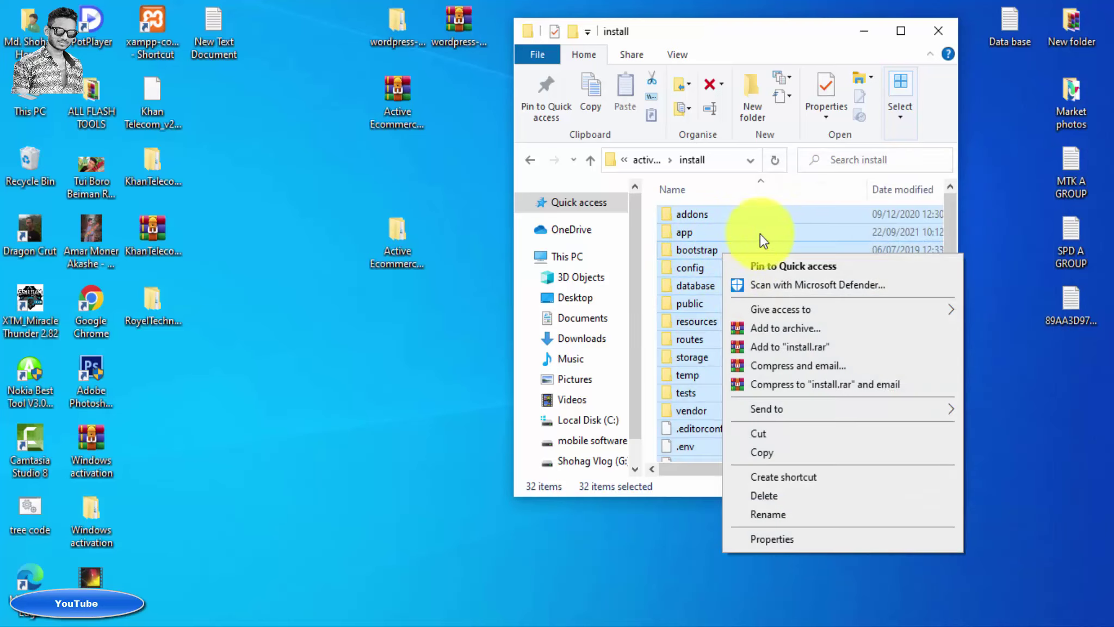
{"action": "left_click", "coordinate": [772, 447]}
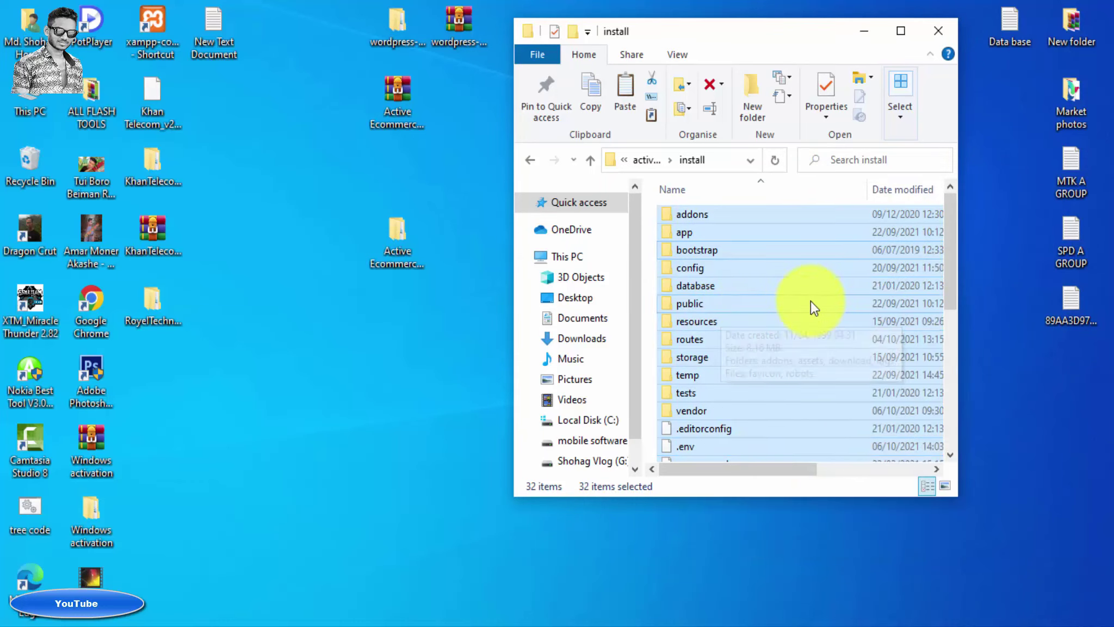
Open This PC in a left-side window and go into Local Disk (C:)
{"action": "double_click", "coordinate": [25, 102]}
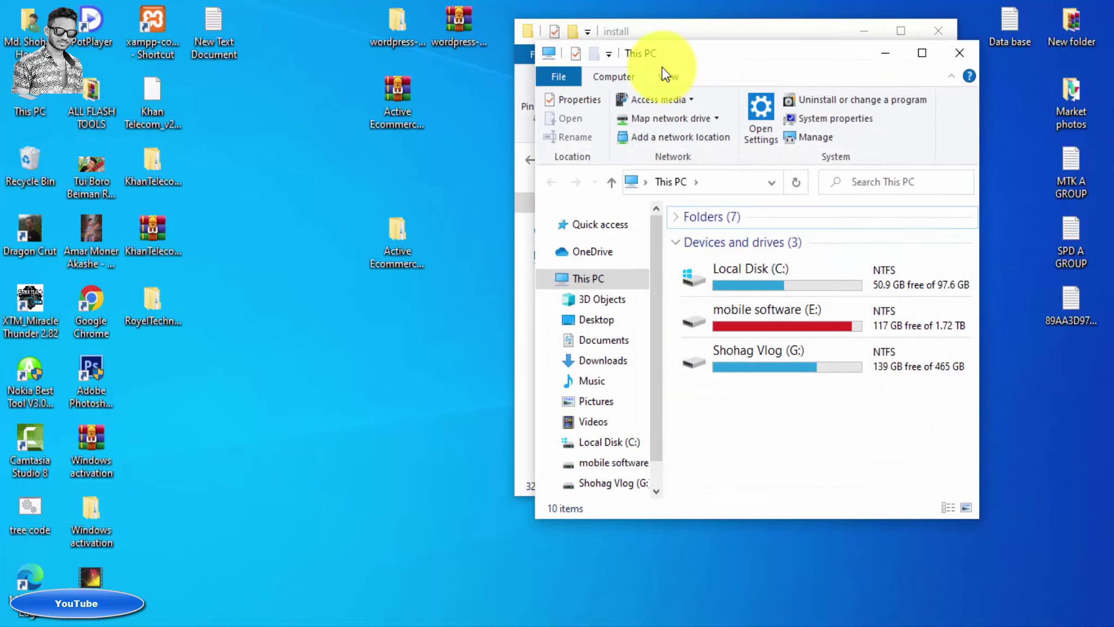
{"action": "left_click_drag", "start_coordinate": [771, 55], "coordinate": [345, 52]}
{"action": "left_click", "coordinate": [430, 270]}
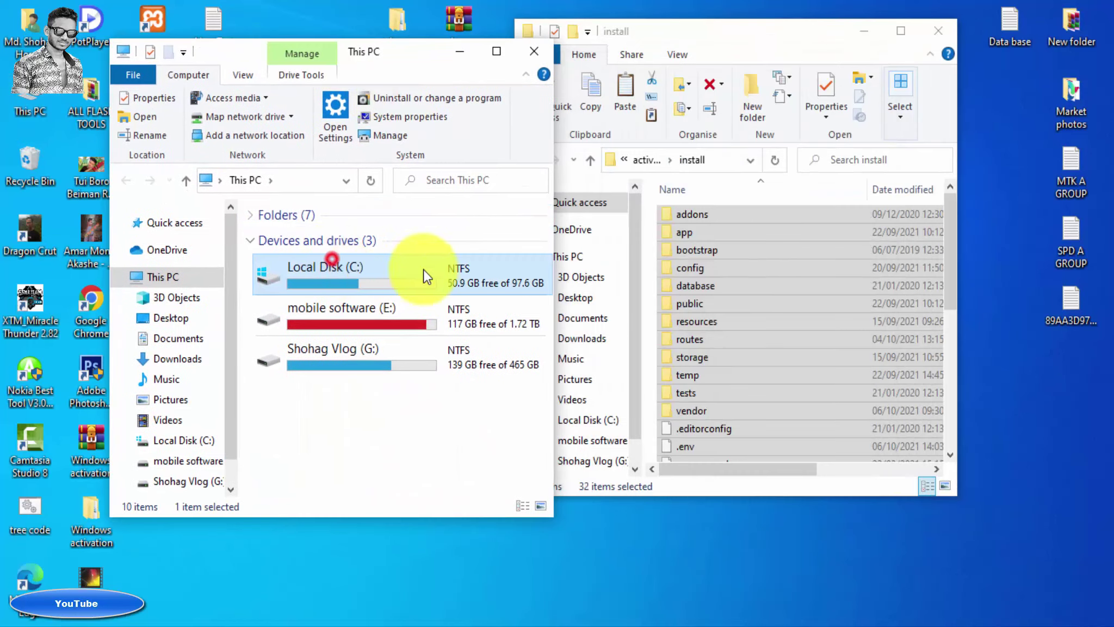
{"action": "double_click", "coordinate": [382, 268]}
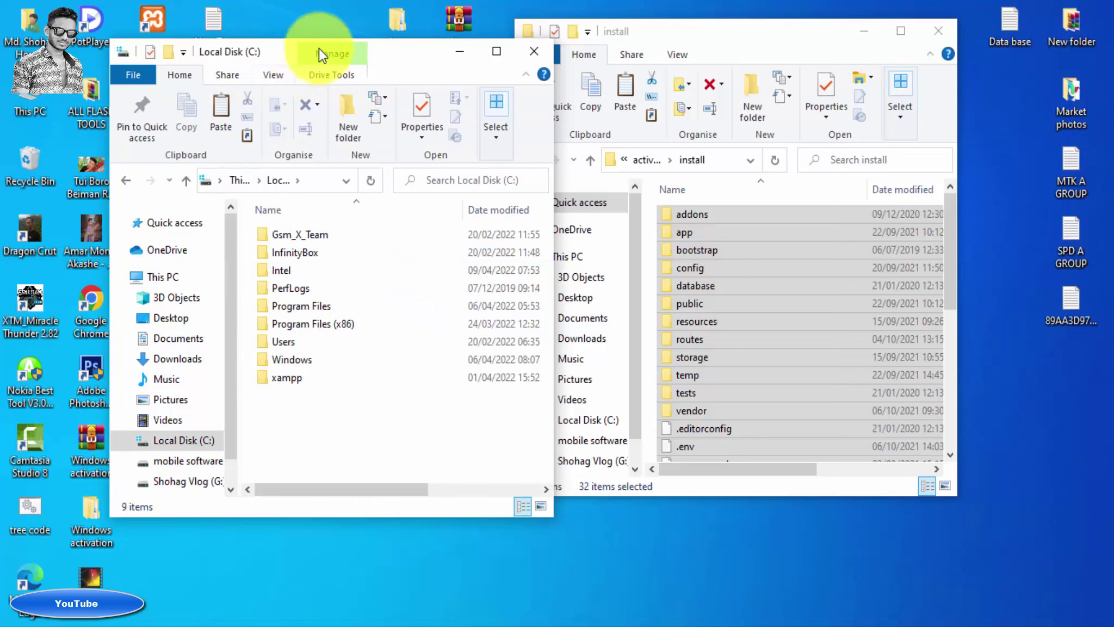
{"action": "left_click_drag", "start_coordinate": [277, 54], "coordinate": [263, 36]}
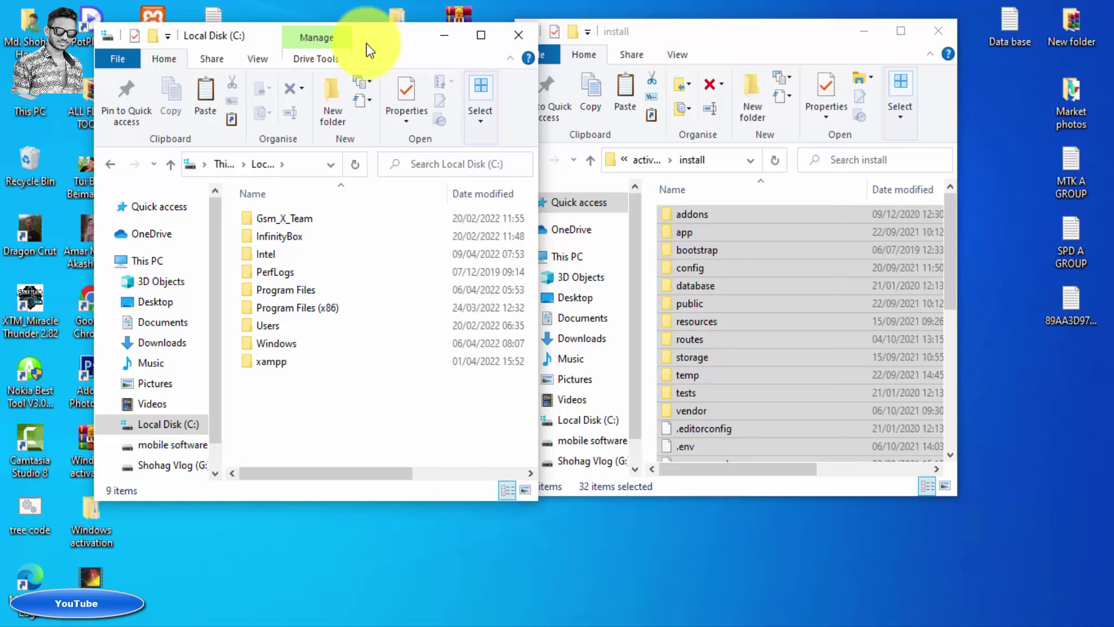
{"action": "left_click_drag", "start_coordinate": [371, 38], "coordinate": [373, 32]}
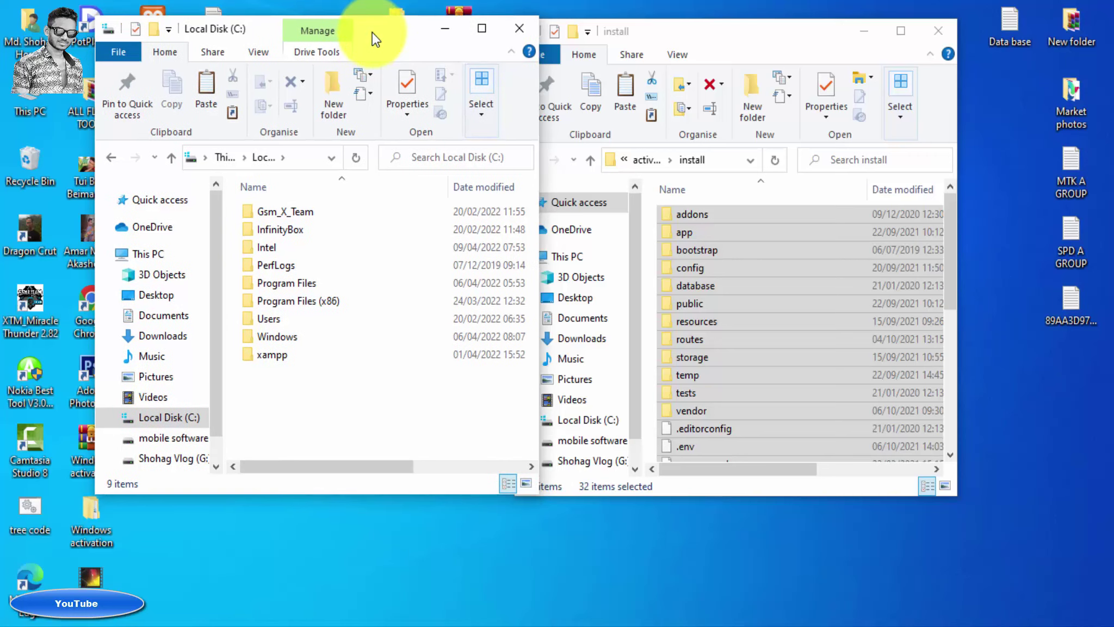
Navigate to C:\xampp\htdocs\project in the left window
{"action": "left_click", "coordinate": [293, 355]}
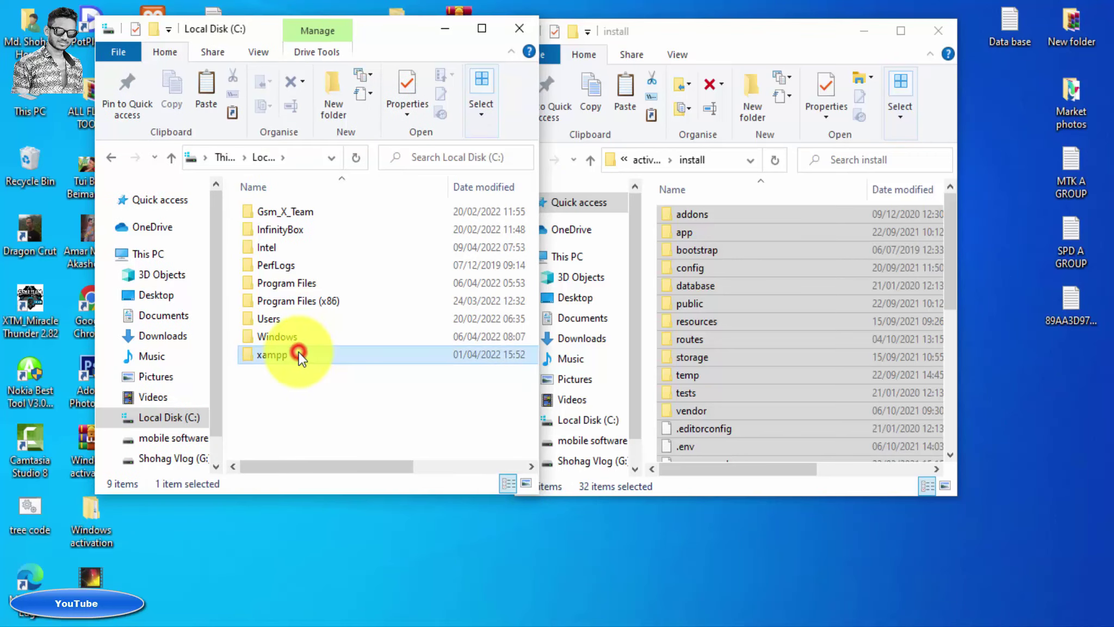
{"action": "double_click", "coordinate": [312, 356]}
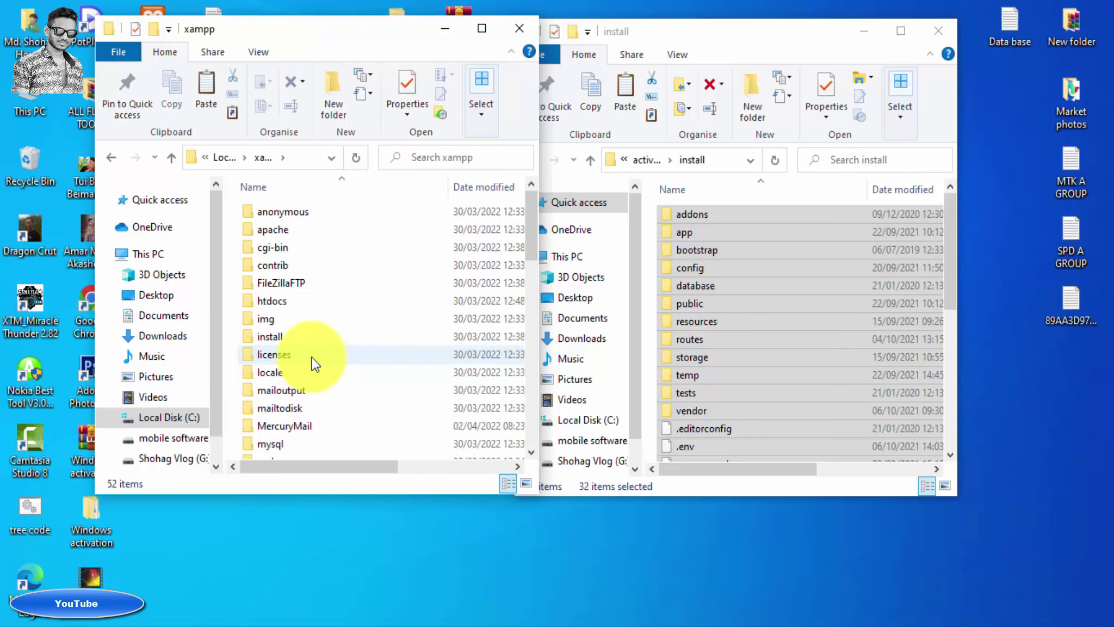
{"action": "left_click", "coordinate": [267, 302]}
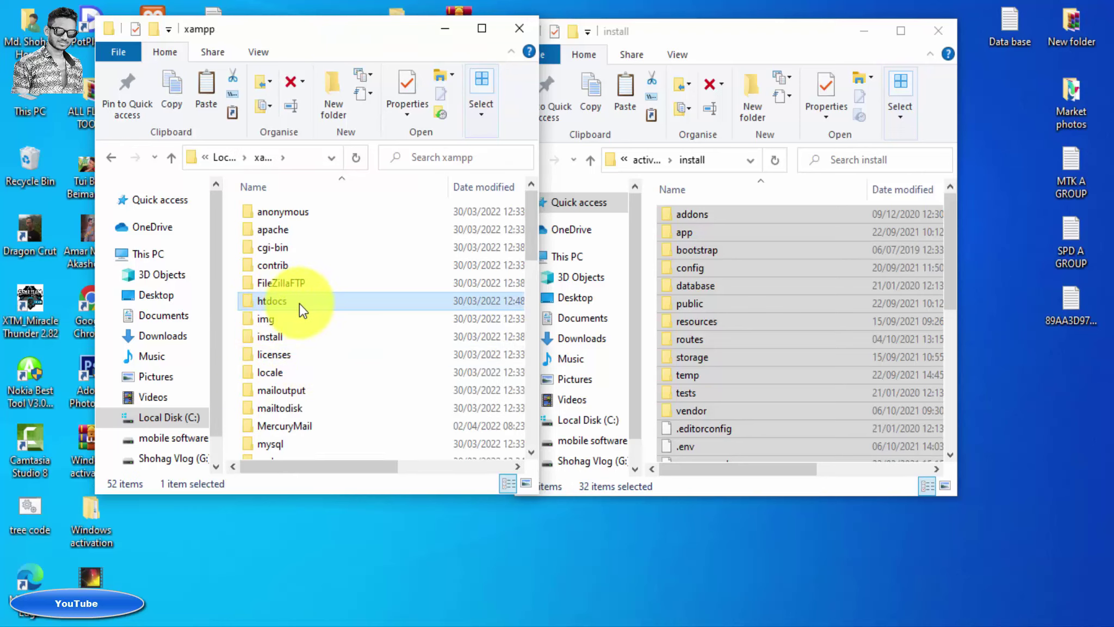
{"action": "double_click", "coordinate": [299, 303]}
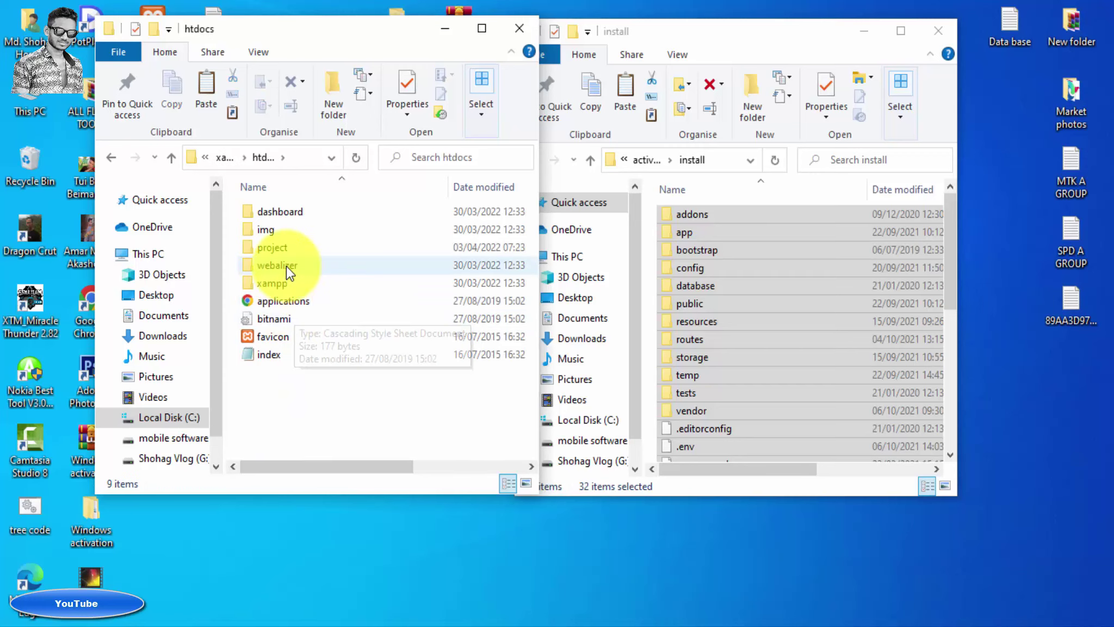
{"action": "left_click", "coordinate": [286, 249]}
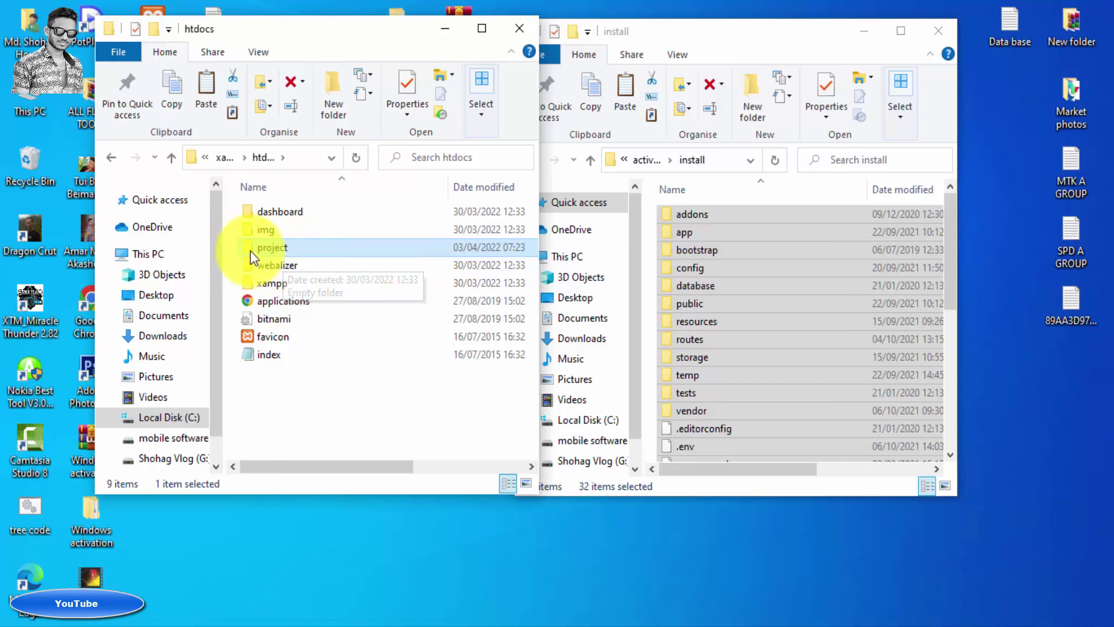
{"action": "double_click", "coordinate": [306, 249]}
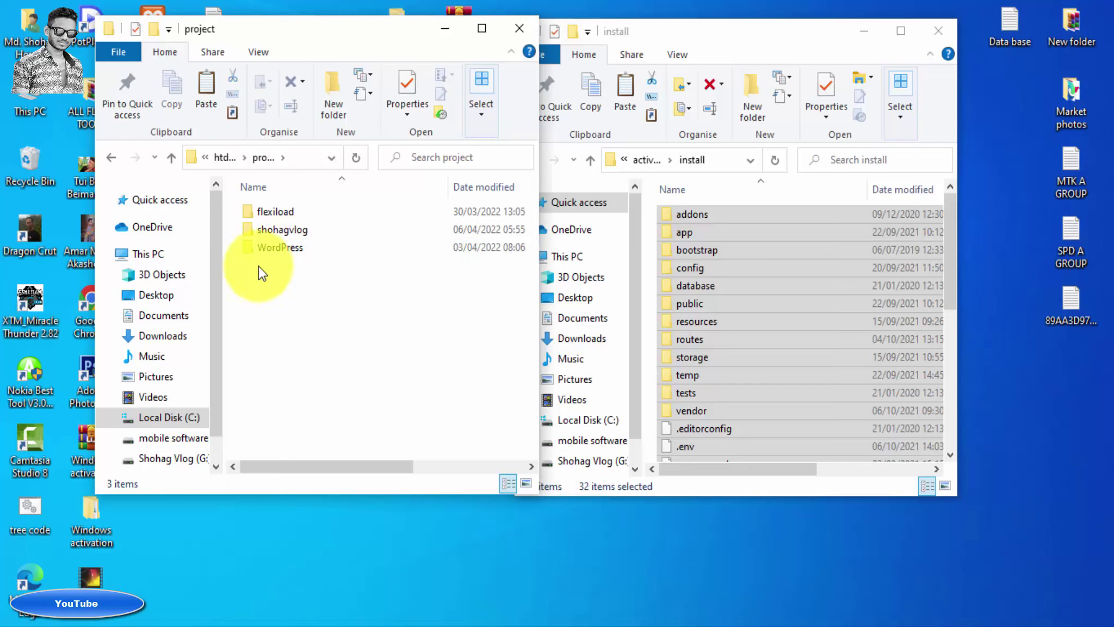
Create a new folder named ecommerce inside project and open it
{"action": "right_click", "coordinate": [311, 283]}
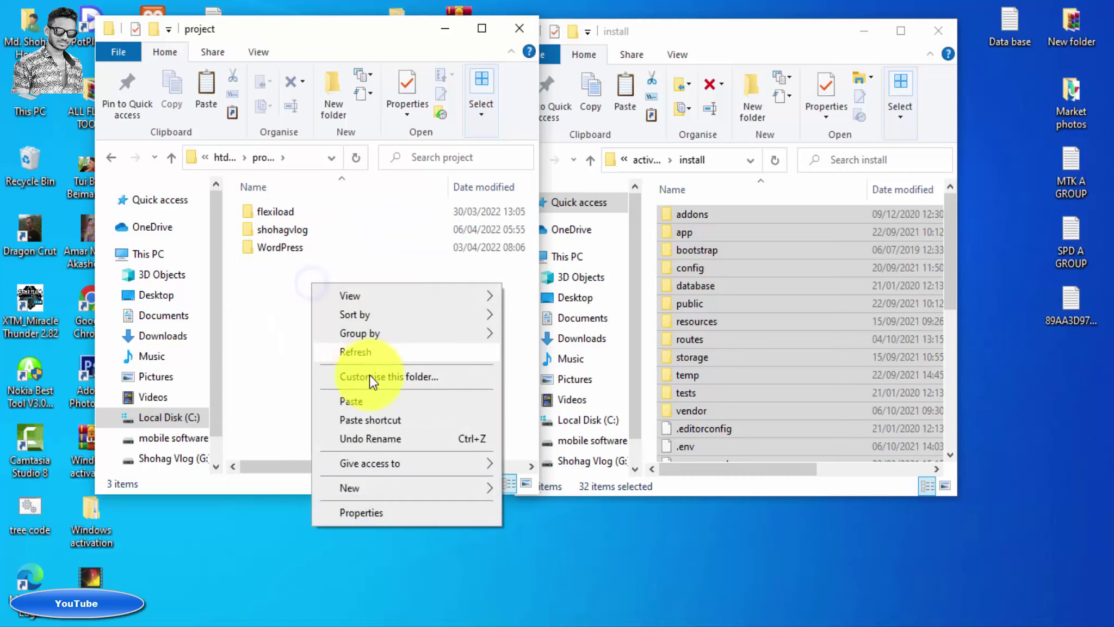
{"action": "mouse_move", "coordinate": [391, 489]}
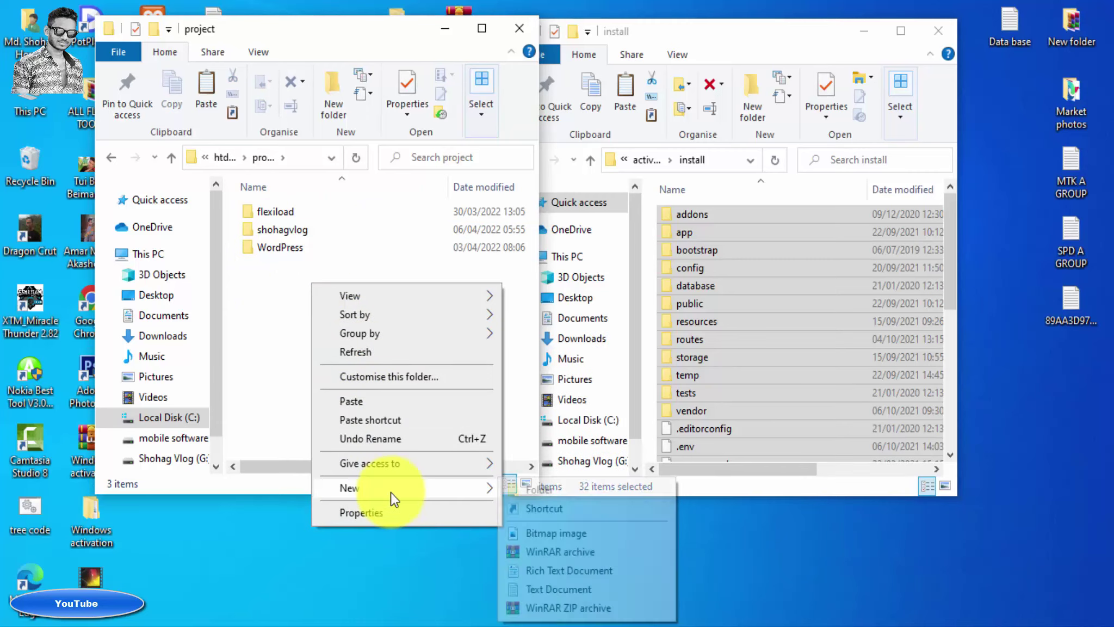
{"action": "left_click", "coordinate": [551, 492]}
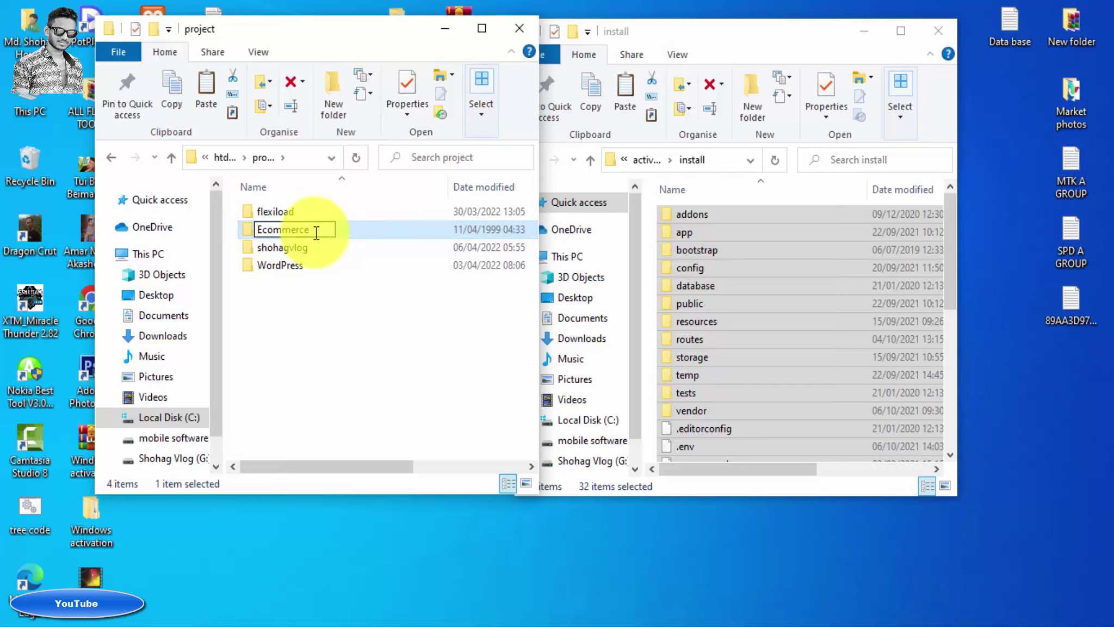
{"action": "left_click", "coordinate": [278, 316]}
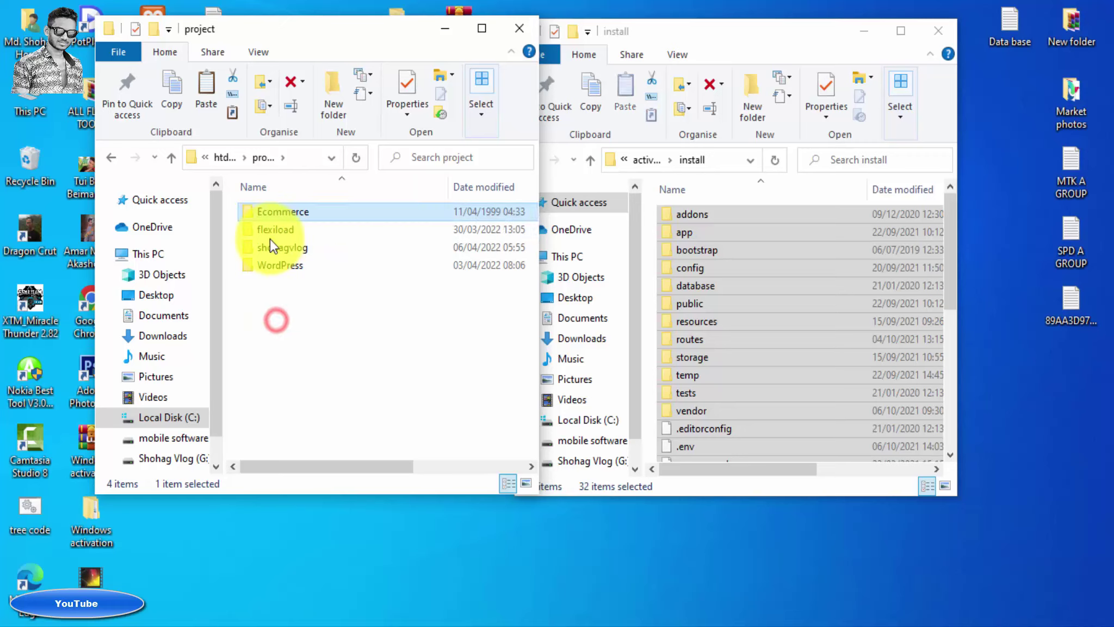
{"action": "left_click", "coordinate": [277, 215]}
{"action": "left_click", "coordinate": [267, 212]}
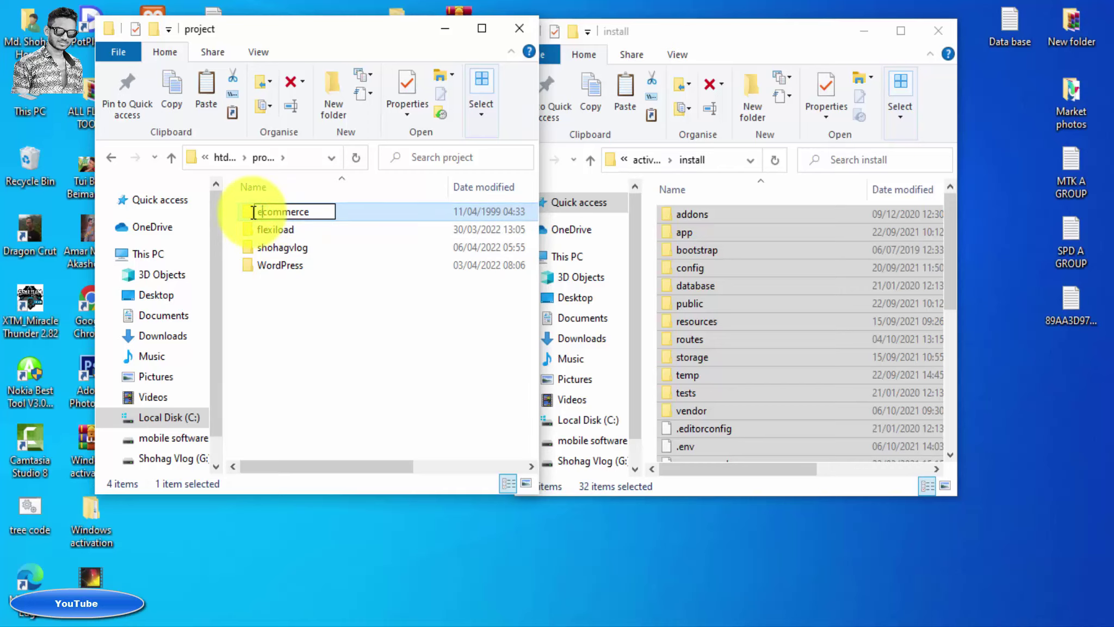
{"action": "left_click", "coordinate": [278, 339]}
{"action": "left_click", "coordinate": [308, 218]}
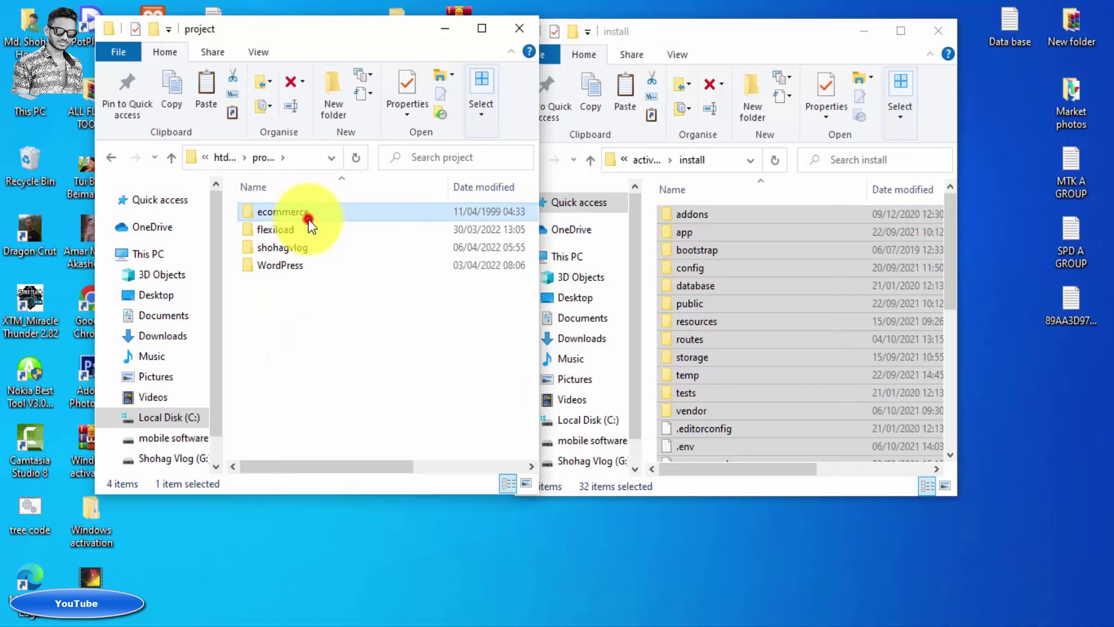
{"action": "double_click", "coordinate": [338, 212]}
Paste the copied install files into ecommerce, move the progress window aside, and close the install window
{"action": "right_click", "coordinate": [320, 252]}
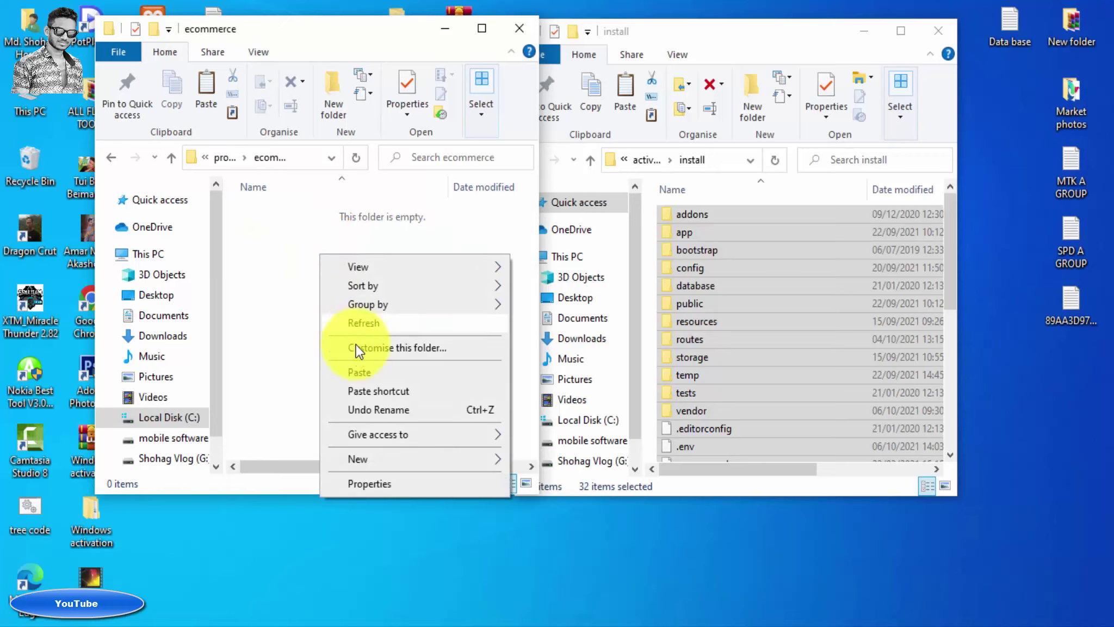
{"action": "left_click", "coordinate": [395, 372]}
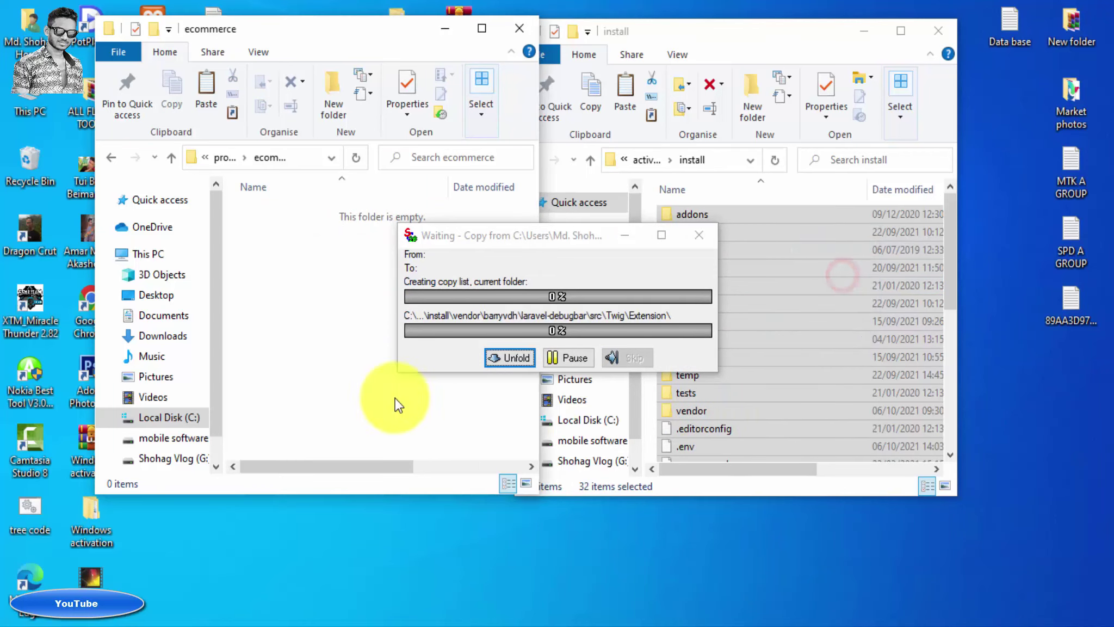
{"action": "left_click_drag", "start_coordinate": [399, 405], "coordinate": [669, 308]}
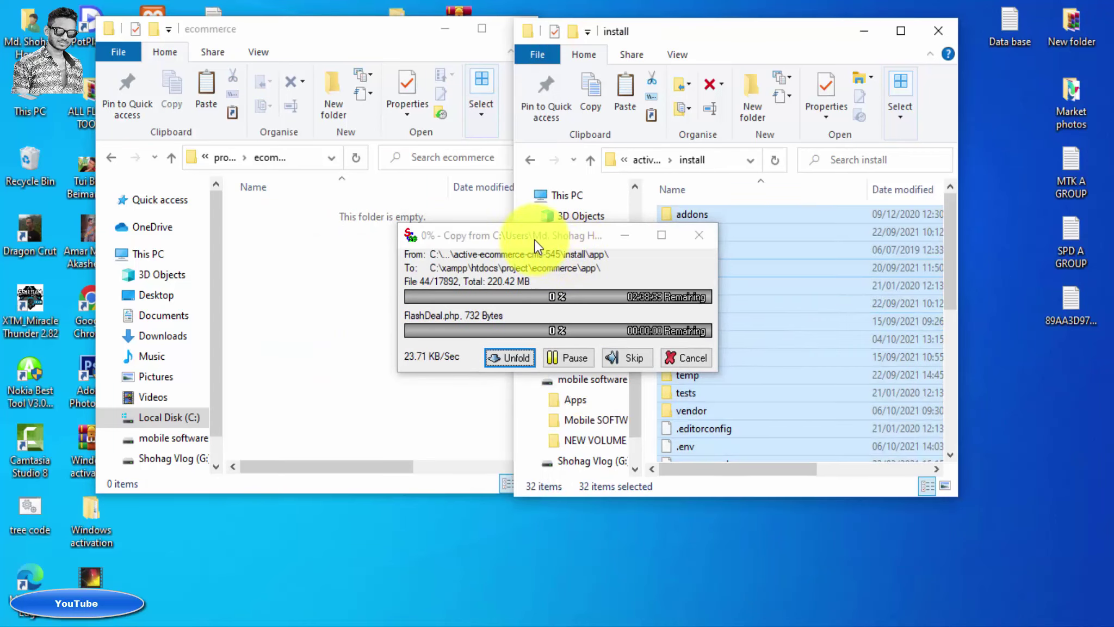
{"action": "left_click_drag", "start_coordinate": [536, 246], "coordinate": [474, 221]}
{"action": "left_click", "coordinate": [436, 334]}
{"action": "right_click", "coordinate": [446, 460]}
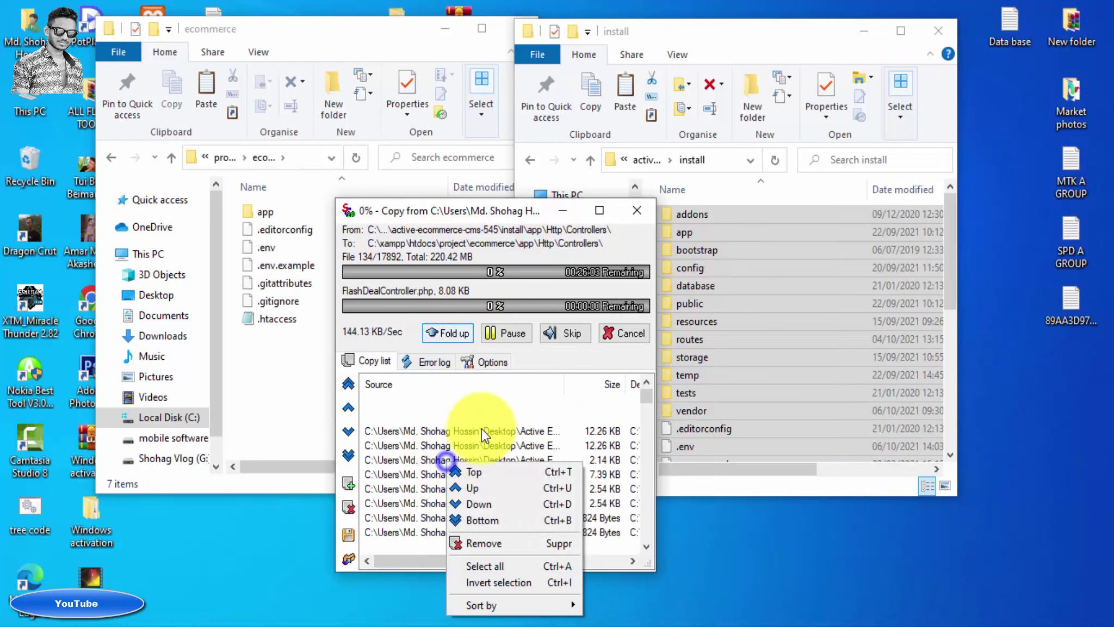
{"action": "left_click", "coordinate": [500, 567]}
{"action": "left_click", "coordinate": [449, 335]}
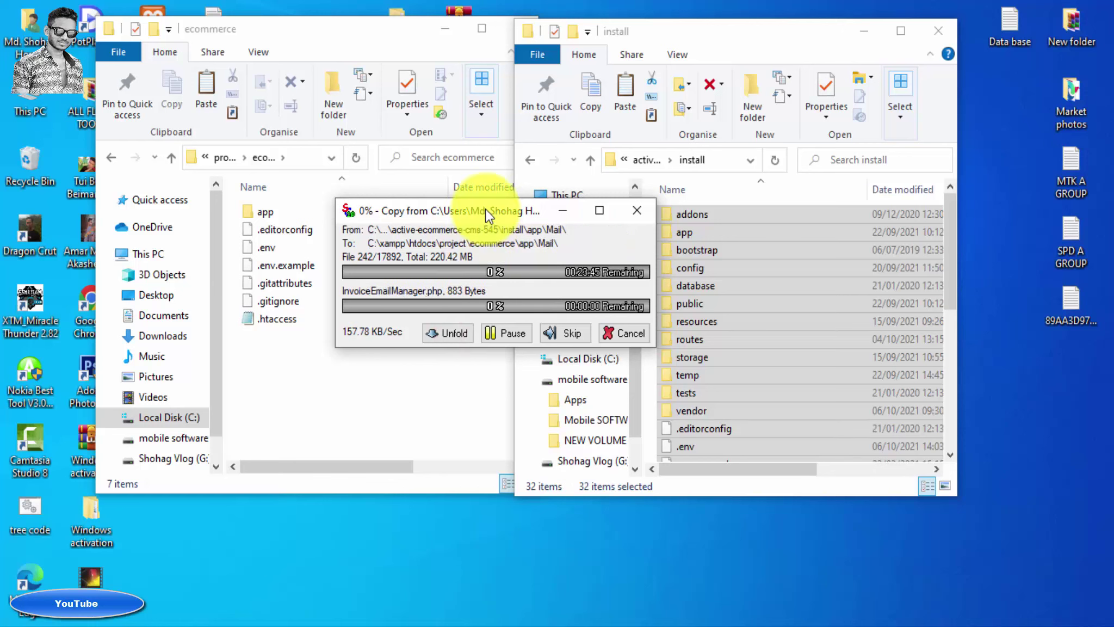
{"action": "left_click_drag", "start_coordinate": [486, 208], "coordinate": [536, 356]}
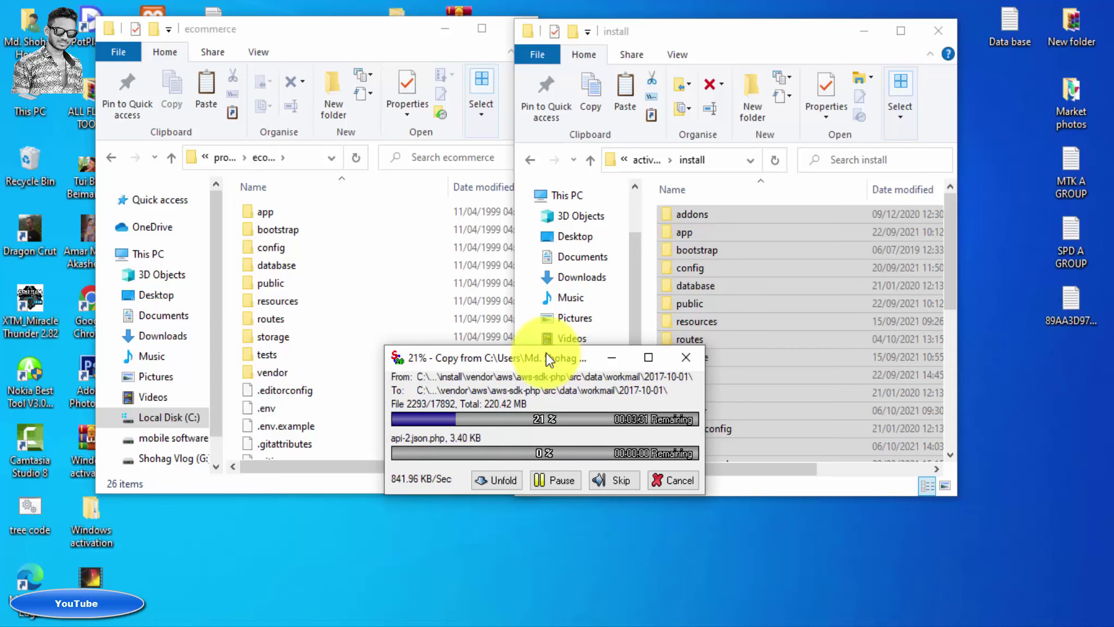
{"action": "left_click", "coordinate": [938, 31]}
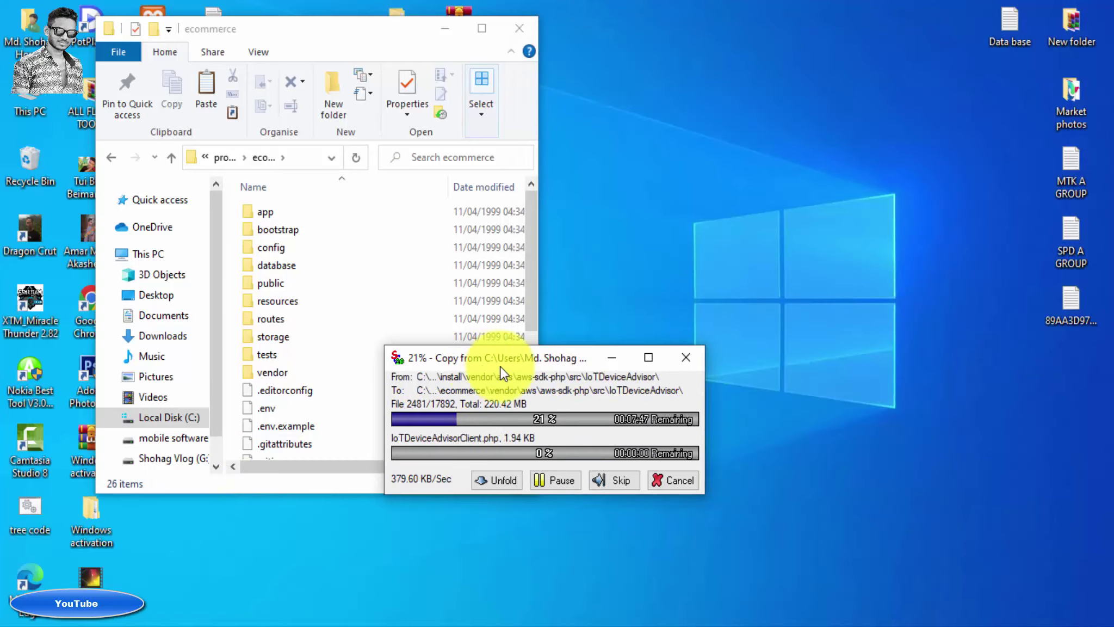
Close the ecommerce window, refresh the desktop twice, and switch to Chrome
{"action": "left_click_drag", "start_coordinate": [500, 362], "coordinate": [740, 180]}
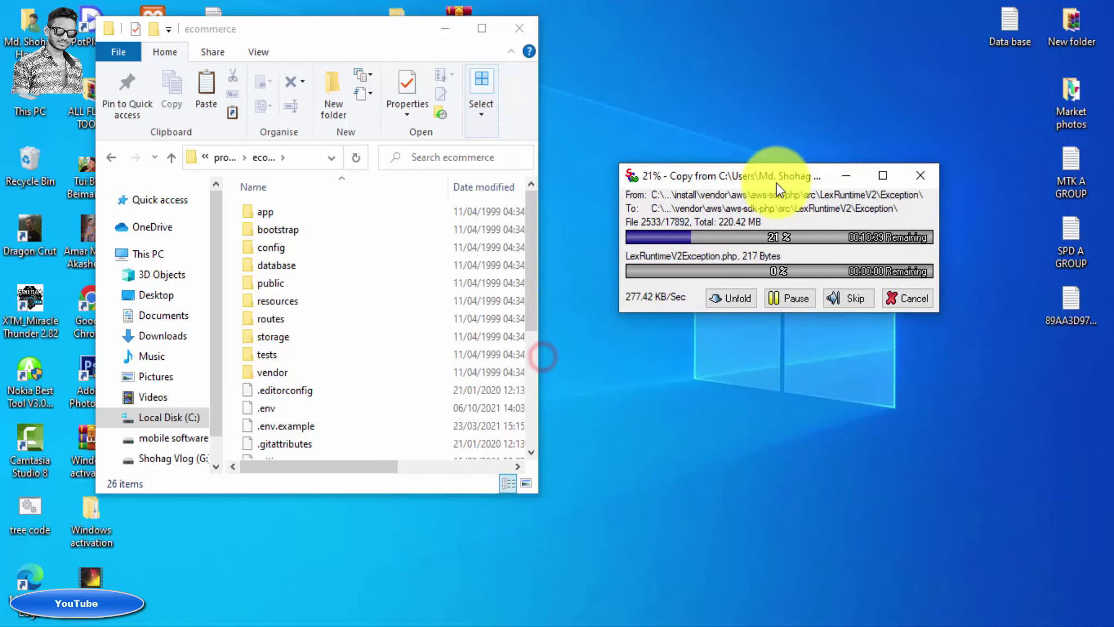
{"action": "left_click", "coordinate": [530, 33]}
{"action": "right_click", "coordinate": [311, 213]}
{"action": "left_click", "coordinate": [393, 265]}
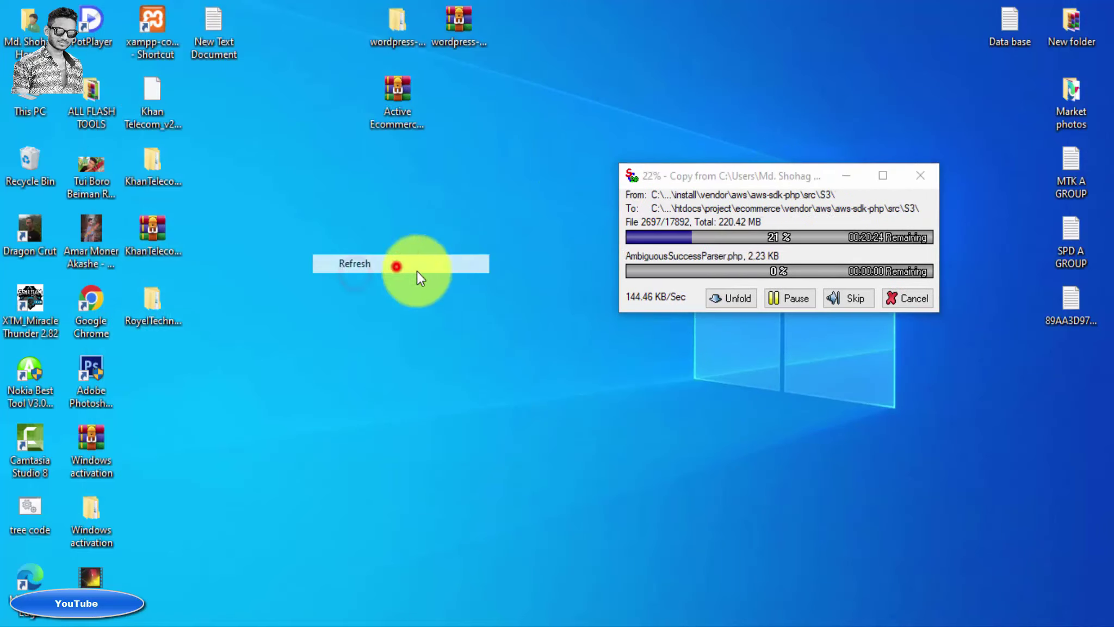
{"action": "left_click_drag", "start_coordinate": [398, 256], "coordinate": [463, 115]}
{"action": "right_click", "coordinate": [370, 237]}
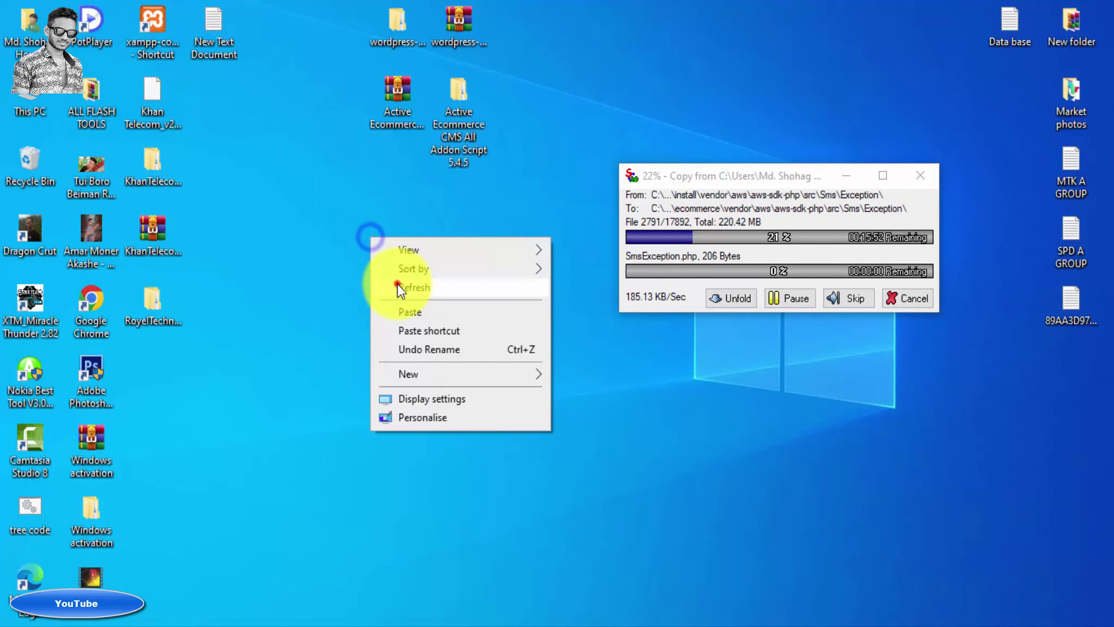
{"action": "left_click", "coordinate": [397, 282]}
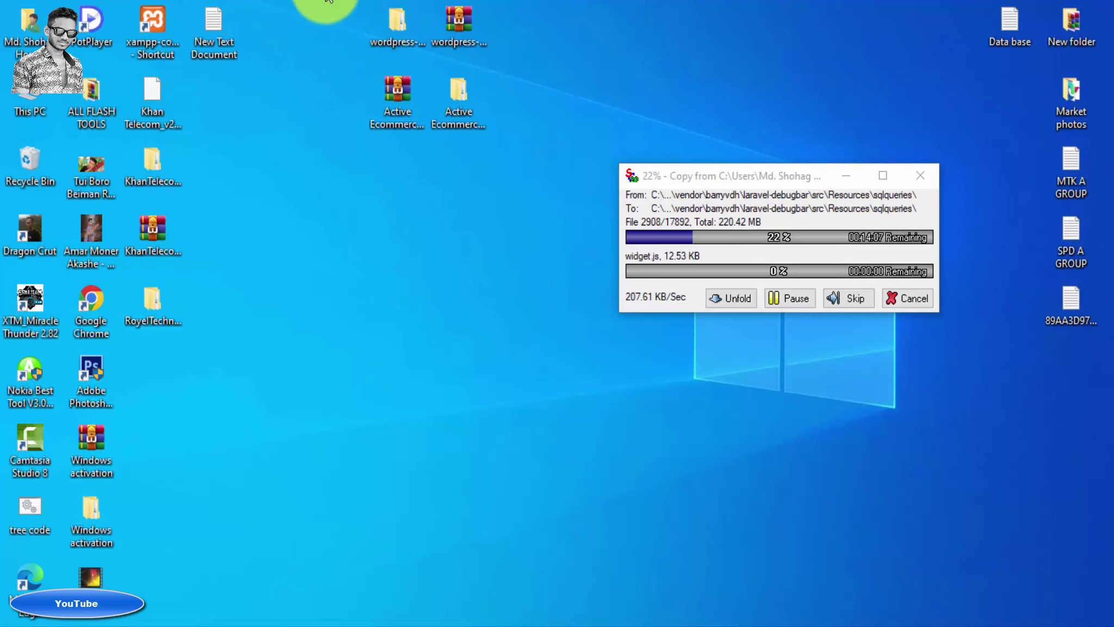
{"action": "left_click", "coordinate": [571, 6]}
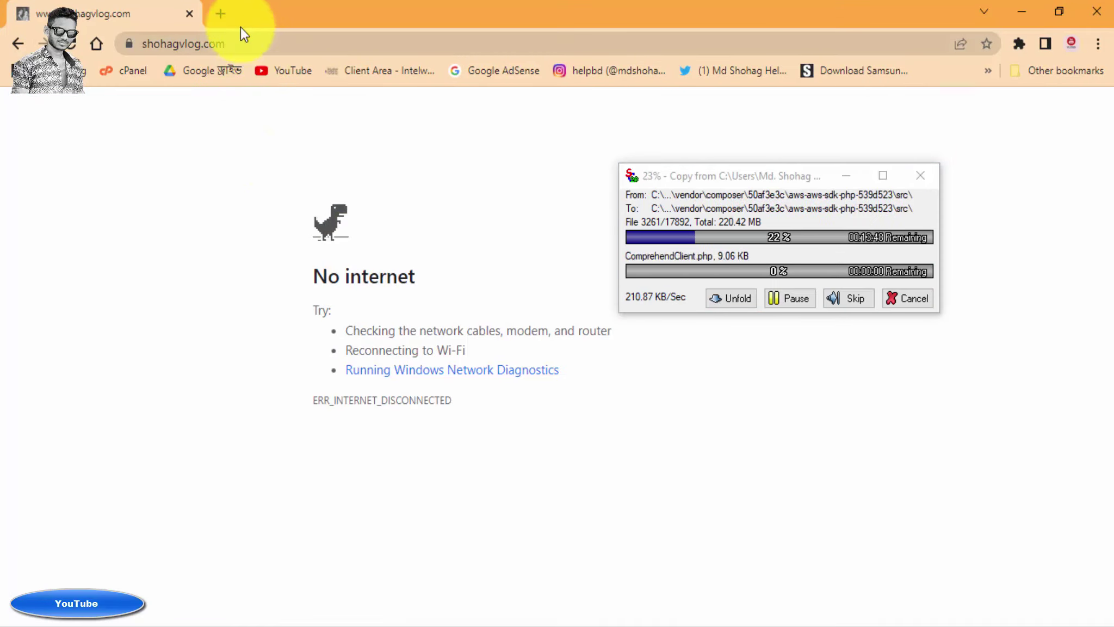
Open localhost in a new browser tab to reach the XAMPP Dashboard
{"action": "left_click", "coordinate": [221, 14]}
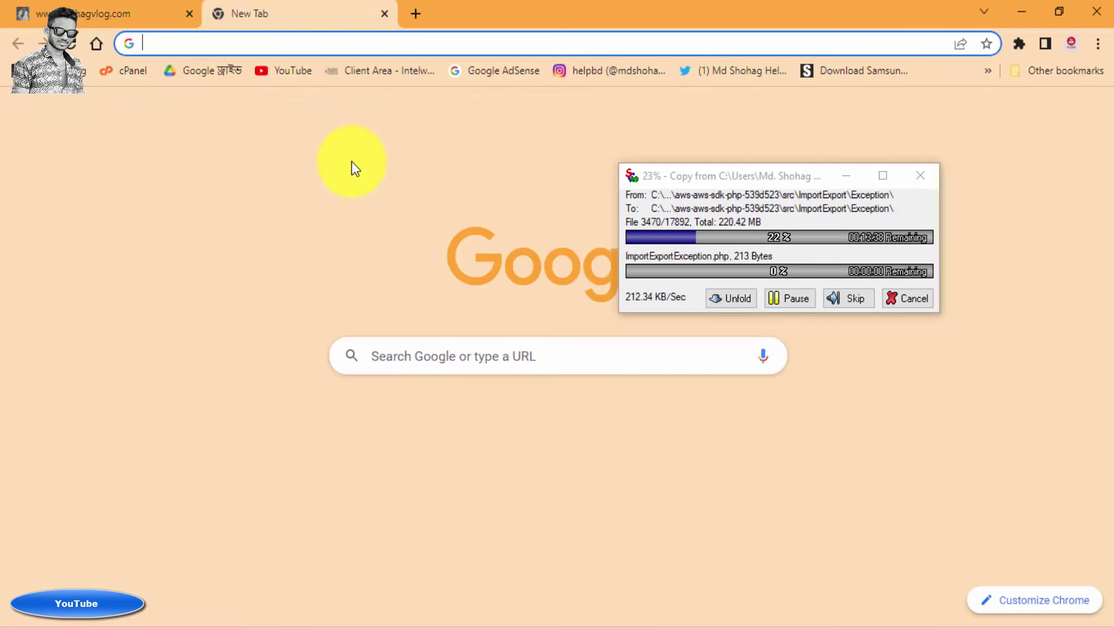
{"action": "left_click", "coordinate": [253, 38]}
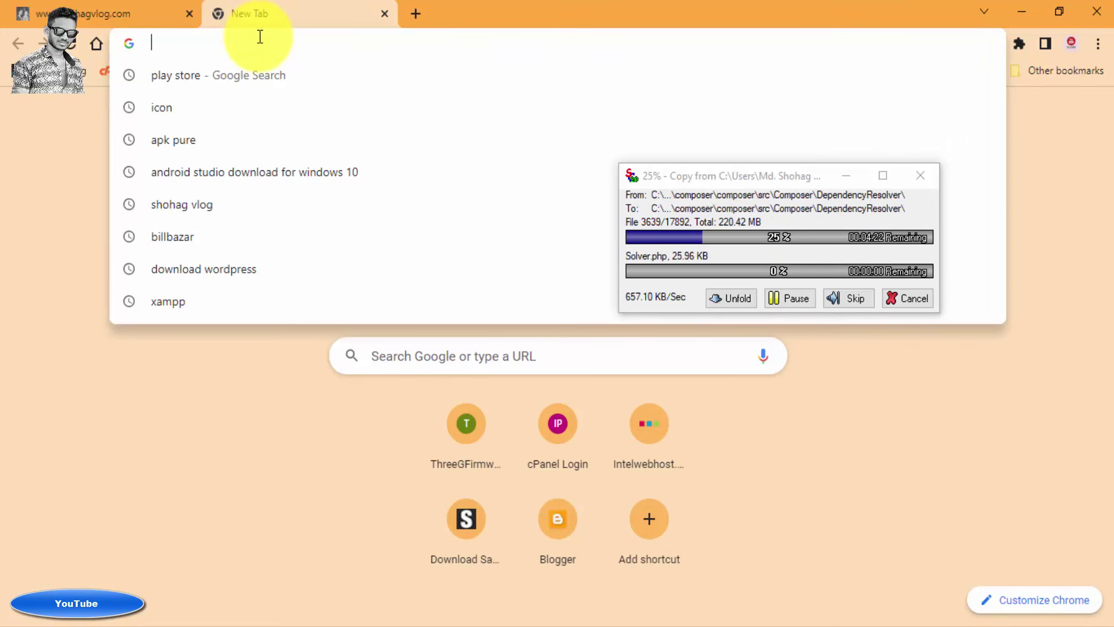
{"action": "type", "text": "localhost"}
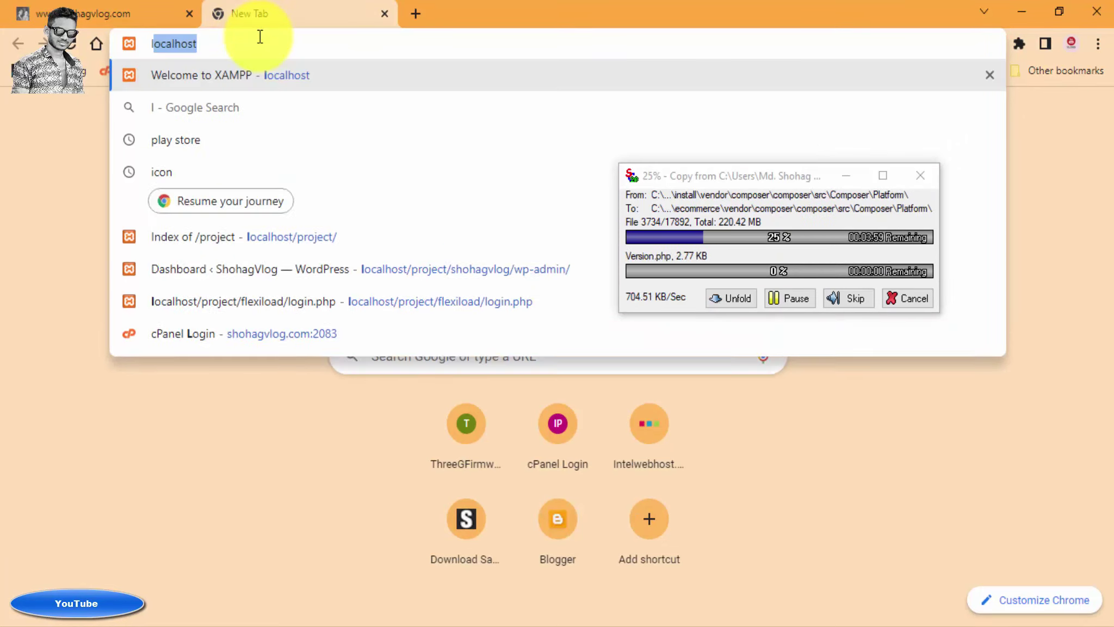
{"action": "key", "text": "Return"}
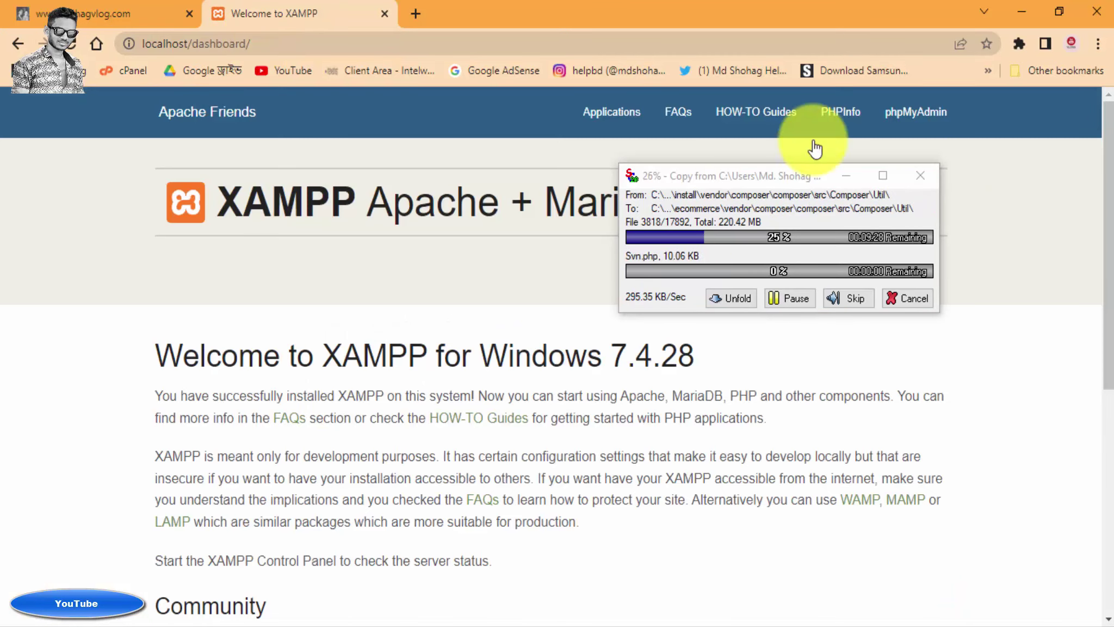
Launch phpMyAdmin from the XAMPP Dashboard header, keeping the copy progress window out of the way
{"action": "left_click_drag", "start_coordinate": [776, 175], "coordinate": [355, 258]}
{"action": "left_click", "coordinate": [1023, 2]}
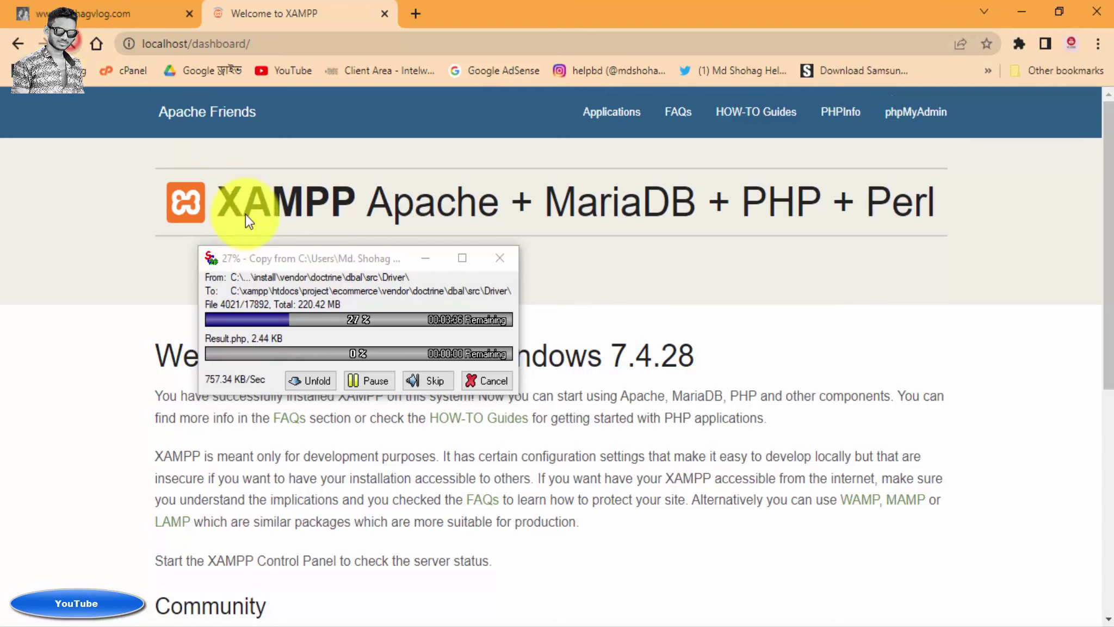
{"action": "double_click", "coordinate": [312, 262]}
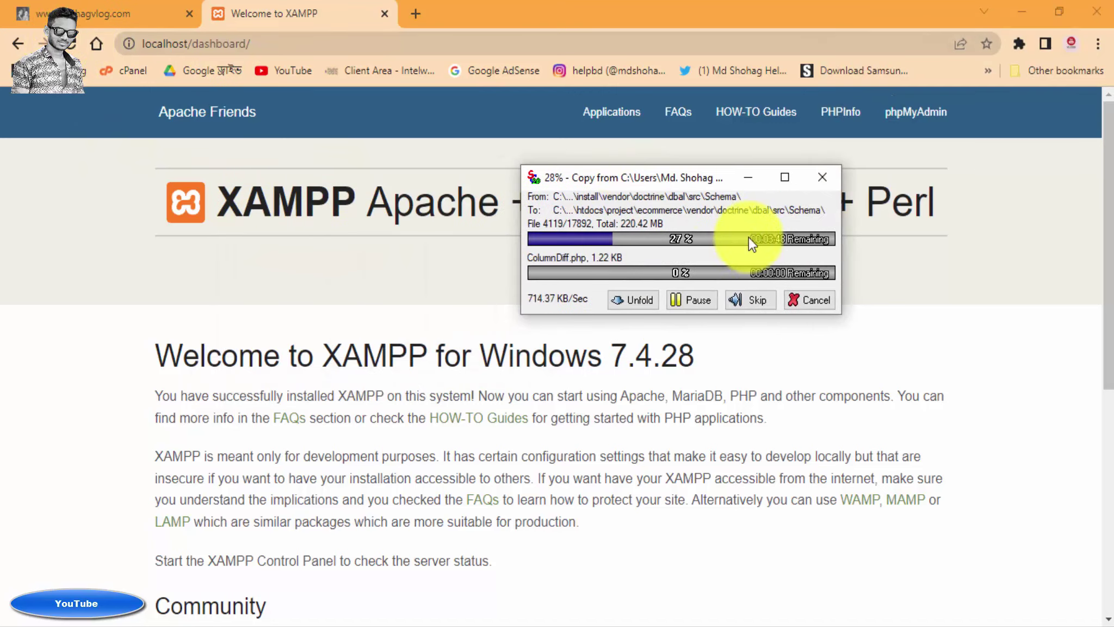
{"action": "left_click_drag", "start_coordinate": [670, 177], "coordinate": [278, 222]}
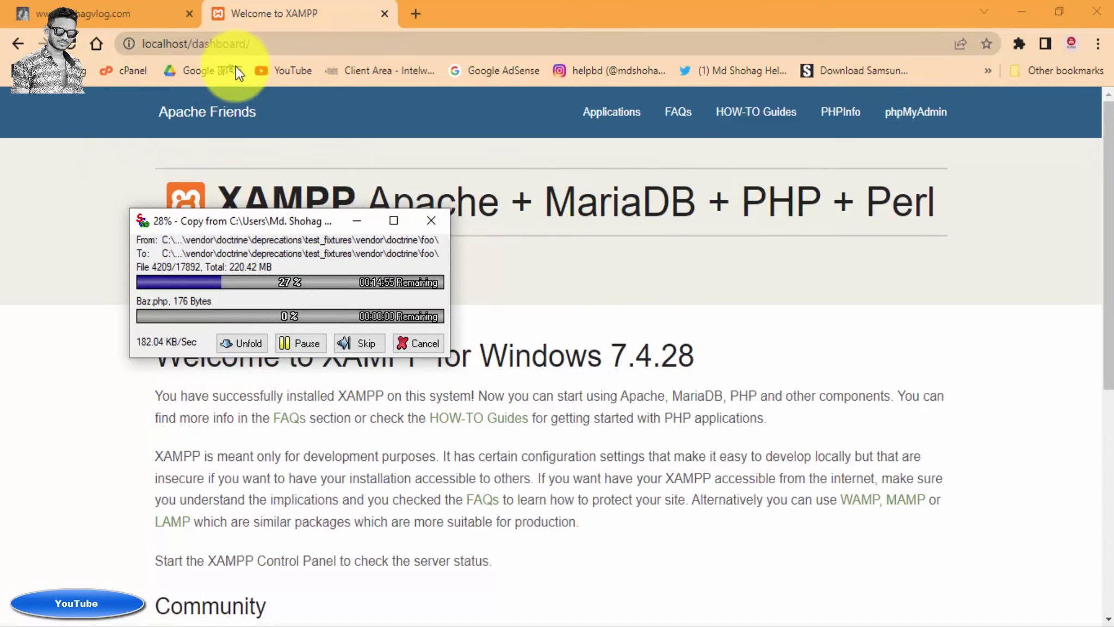
{"action": "left_click", "coordinate": [272, 47]}
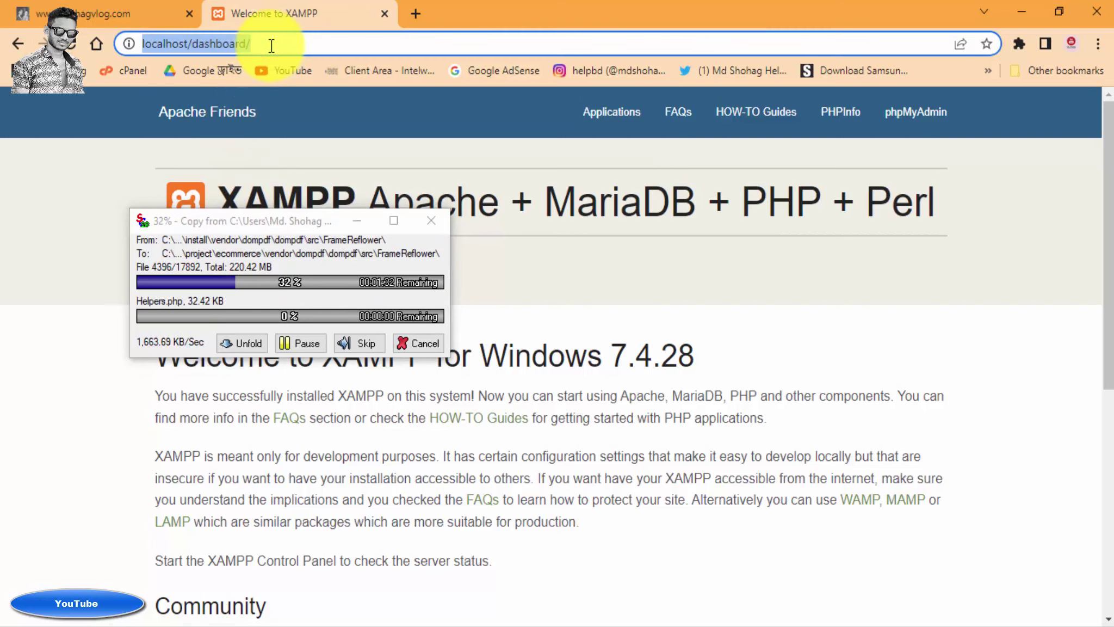
{"action": "left_click", "coordinate": [271, 46]}
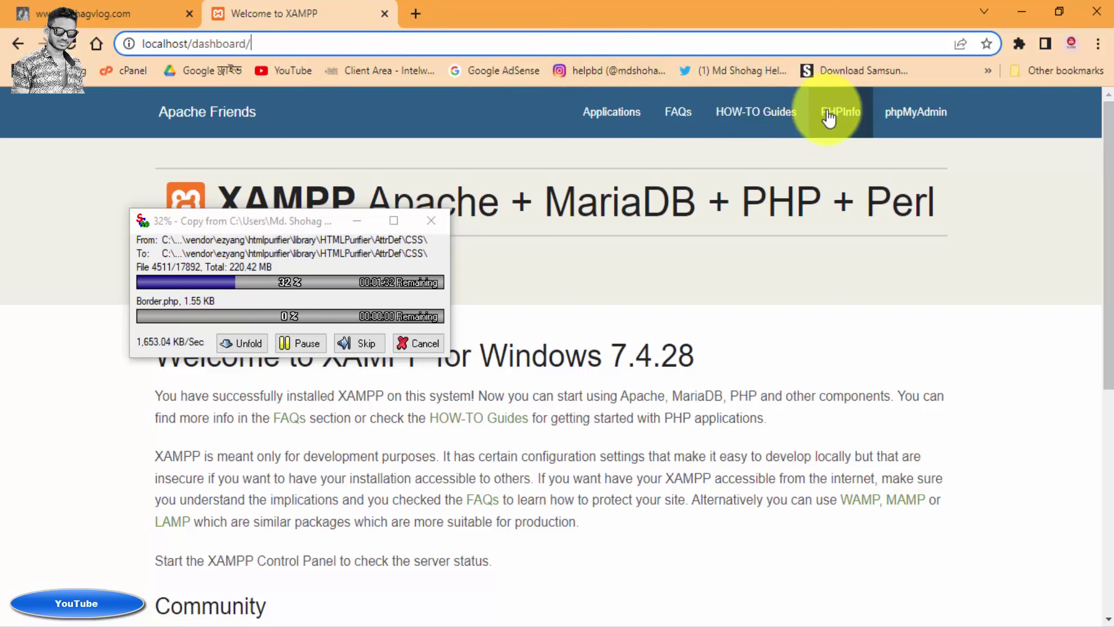
{"action": "left_click", "coordinate": [925, 124]}
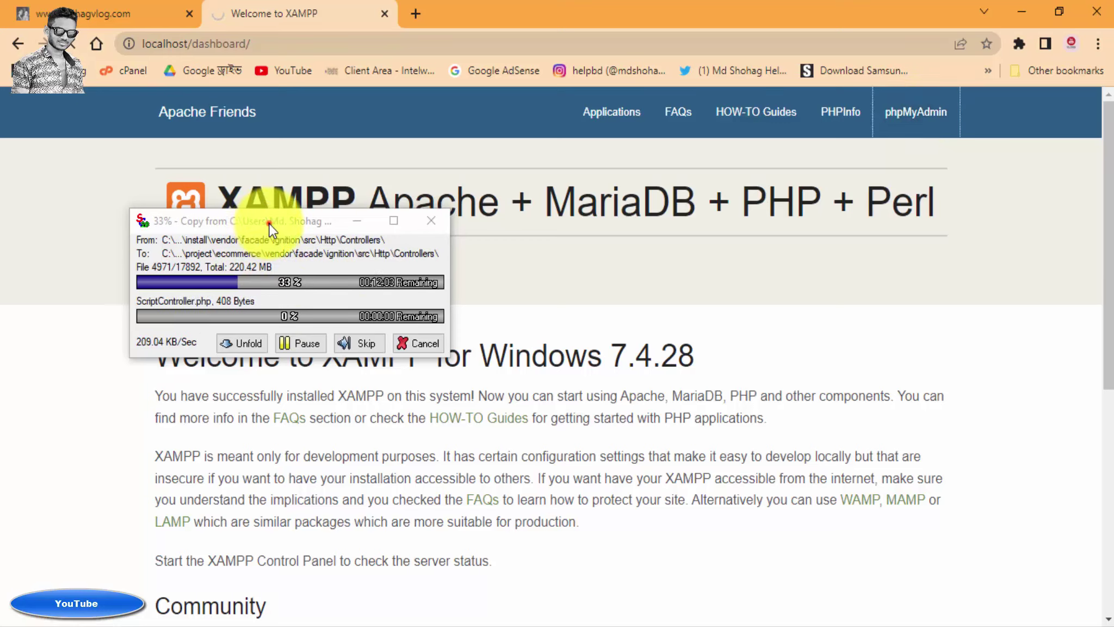
{"action": "left_click_drag", "start_coordinate": [269, 219], "coordinate": [852, 172]}
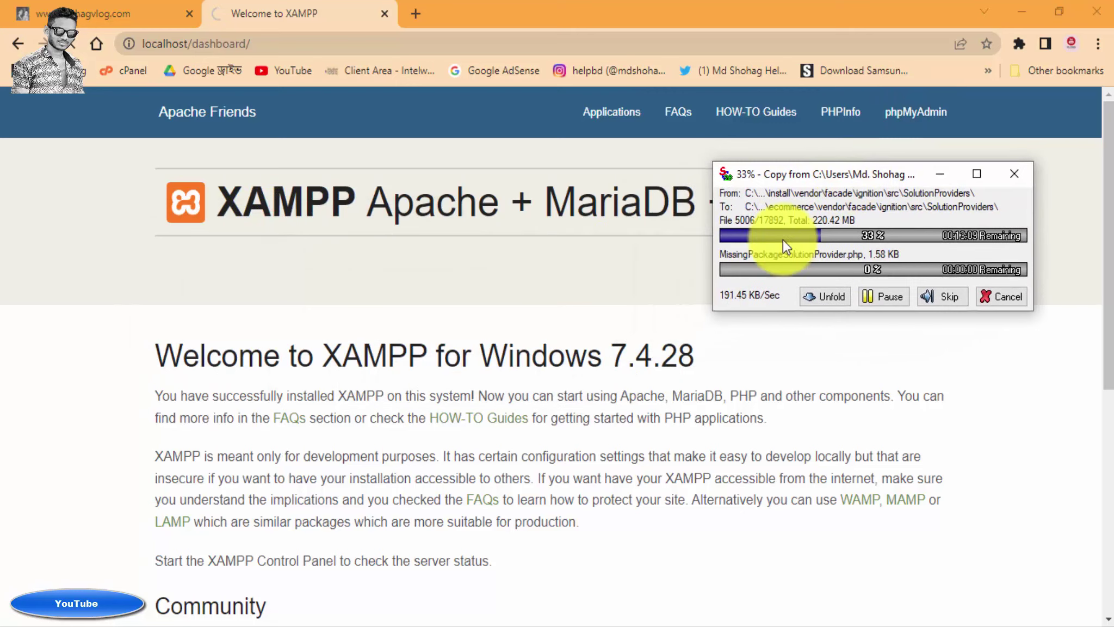
Show phpMyAdmin's Databases page listing the eight existing databases
{"action": "left_click", "coordinate": [763, 217]}
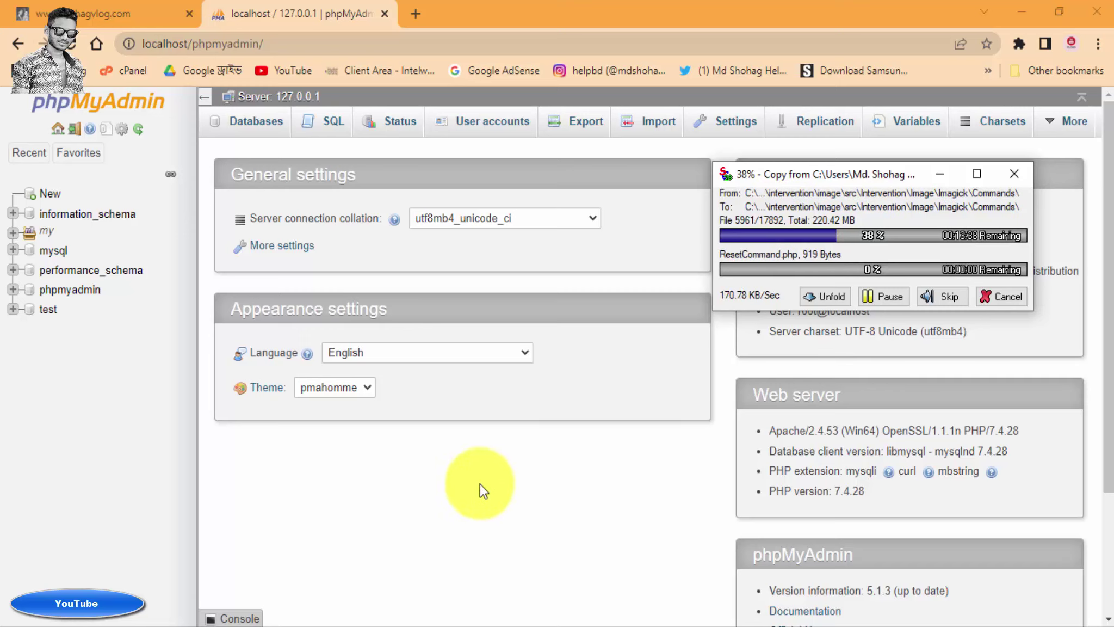
{"action": "left_click", "coordinate": [430, 482]}
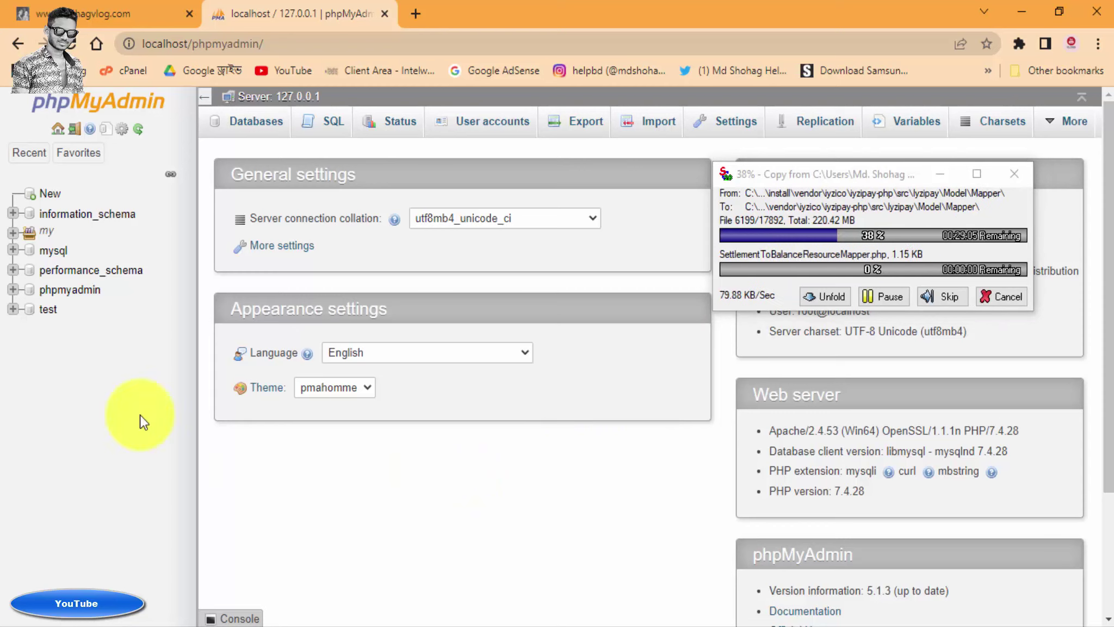
{"action": "left_click", "coordinate": [253, 122]}
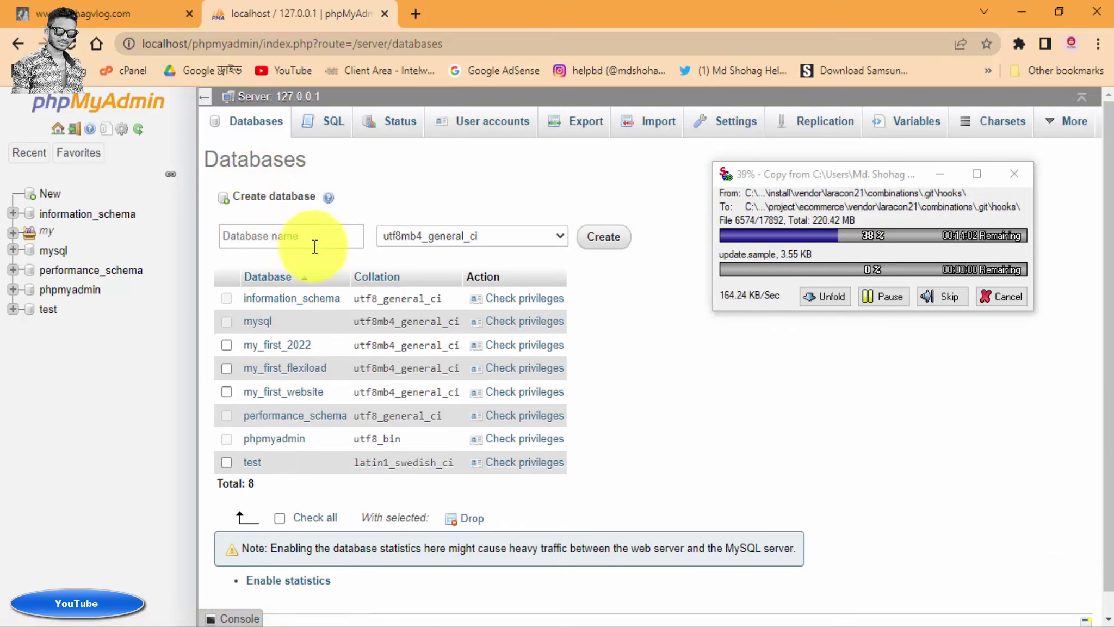
Enter my_ecommerce as the new database name
{"action": "left_click", "coordinate": [289, 240]}
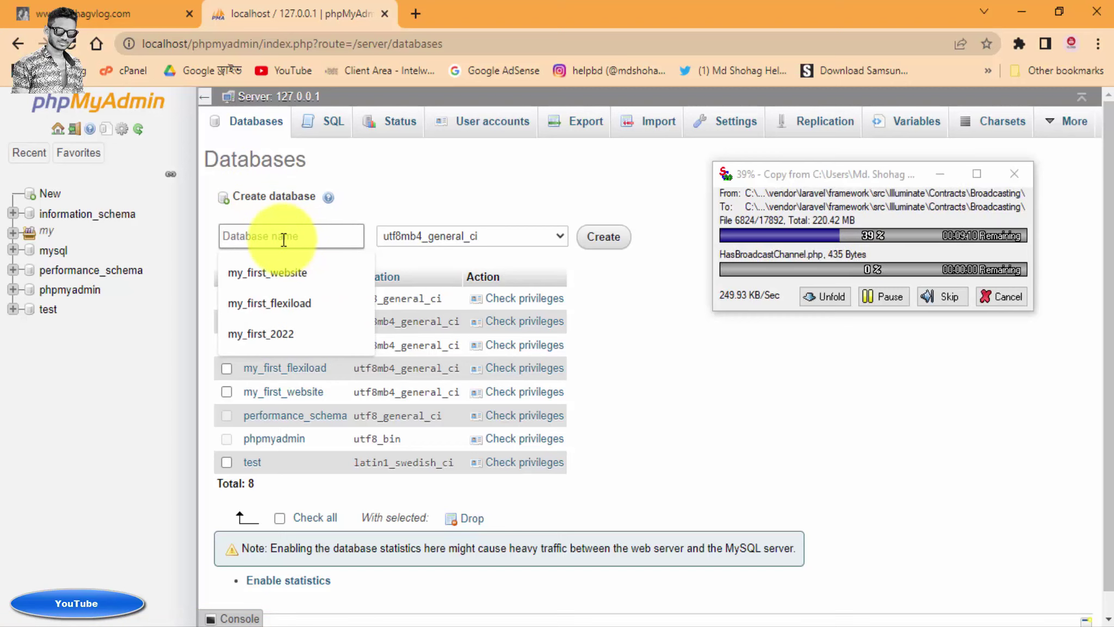
{"action": "key", "text": "super+e"}
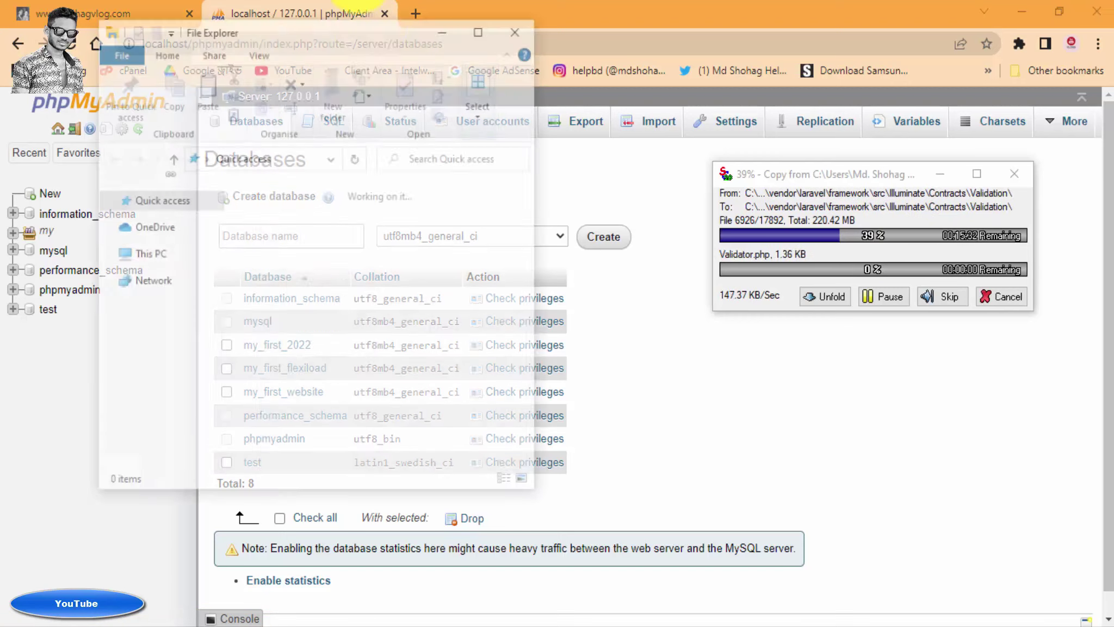
{"action": "left_click", "coordinate": [129, 258]}
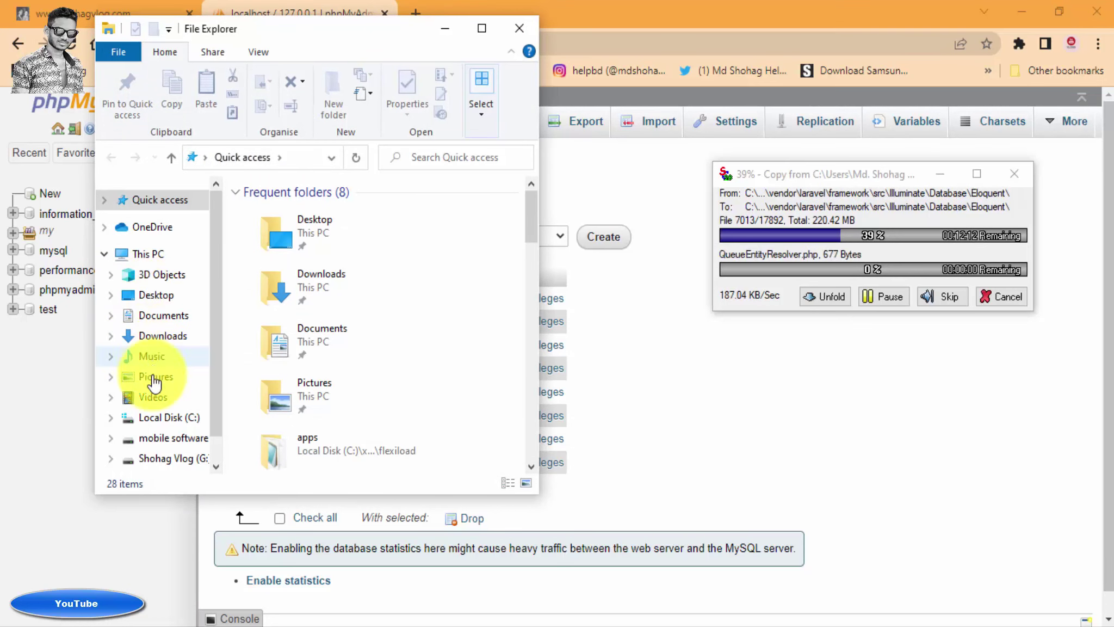
{"action": "left_click", "coordinate": [521, 31]}
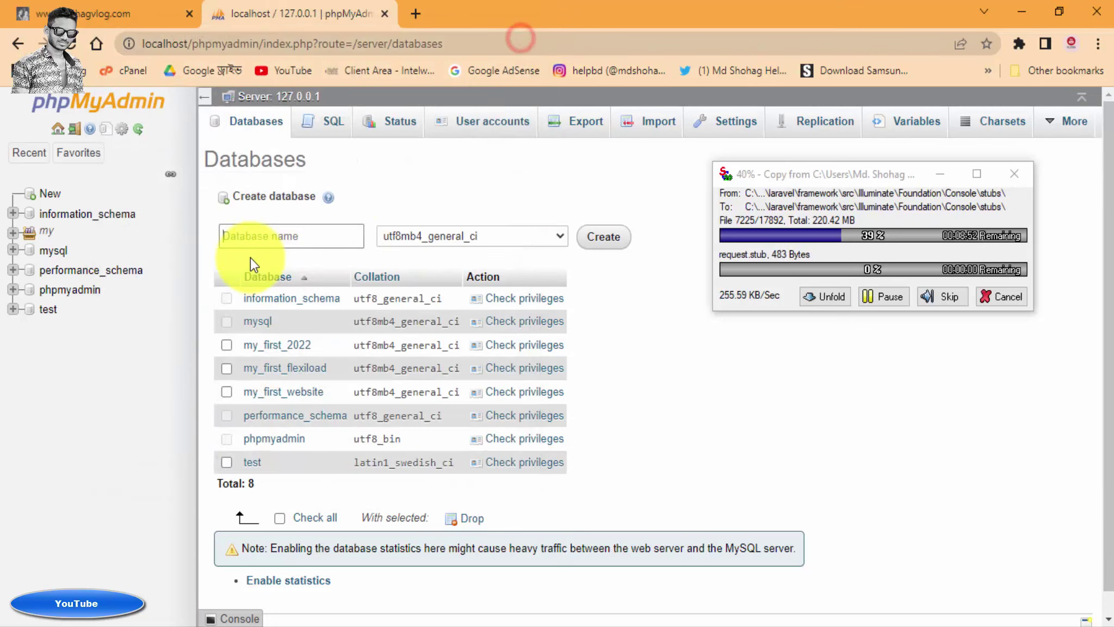
{"action": "left_click", "coordinate": [268, 238]}
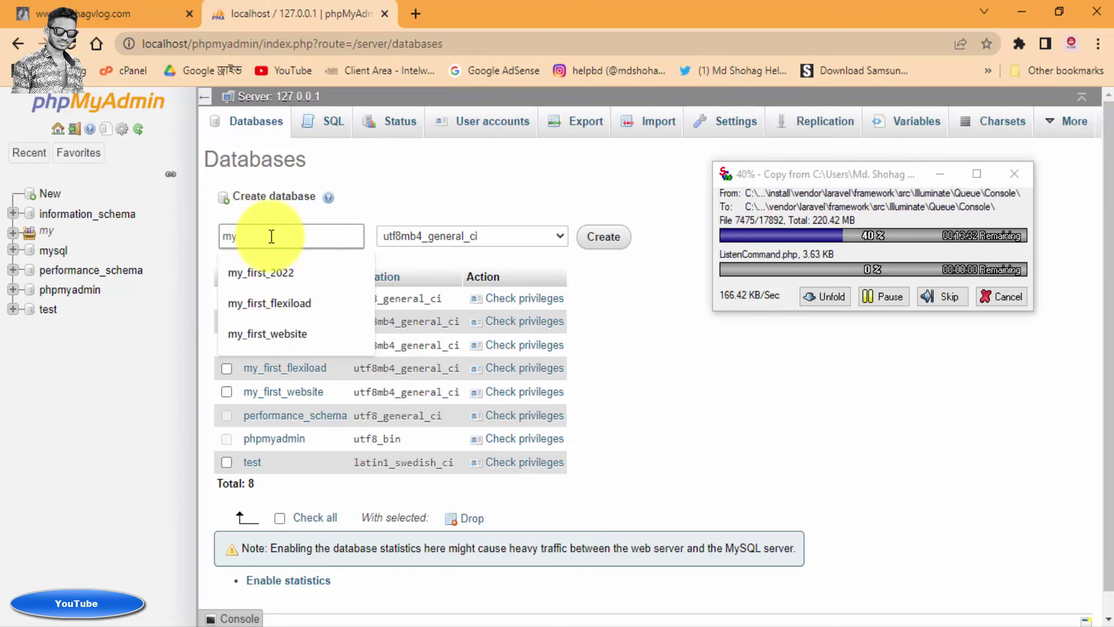
{"action": "type", "text": "my-"}
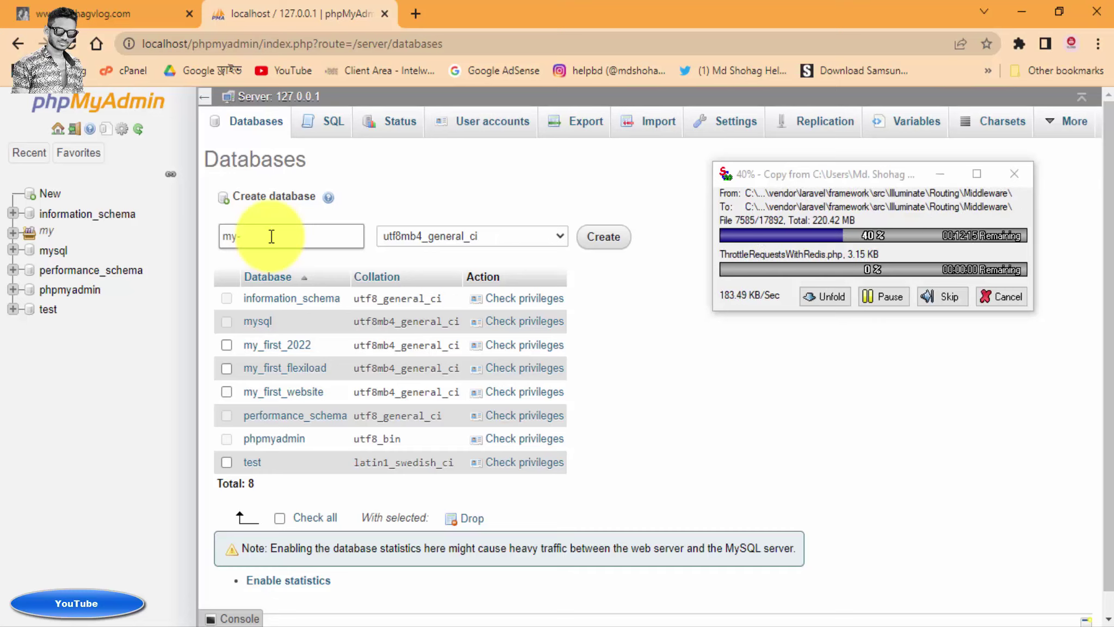
{"action": "key", "text": "BackSpace"}
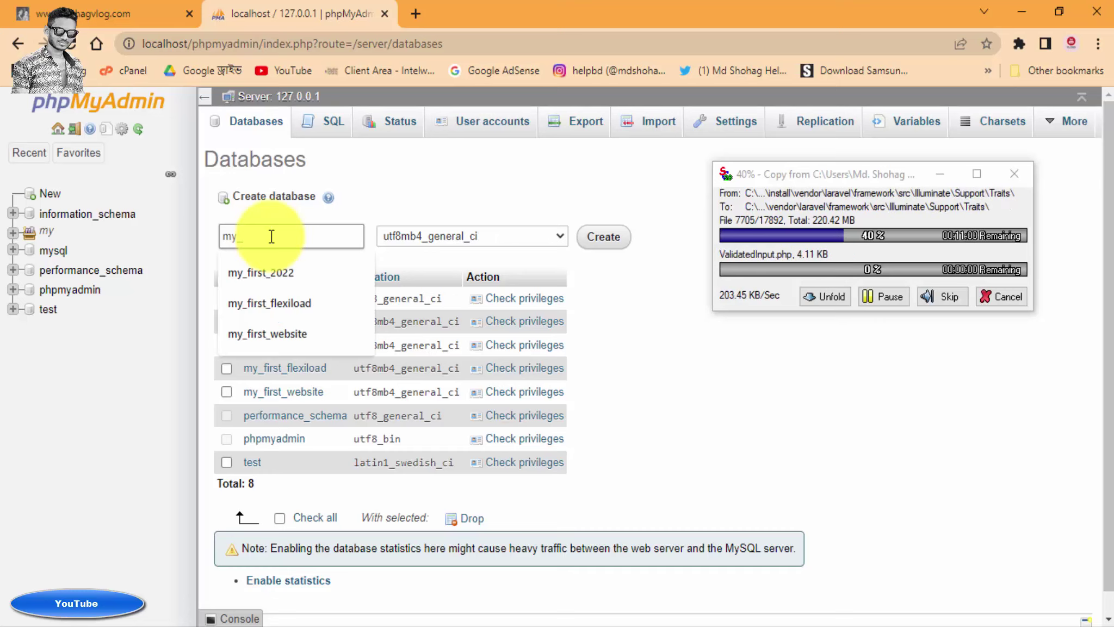
{"action": "type", "text": "_ecommerce"}
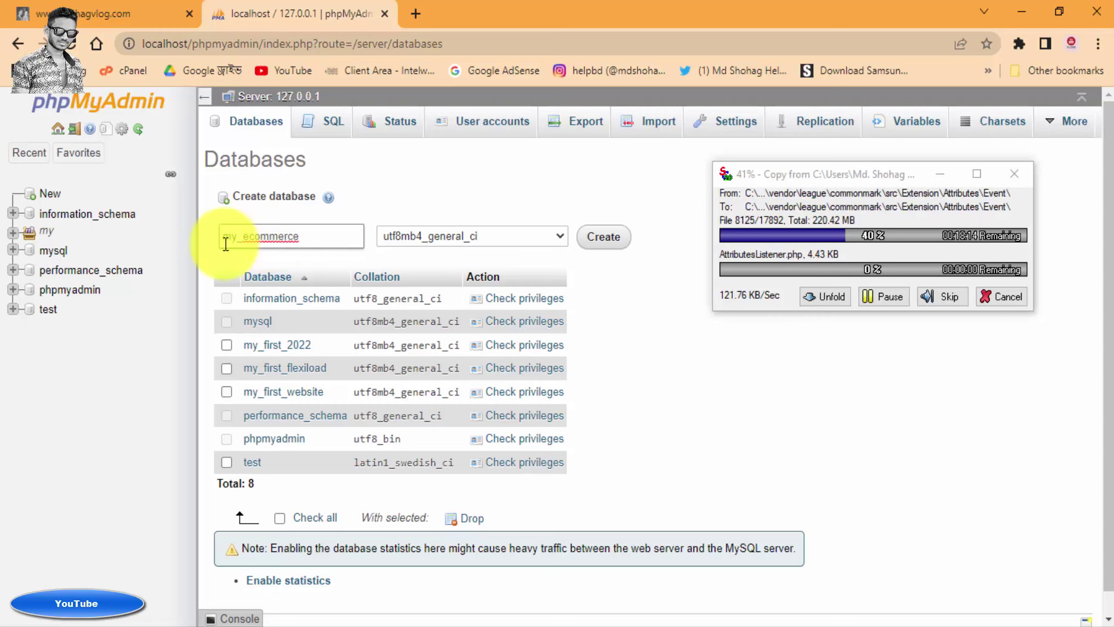
Copy the name my_ecommerce and create the database
{"action": "left_click", "coordinate": [311, 237]}
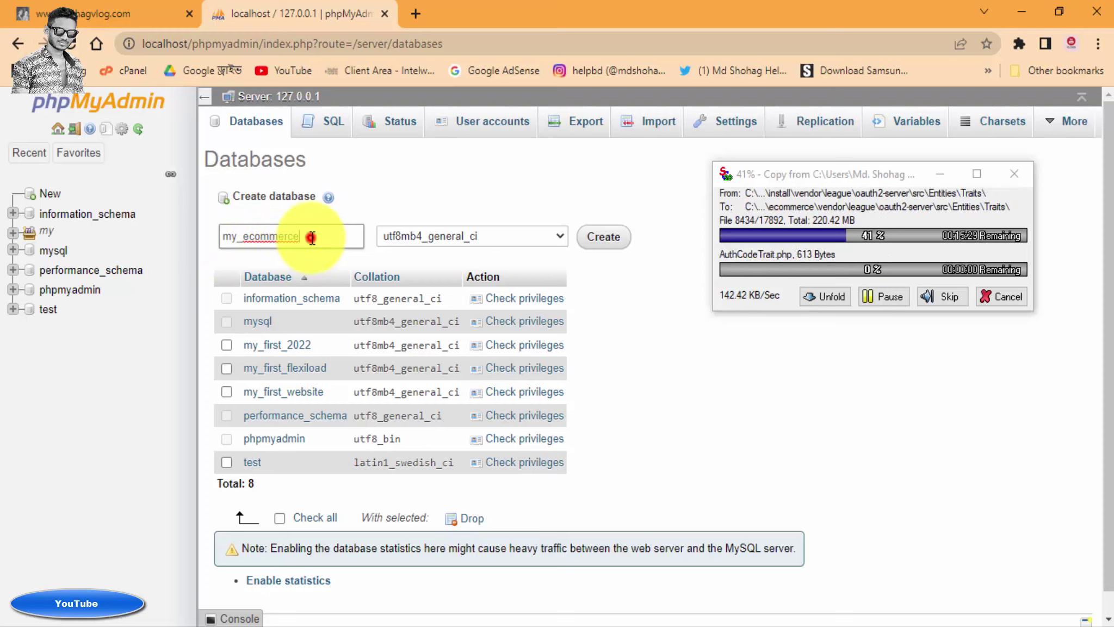
{"action": "left_click_drag", "start_coordinate": [311, 237], "coordinate": [223, 236]}
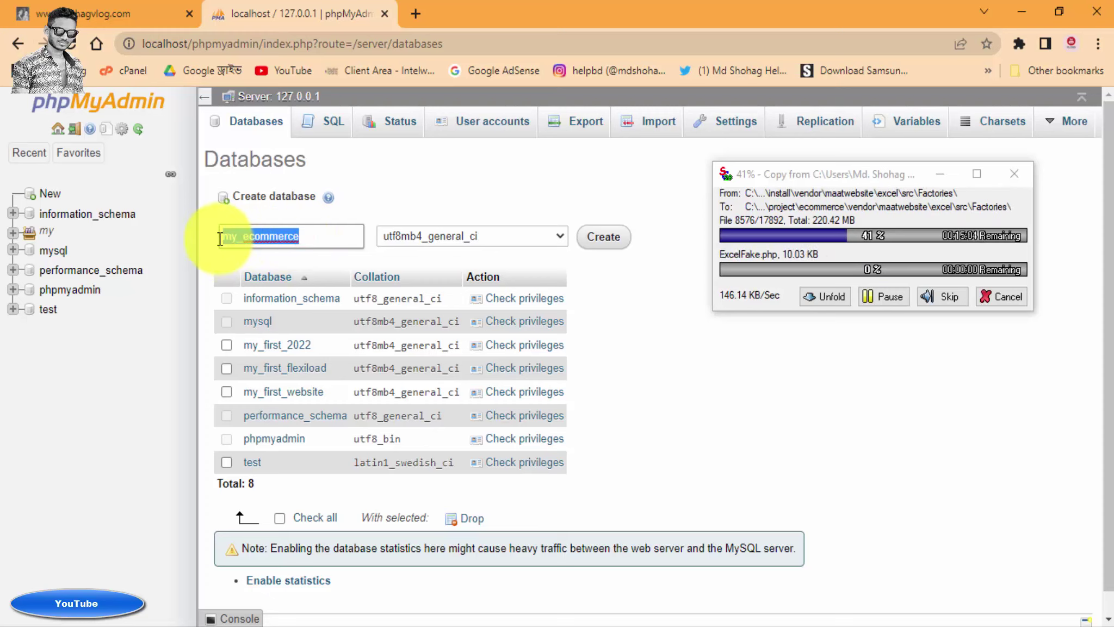
{"action": "right_click", "coordinate": [239, 235]}
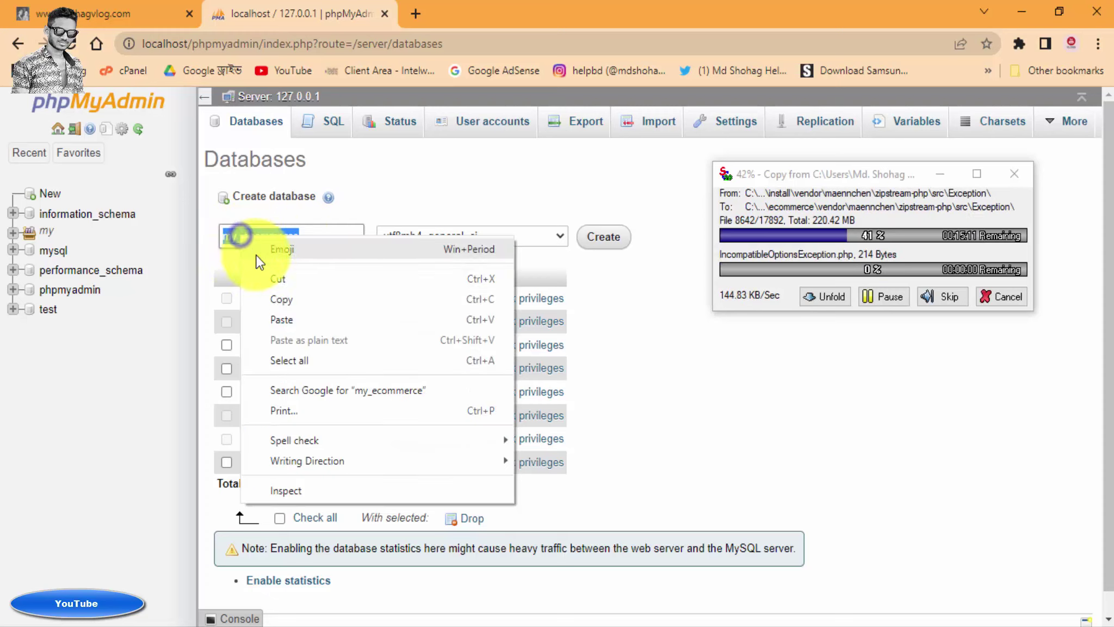
{"action": "left_click", "coordinate": [283, 299]}
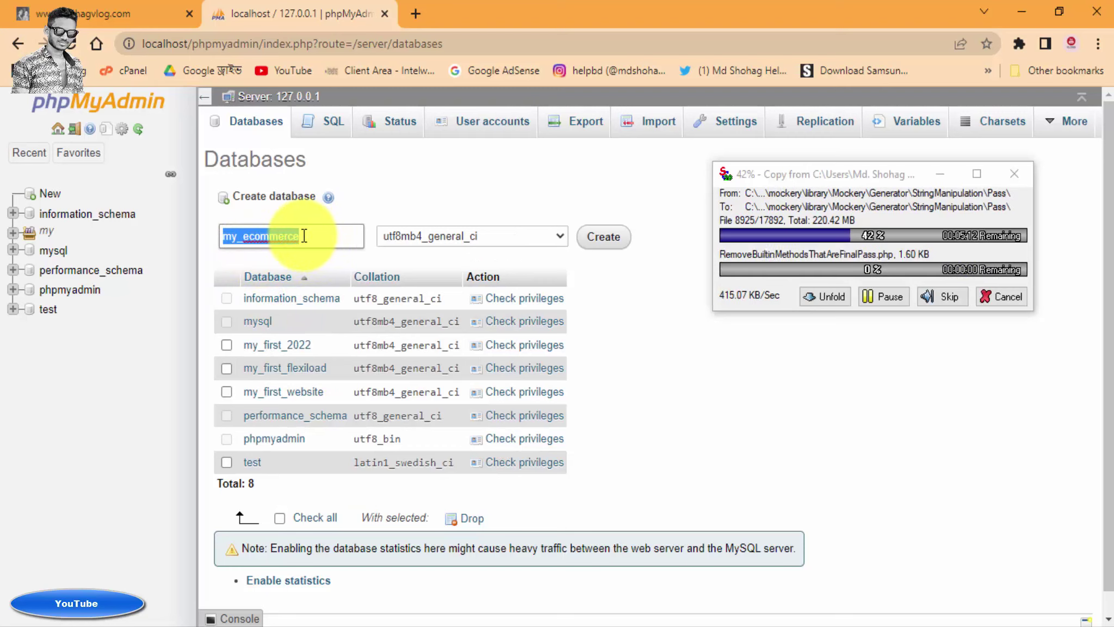
{"action": "left_click", "coordinate": [593, 238]}
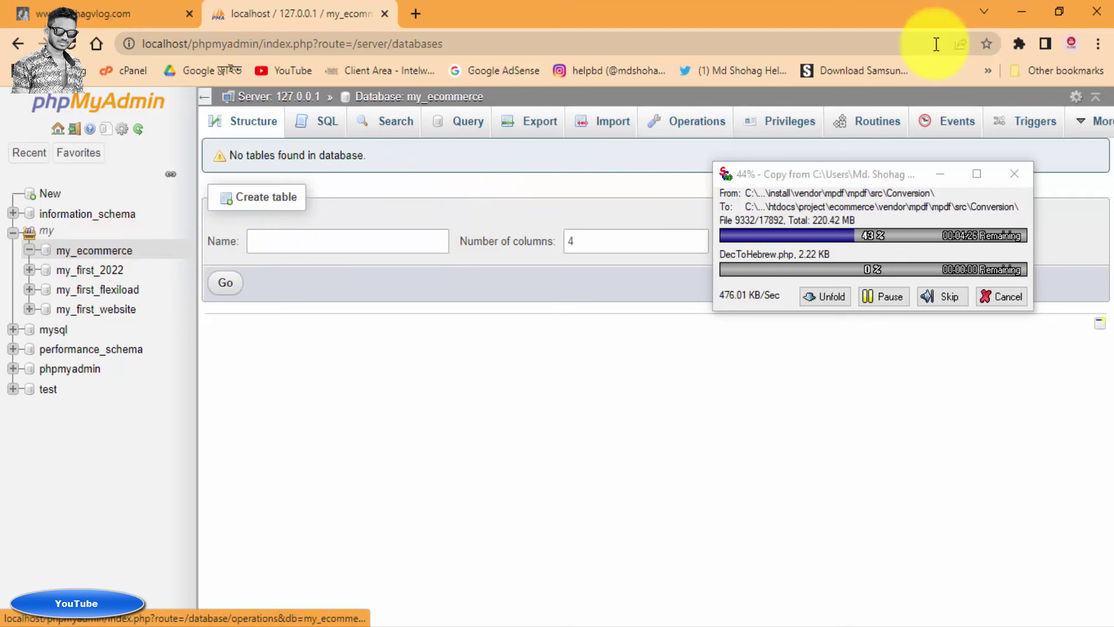
Paste my_ecommerce into New Text Document in Notepad, save it, and return to phpMyAdmin
{"action": "left_click", "coordinate": [1018, 14]}
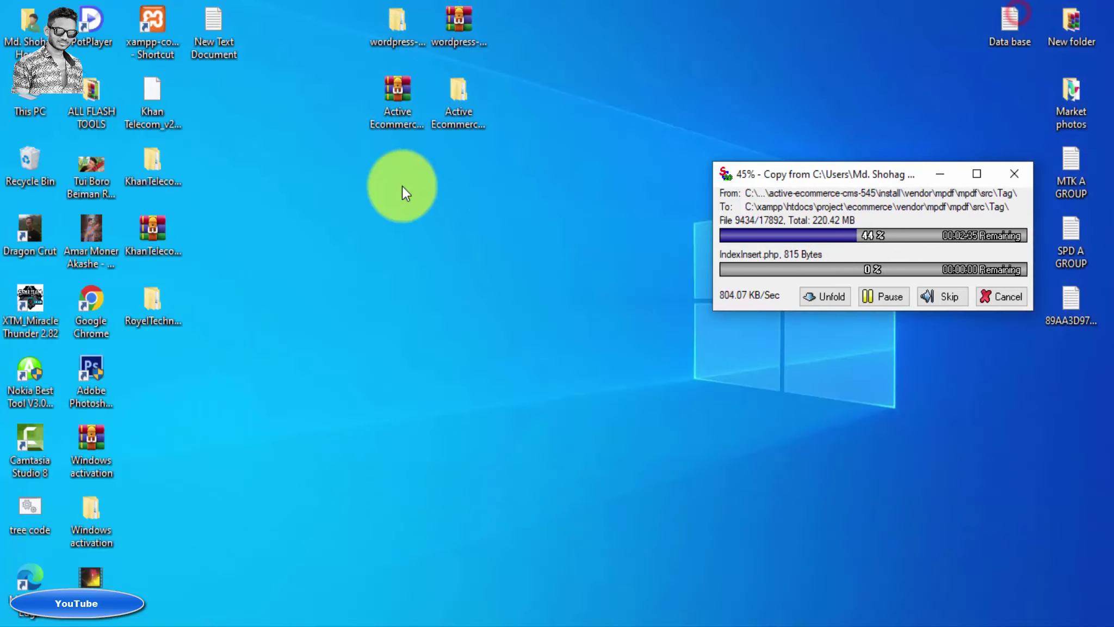
{"action": "left_click", "coordinate": [217, 27]}
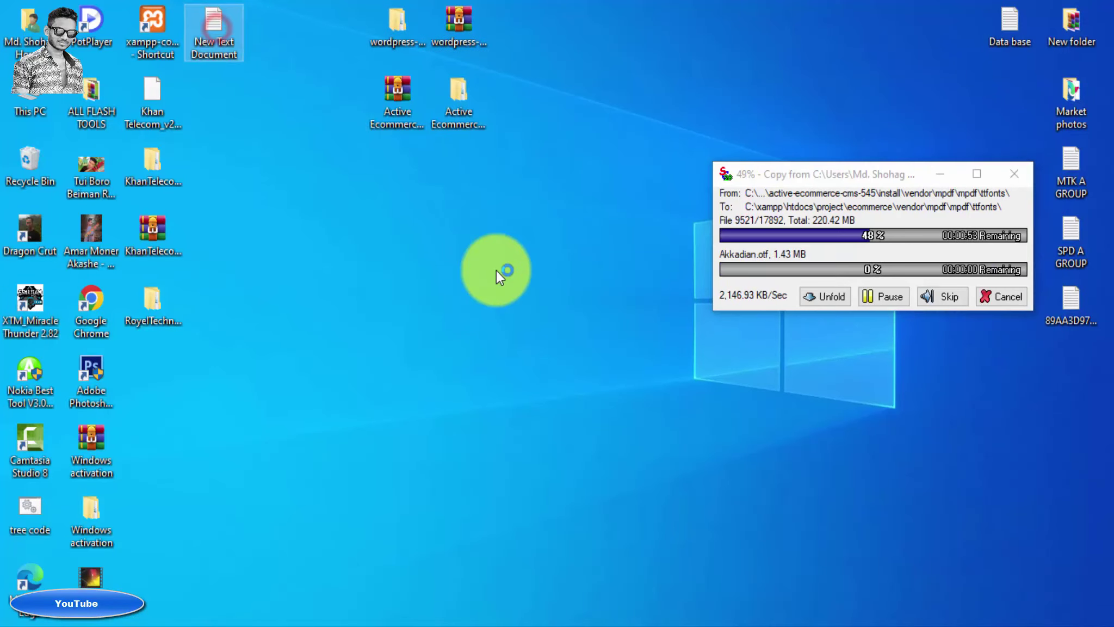
{"action": "key", "text": "Return"}
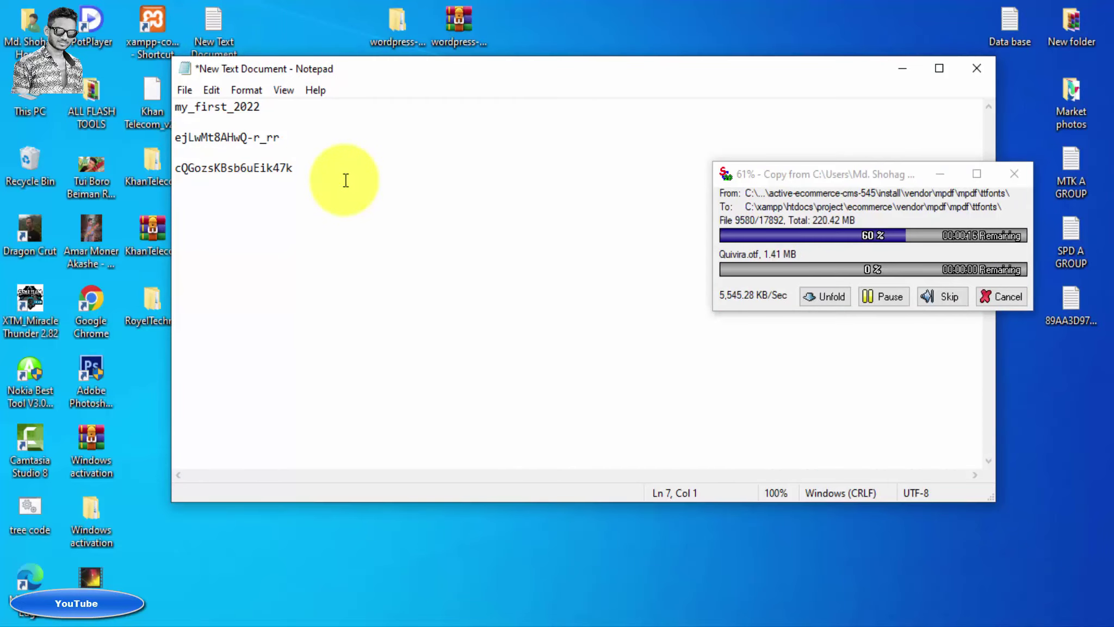
{"action": "key", "text": "ctrl+v"}
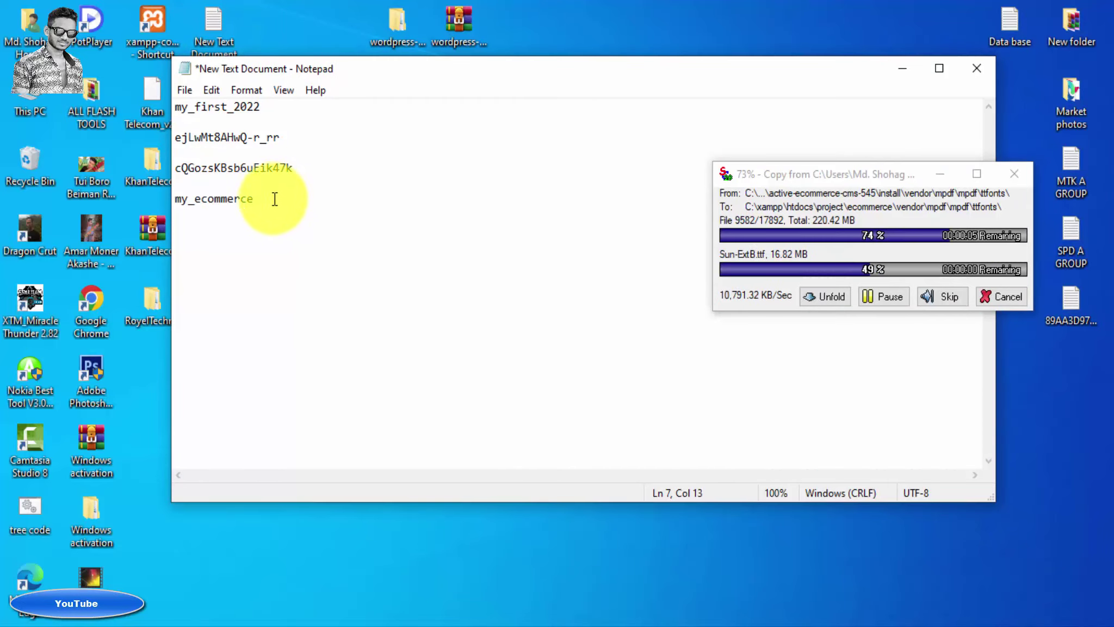
{"action": "left_click_drag", "start_coordinate": [256, 199], "coordinate": [163, 200]}
{"action": "left_click", "coordinate": [257, 201]}
{"action": "left_click", "coordinate": [970, 69]}
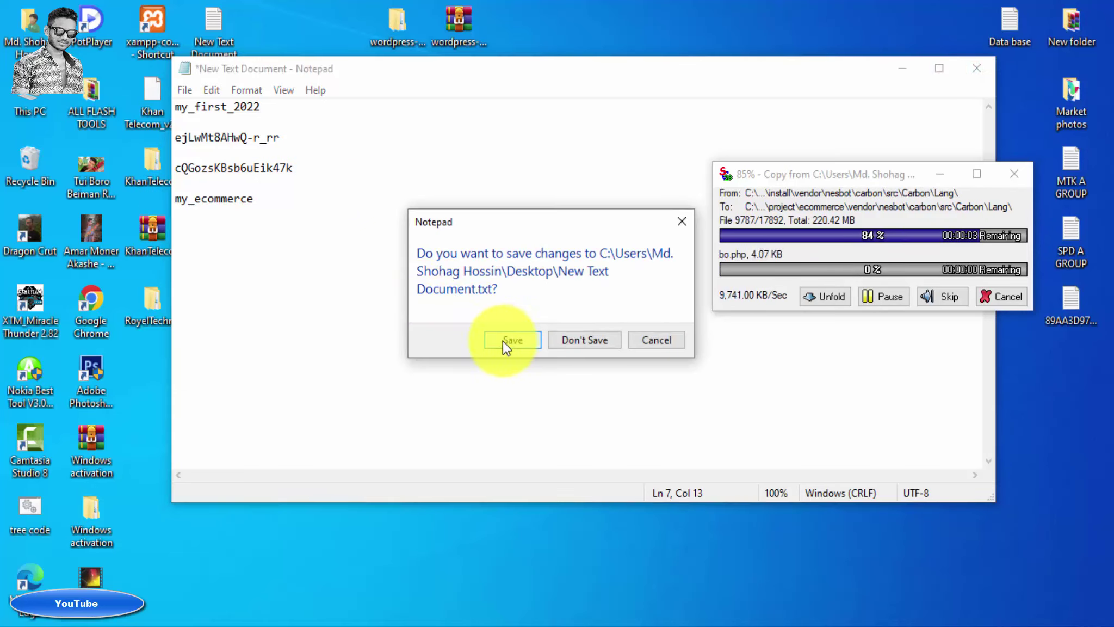
{"action": "left_click", "coordinate": [504, 340]}
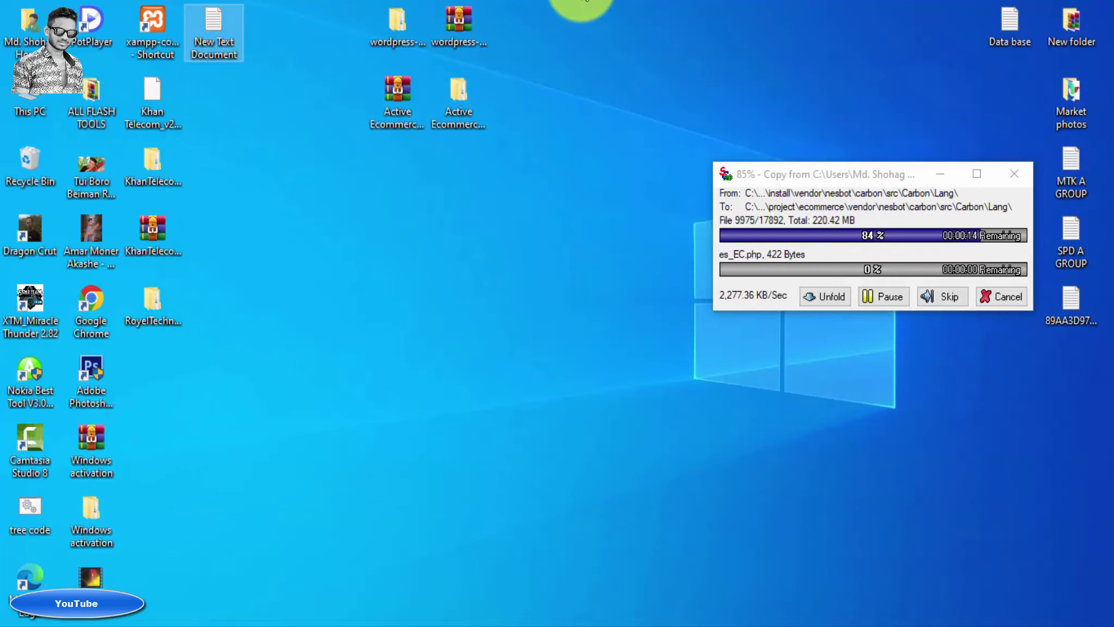
{"action": "left_click", "coordinate": [577, 3]}
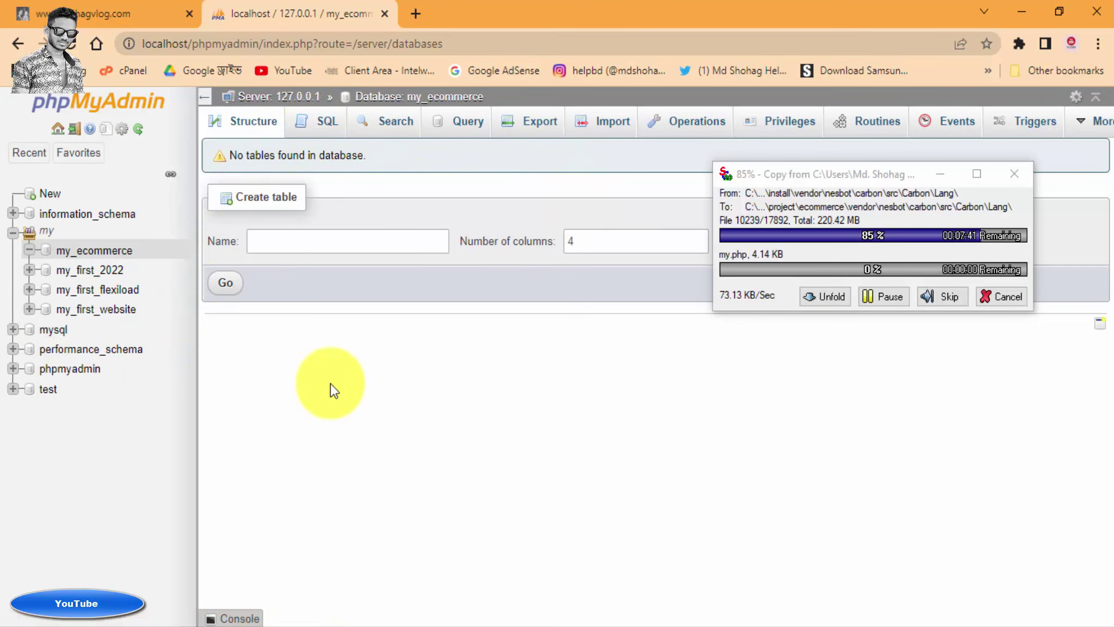
Go to the phpMyAdmin server home and show the User accounts overview
{"action": "left_click", "coordinate": [57, 130]}
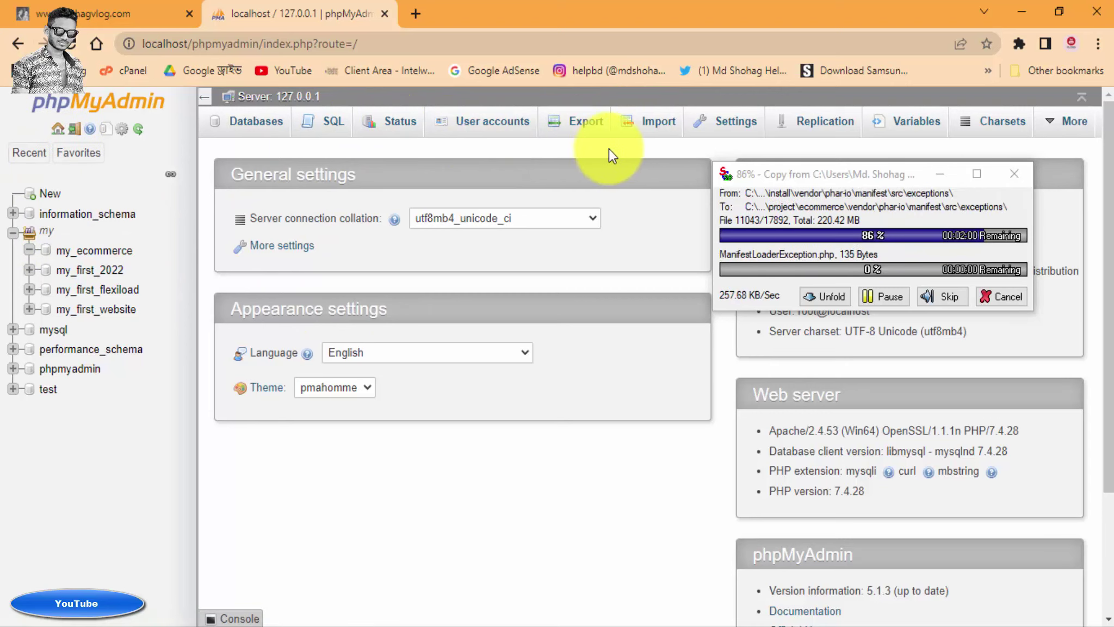
{"action": "left_click", "coordinate": [488, 123]}
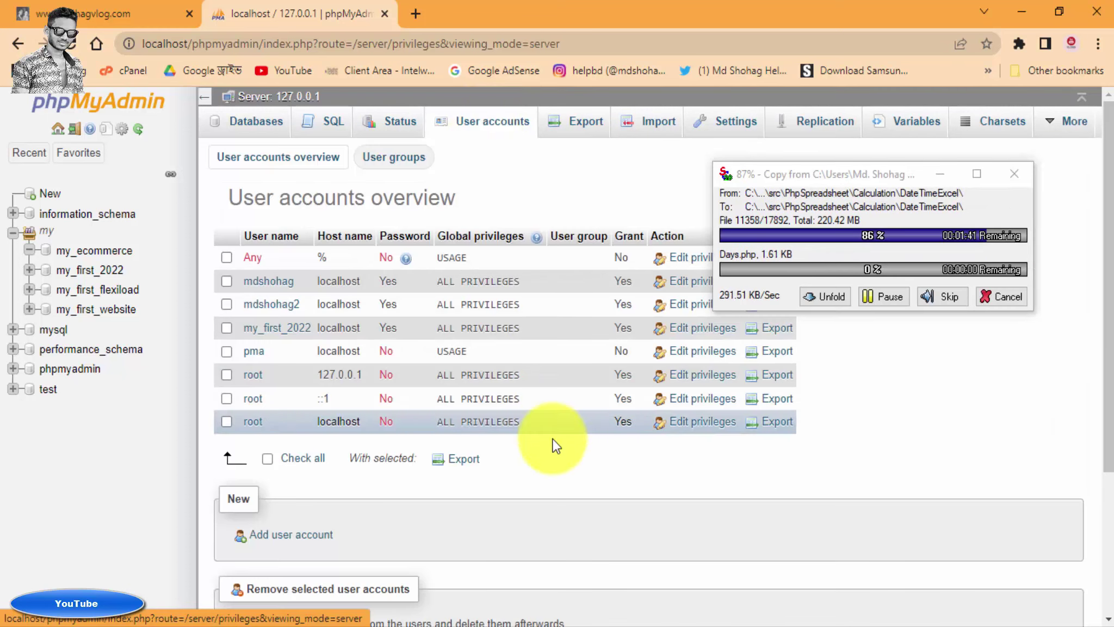
{"action": "scroll", "coordinate": [361, 467], "scroll_direction": "down", "scroll_amount": 2}
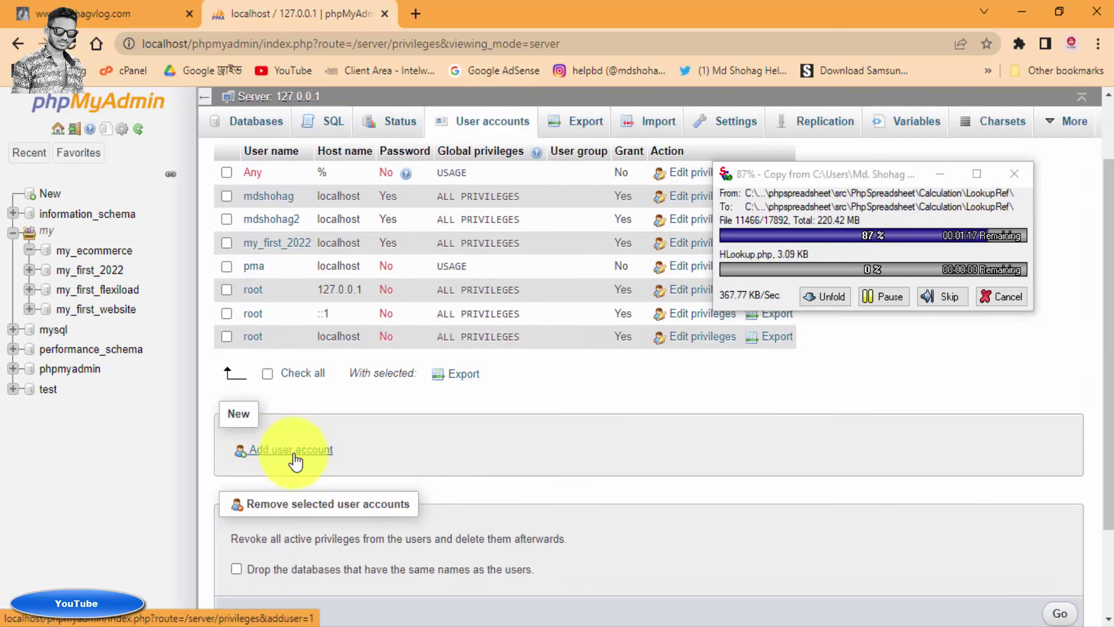
Start a new user account with the pasted user name my_ecommerce
{"action": "left_click", "coordinate": [315, 450]}
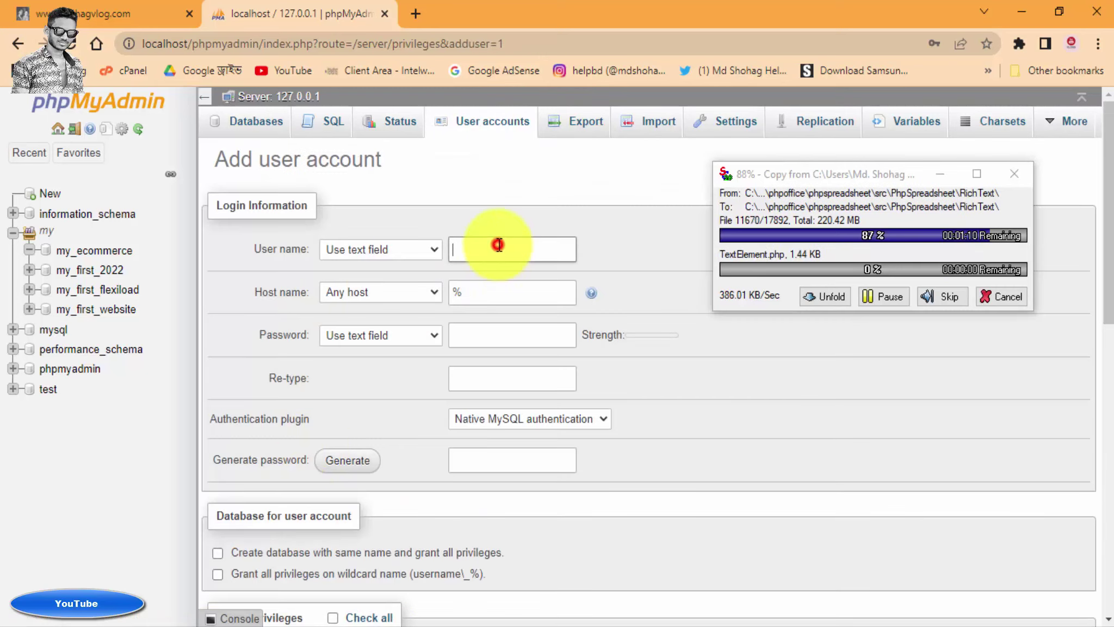
{"action": "right_click", "coordinate": [497, 245]}
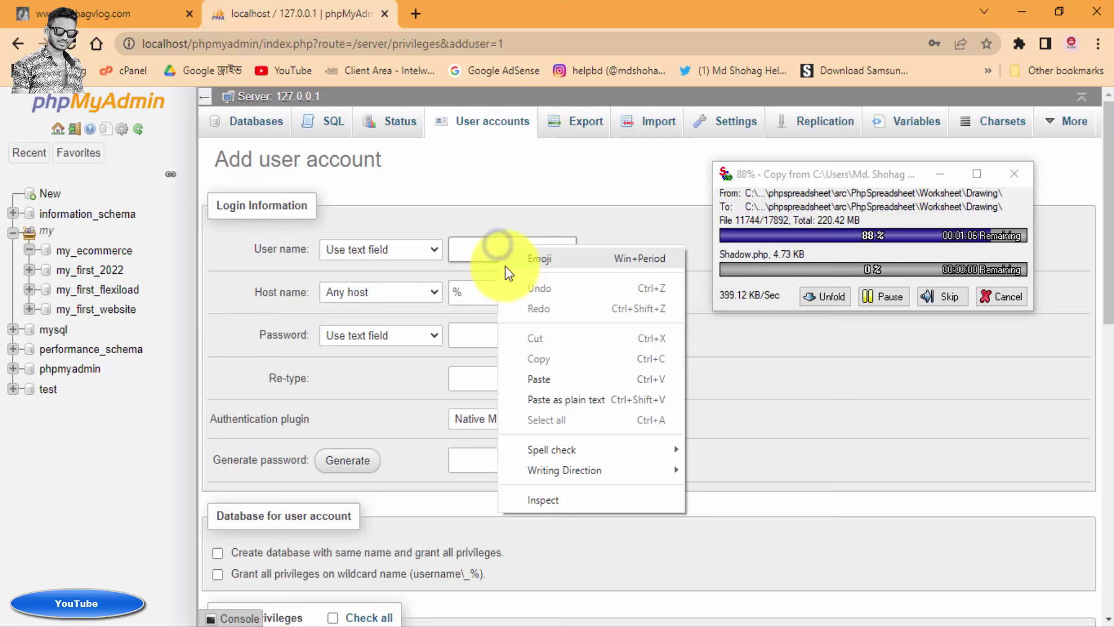
{"action": "left_click", "coordinate": [548, 383]}
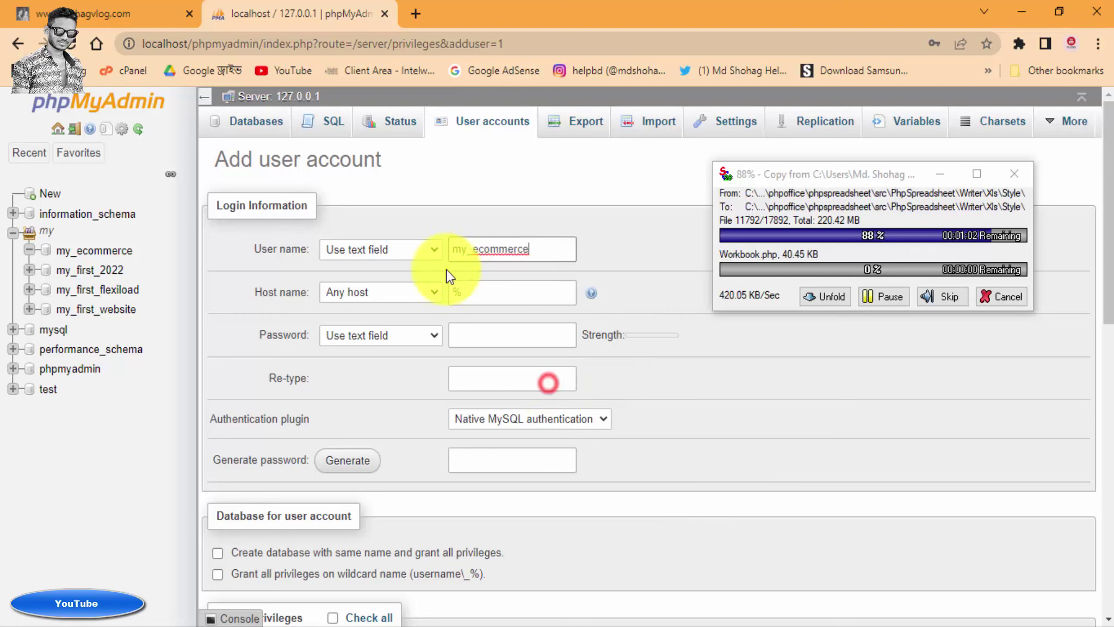
{"action": "left_click", "coordinate": [629, 243]}
Set the account's Host name to localhost instead of %
{"action": "left_click", "coordinate": [483, 291]}
{"action": "double_click", "coordinate": [476, 292]}
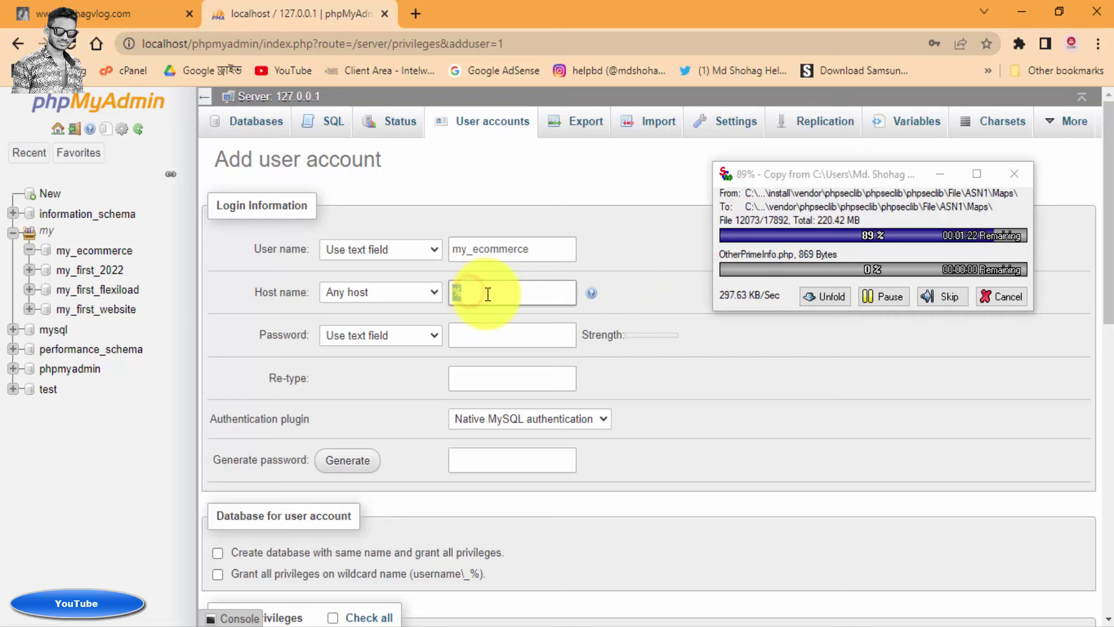
{"action": "left_click_drag", "start_coordinate": [189, 44], "coordinate": [144, 51]}
{"action": "right_click", "coordinate": [159, 55]}
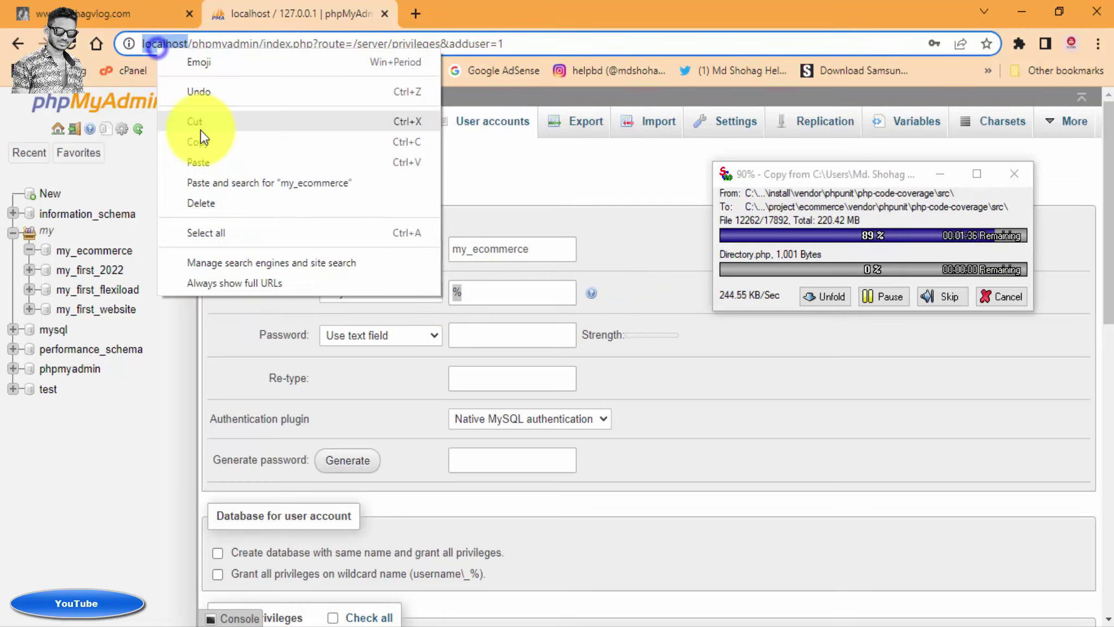
{"action": "left_click", "coordinate": [268, 147]}
{"action": "right_click", "coordinate": [487, 294]}
{"action": "left_click", "coordinate": [538, 377]}
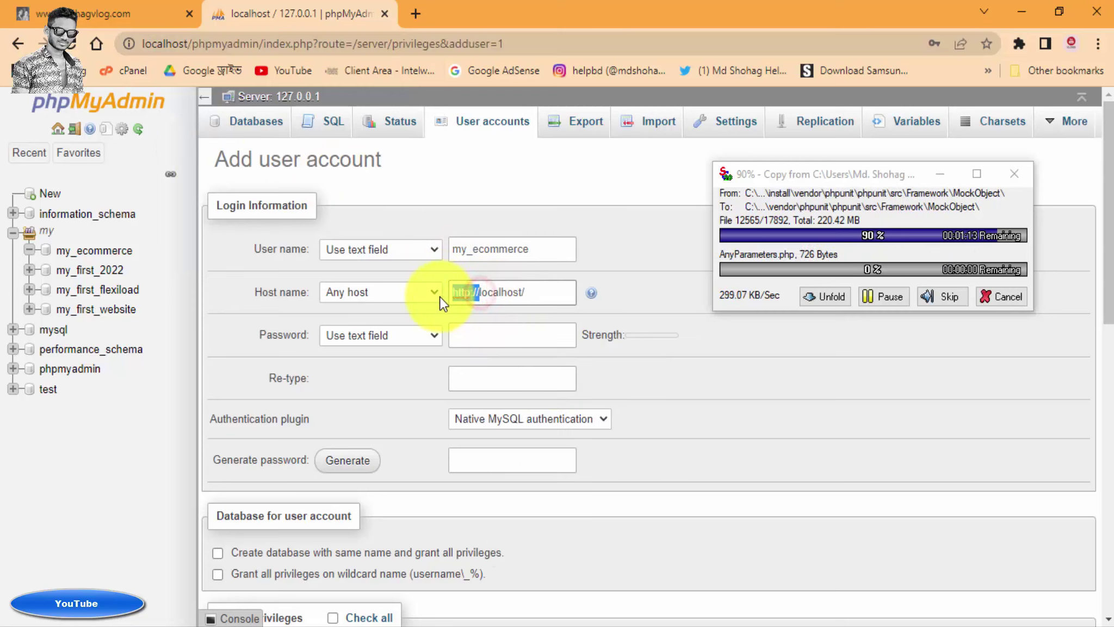
{"action": "key", "text": "BackSpace"}
{"action": "left_click", "coordinate": [524, 294]}
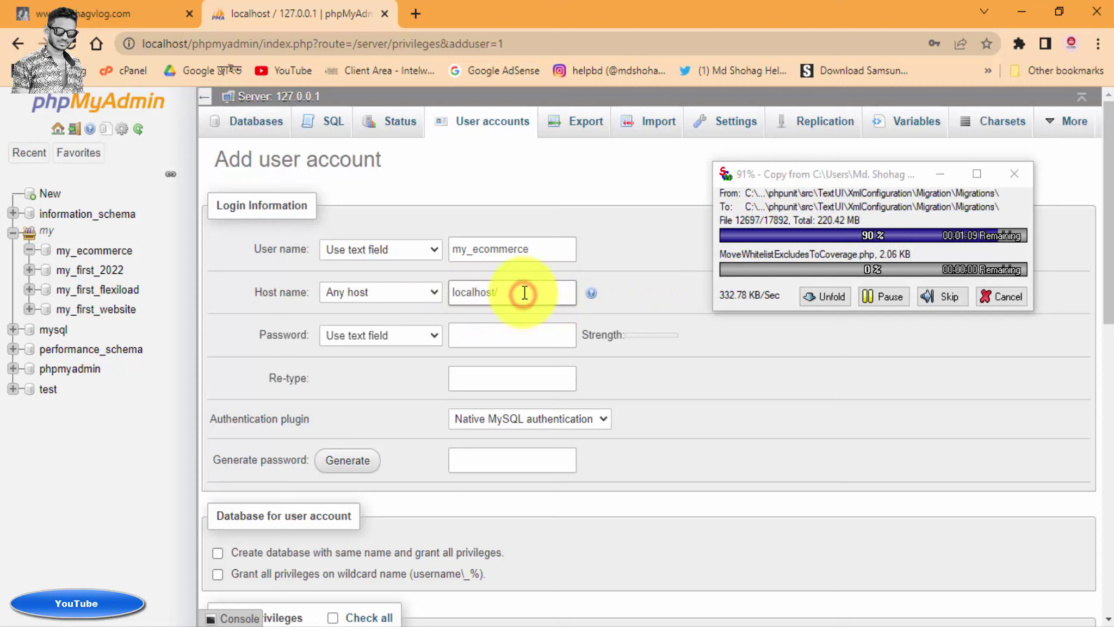
{"action": "key", "text": "BackSpace"}
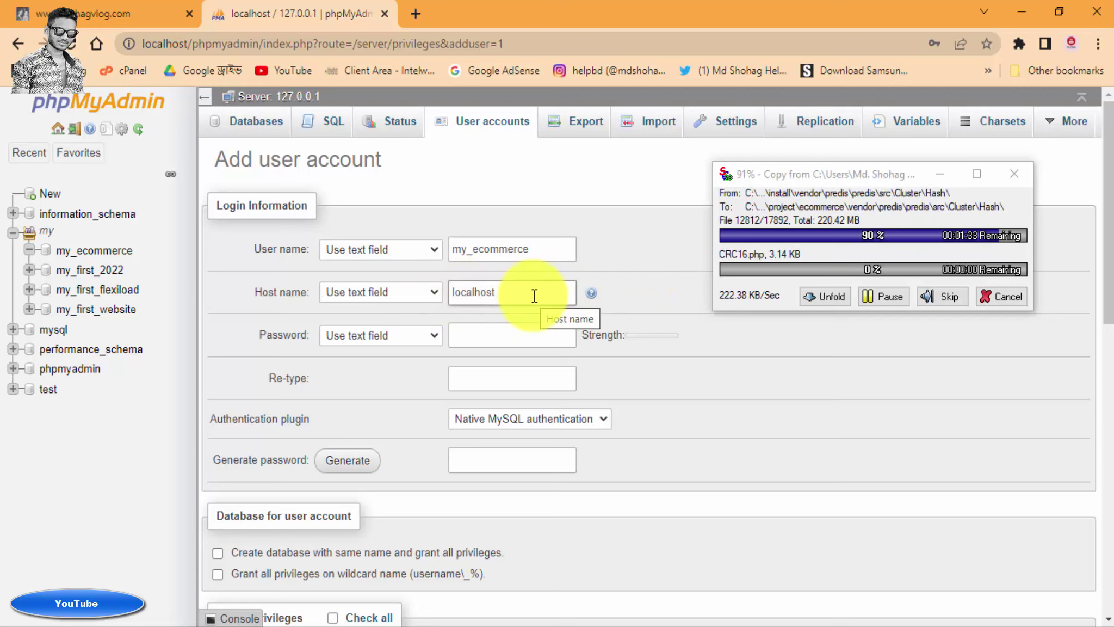
Generate a strong password for the account and copy it
{"action": "left_click", "coordinate": [545, 333]}
{"action": "left_click", "coordinate": [631, 334]}
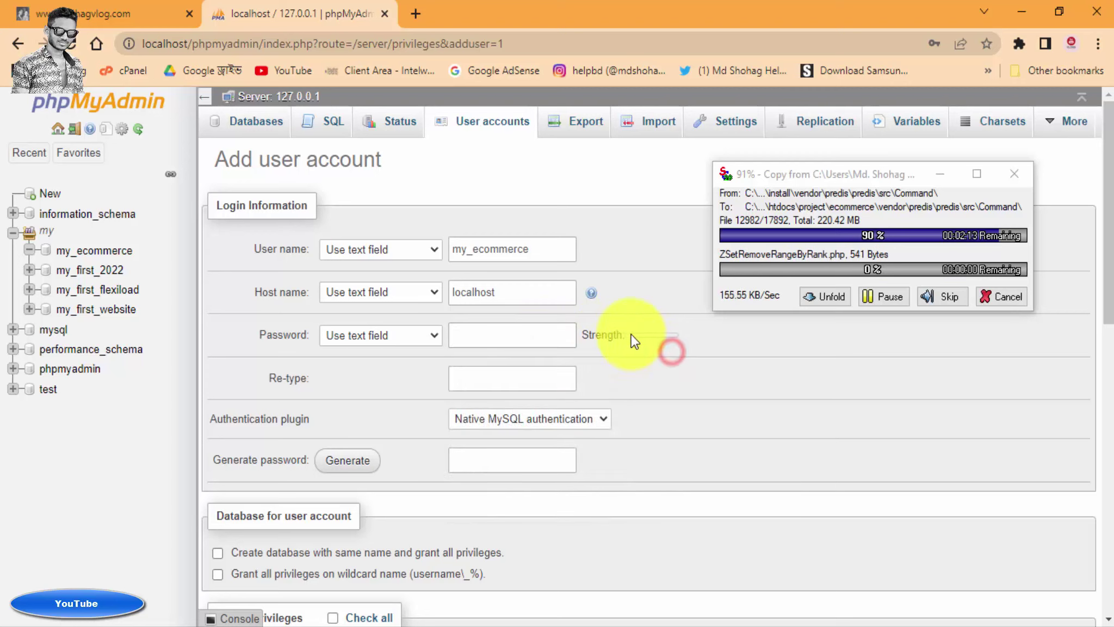
{"action": "left_click", "coordinate": [598, 334]}
{"action": "left_click", "coordinate": [347, 459]}
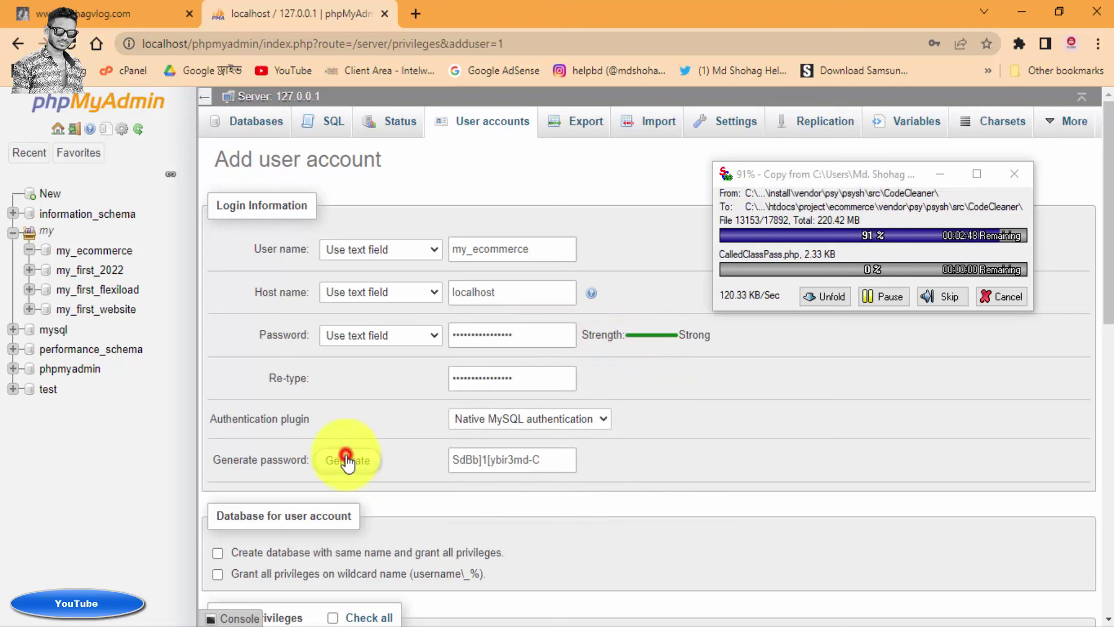
{"action": "left_click_drag", "start_coordinate": [557, 461], "coordinate": [437, 461]}
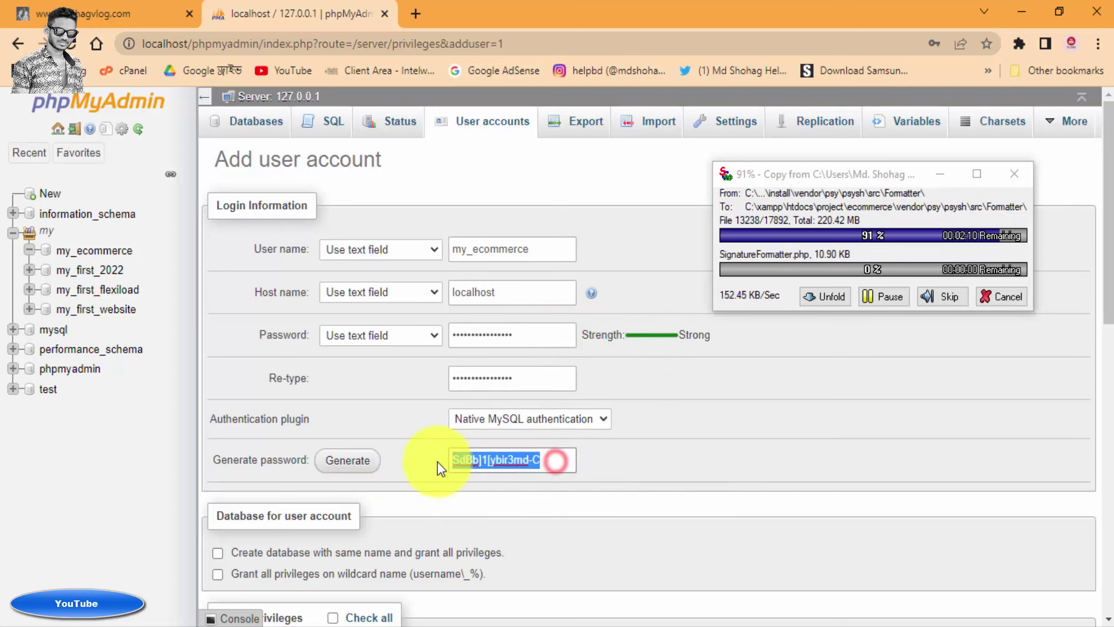
{"action": "right_click", "coordinate": [471, 457]}
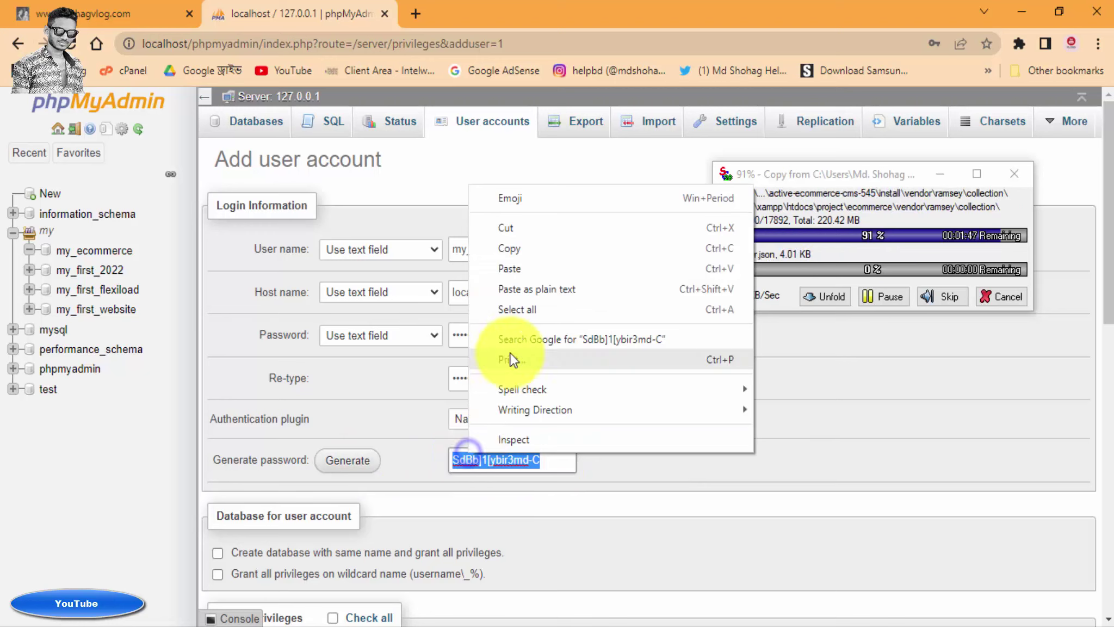
{"action": "left_click", "coordinate": [555, 247]}
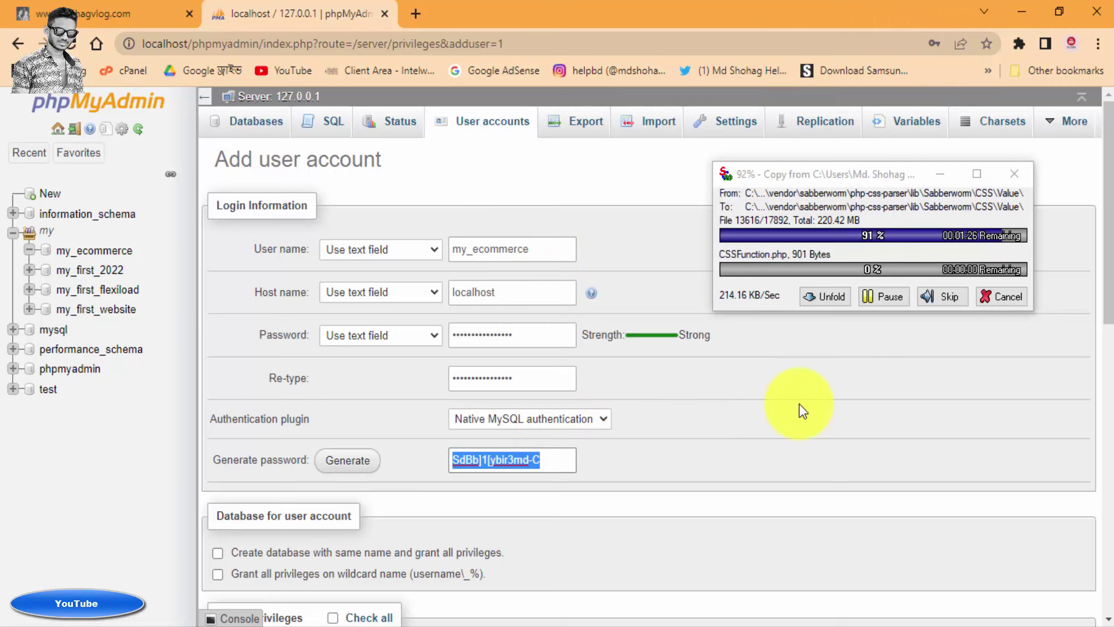
Grant all global privileges, create the account, and decline Chrome's password-save prompt
{"action": "scroll", "coordinate": [799, 403], "scroll_direction": "down", "scroll_amount": 5}
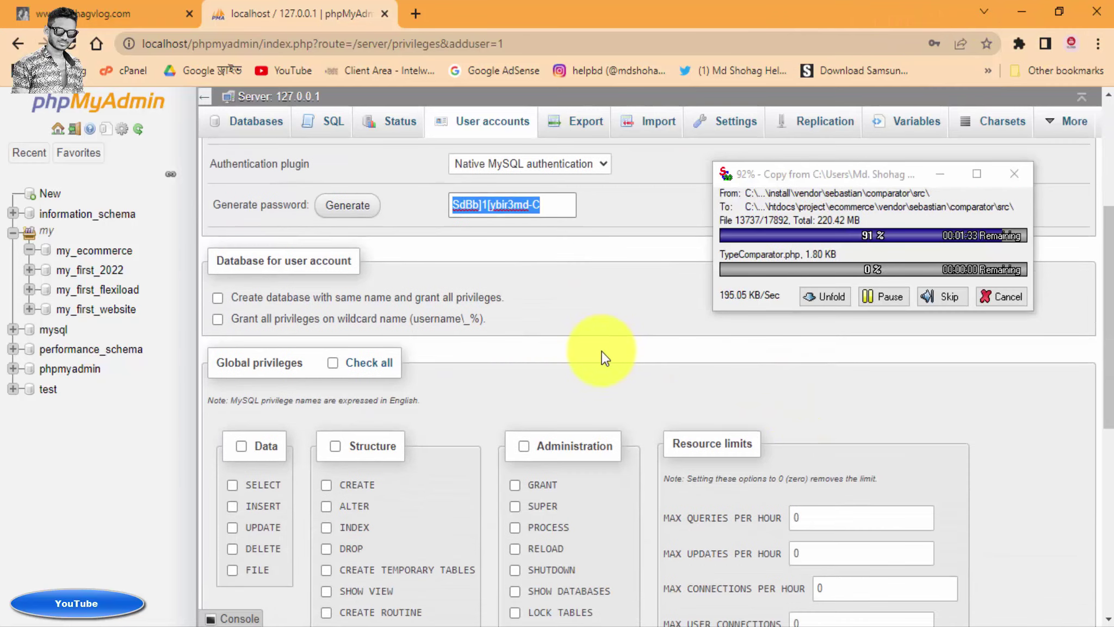
{"action": "left_click", "coordinate": [332, 363]}
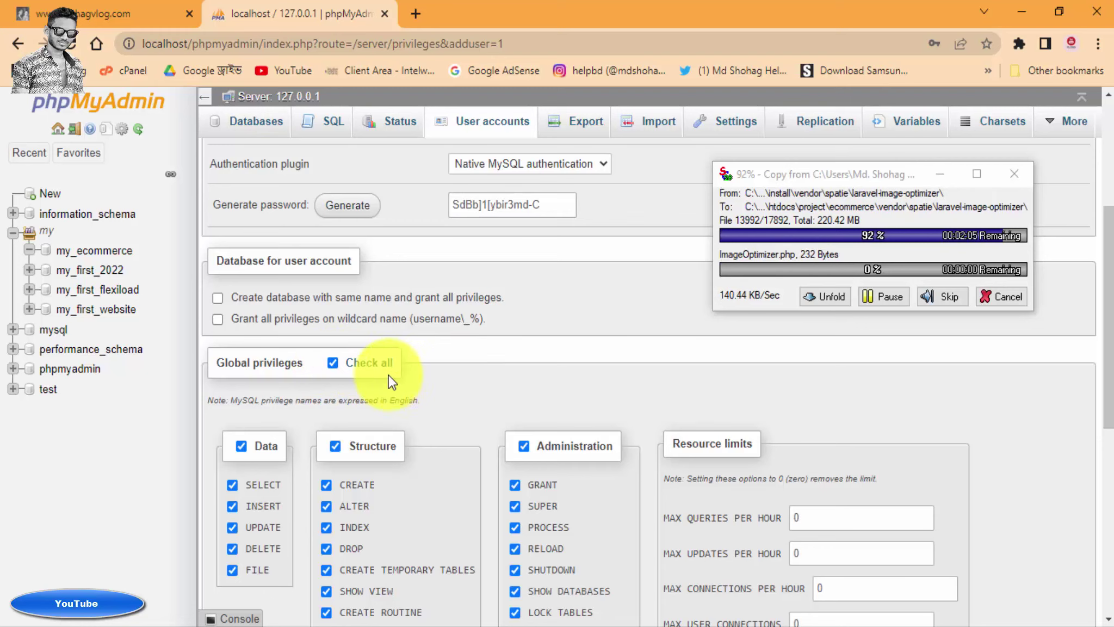
{"action": "scroll", "coordinate": [463, 377], "scroll_direction": "down", "scroll_amount": 6}
{"action": "scroll", "coordinate": [504, 380], "scroll_direction": "down", "scroll_amount": 2}
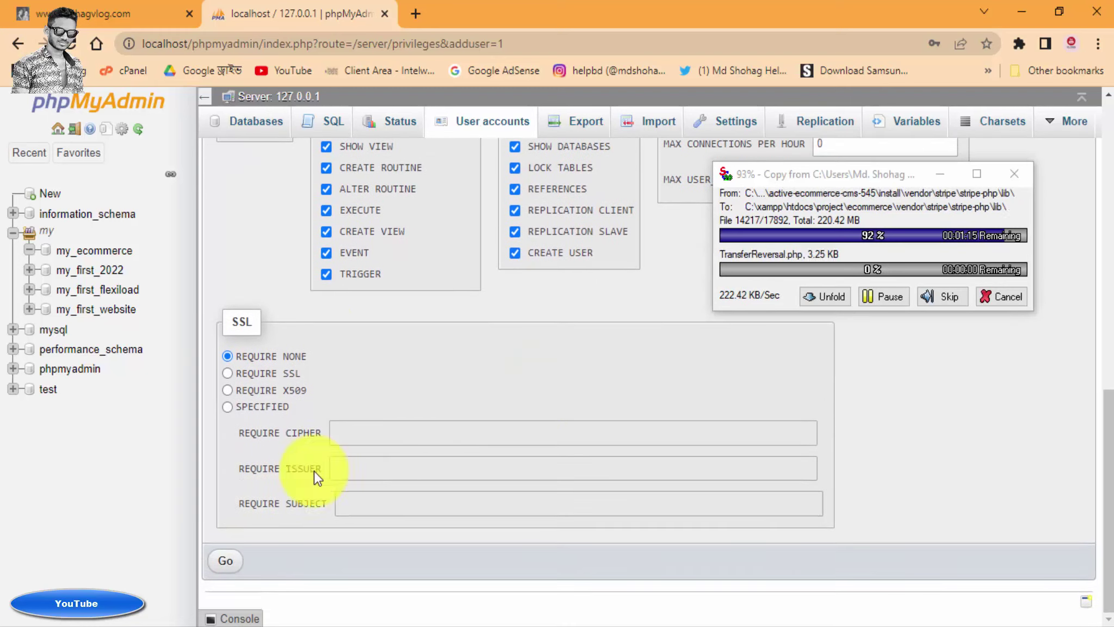
{"action": "left_click", "coordinate": [229, 563]}
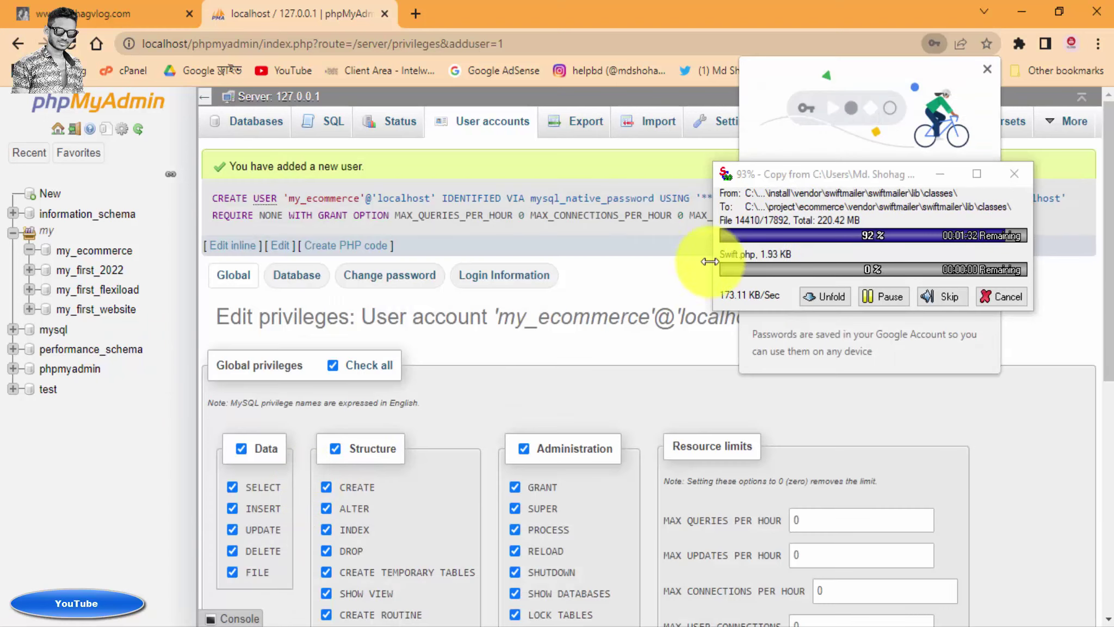
{"action": "left_click_drag", "start_coordinate": [911, 174], "coordinate": [607, 319]}
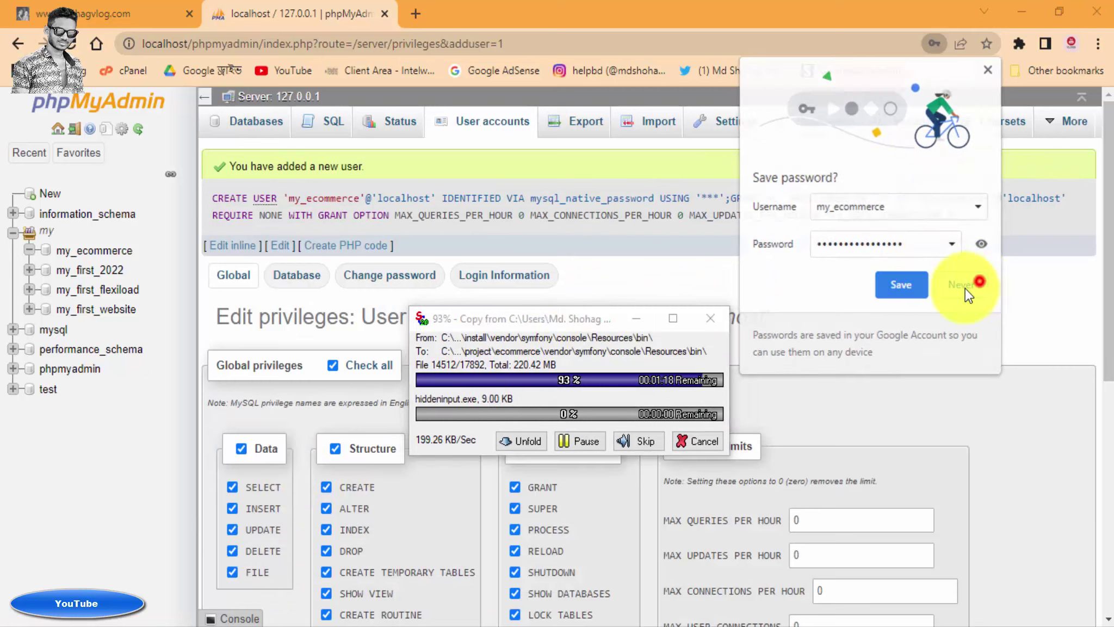
{"action": "left_click", "coordinate": [960, 284]}
{"action": "left_click_drag", "start_coordinate": [533, 321], "coordinate": [747, 222]}
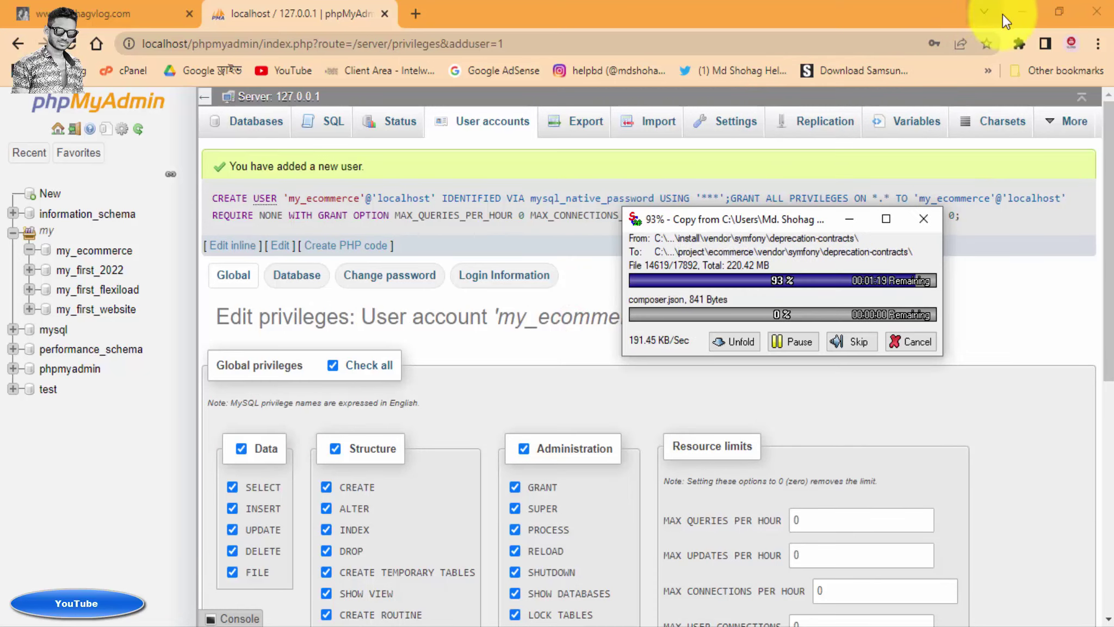
{"action": "left_click", "coordinate": [1022, 12]}
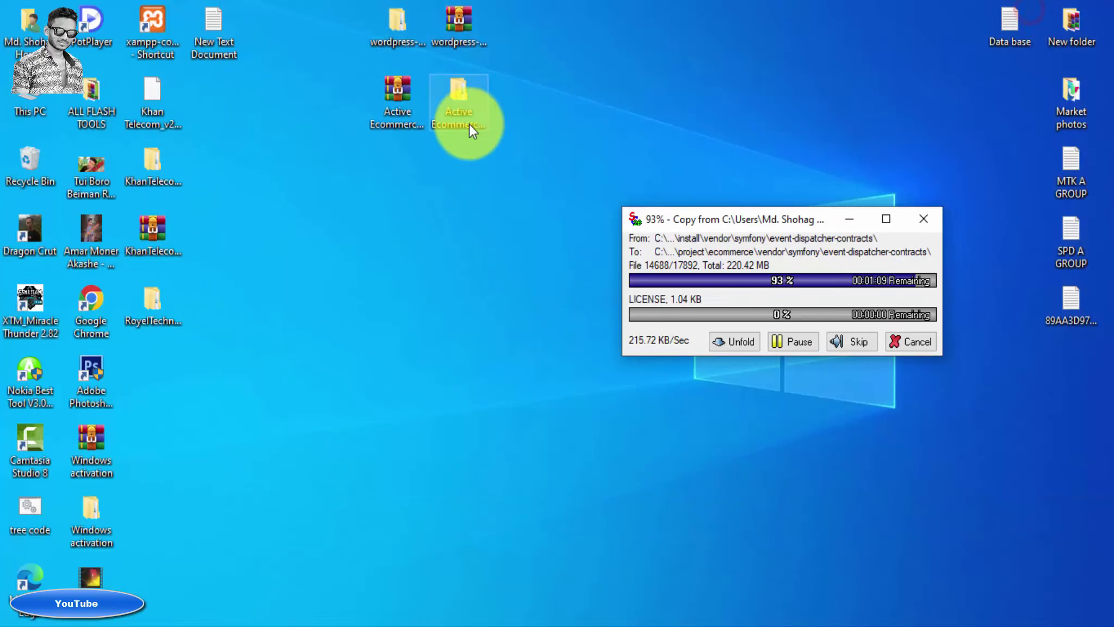
Paste the generated password on a new line below my_ecommerce in the notes file and save it
{"action": "double_click", "coordinate": [213, 32]}
{"action": "left_click", "coordinate": [311, 182]}
{"action": "left_click", "coordinate": [295, 204]}
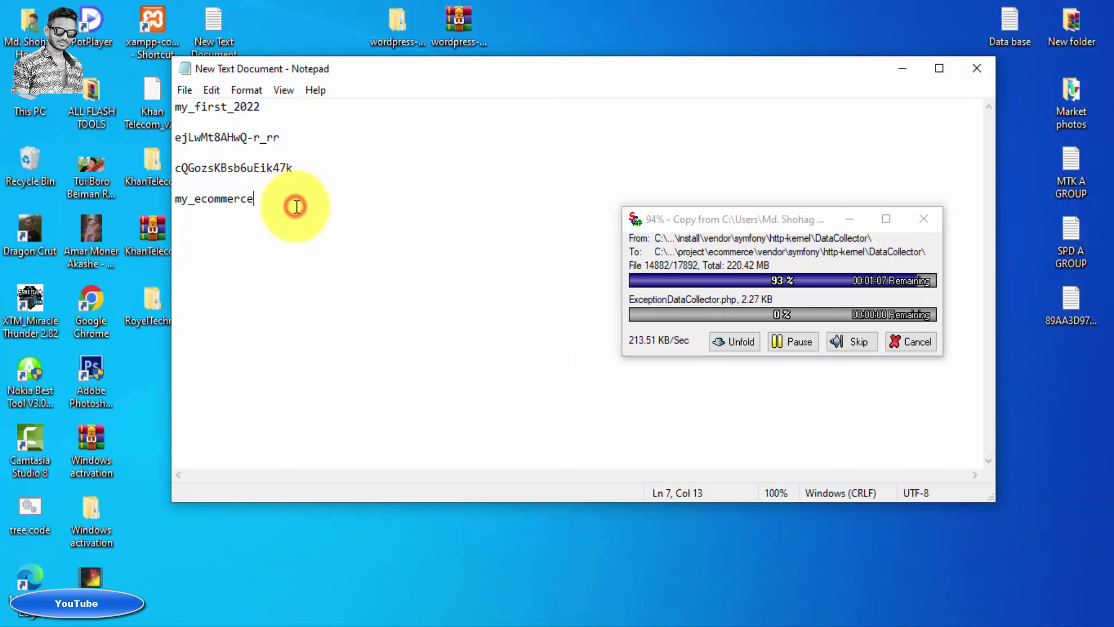
{"action": "key", "text": "Return"}
{"action": "key", "text": "Return"}
{"action": "right_click", "coordinate": [221, 248]}
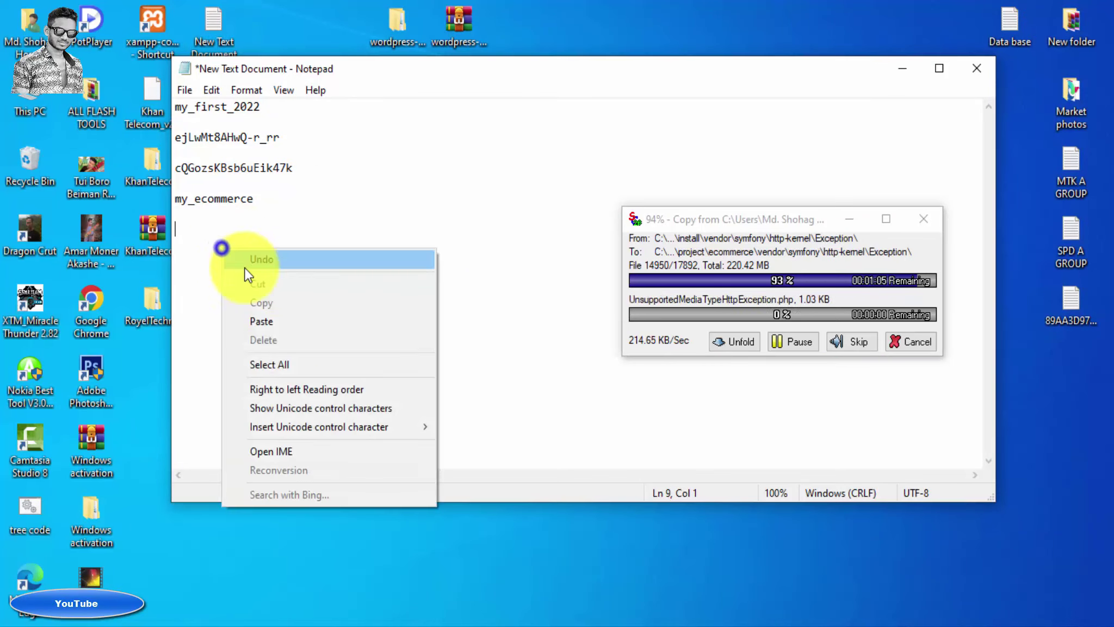
{"action": "left_click", "coordinate": [277, 322]}
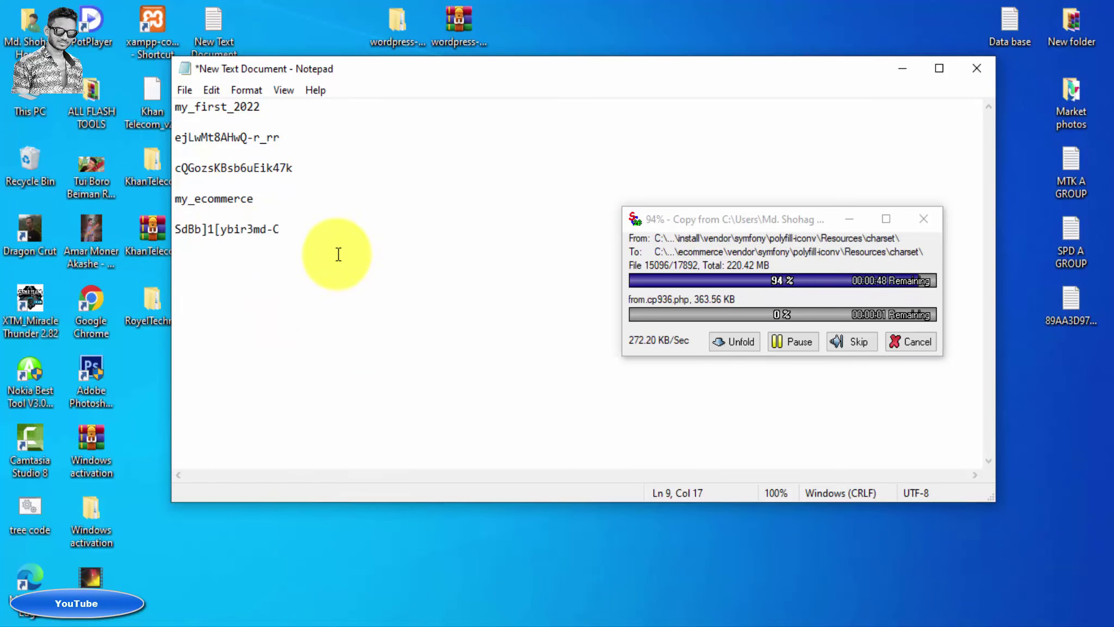
{"action": "left_click", "coordinate": [987, 68]}
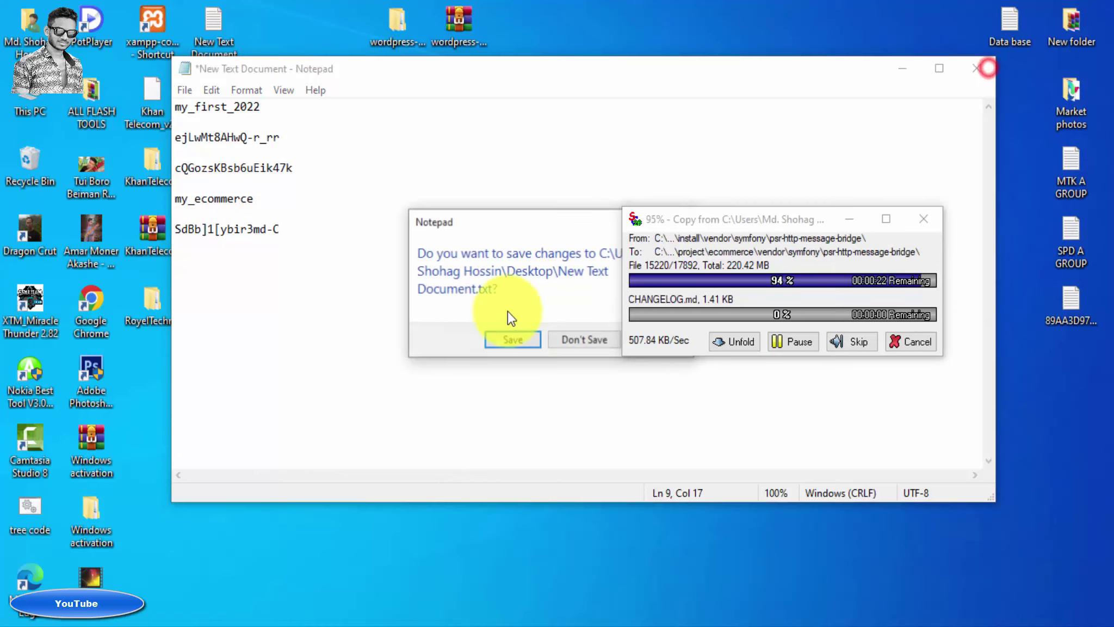
{"action": "left_click", "coordinate": [509, 340]}
{"action": "right_click", "coordinate": [458, 241]}
{"action": "left_click", "coordinate": [489, 297]}
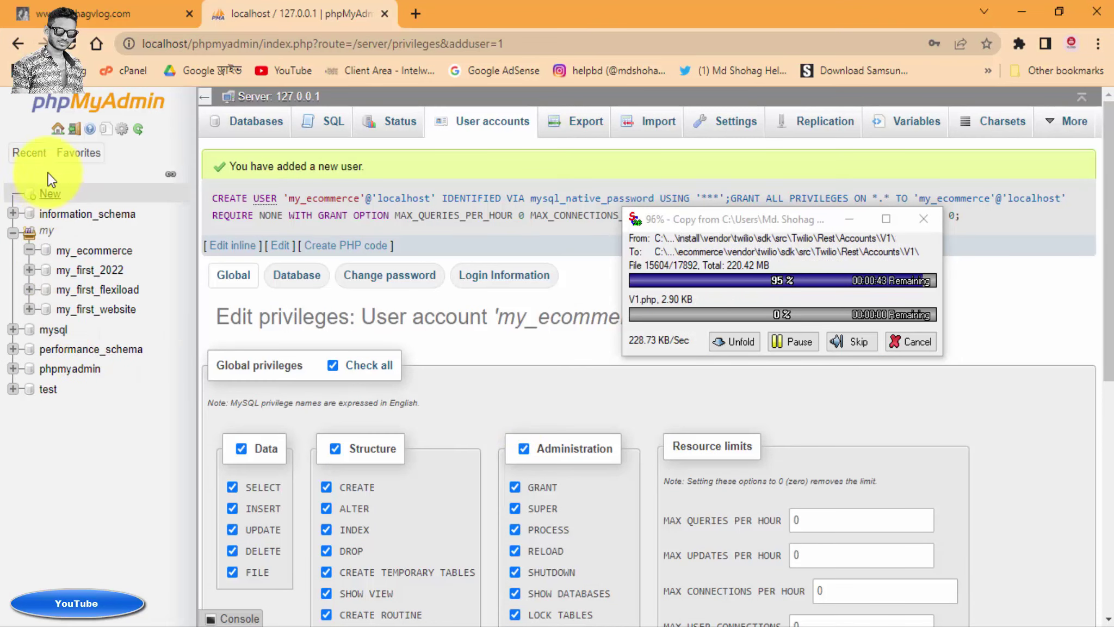
Return to the phpMyAdmin server home page
{"action": "left_click", "coordinate": [57, 129]}
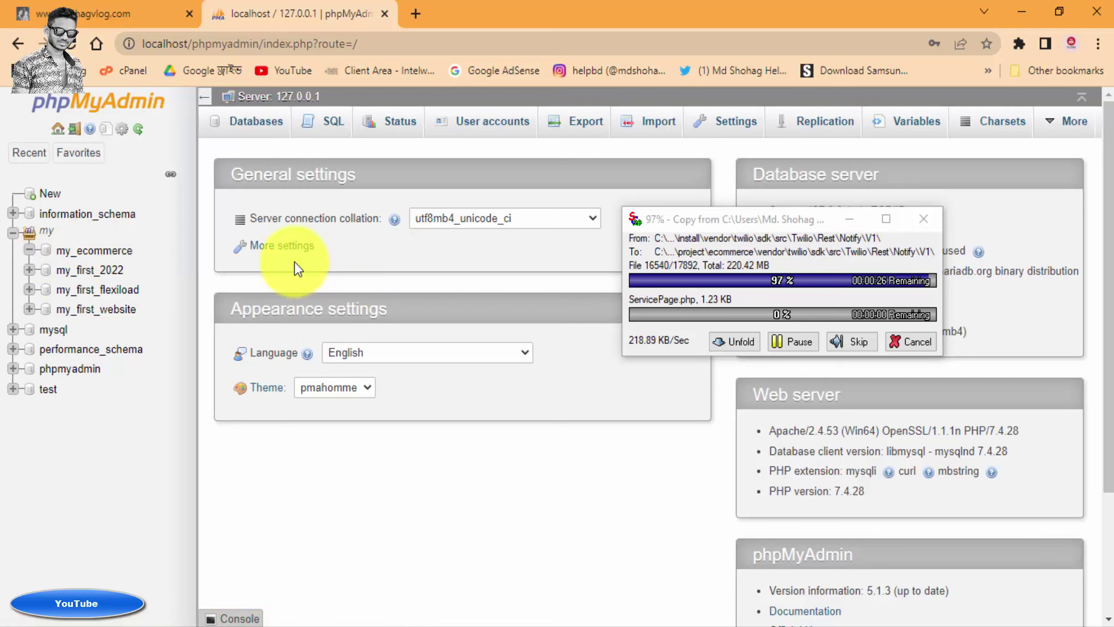
Open localhost/project/ in a new tab to show the Index of /project listing
{"action": "left_click", "coordinate": [415, 14]}
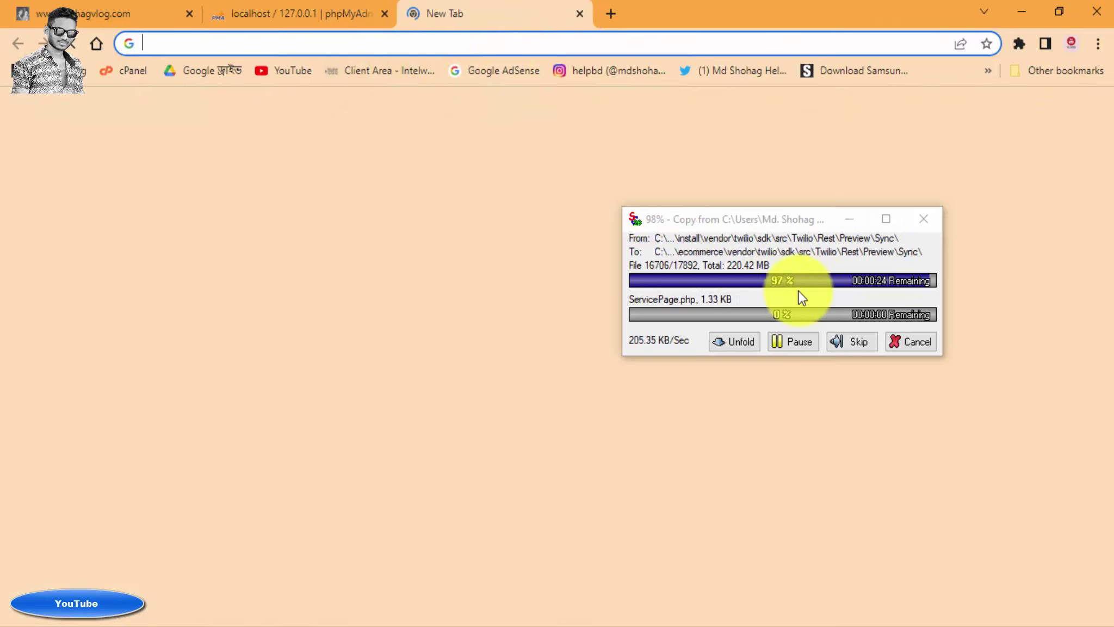
{"action": "left_click", "coordinate": [224, 45]}
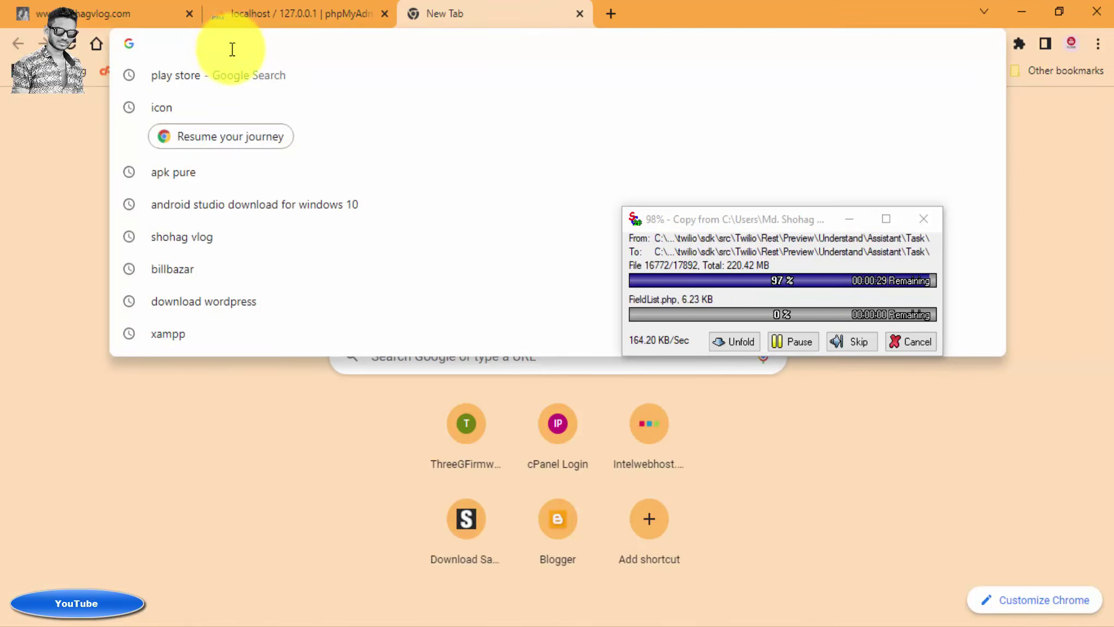
{"action": "type", "text": "l"}
{"action": "key", "text": "Return"}
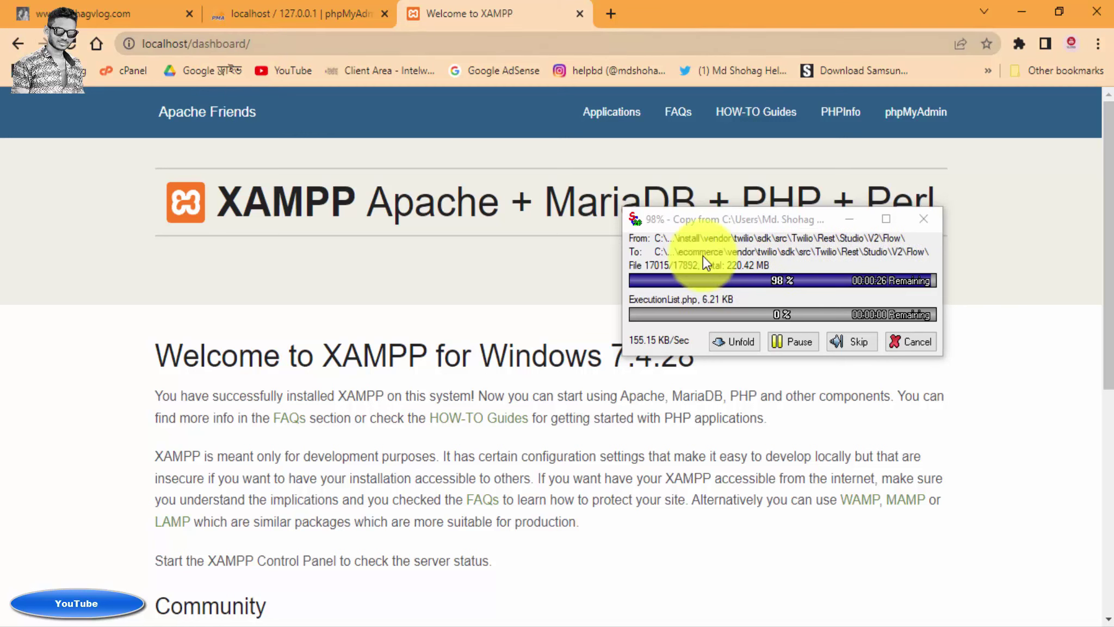
{"action": "left_click", "coordinate": [195, 44]}
{"action": "left_click_drag", "start_coordinate": [195, 43], "coordinate": [248, 43]}
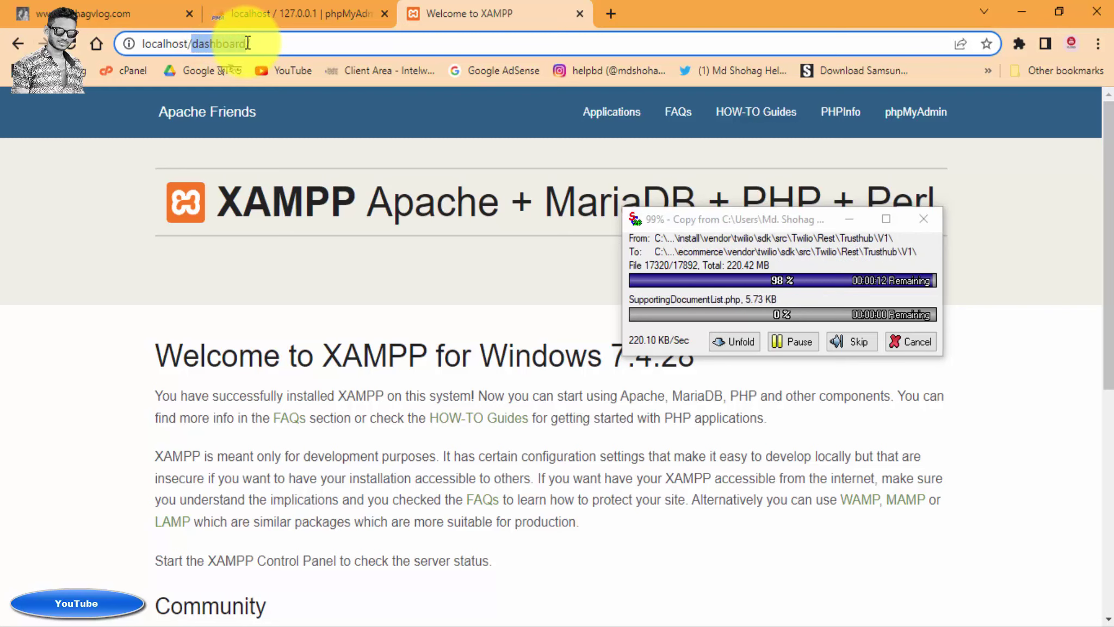
{"action": "type", "text": "p"}
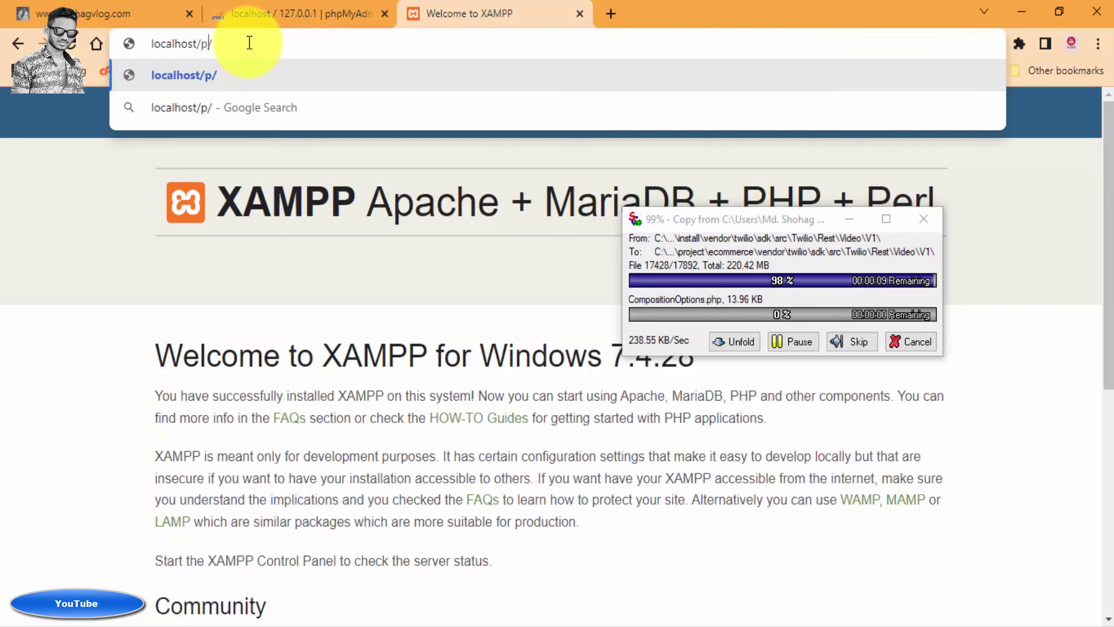
{"action": "type", "text": "r"}
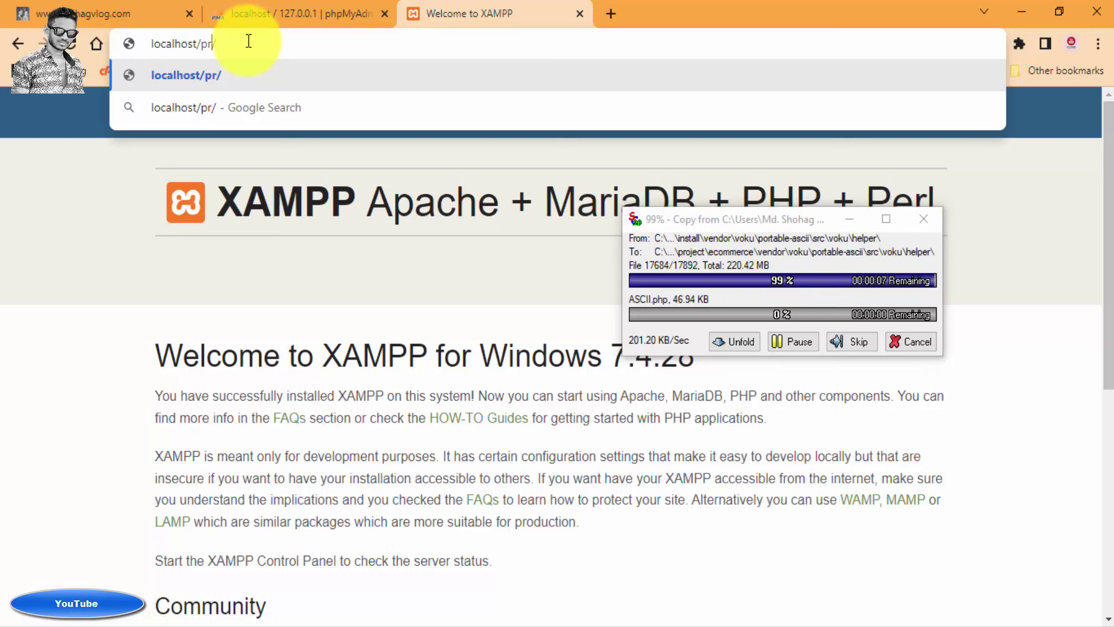
{"action": "type", "text": "oj"}
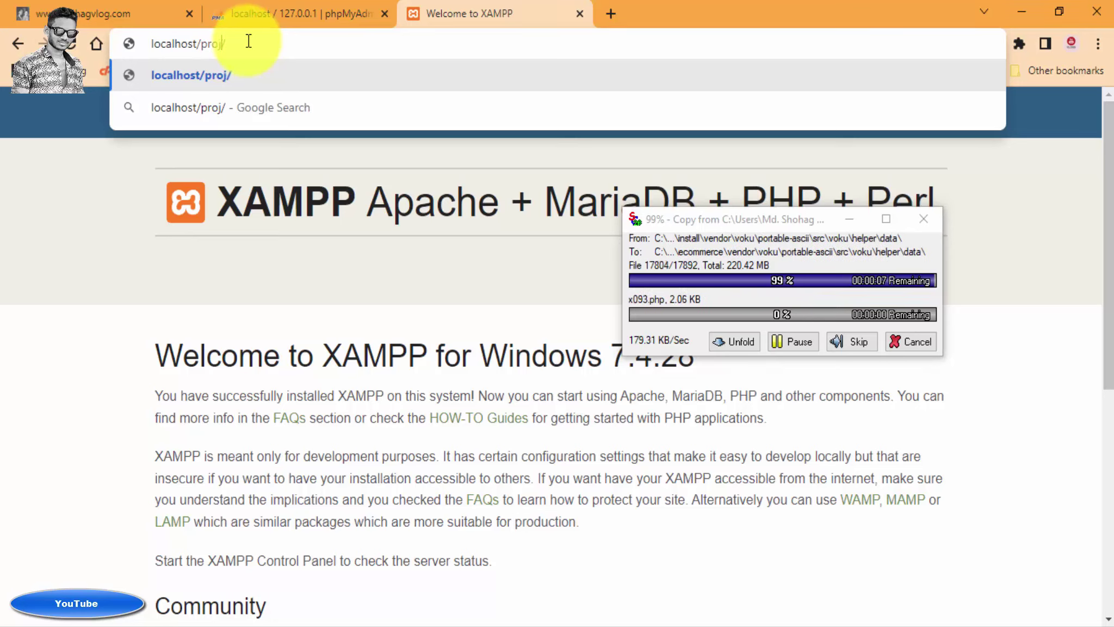
{"action": "type", "text": "ect"}
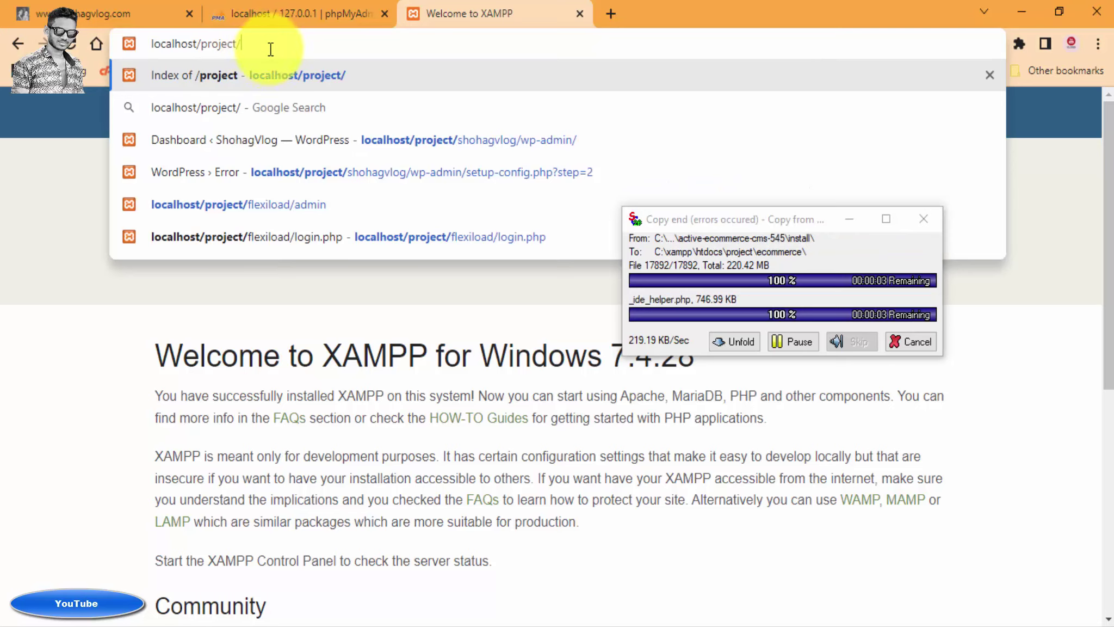
{"action": "left_click", "coordinate": [343, 78]}
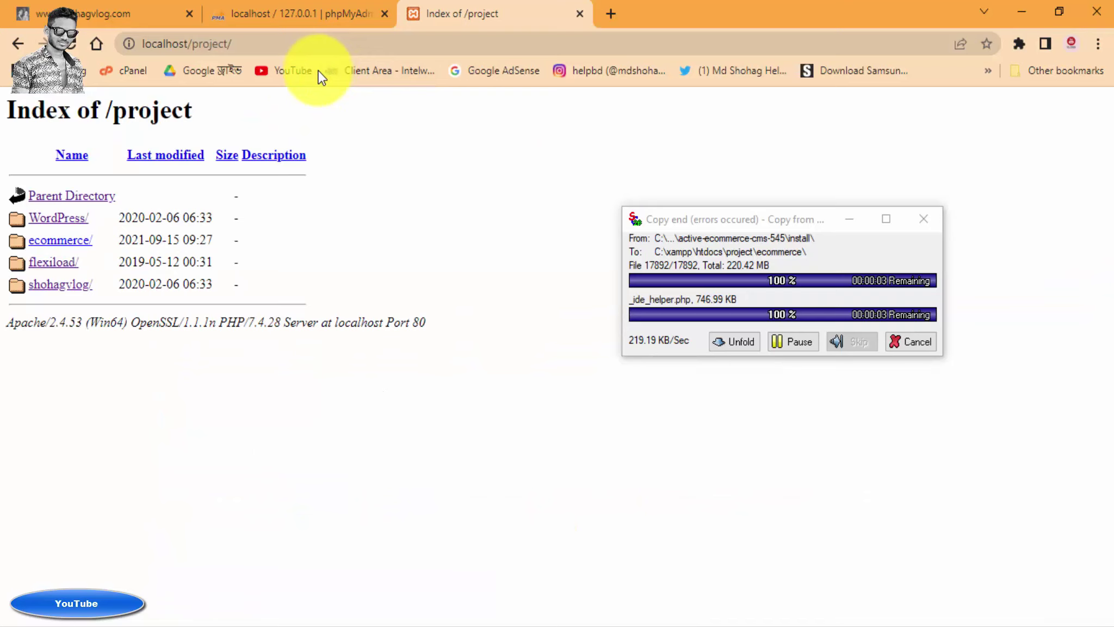
Expand, move aside, and cancel the file-copy progress window
{"action": "left_click", "coordinate": [726, 341]}
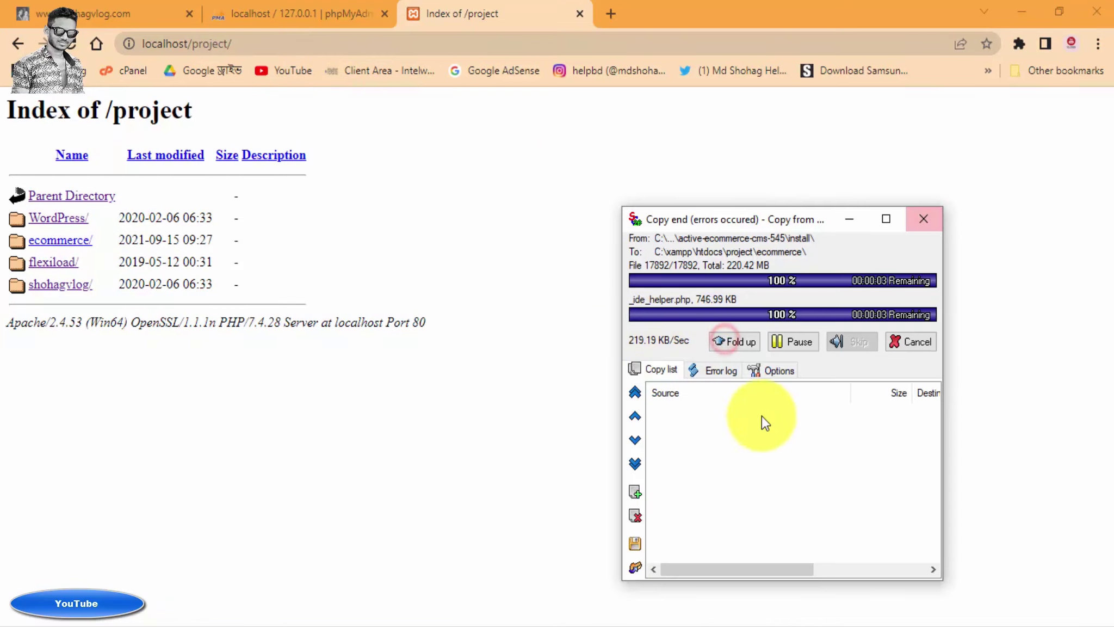
{"action": "left_click_drag", "start_coordinate": [777, 221], "coordinate": [869, 167]}
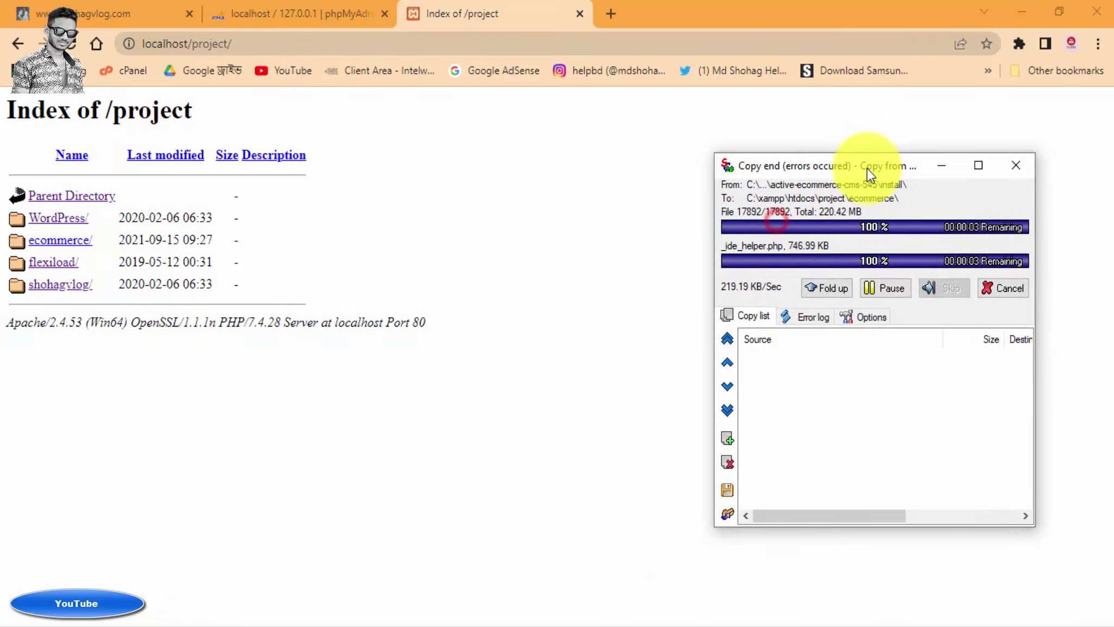
{"action": "left_click", "coordinate": [1007, 286]}
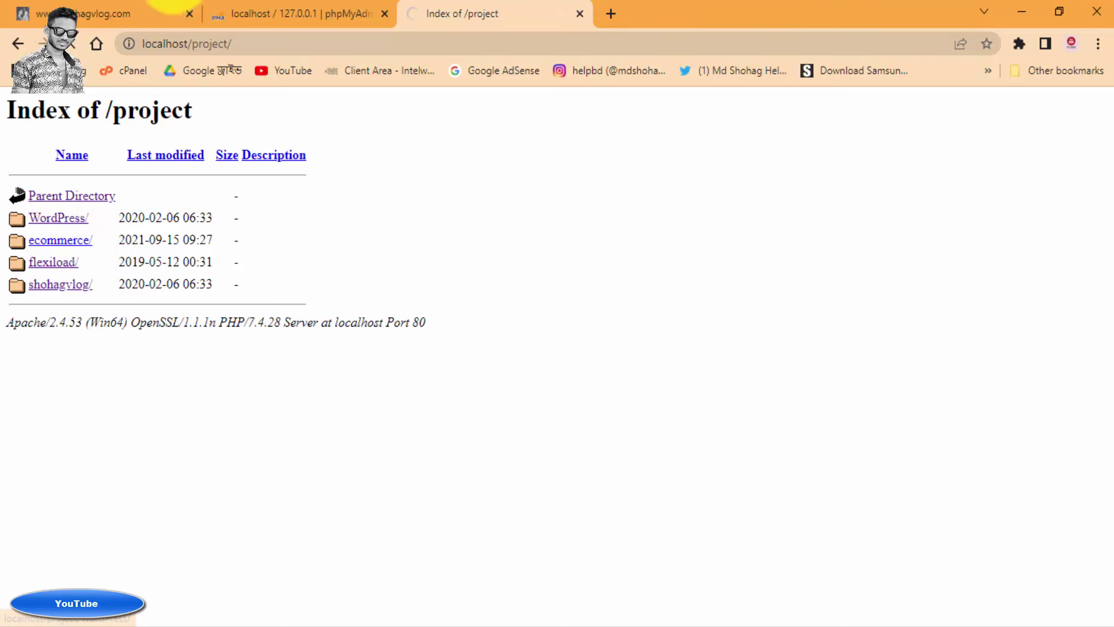
Move from the shohagvlog.com tab to the Active eCommerce CMS installer tab
{"action": "left_click", "coordinate": [97, 15]}
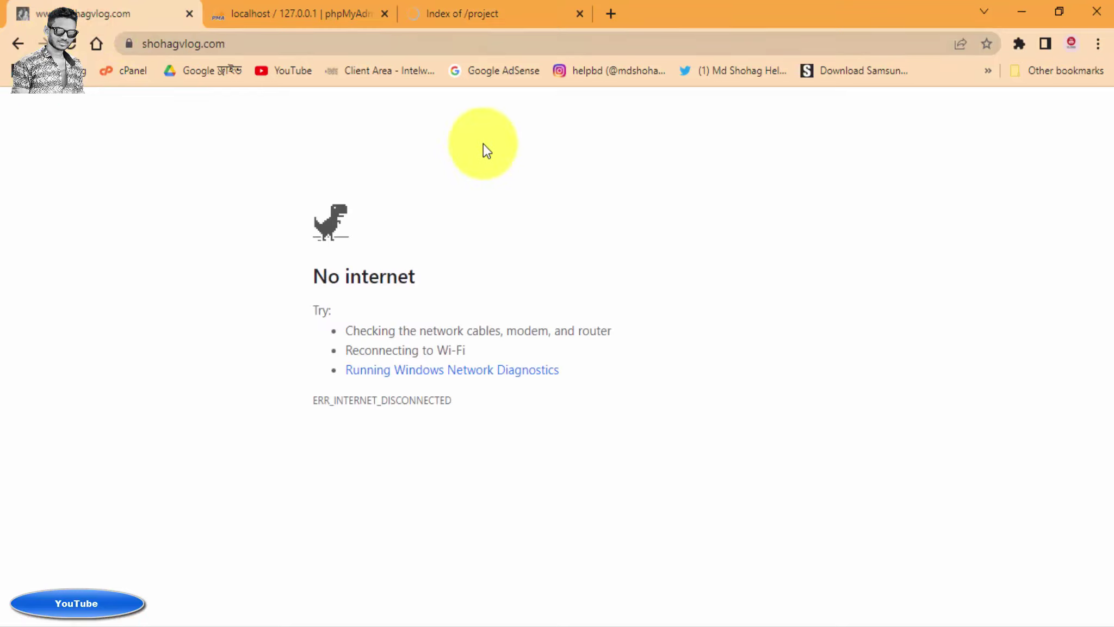
{"action": "left_click", "coordinate": [245, 43]}
{"action": "left_click", "coordinate": [69, 45]}
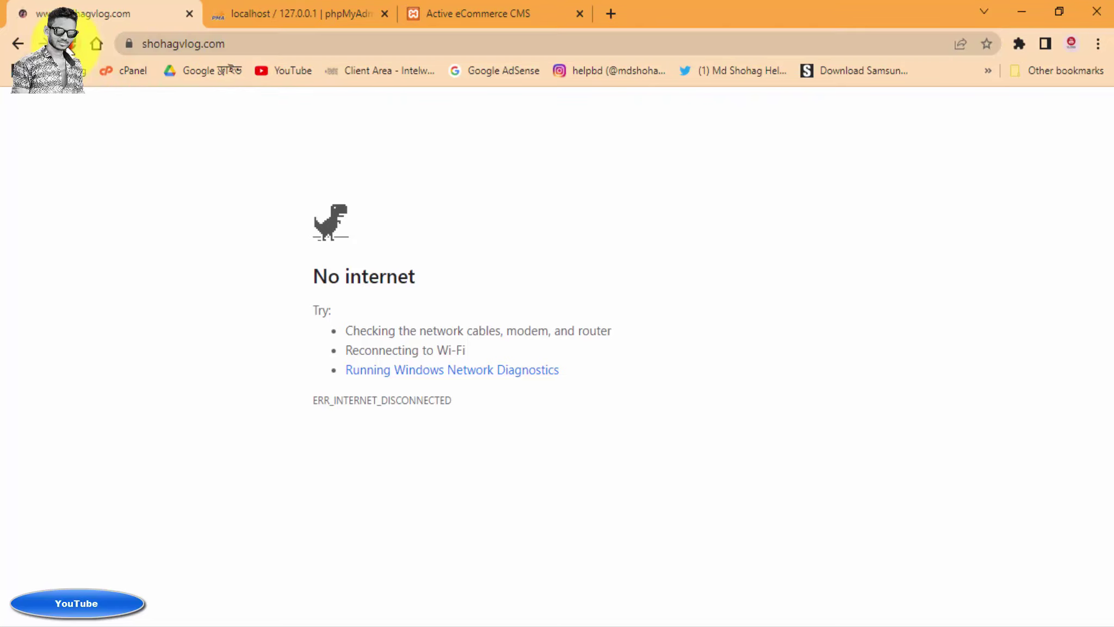
{"action": "left_click", "coordinate": [266, 41]}
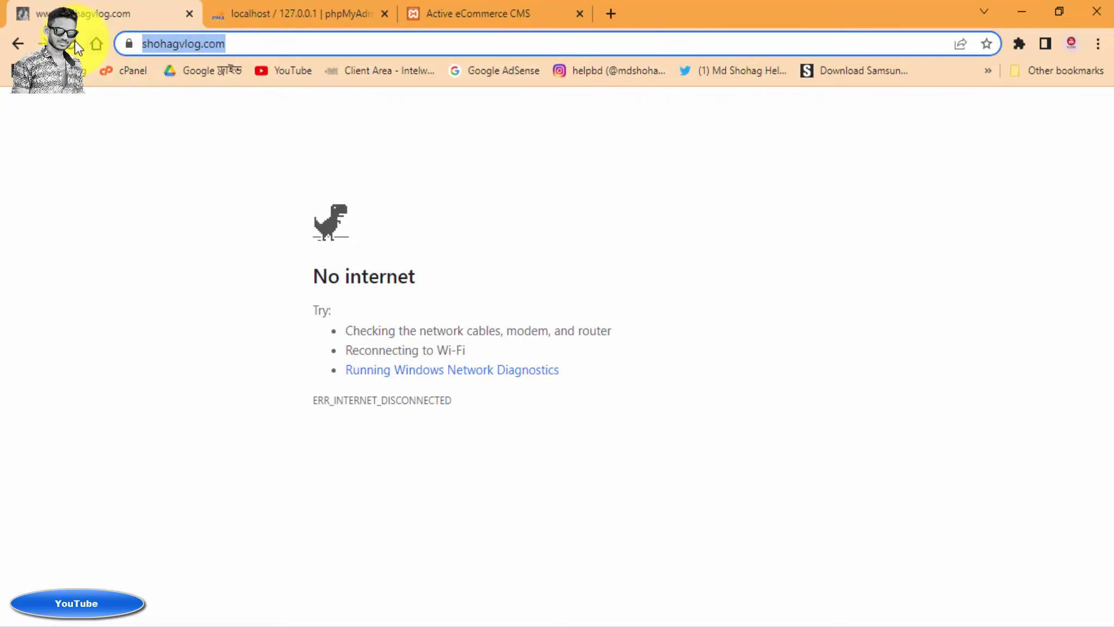
{"action": "left_click", "coordinate": [509, 16]}
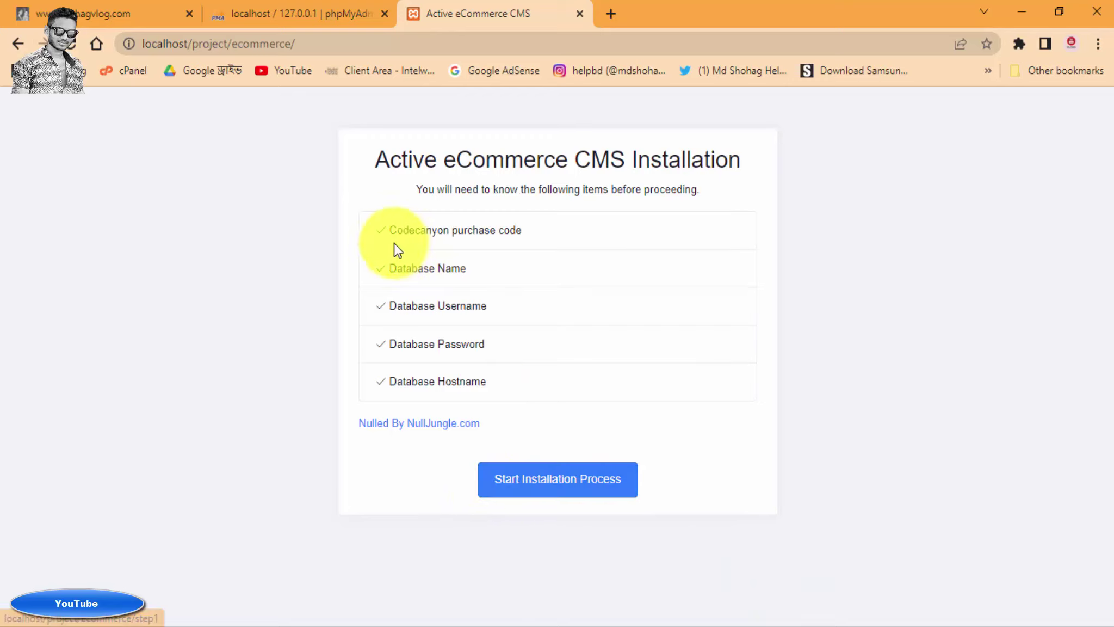
Review the required items: purchase code, database name, username, password and hostname
{"action": "left_click_drag", "start_coordinate": [392, 244], "coordinate": [522, 242]}
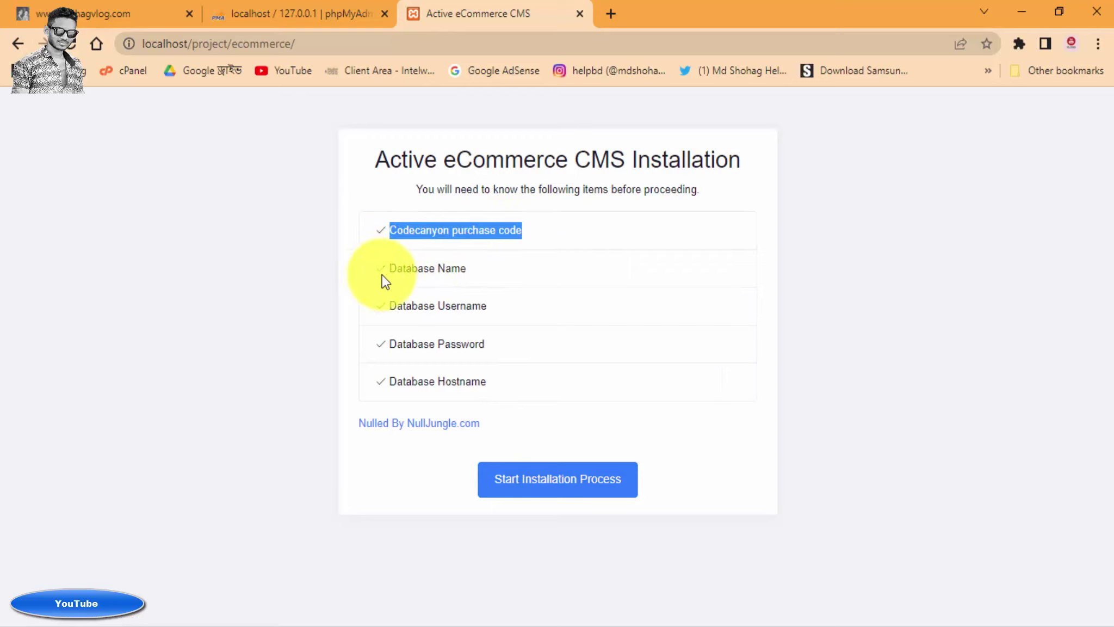
{"action": "left_click_drag", "start_coordinate": [383, 268], "coordinate": [466, 269]}
{"action": "left_click_drag", "start_coordinate": [388, 305], "coordinate": [487, 306]}
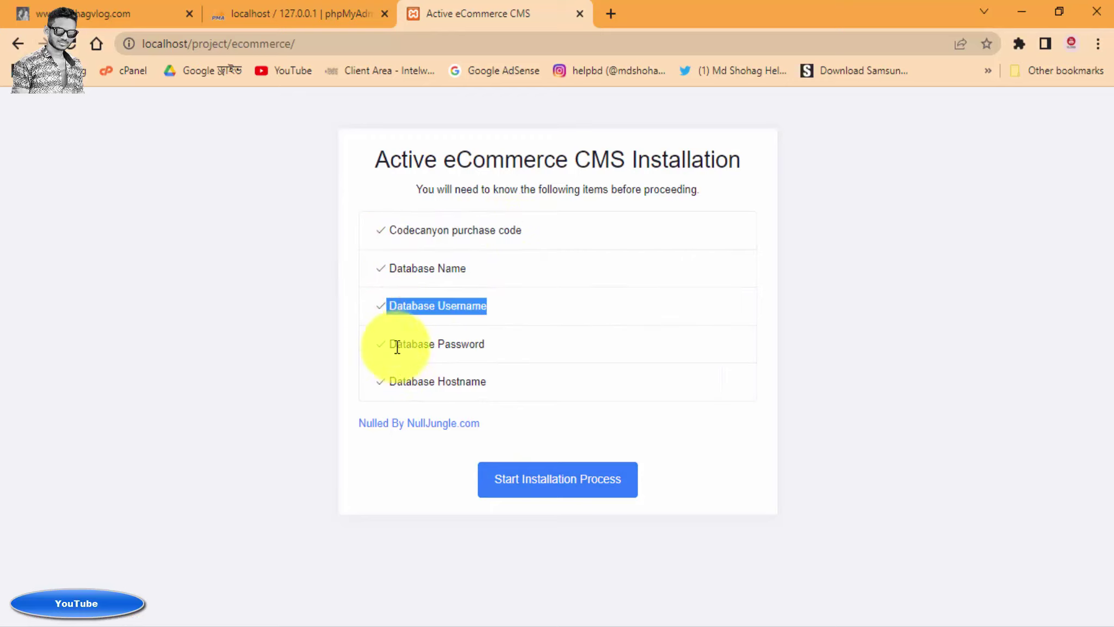
{"action": "left_click_drag", "start_coordinate": [389, 344], "coordinate": [485, 345]}
{"action": "left_click_drag", "start_coordinate": [388, 387], "coordinate": [505, 381]}
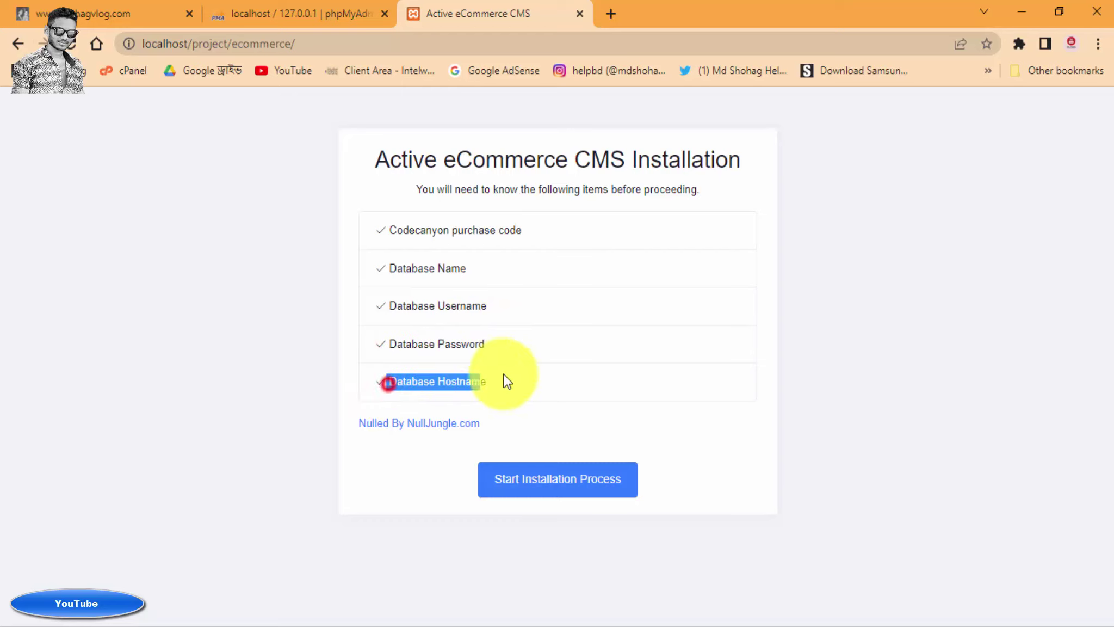
{"action": "left_click", "coordinate": [527, 376]}
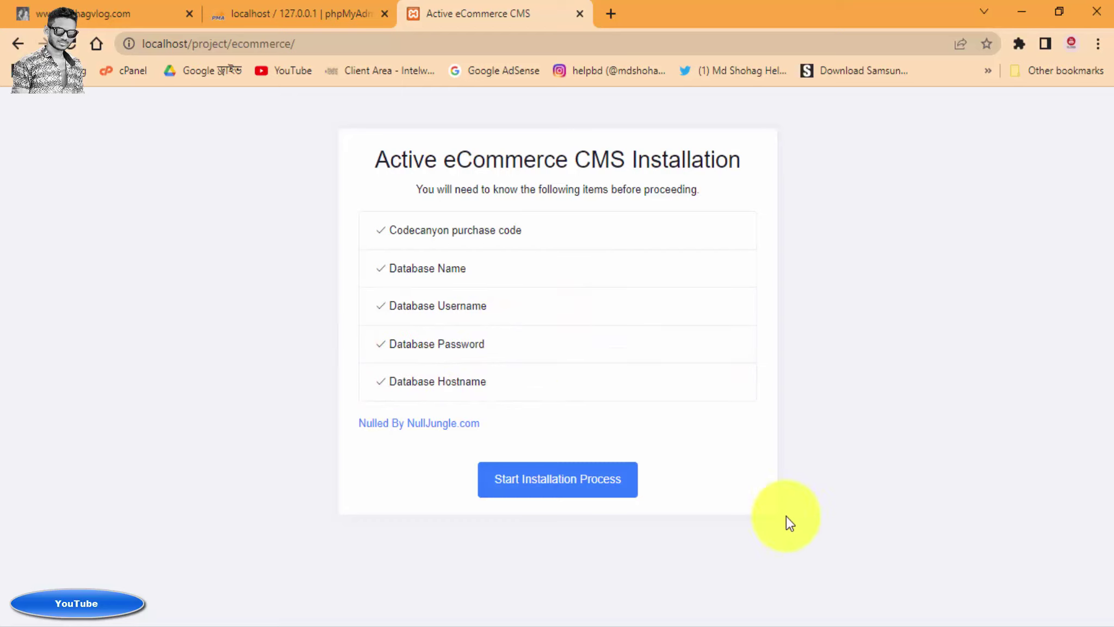
Start the installation, review the passed PHP 7.2+, Curl and file-permission checks, and continue
{"action": "left_click", "coordinate": [579, 489]}
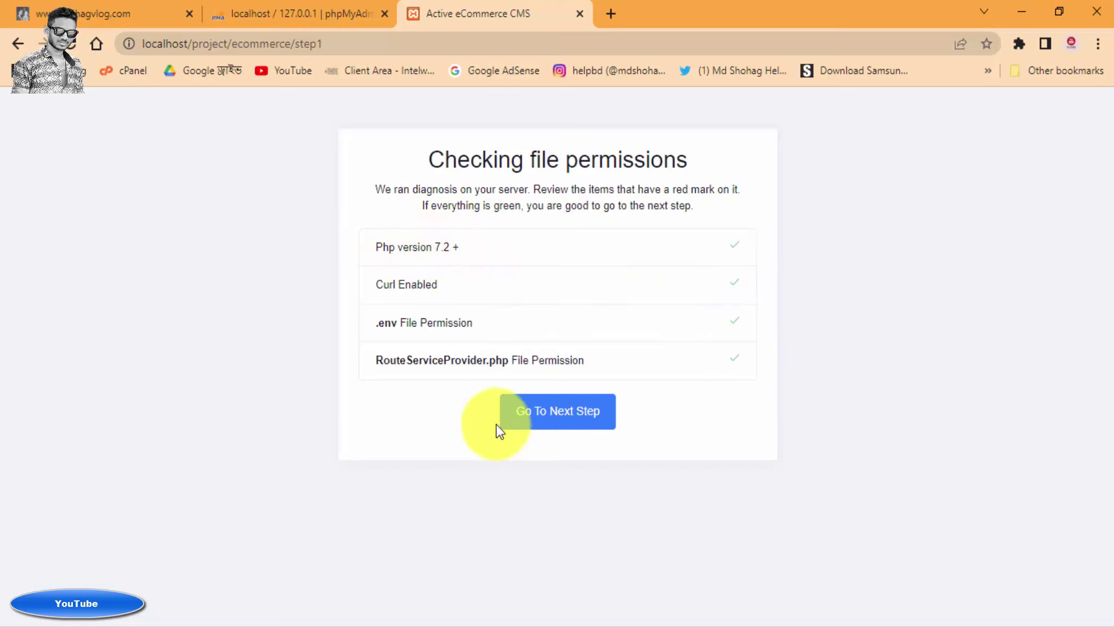
{"action": "left_click", "coordinate": [552, 412]}
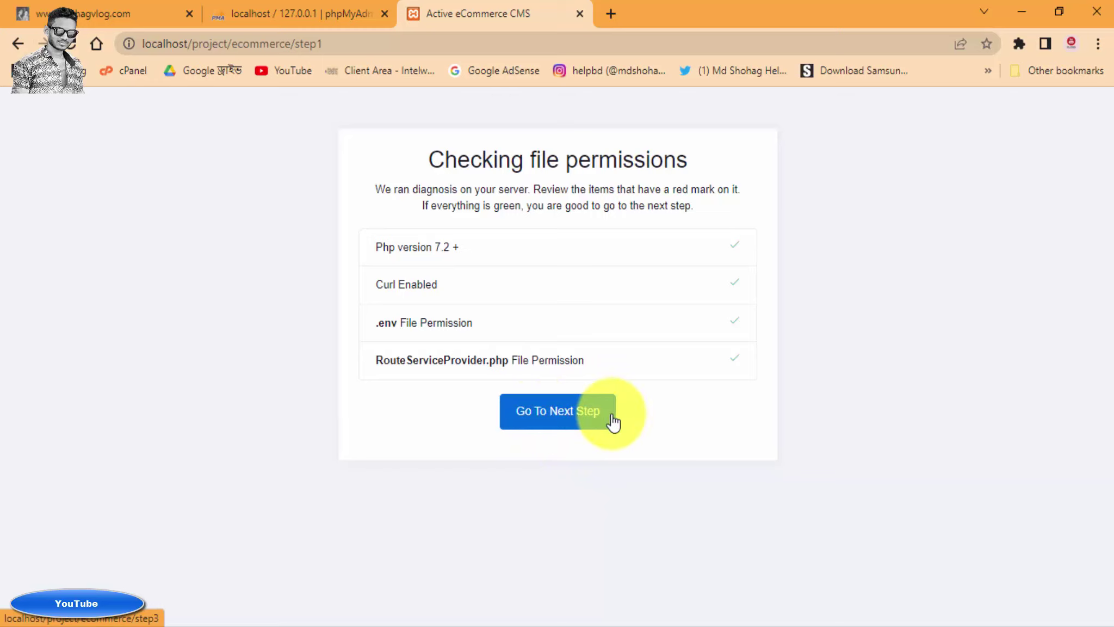
{"action": "left_click_drag", "start_coordinate": [375, 246], "coordinate": [461, 246]}
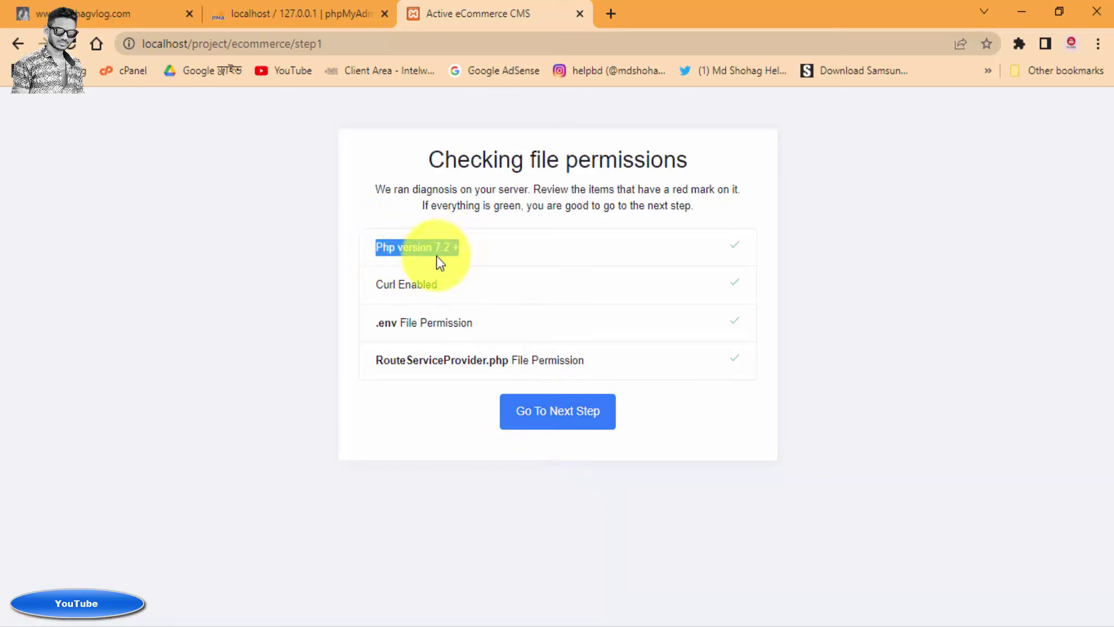
{"action": "left_click", "coordinate": [460, 246]}
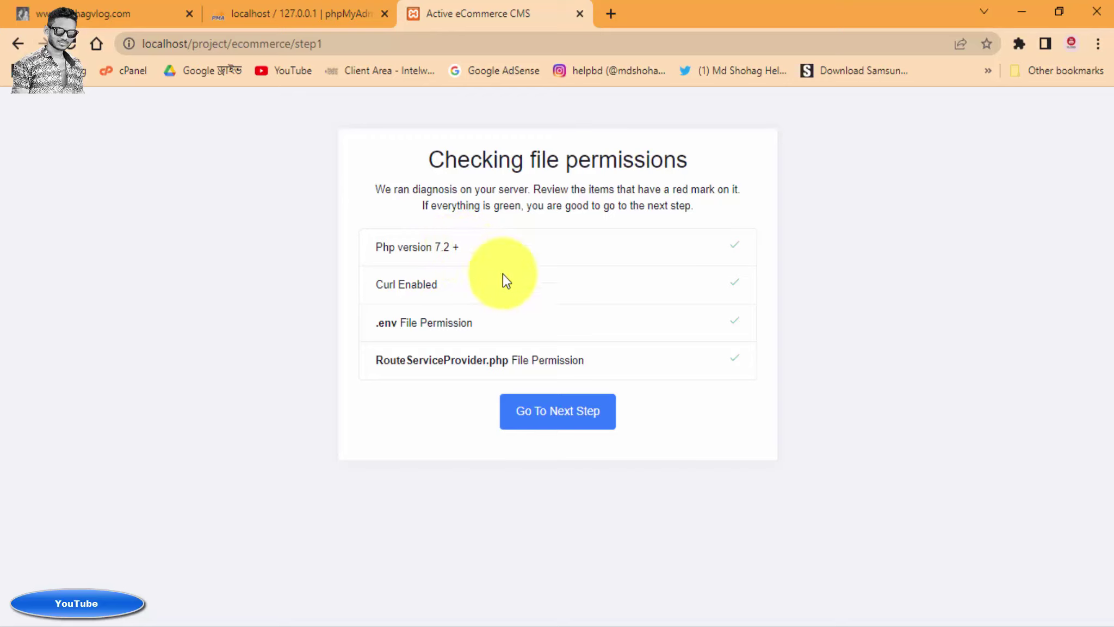
{"action": "left_click_drag", "start_coordinate": [383, 284], "coordinate": [477, 299]}
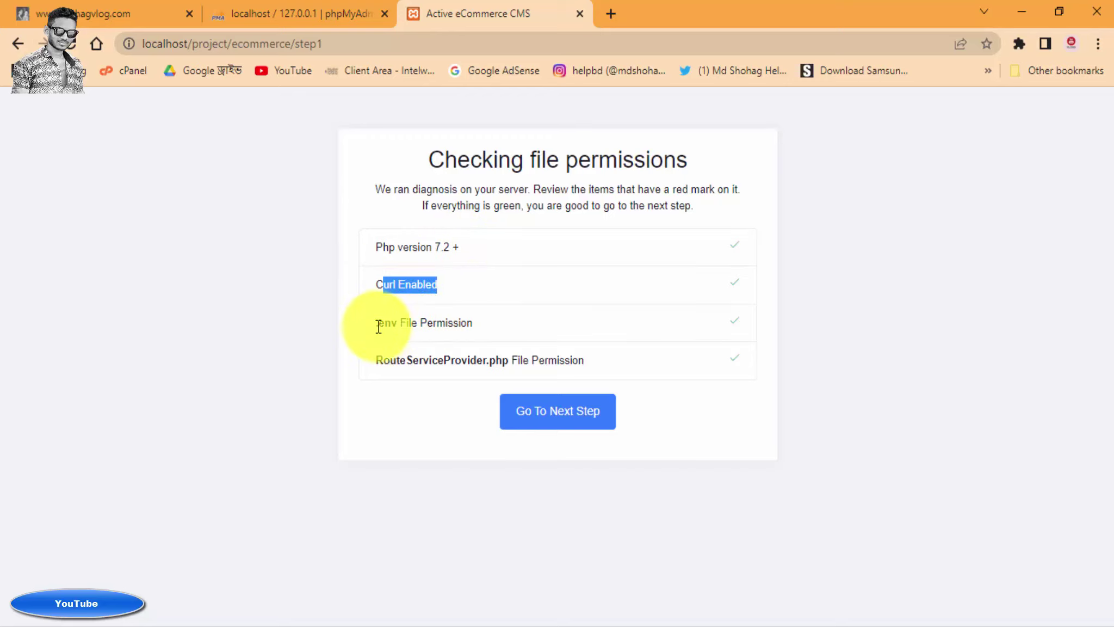
{"action": "left_click_drag", "start_coordinate": [367, 361], "coordinate": [646, 359]}
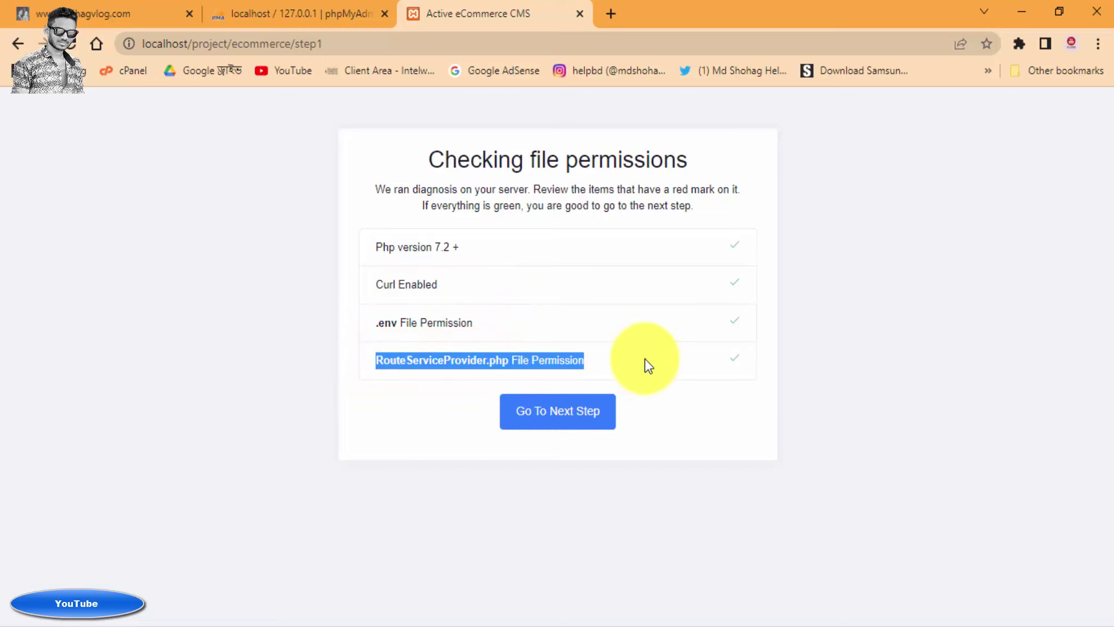
{"action": "left_click", "coordinate": [645, 358]}
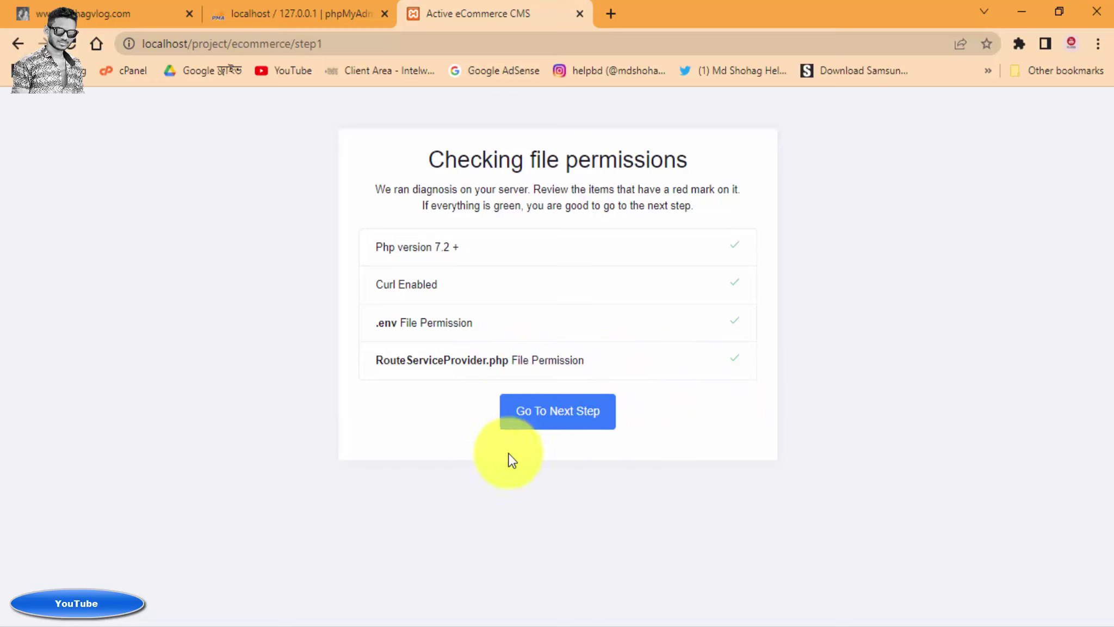
{"action": "left_click", "coordinate": [592, 419]}
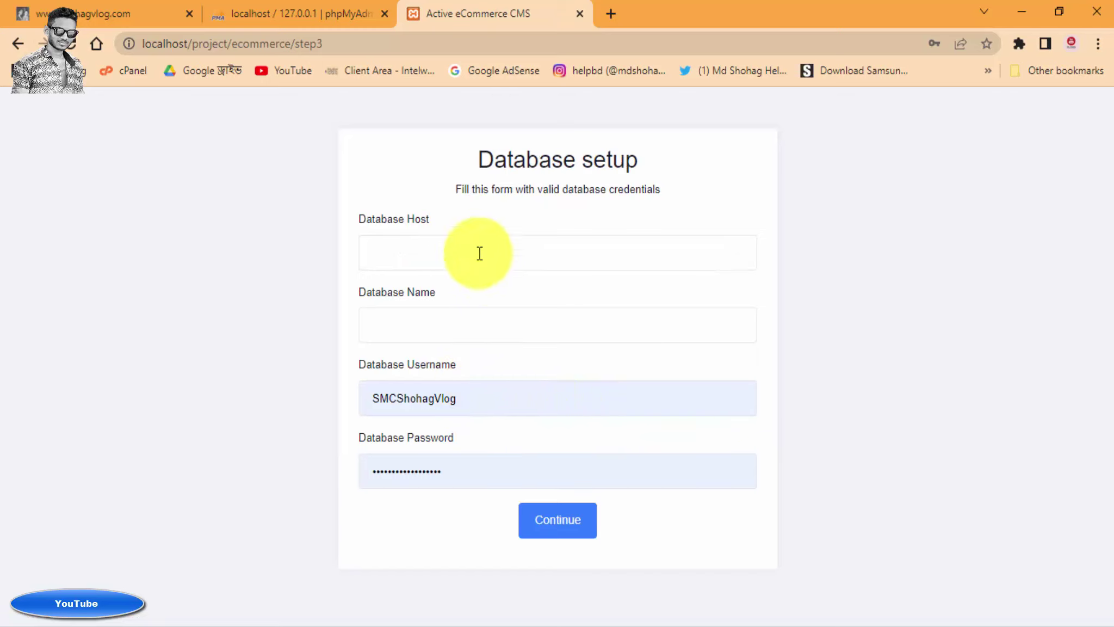
Enter localhost as the Database Host
{"action": "left_click", "coordinate": [382, 260]}
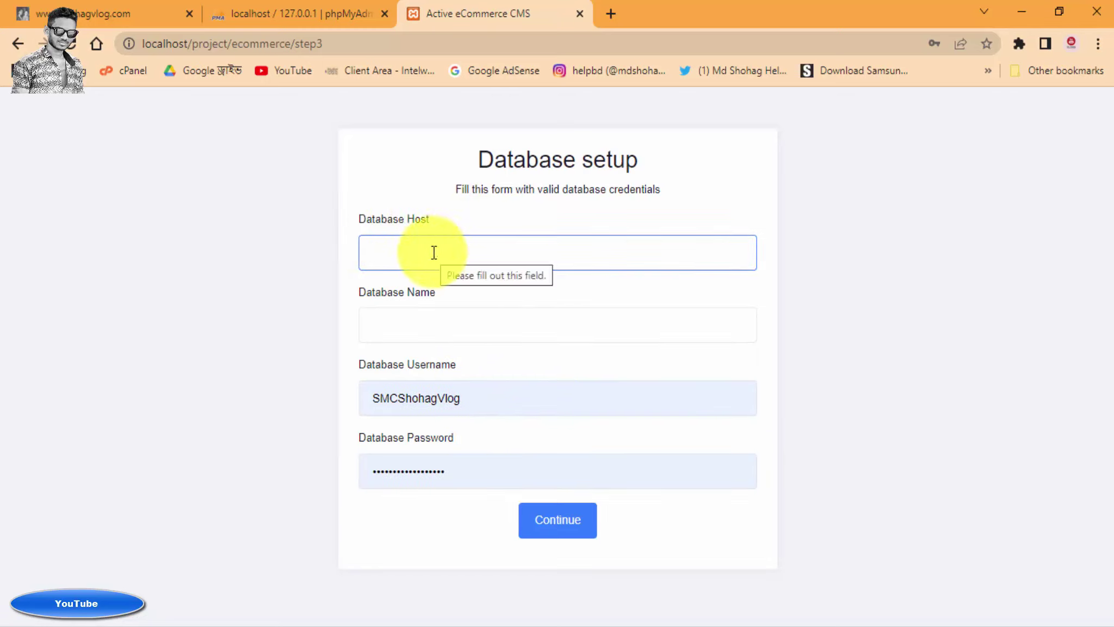
{"action": "type", "text": "localhost"}
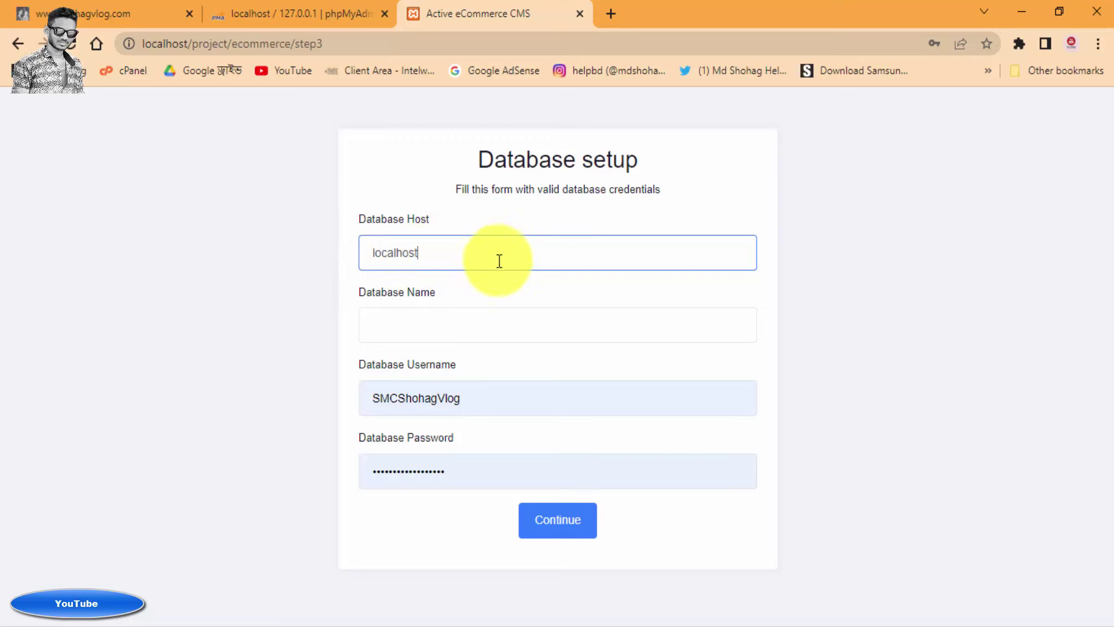
{"action": "left_click", "coordinate": [402, 317]}
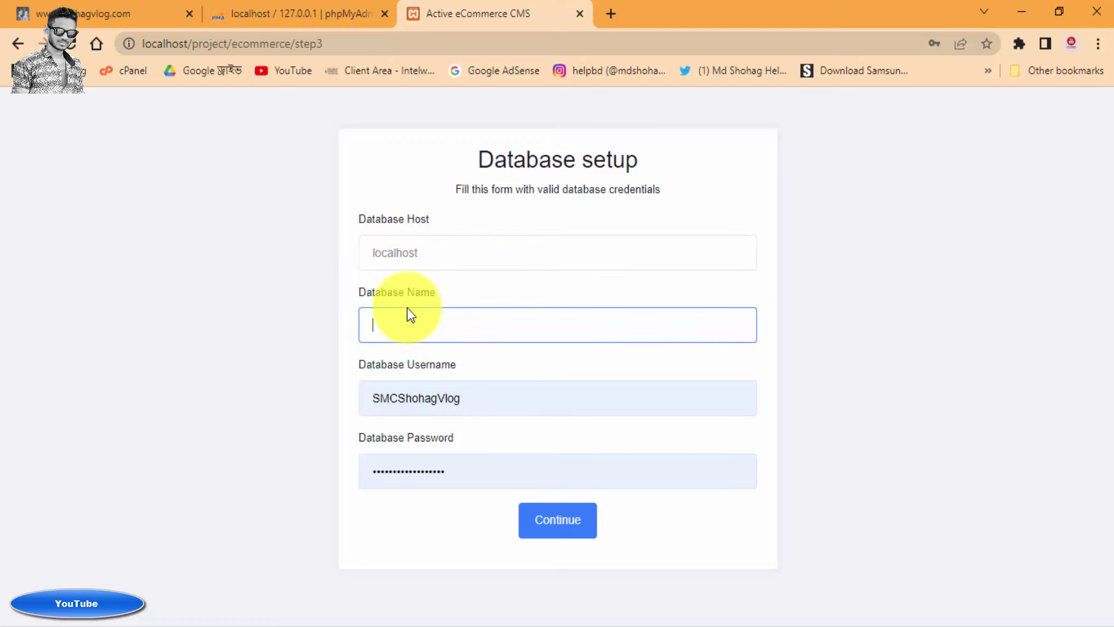
Copy my_ecommerce from the saved notes and paste it as database name and username
{"action": "left_click", "coordinate": [1021, 14]}
{"action": "double_click", "coordinate": [204, 27]}
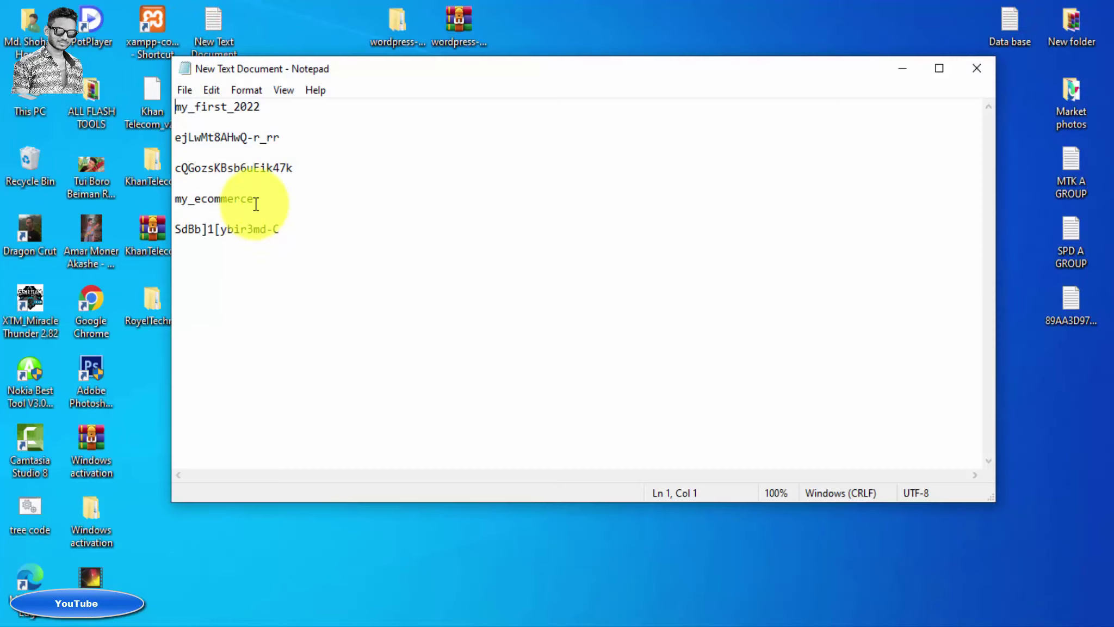
{"action": "left_click_drag", "start_coordinate": [254, 199], "coordinate": [181, 198]}
{"action": "right_click", "coordinate": [180, 198]}
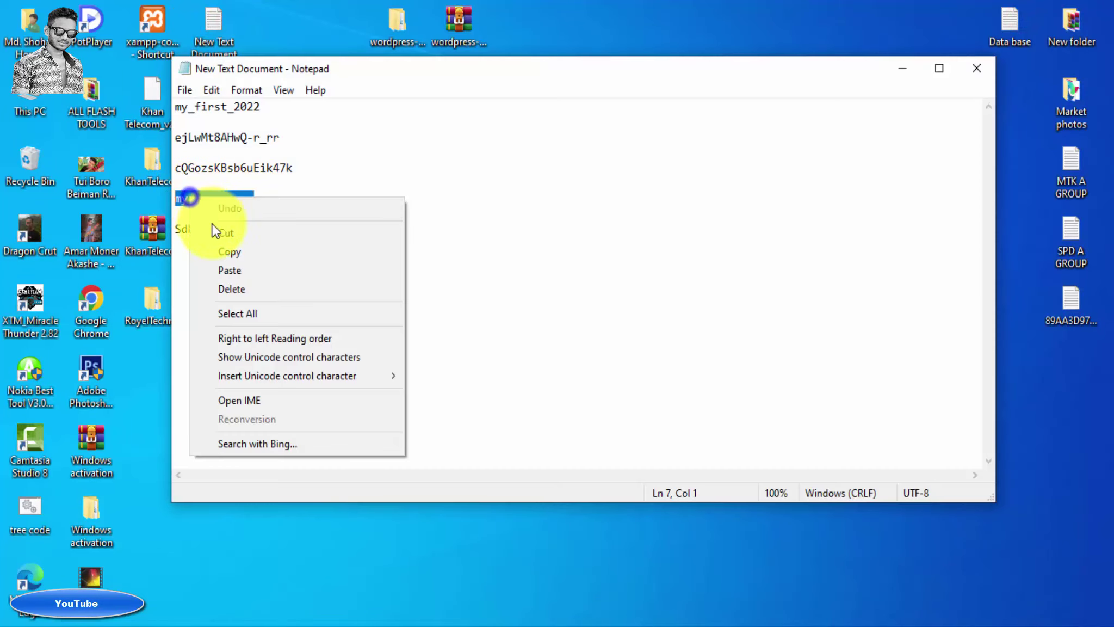
{"action": "left_click", "coordinate": [229, 252]}
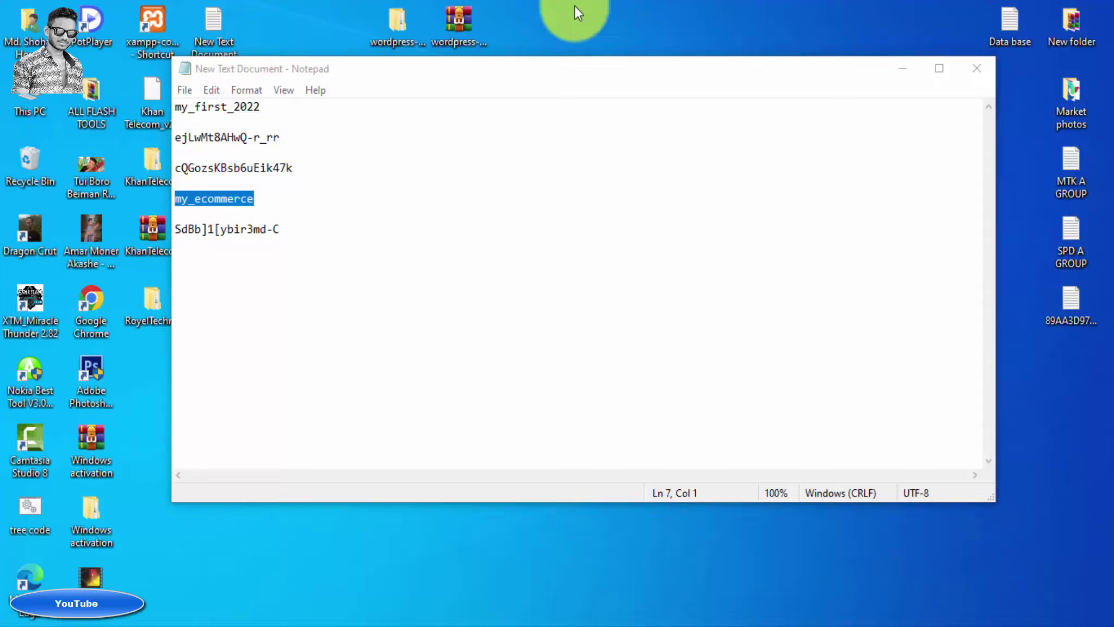
{"action": "left_click", "coordinate": [599, 11]}
{"action": "right_click", "coordinate": [392, 325]}
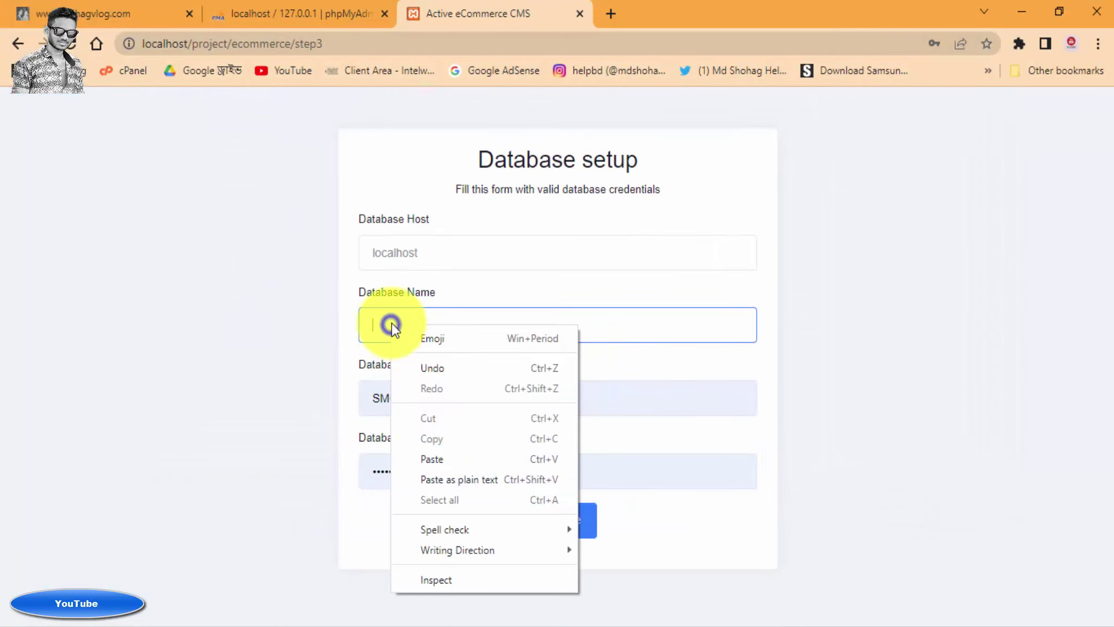
{"action": "left_click", "coordinate": [443, 458]}
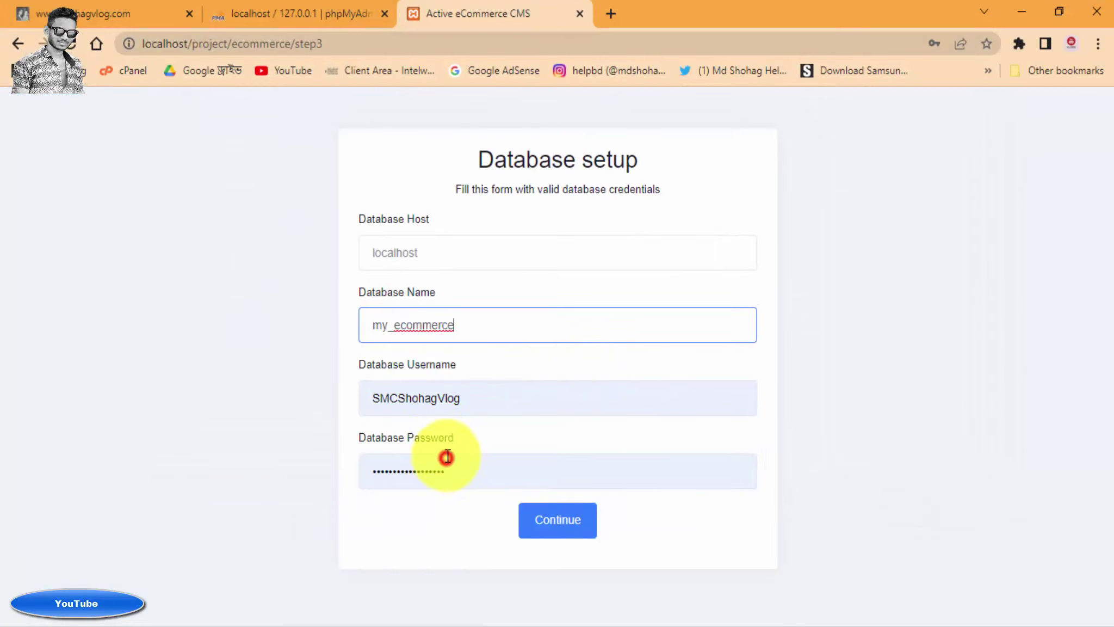
{"action": "double_click", "coordinate": [505, 389]}
{"action": "right_click", "coordinate": [484, 405]}
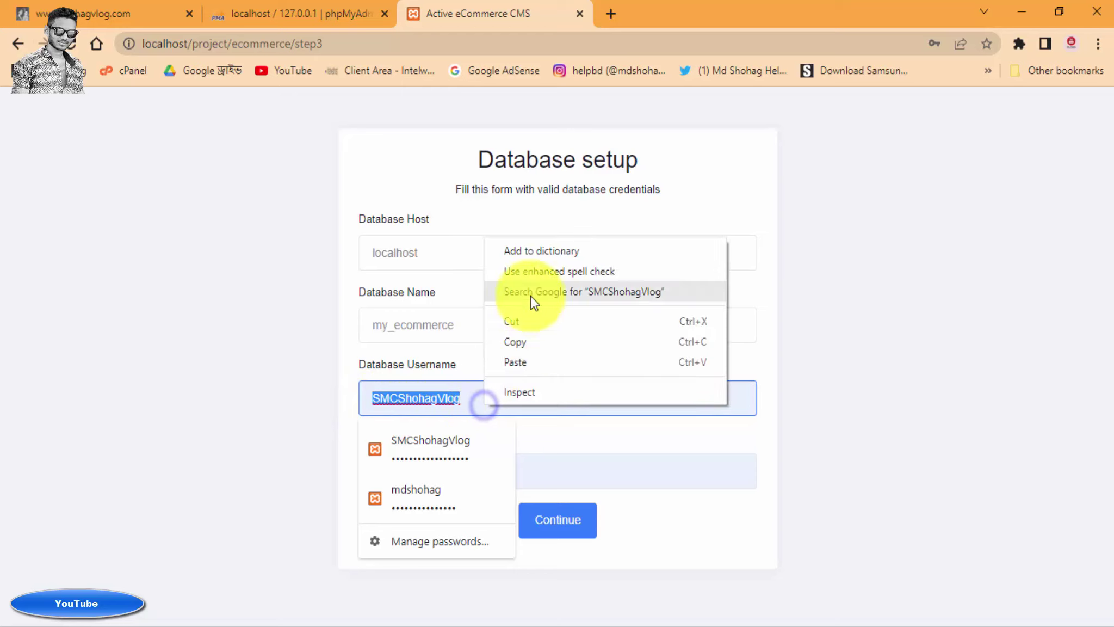
{"action": "left_click", "coordinate": [528, 361]}
Copy the saved database password from the notes into the password field, closing the notes
{"action": "double_click", "coordinate": [464, 470]}
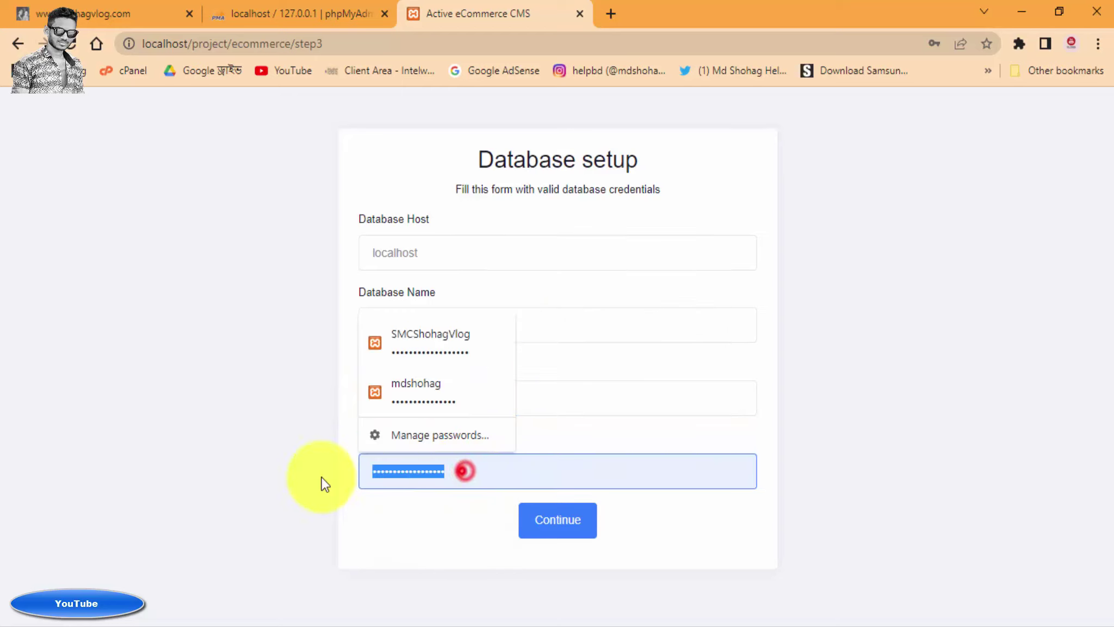
{"action": "key", "text": "alt+Tab"}
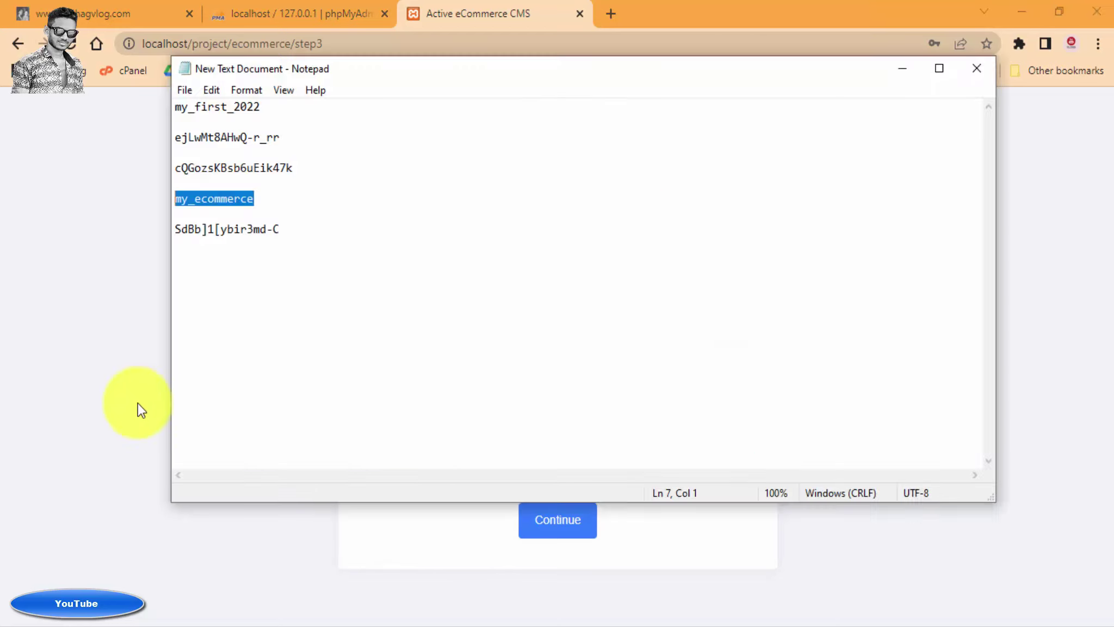
{"action": "left_click_drag", "start_coordinate": [216, 229], "coordinate": [164, 224]}
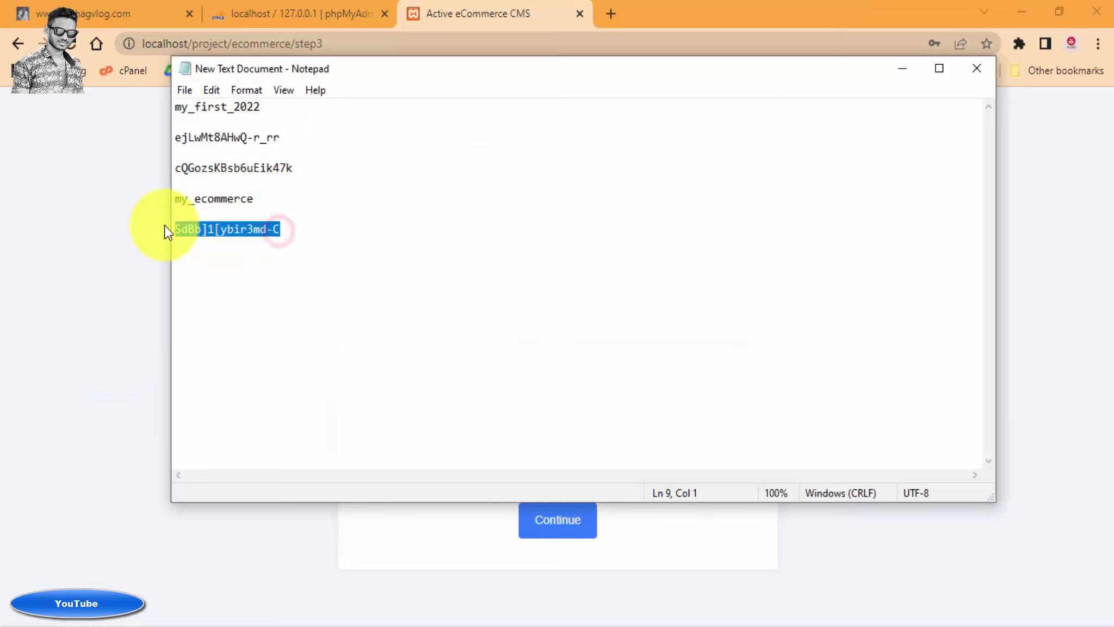
{"action": "right_click", "coordinate": [199, 224]}
{"action": "left_click", "coordinate": [235, 278]}
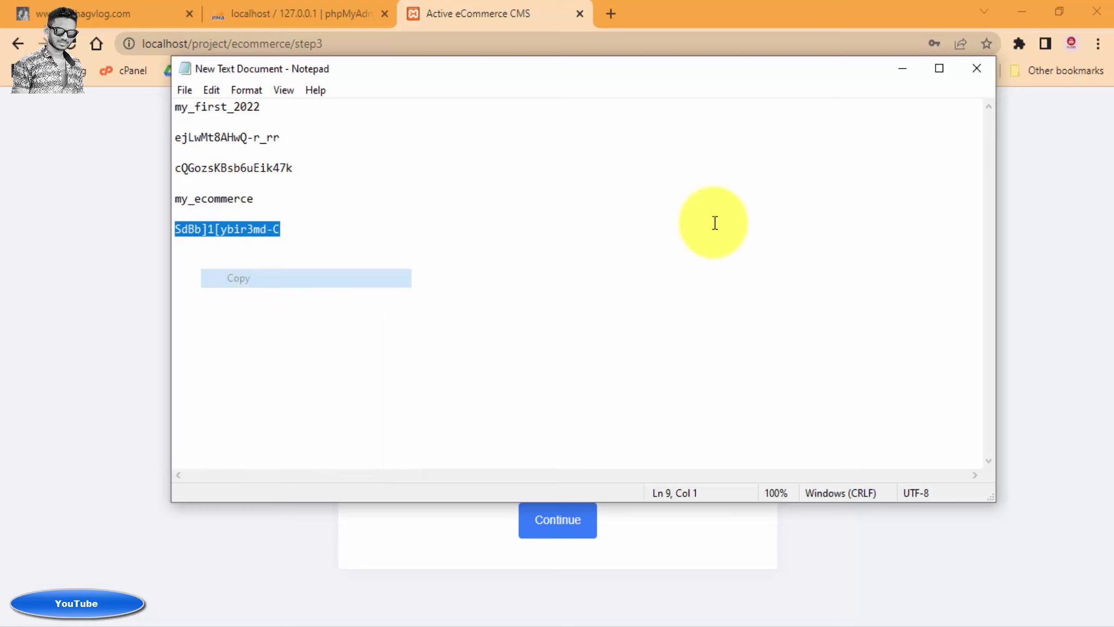
{"action": "left_click", "coordinate": [980, 67]}
{"action": "right_click", "coordinate": [468, 469]}
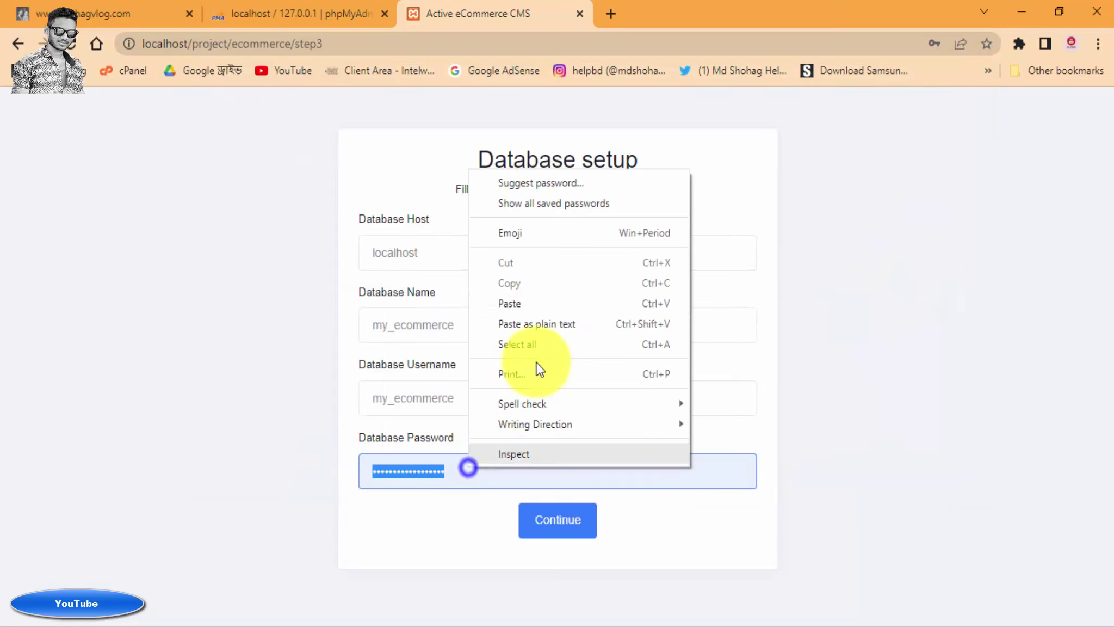
{"action": "left_click", "coordinate": [543, 307]}
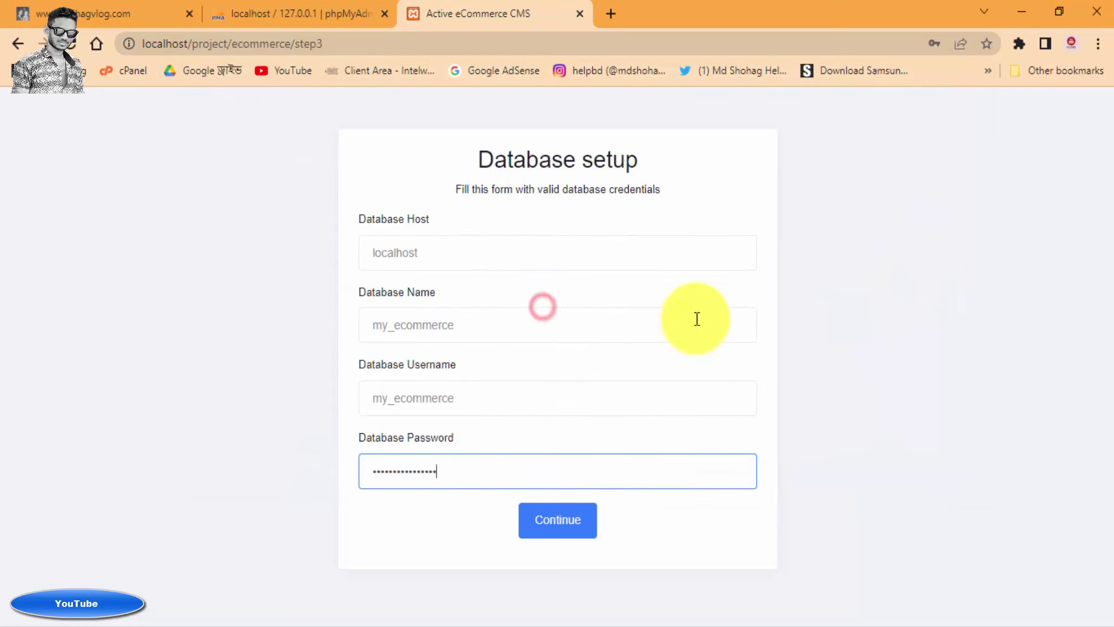
Submit the database details and watch the Import SQL step return HTTP ERROR 500
{"action": "left_click", "coordinate": [560, 519]}
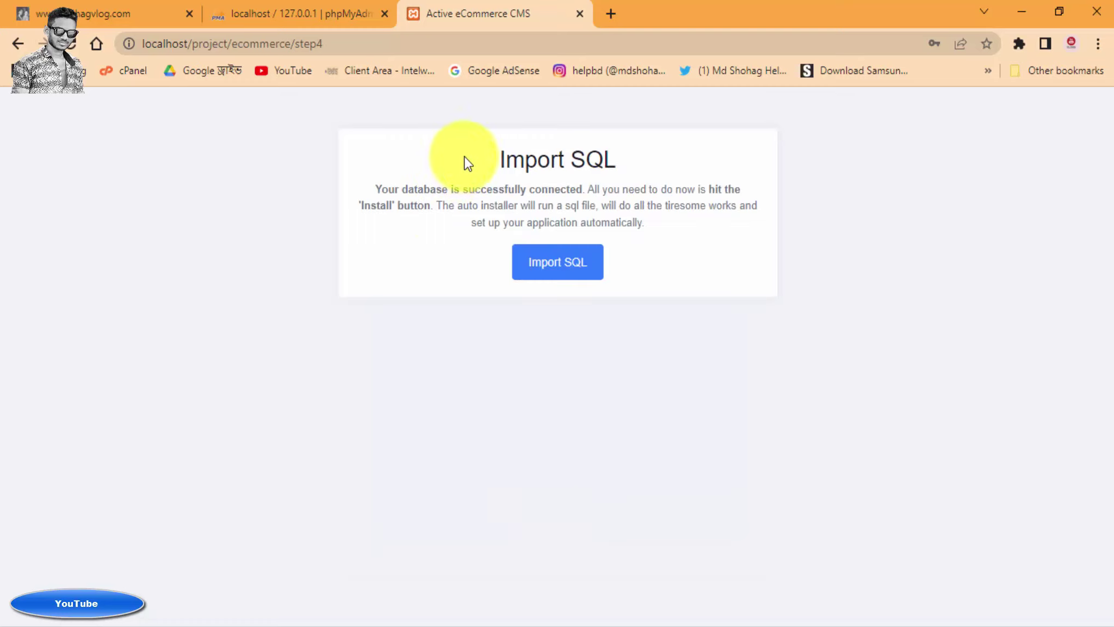
{"action": "left_click_drag", "start_coordinate": [495, 163], "coordinate": [617, 169]}
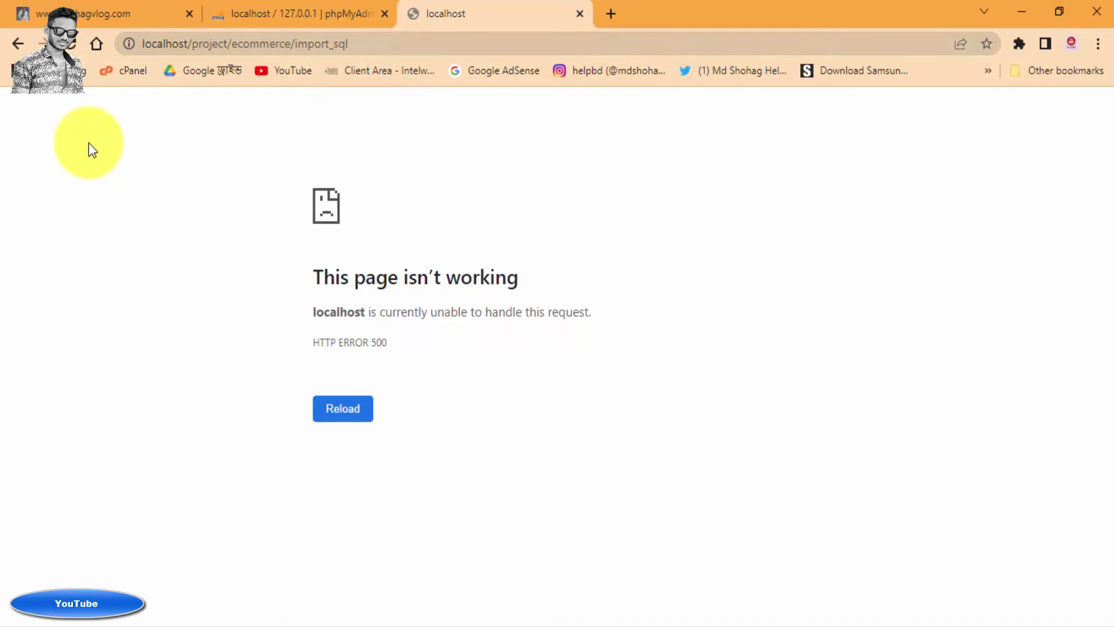
In phpMyAdmin, open the Import page of the empty my_ecommerce database
{"action": "left_click", "coordinate": [308, 19]}
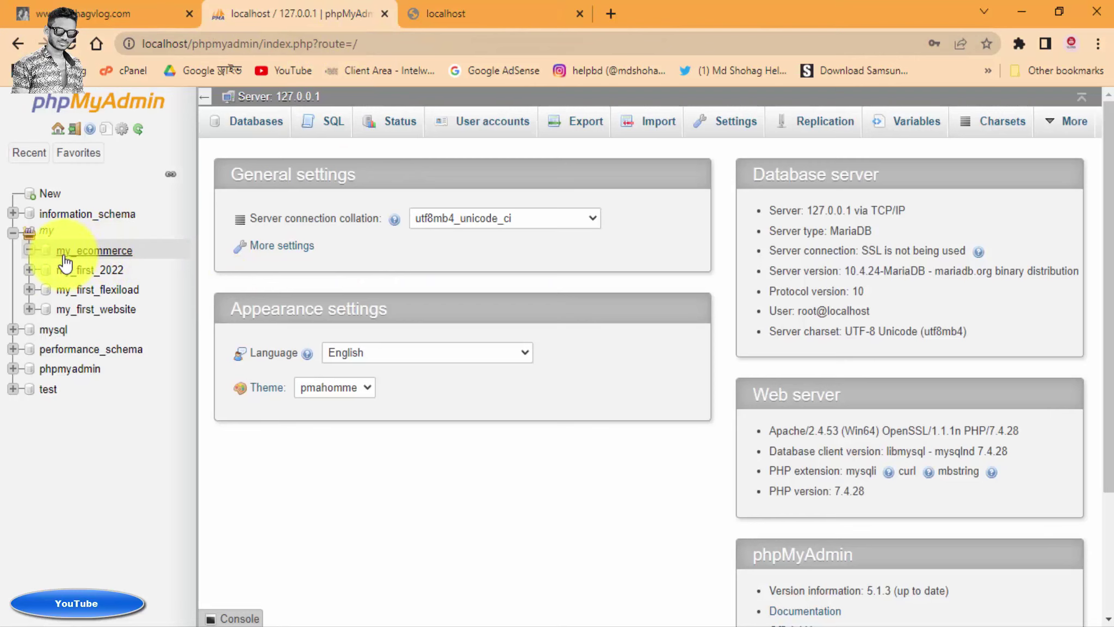
{"action": "left_click", "coordinate": [104, 251]}
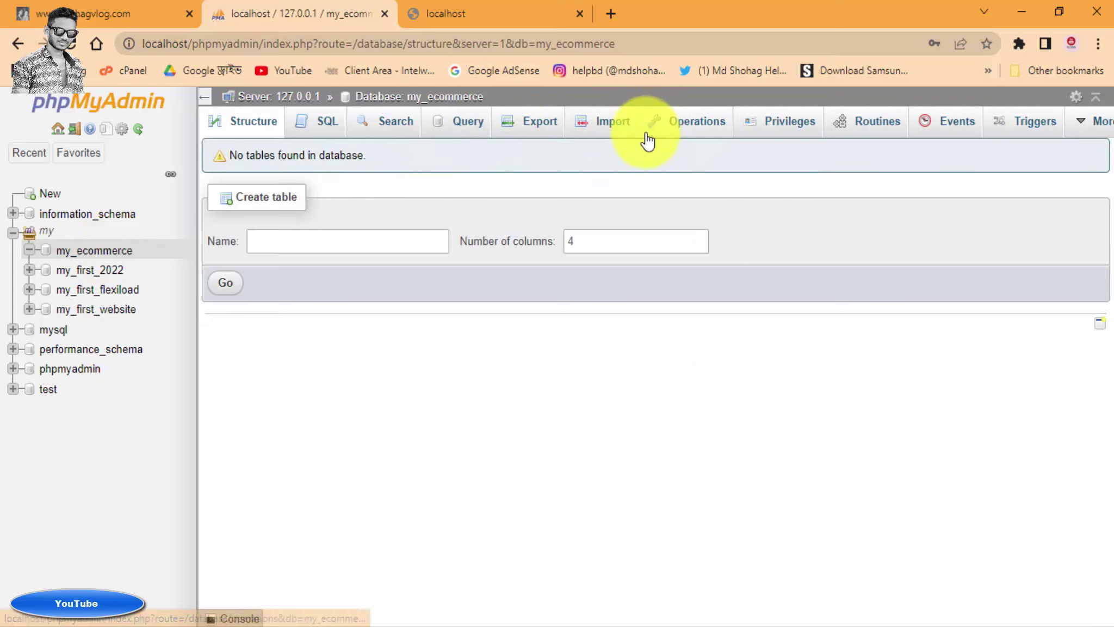
{"action": "left_click", "coordinate": [604, 125]}
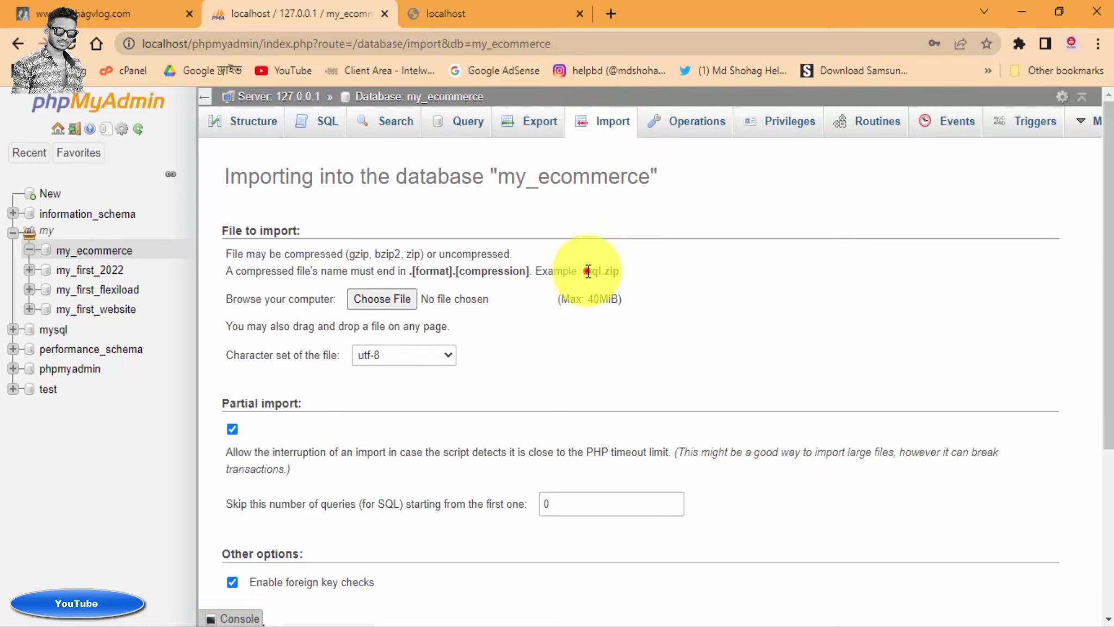
{"action": "left_click_drag", "start_coordinate": [587, 271], "coordinate": [646, 278]}
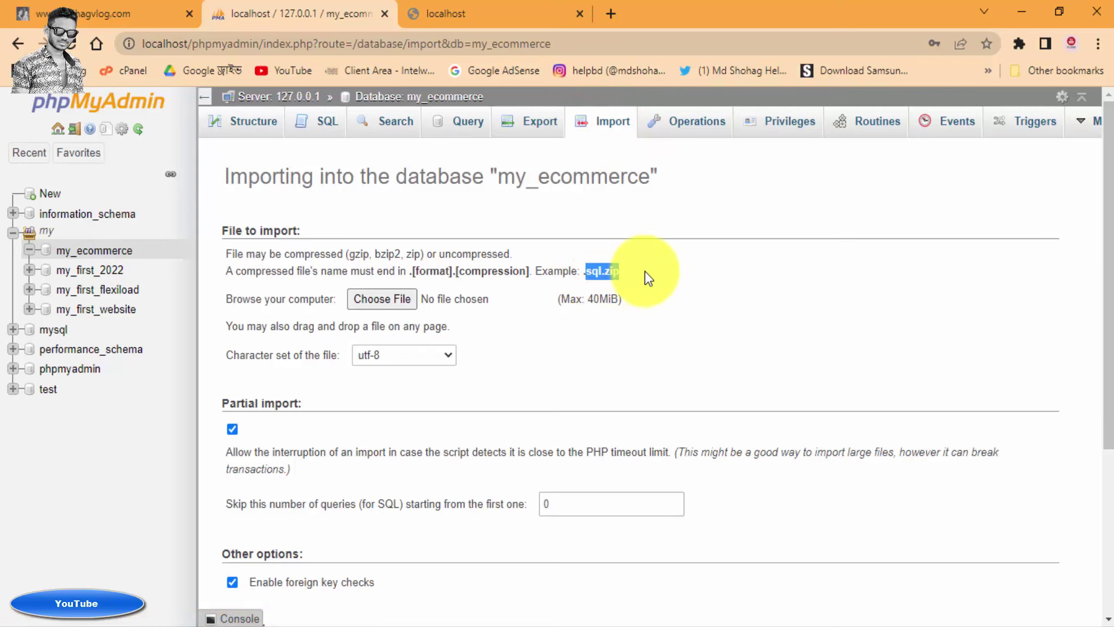
Browse to the active-ecommerce-cms-545 install folder and select shop.sql
{"action": "left_click", "coordinate": [1017, 13]}
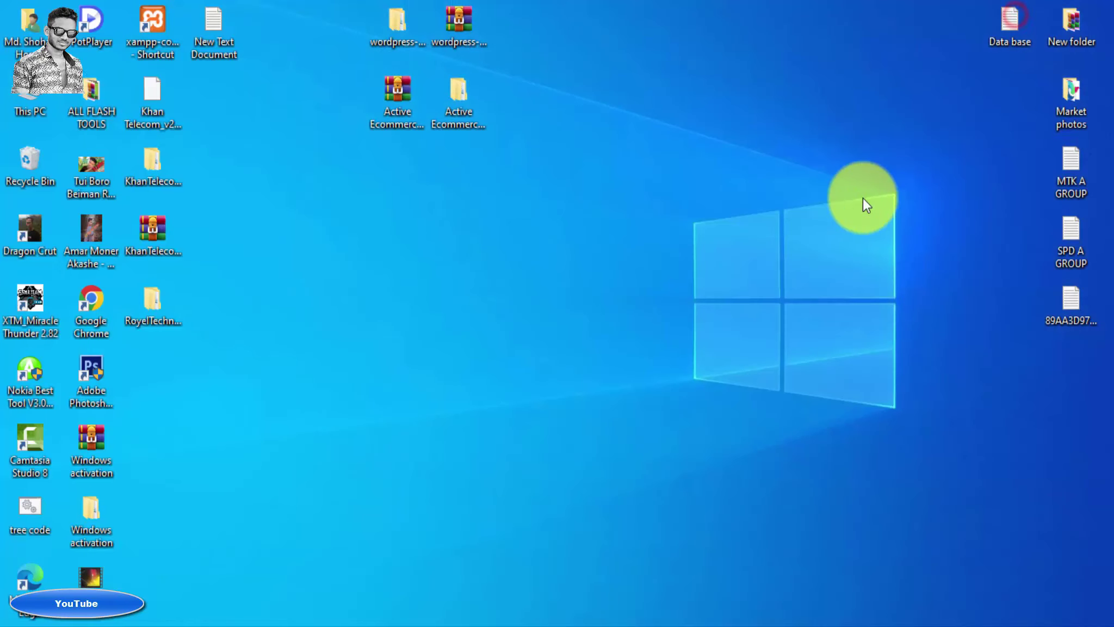
{"action": "double_click", "coordinate": [450, 97]}
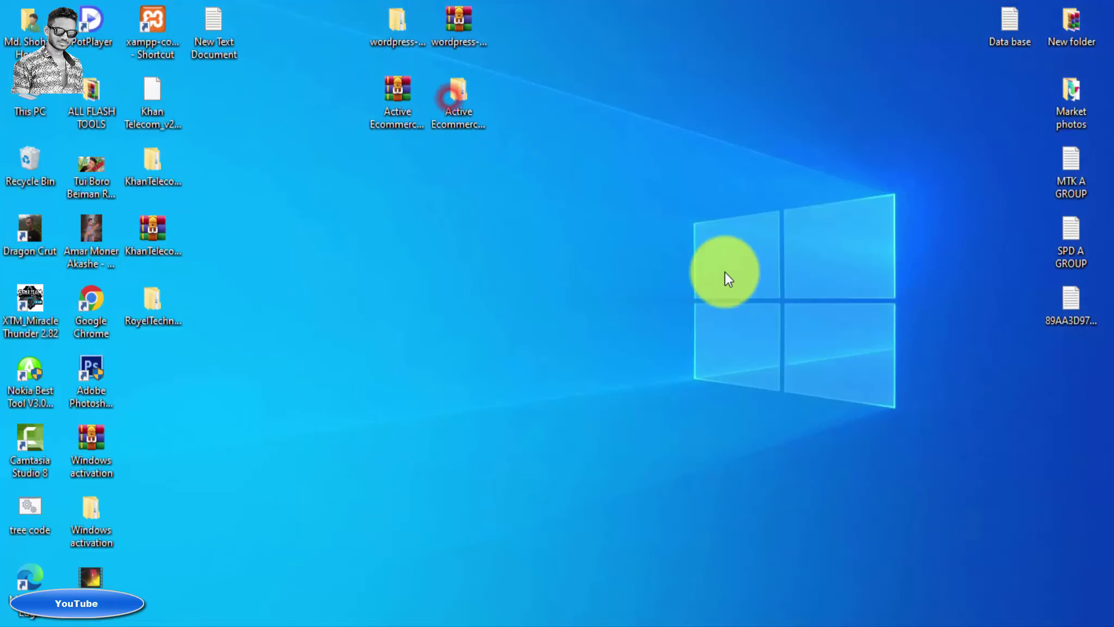
{"action": "left_click", "coordinate": [298, 216]}
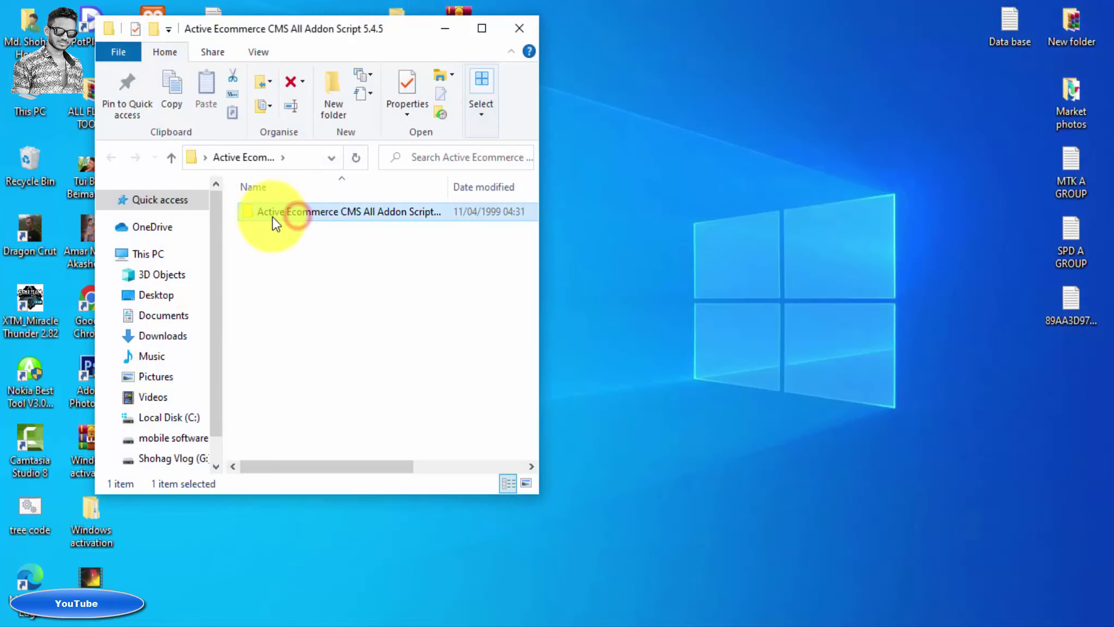
{"action": "double_click", "coordinate": [307, 216]}
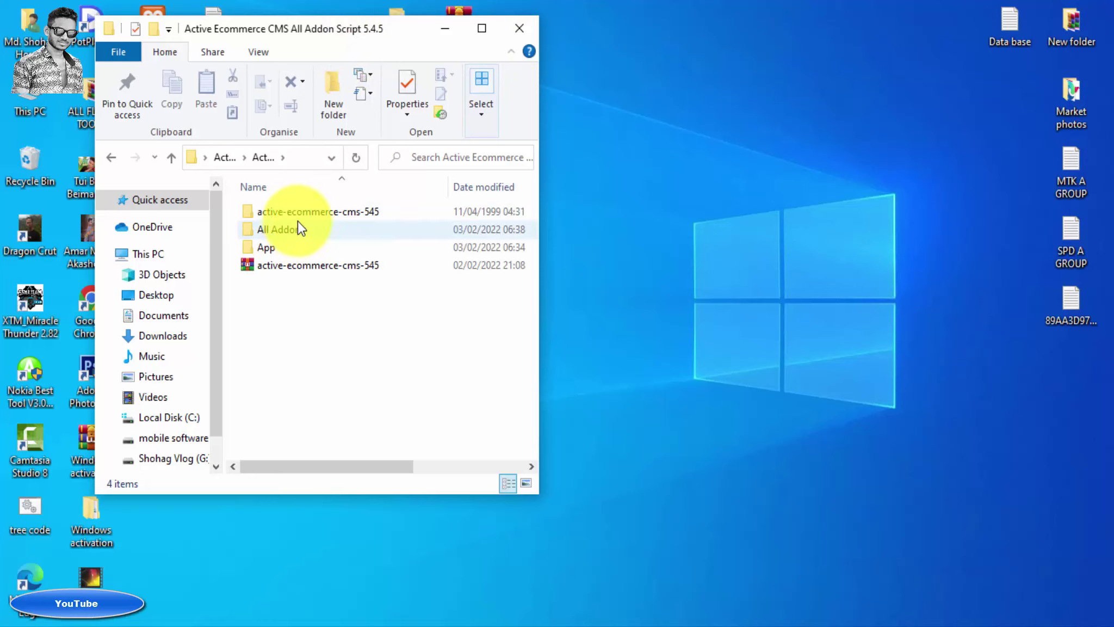
{"action": "left_click", "coordinate": [355, 211]}
{"action": "double_click", "coordinate": [356, 211]}
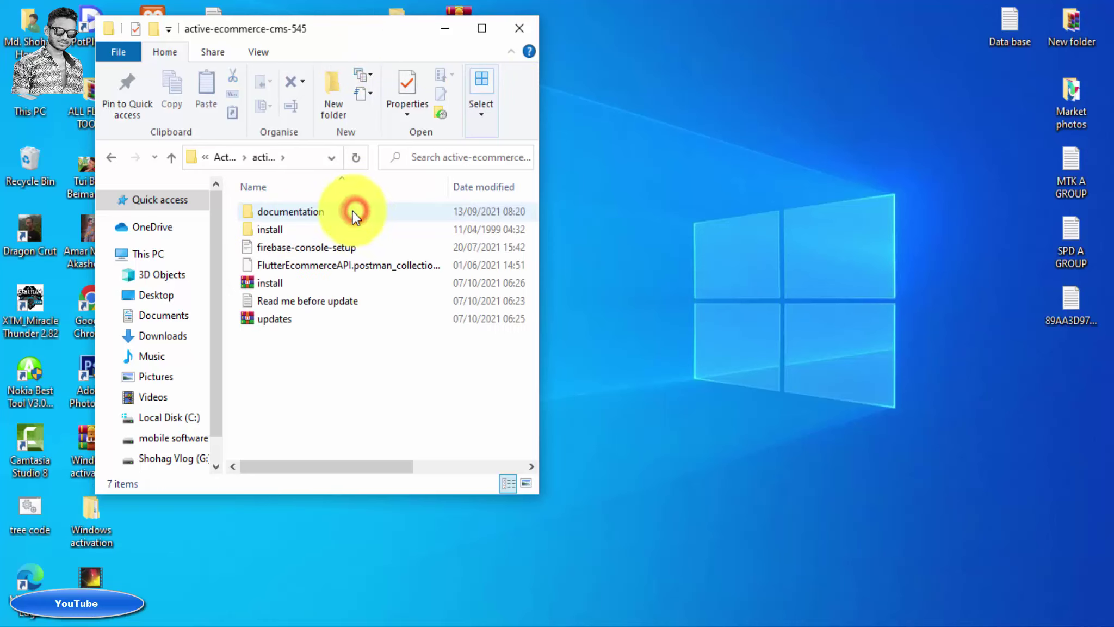
{"action": "double_click", "coordinate": [255, 229]}
{"action": "scroll", "coordinate": [325, 361], "scroll_direction": "down", "scroll_amount": 5}
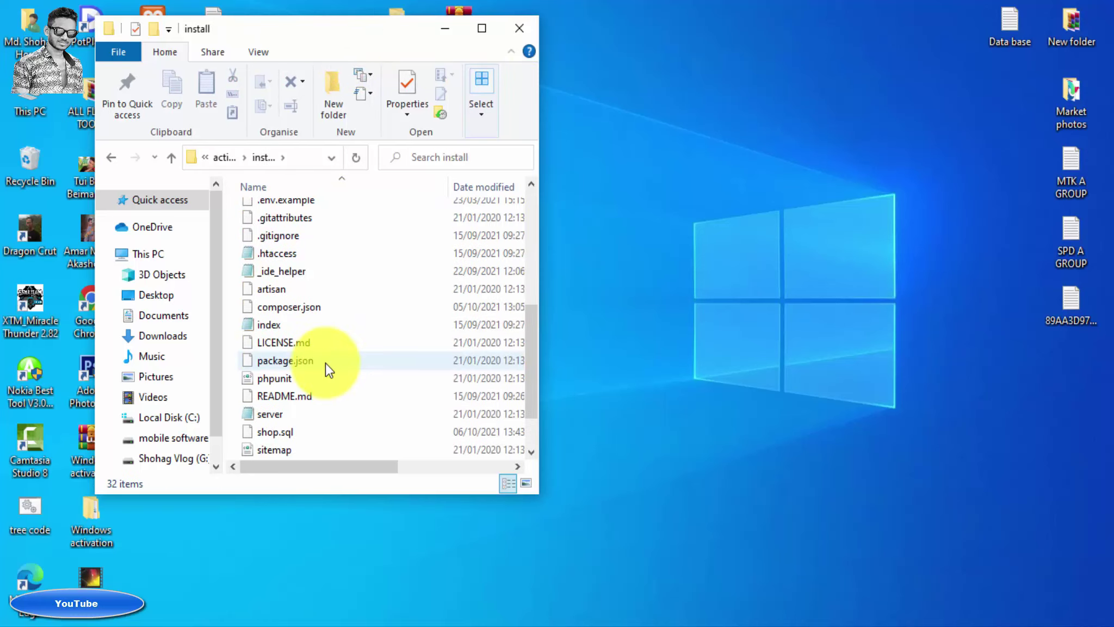
{"action": "left_click", "coordinate": [311, 432]}
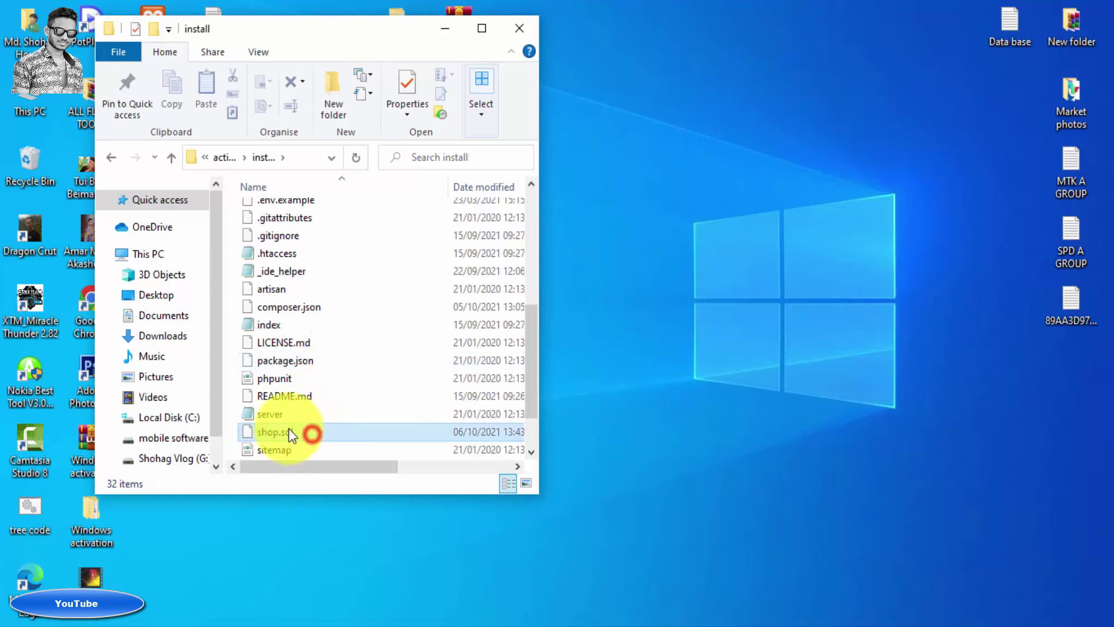
{"action": "scroll", "coordinate": [297, 432], "scroll_direction": "down", "scroll_amount": 1}
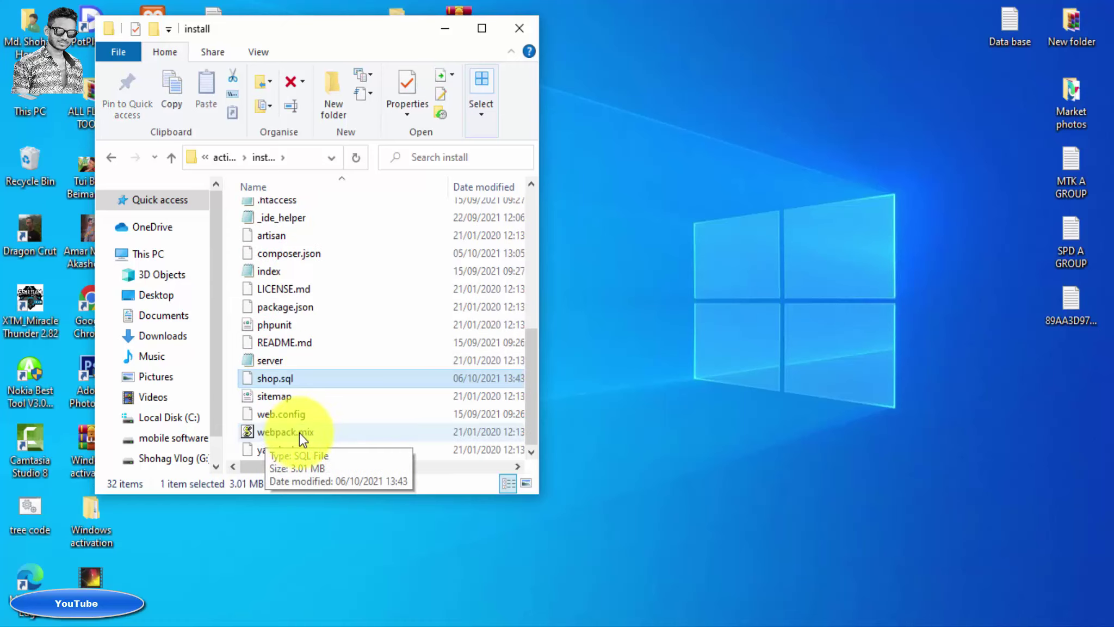
Compress shop.sql into a shop ZIP archive, dismissing the failed email error
{"action": "right_click", "coordinate": [305, 380]}
{"action": "left_click", "coordinate": [353, 402]}
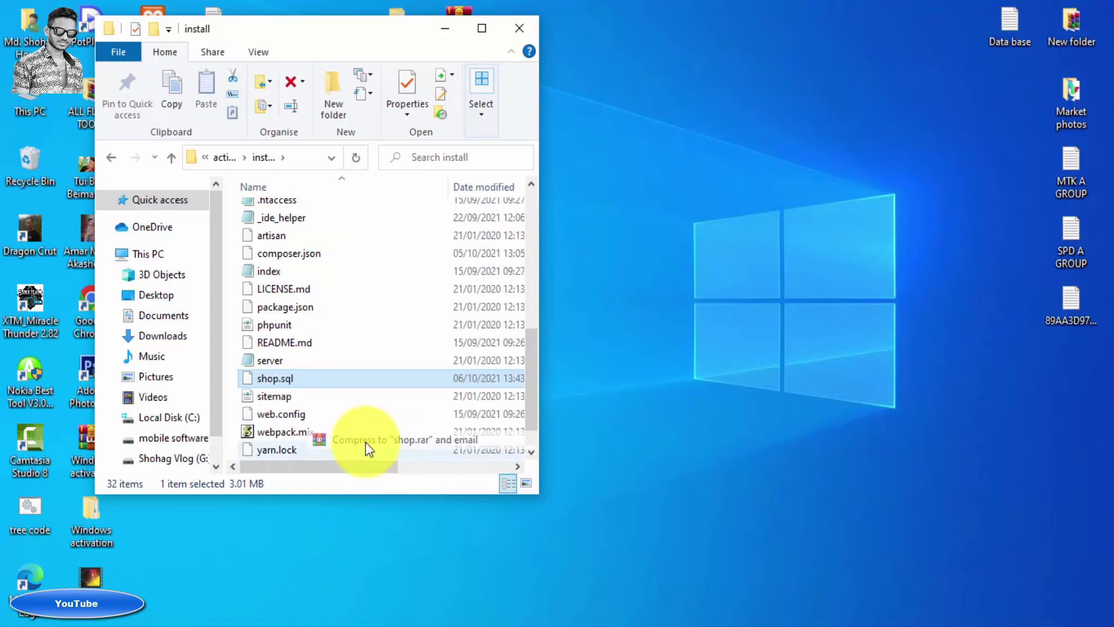
{"action": "key", "text": "Return"}
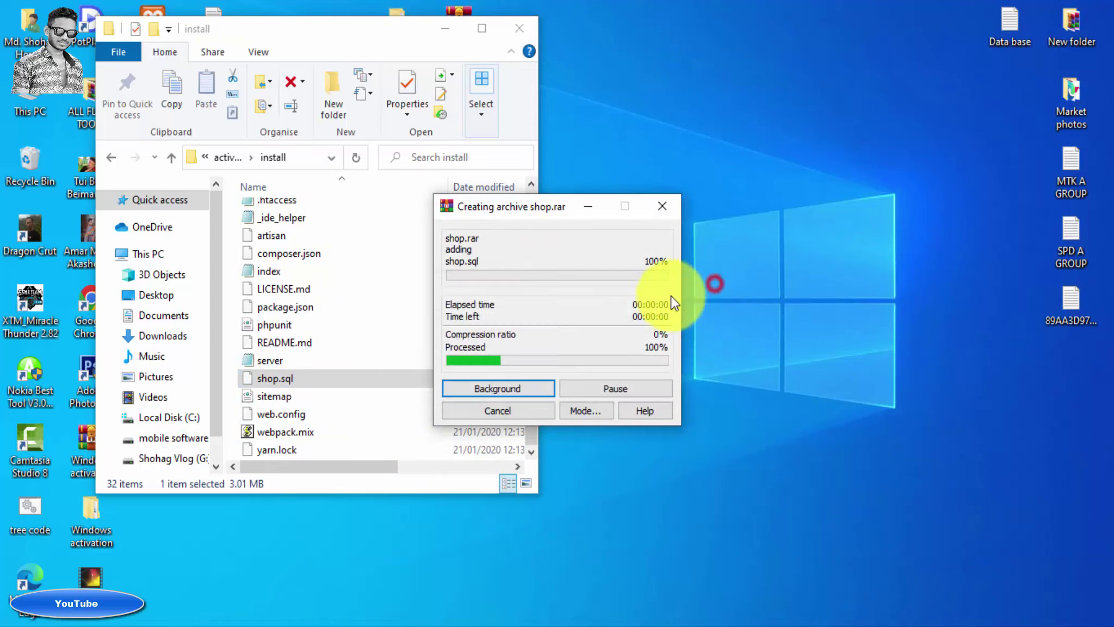
{"action": "left_click", "coordinate": [814, 172]}
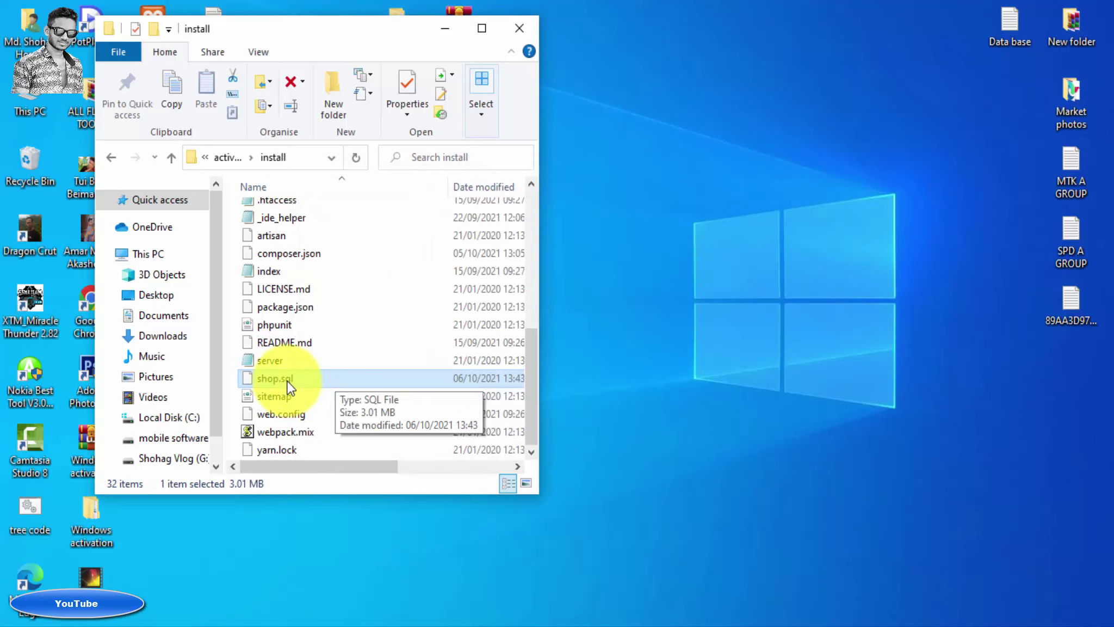
{"action": "right_click", "coordinate": [287, 384]}
{"action": "left_click", "coordinate": [354, 384]}
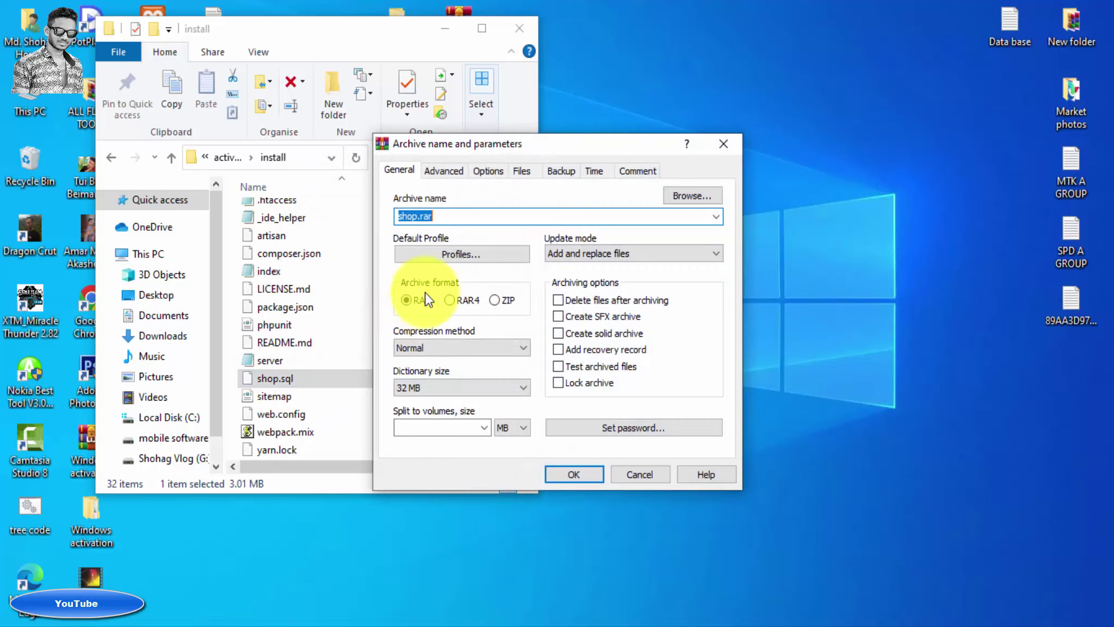
{"action": "left_click", "coordinate": [574, 473]}
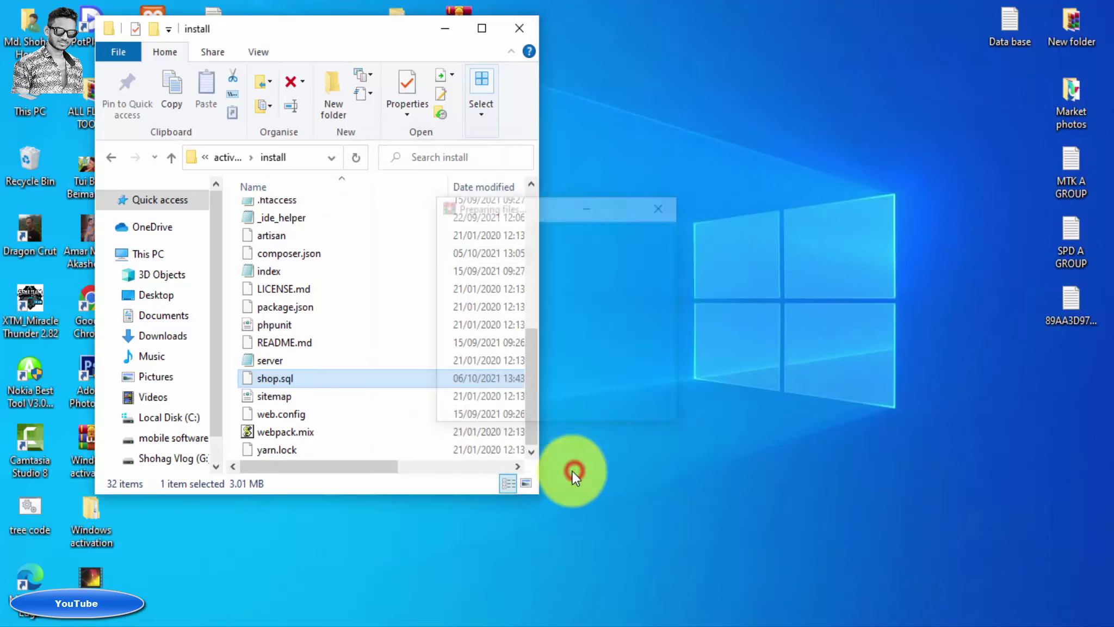
Move the shop archive to the desktop, copy it back into install, and close Explorer
{"action": "left_click", "coordinate": [293, 395]}
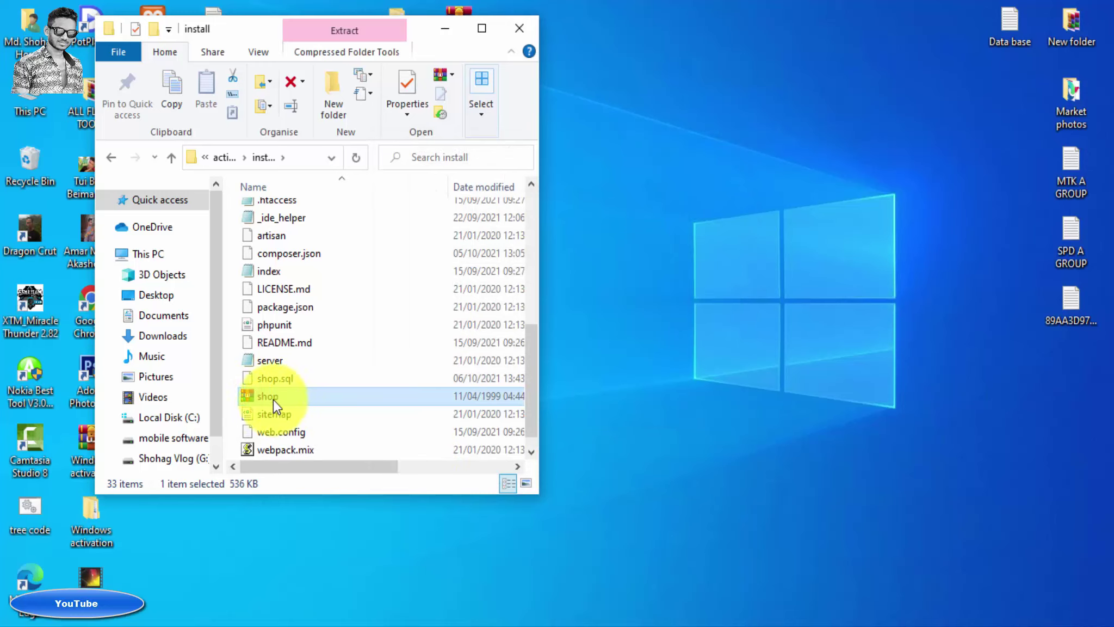
{"action": "left_click_drag", "start_coordinate": [273, 398], "coordinate": [658, 460]}
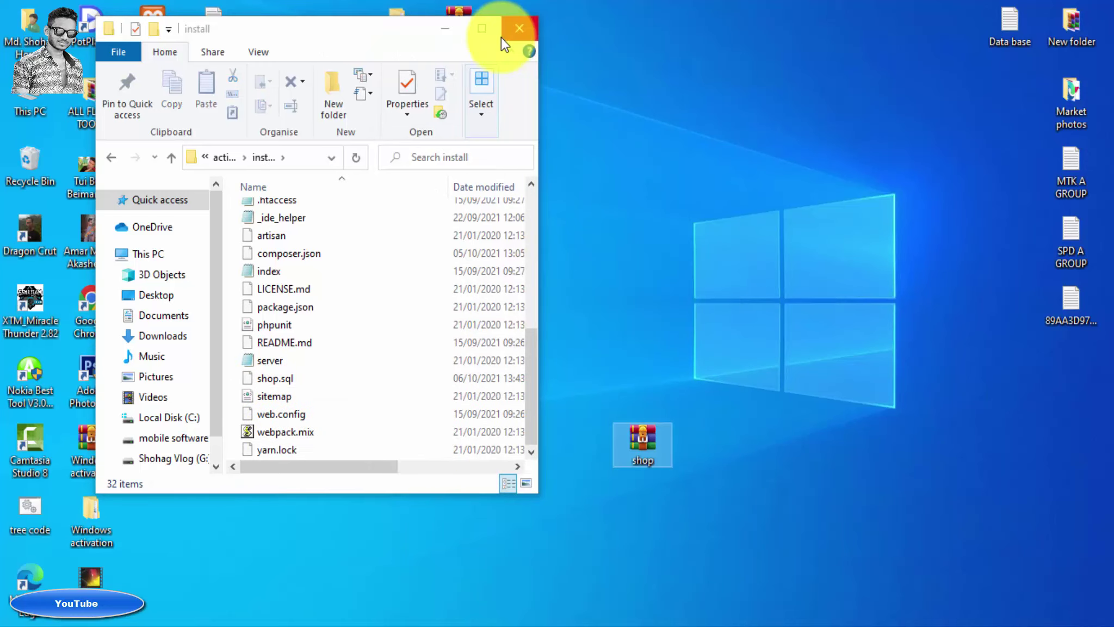
{"action": "right_click", "coordinate": [660, 444]}
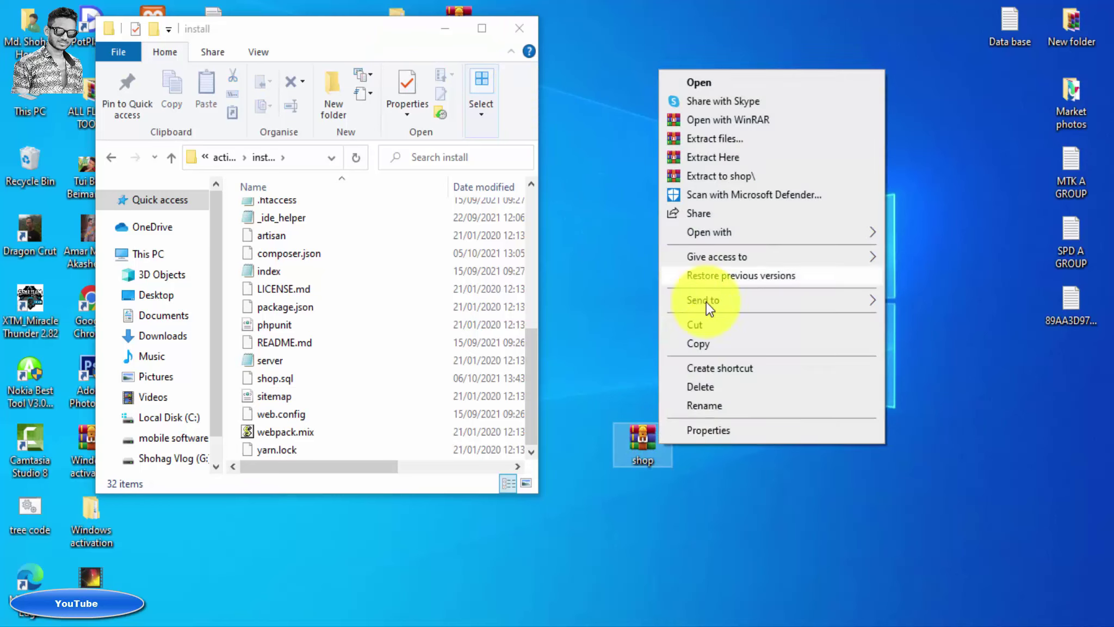
{"action": "left_click", "coordinate": [709, 343]}
{"action": "right_click", "coordinate": [234, 323]}
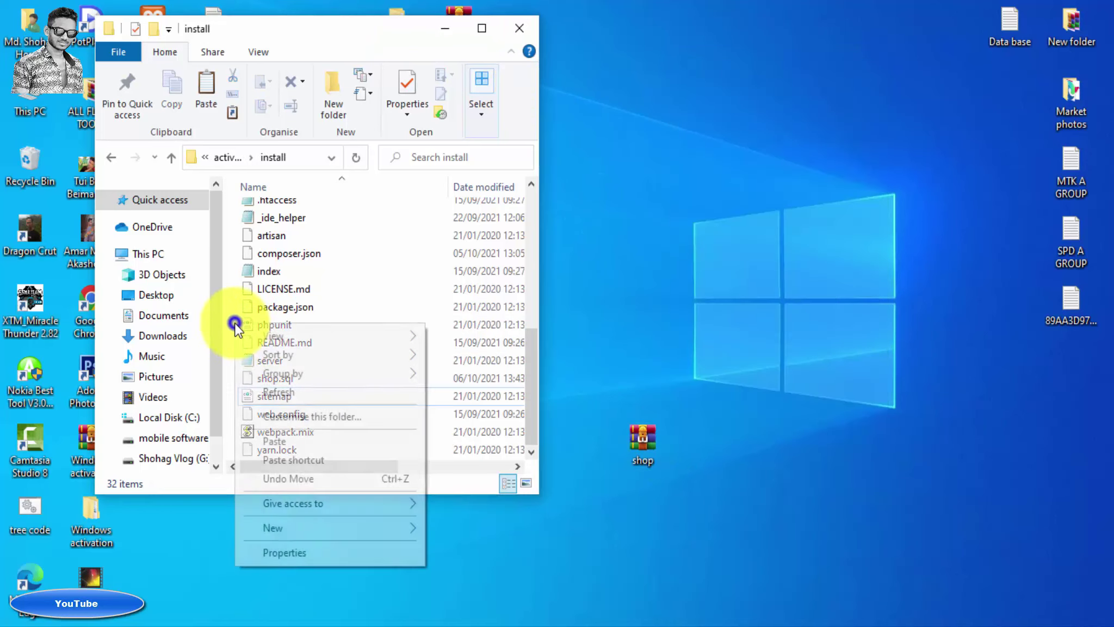
{"action": "left_click", "coordinate": [271, 442]}
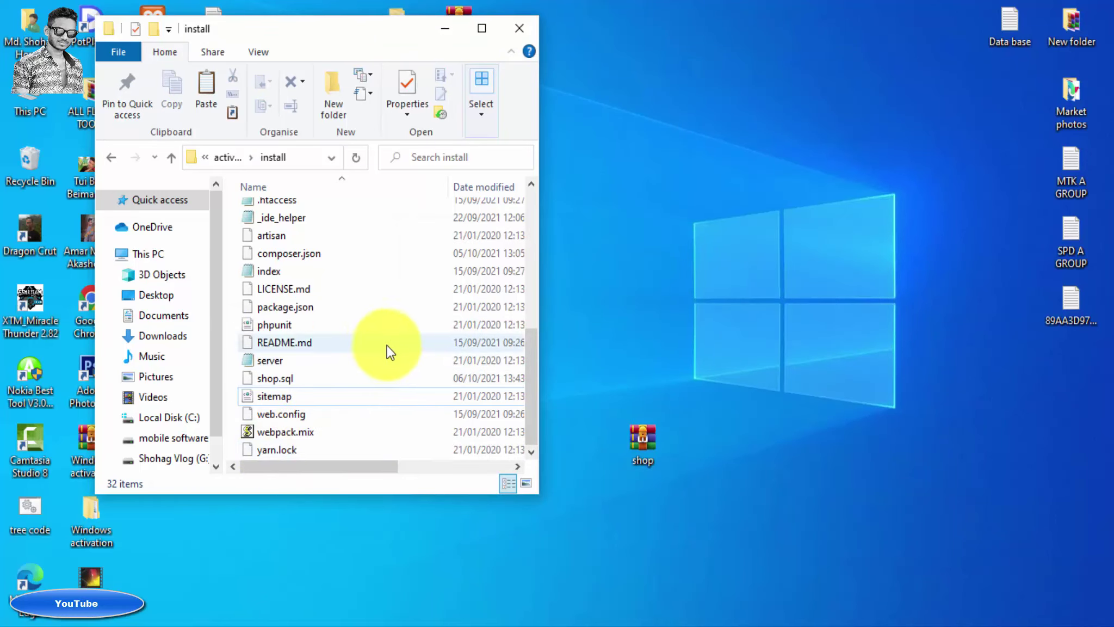
{"action": "left_click", "coordinate": [520, 28]}
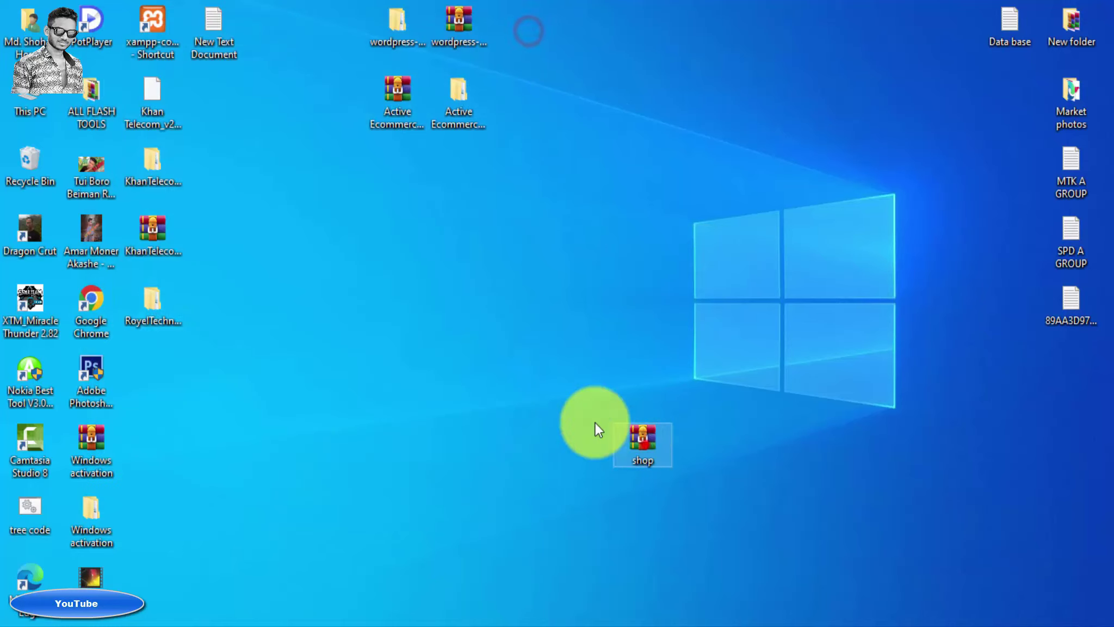
{"action": "left_click_drag", "start_coordinate": [645, 444], "coordinate": [437, 272]}
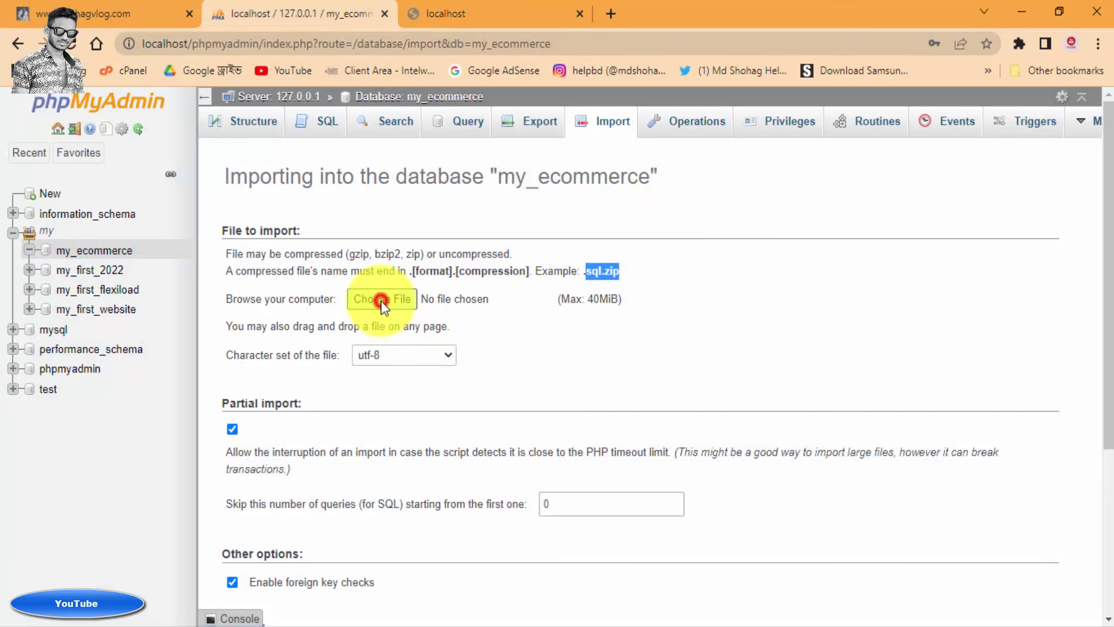
Choose shop.zip from the Desktop as the import file and start importing into my_ecommerce
{"action": "left_click", "coordinate": [376, 301]}
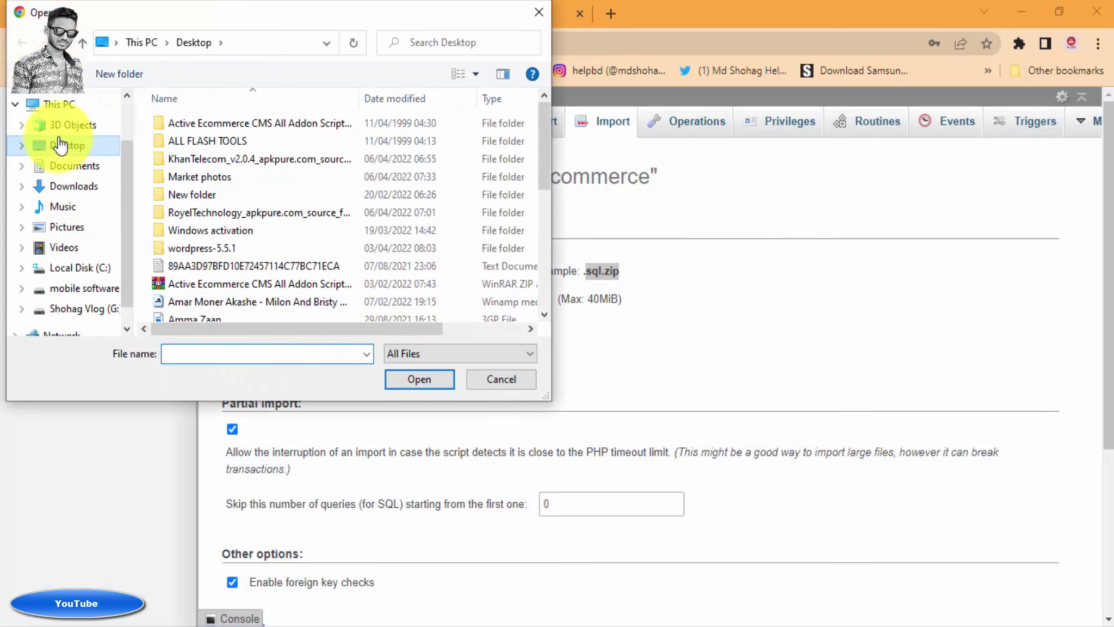
{"action": "left_click", "coordinate": [58, 148]}
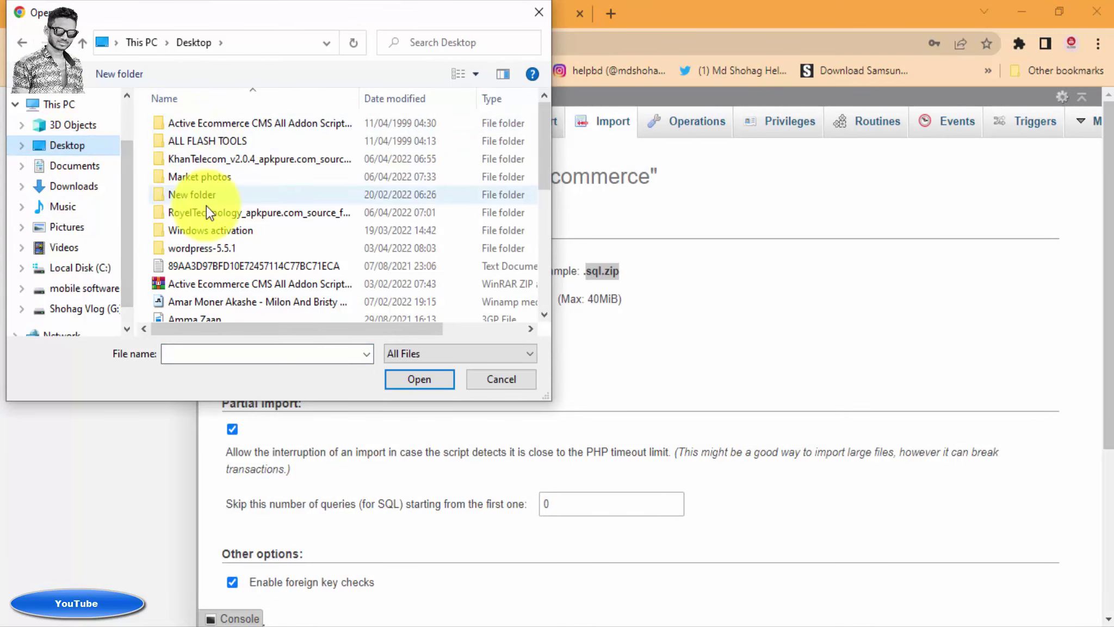
{"action": "scroll", "coordinate": [219, 289], "scroll_direction": "down", "scroll_amount": 5}
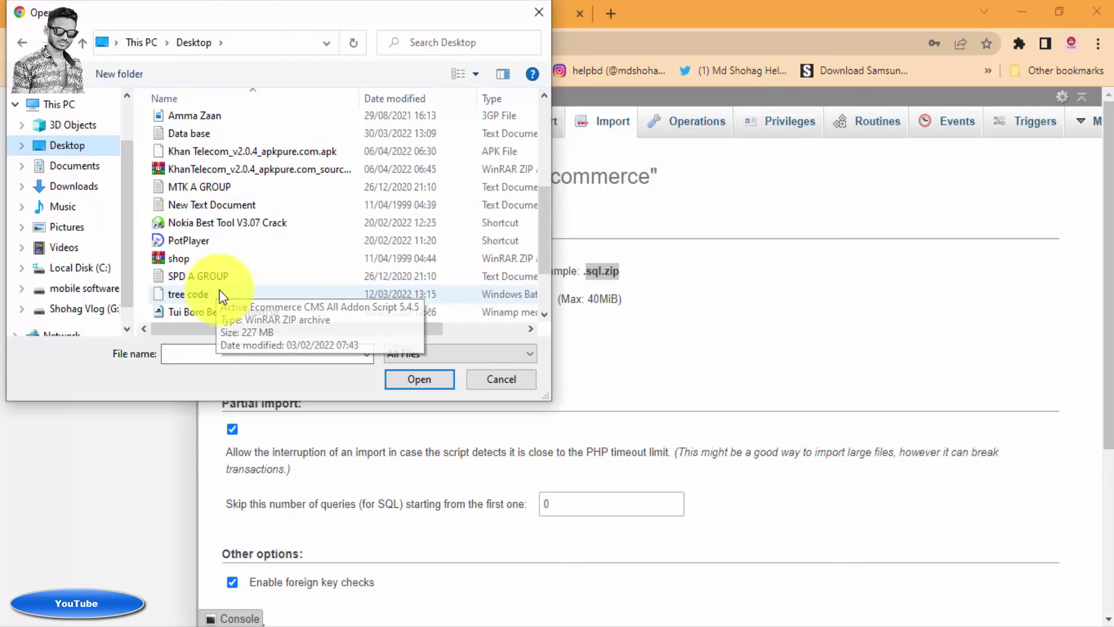
{"action": "left_click", "coordinate": [178, 205]}
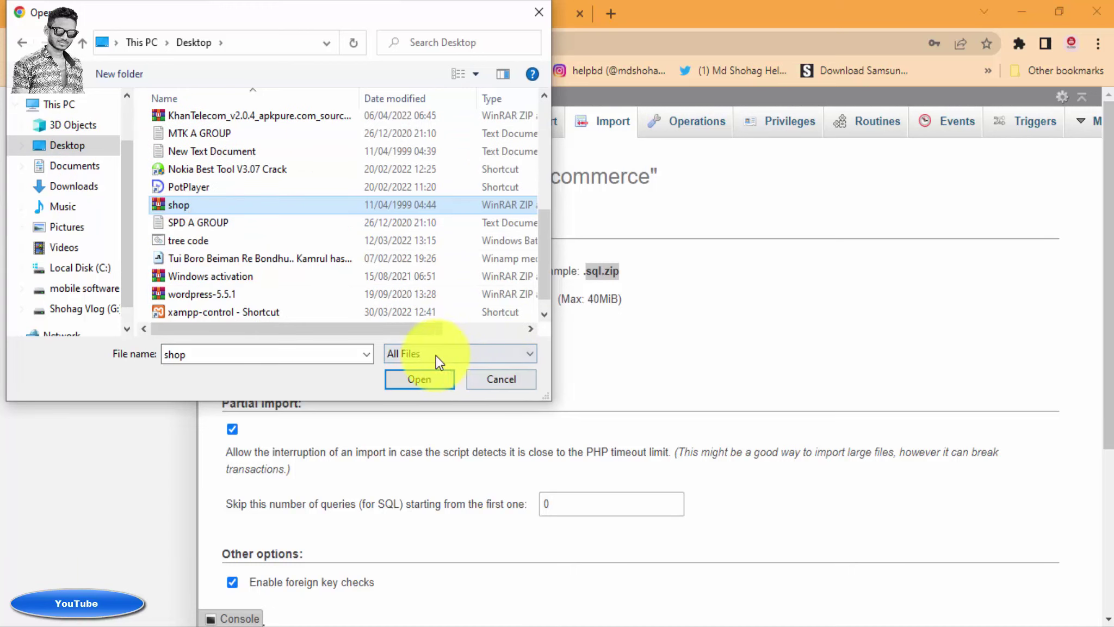
{"action": "left_click", "coordinate": [423, 380]}
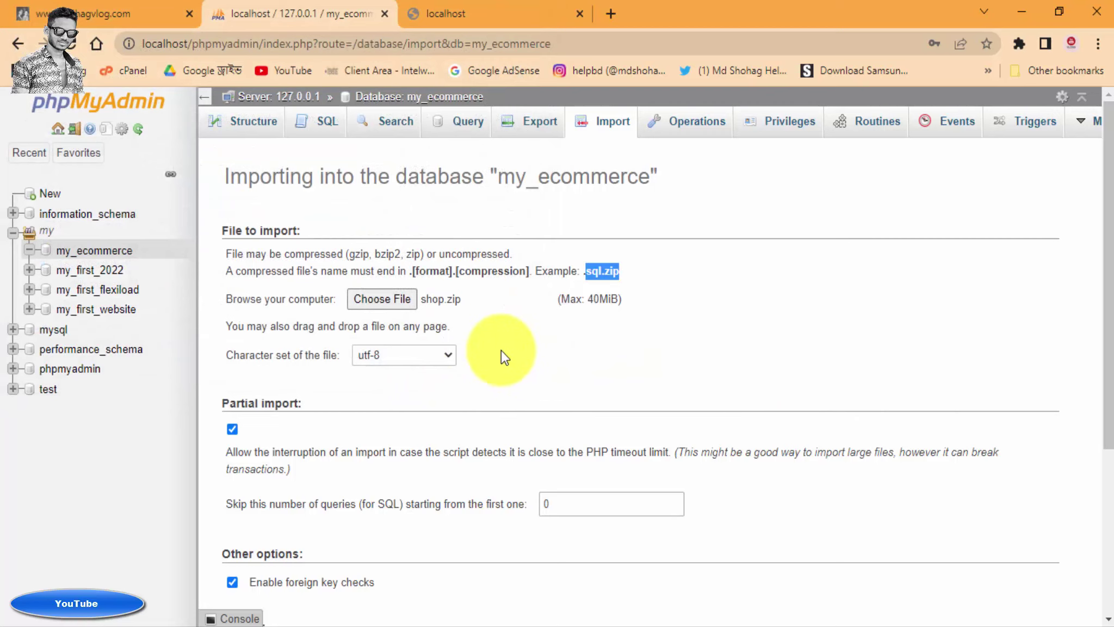
{"action": "scroll", "coordinate": [502, 351], "scroll_direction": "down", "scroll_amount": 2}
{"action": "scroll", "coordinate": [501, 354], "scroll_direction": "down", "scroll_amount": 3}
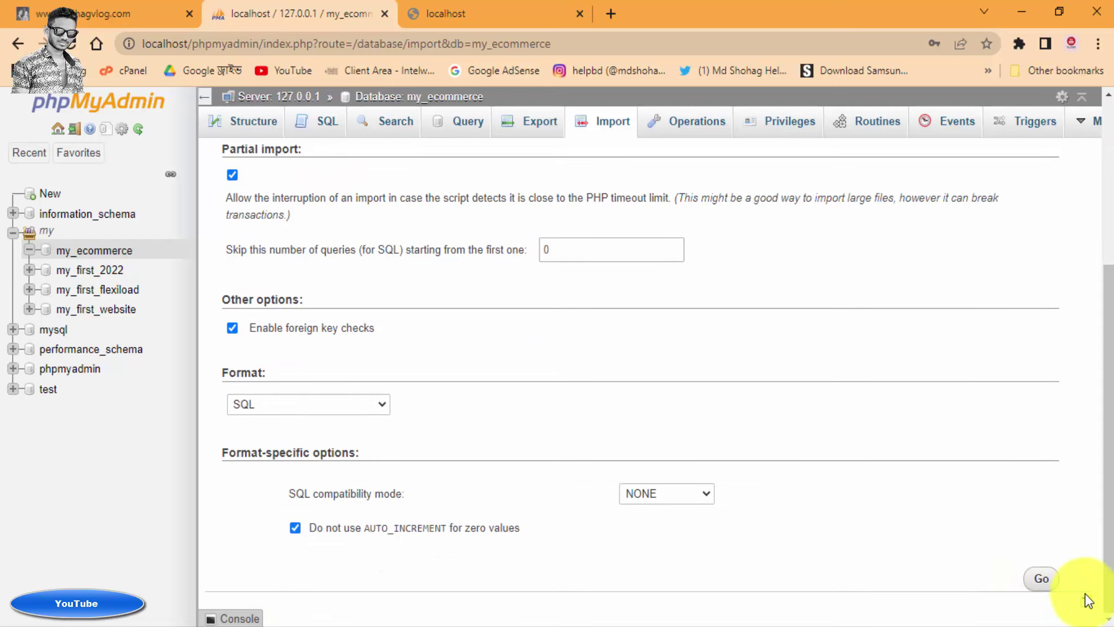
{"action": "left_click", "coordinate": [1041, 578]}
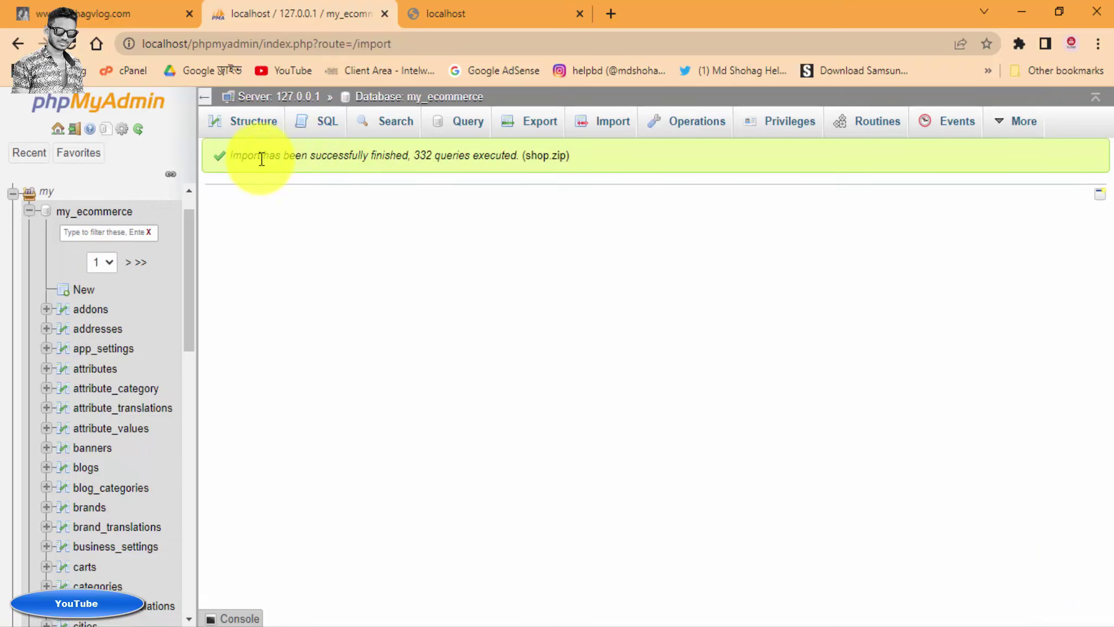
Check the 332-query success message and my_ecommerce's new tables, then return to the installer tab
{"action": "left_click_drag", "start_coordinate": [229, 156], "coordinate": [578, 166]}
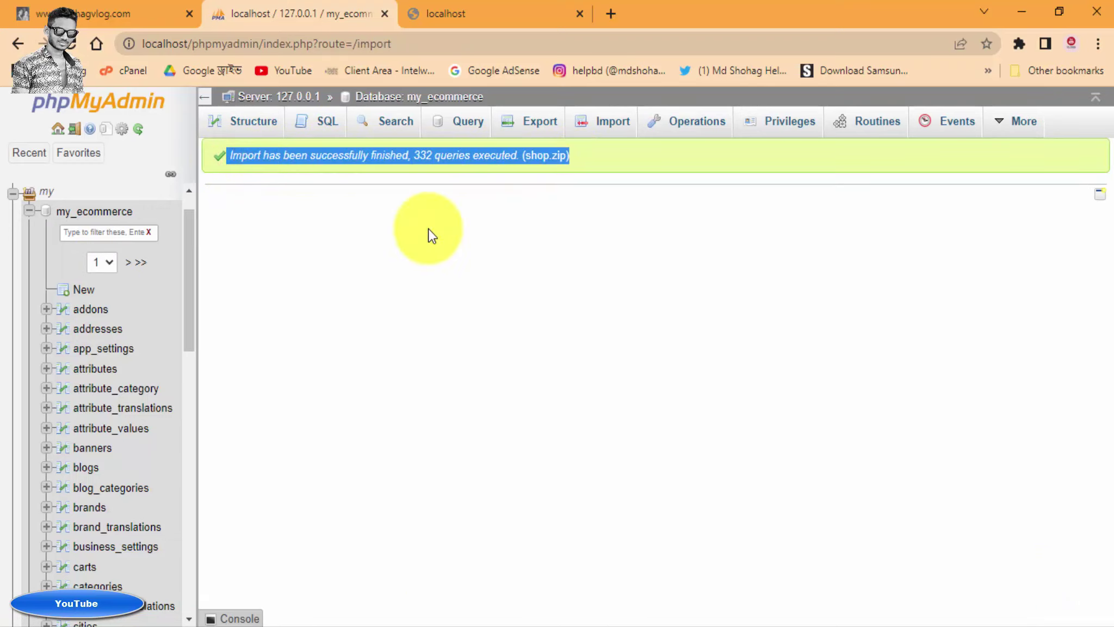
{"action": "left_click_drag", "start_coordinate": [192, 303], "coordinate": [209, 589]}
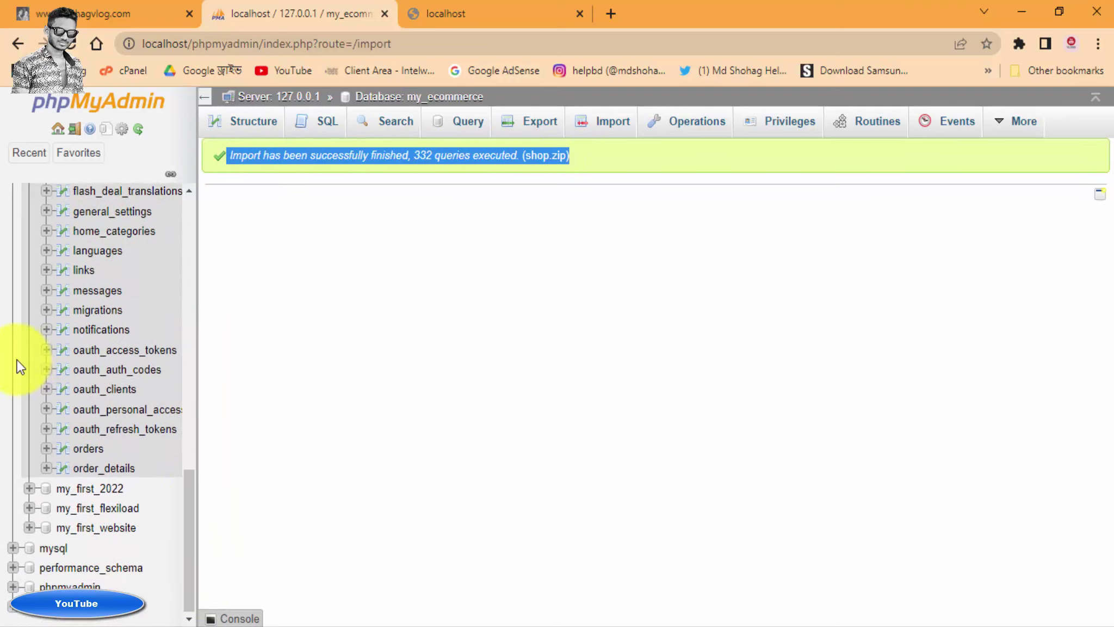
{"action": "scroll", "coordinate": [13, 356], "scroll_direction": "up", "scroll_amount": 15}
{"action": "scroll", "coordinate": [14, 302], "scroll_direction": "up", "scroll_amount": 3}
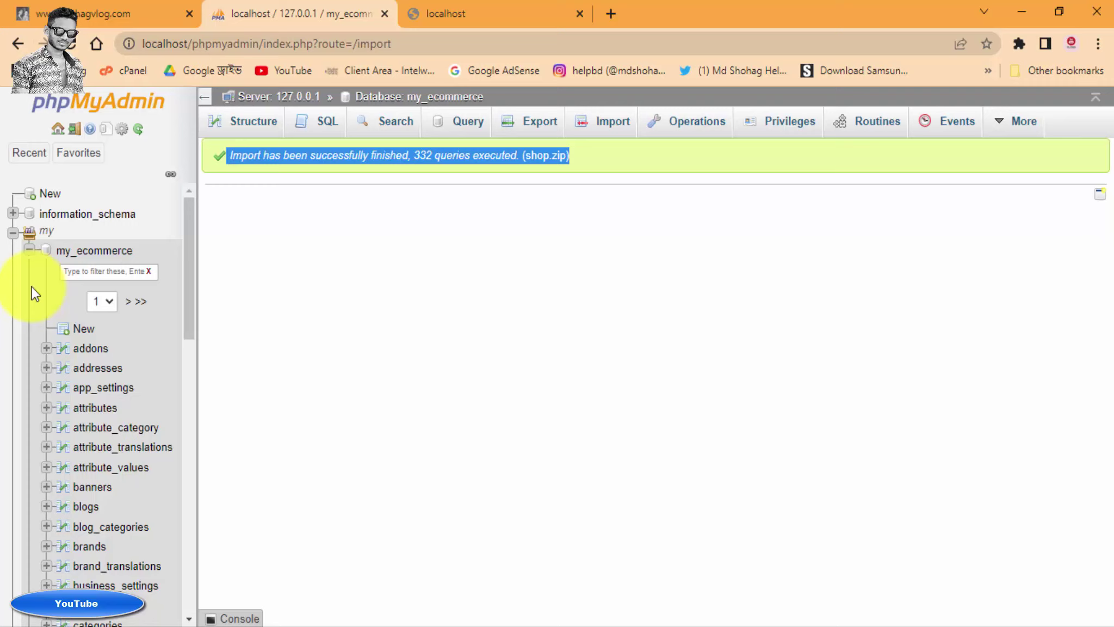
{"action": "left_click", "coordinate": [29, 249]}
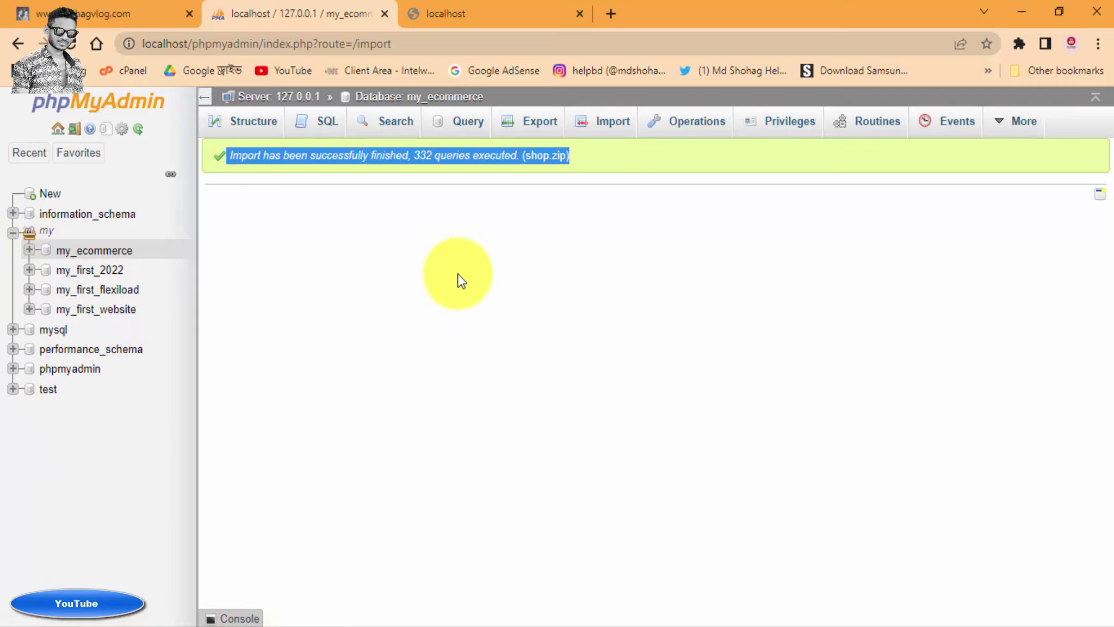
{"action": "left_click", "coordinate": [475, 13]}
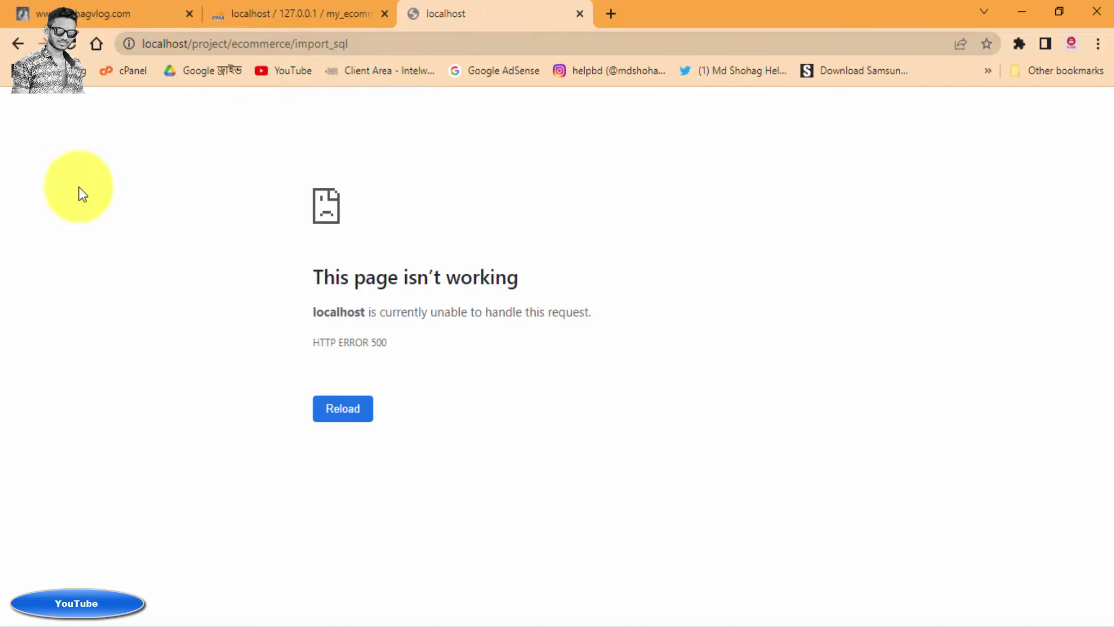
Reload the failing page, rerun the installer's Import SQL, and reload the HTTP 500 result
{"action": "left_click", "coordinate": [70, 47]}
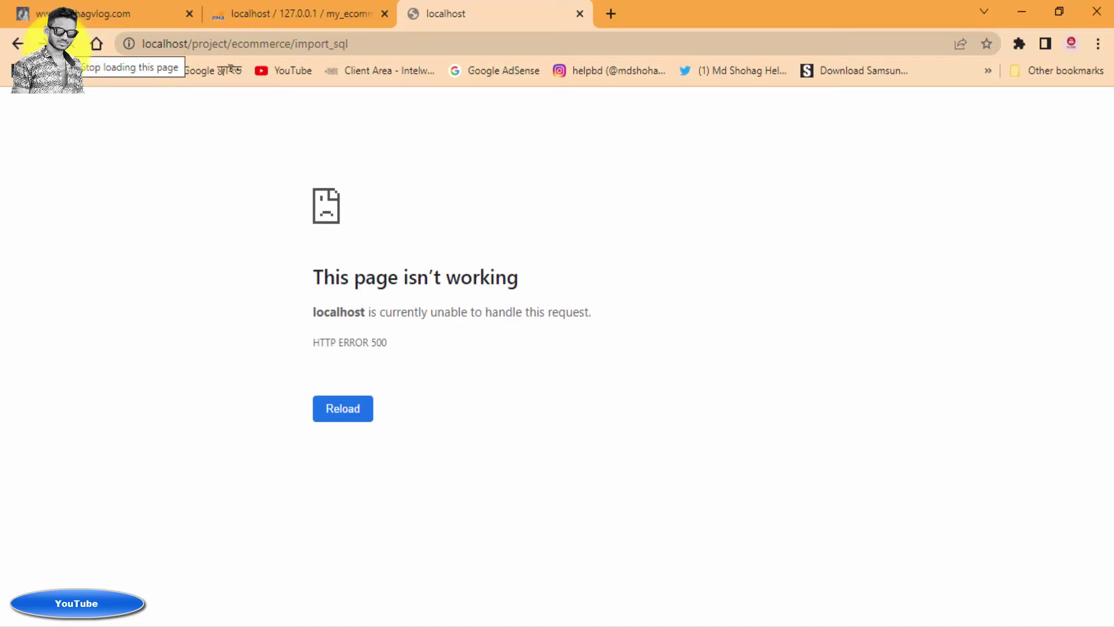
{"action": "left_click", "coordinate": [17, 44]}
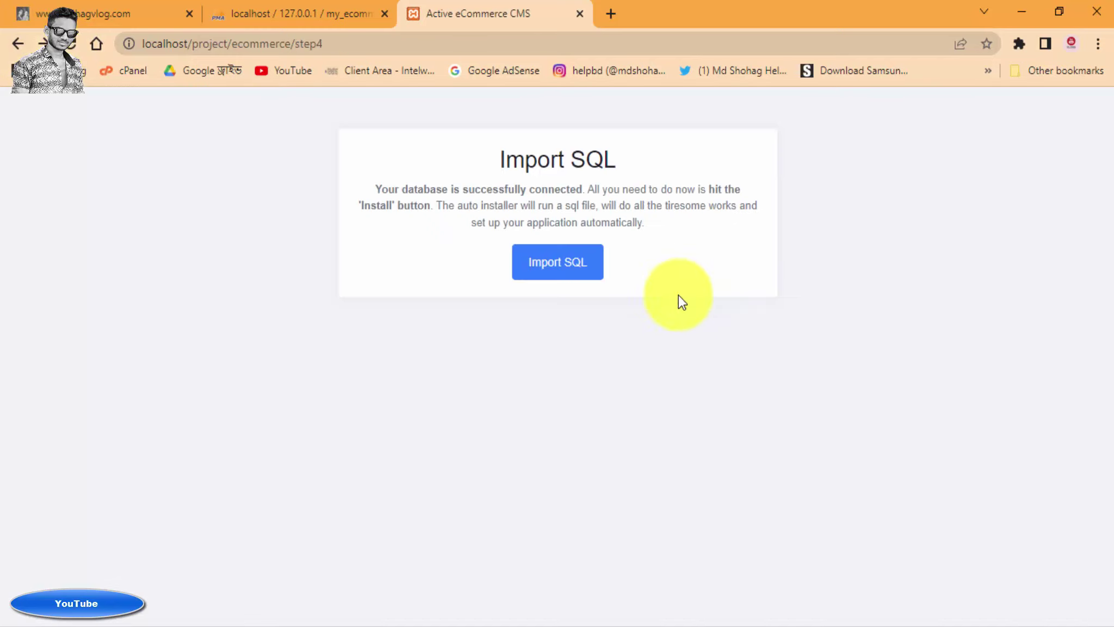
{"action": "left_click", "coordinate": [551, 263]}
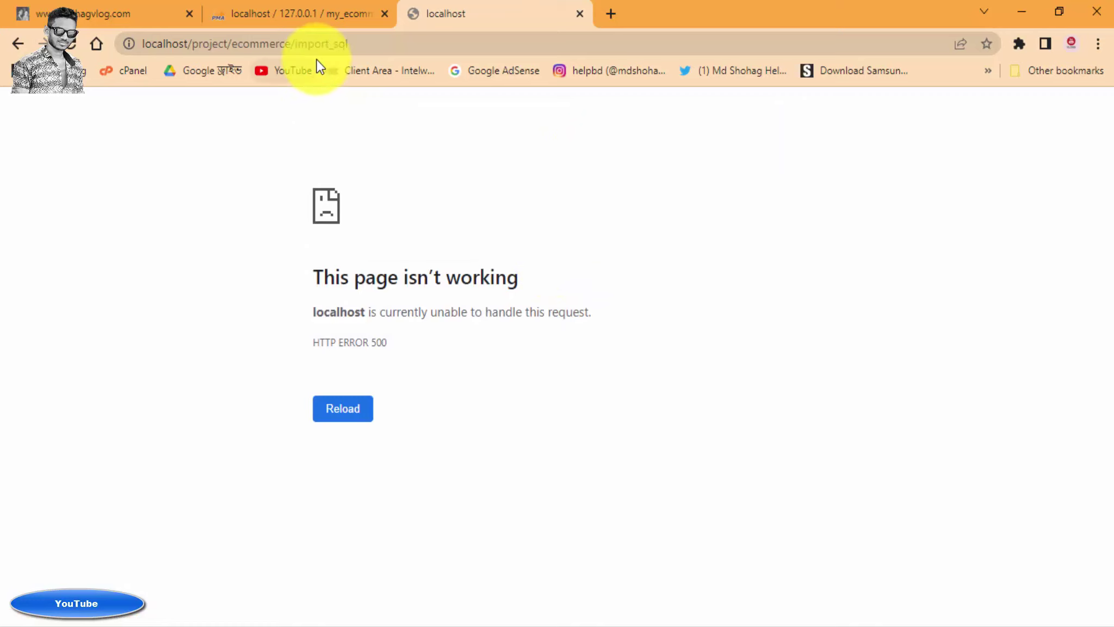
{"action": "left_click", "coordinate": [363, 412]}
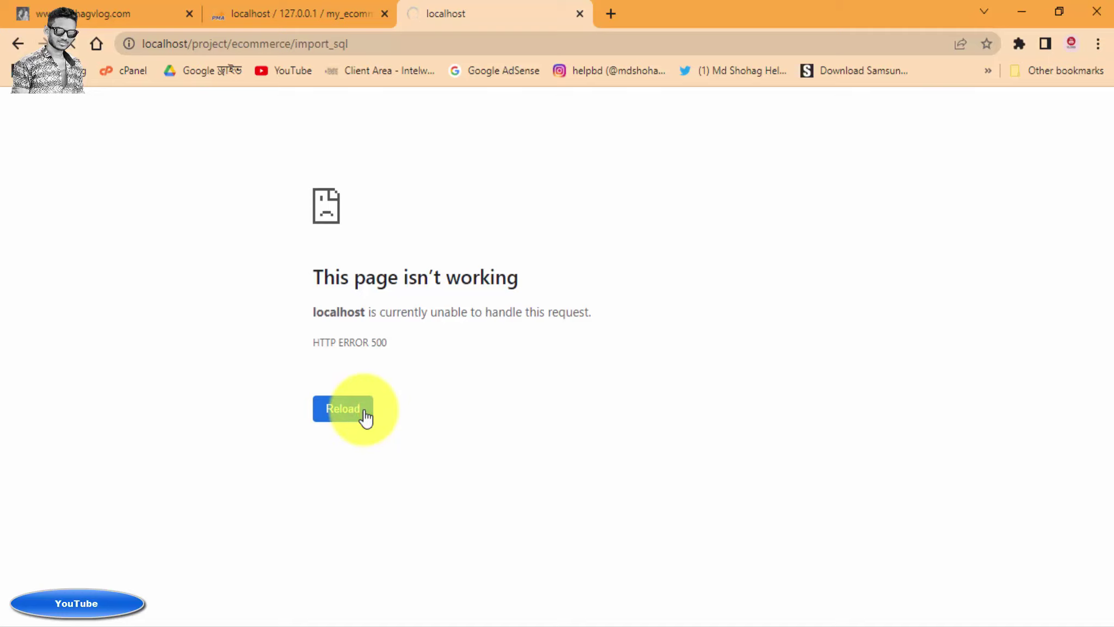
Recheck my_ecommerce's tables in phpMyAdmin, then go back to the installer's step4 address
{"action": "left_click", "coordinate": [320, 15]}
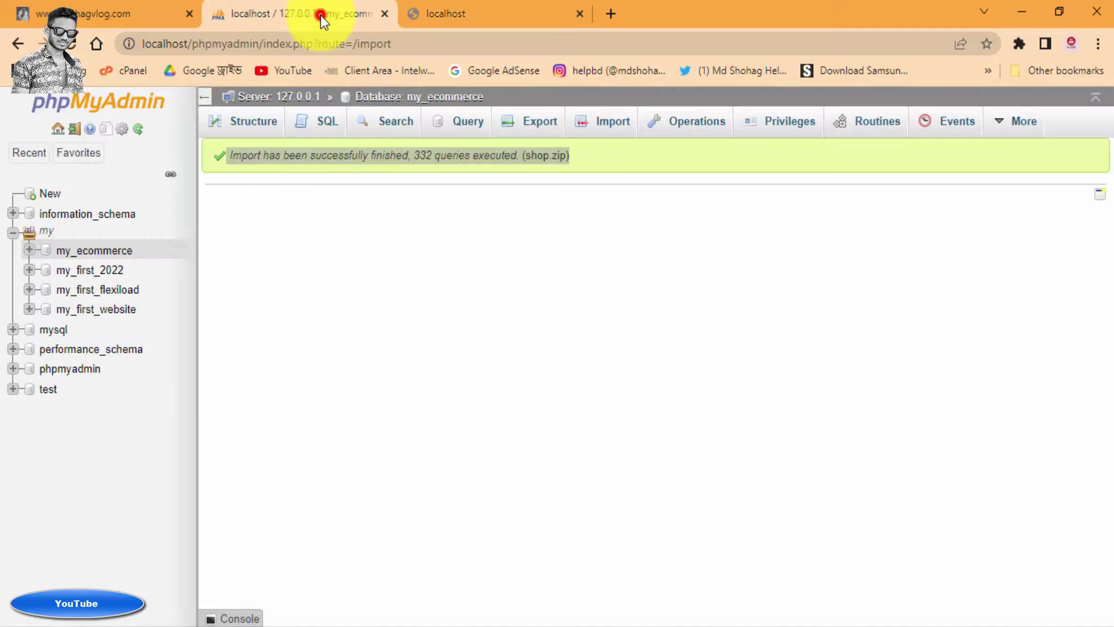
{"action": "left_click", "coordinate": [29, 251]}
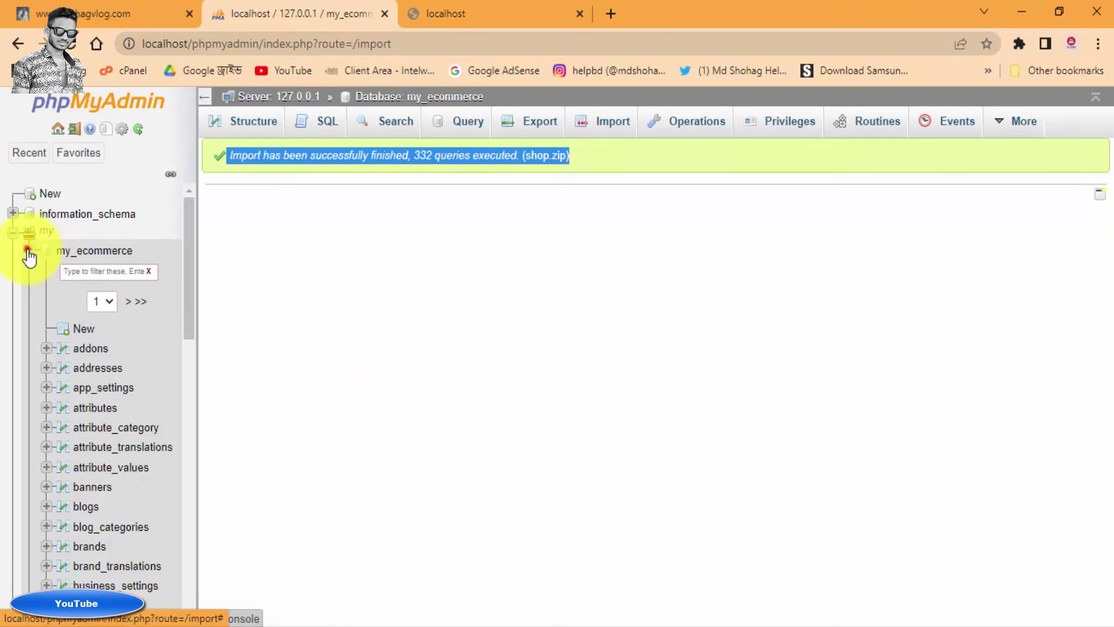
{"action": "left_click", "coordinate": [29, 250]}
{"action": "left_click", "coordinate": [462, 15]}
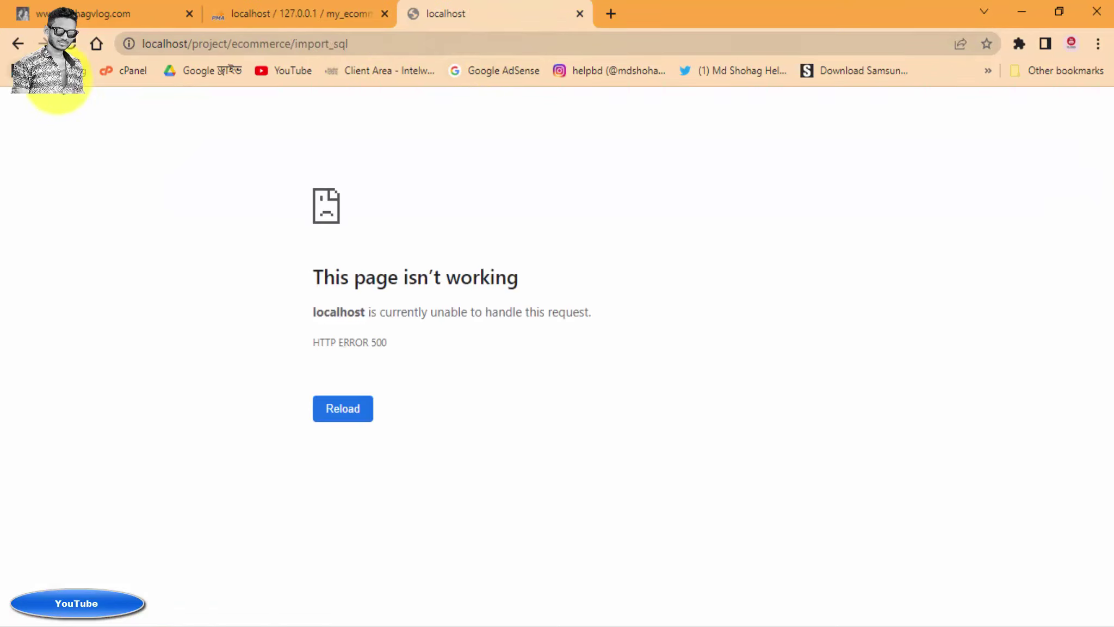
{"action": "left_click", "coordinate": [17, 44]}
{"action": "left_click", "coordinate": [350, 44]}
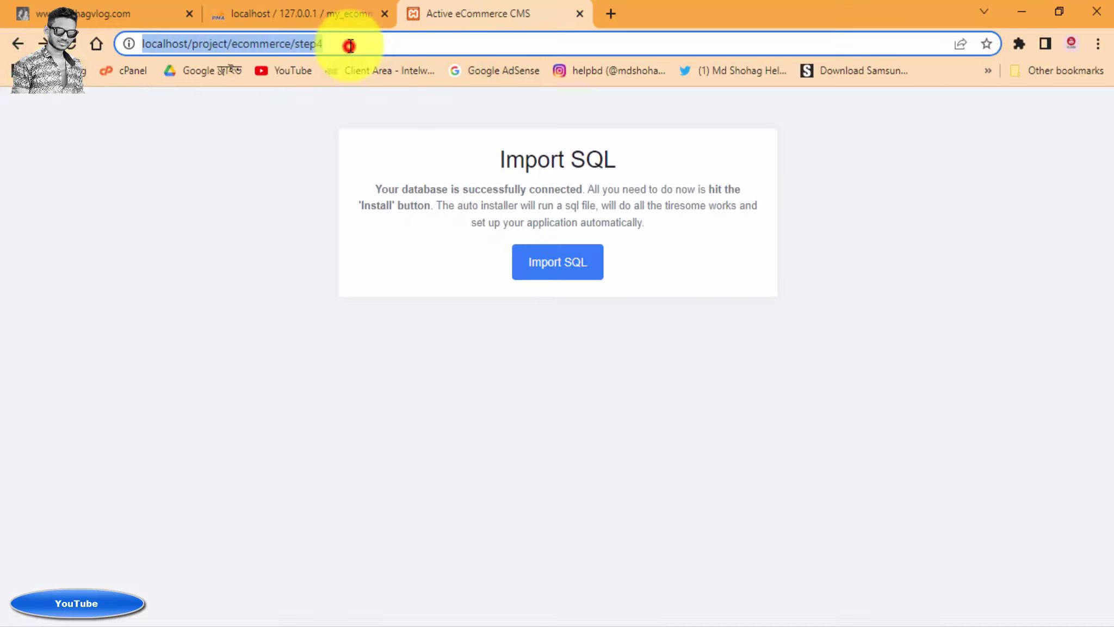
{"action": "double_click", "coordinate": [350, 43]}
{"action": "left_click", "coordinate": [350, 43]}
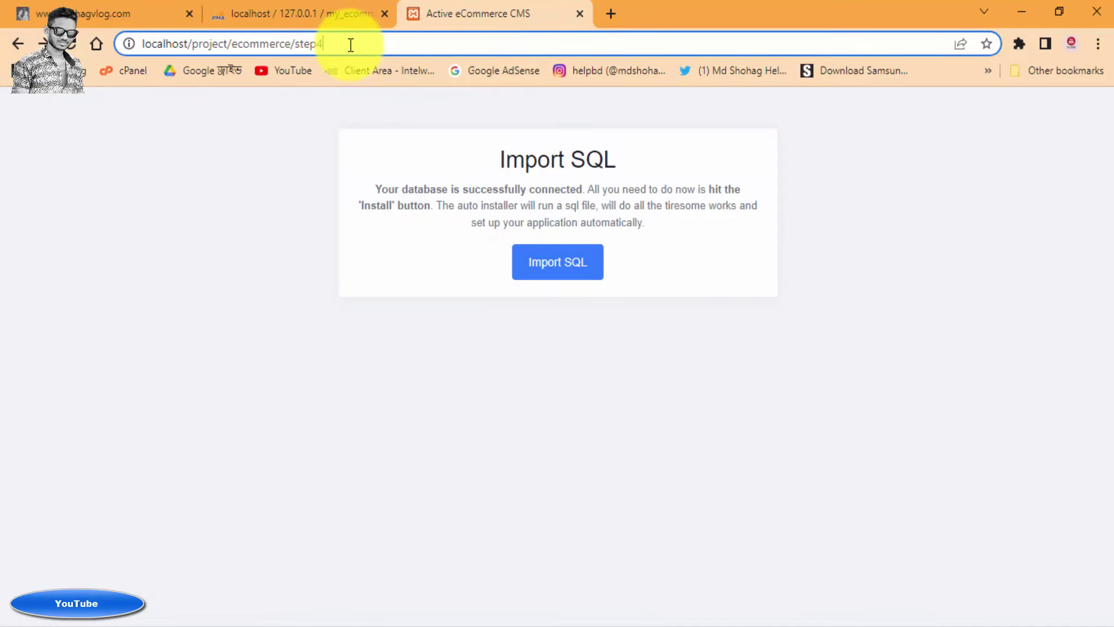
Change the installer address from step4 to step5 and load the settings form
{"action": "key", "text": "BackSpace"}
{"action": "triple_click", "coordinate": [350, 44]}
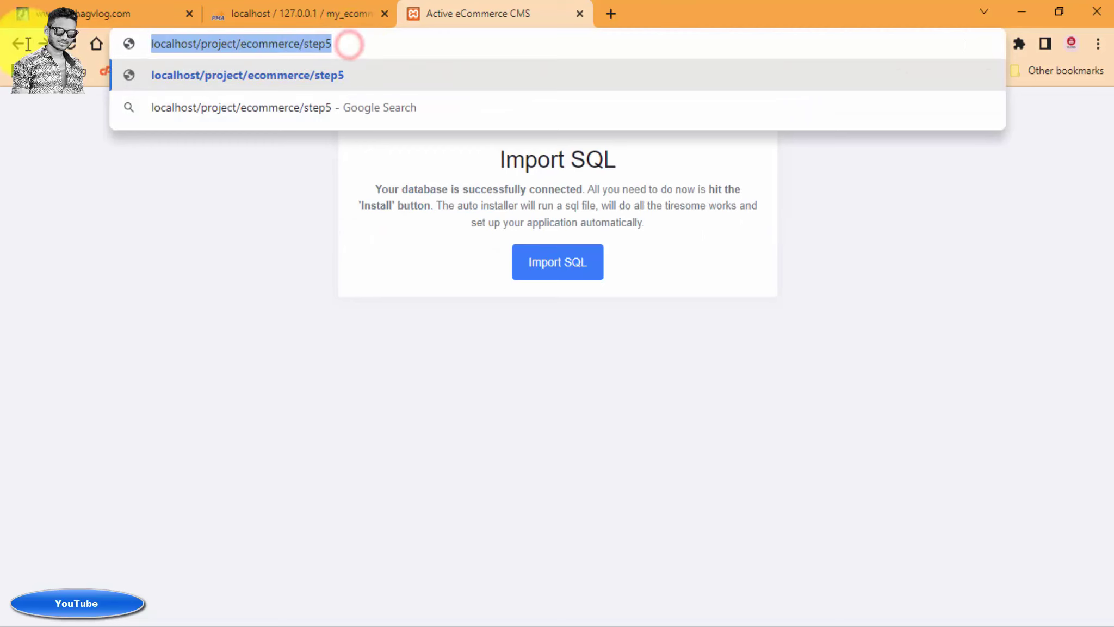
{"action": "key", "text": "Return"}
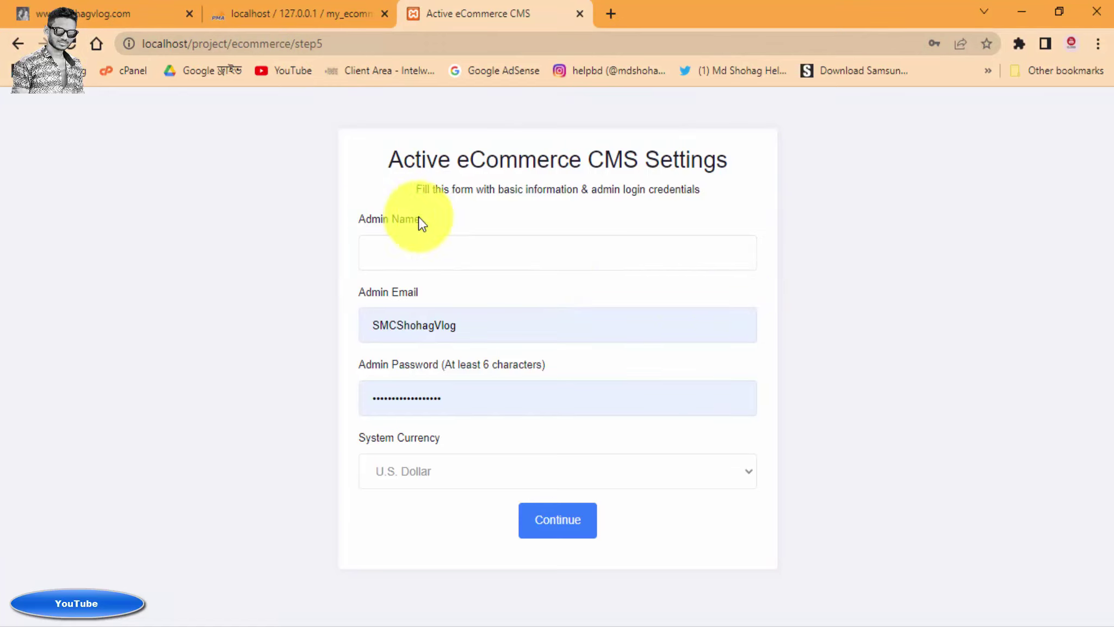
Fill Admin Name by copying the prefilled Admin Email value into it
{"action": "left_click", "coordinate": [389, 242]}
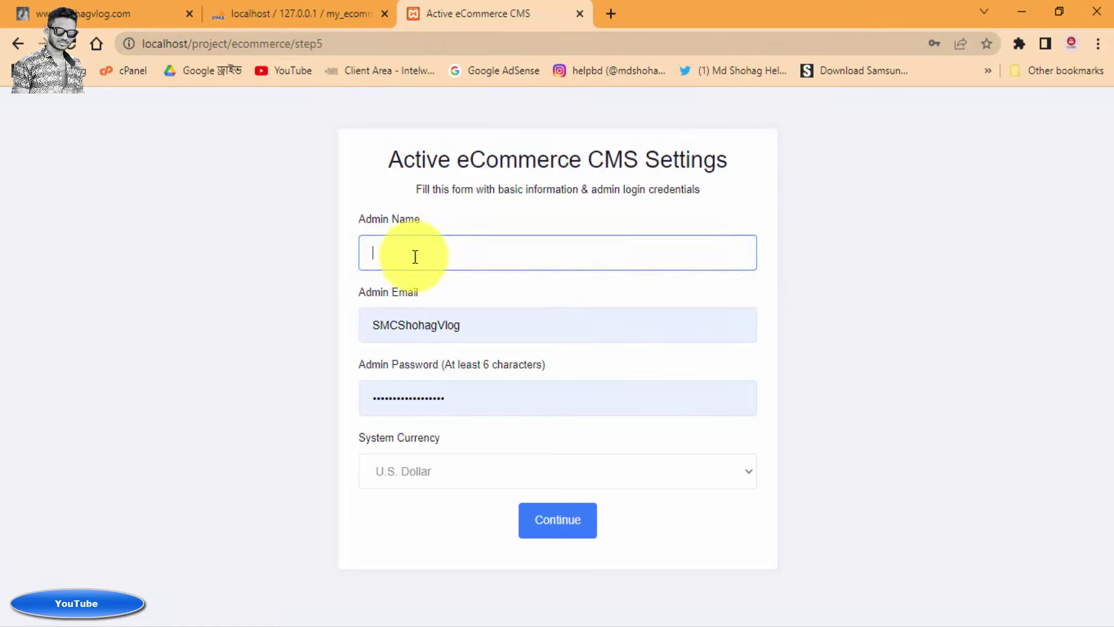
{"action": "double_click", "coordinate": [497, 326]}
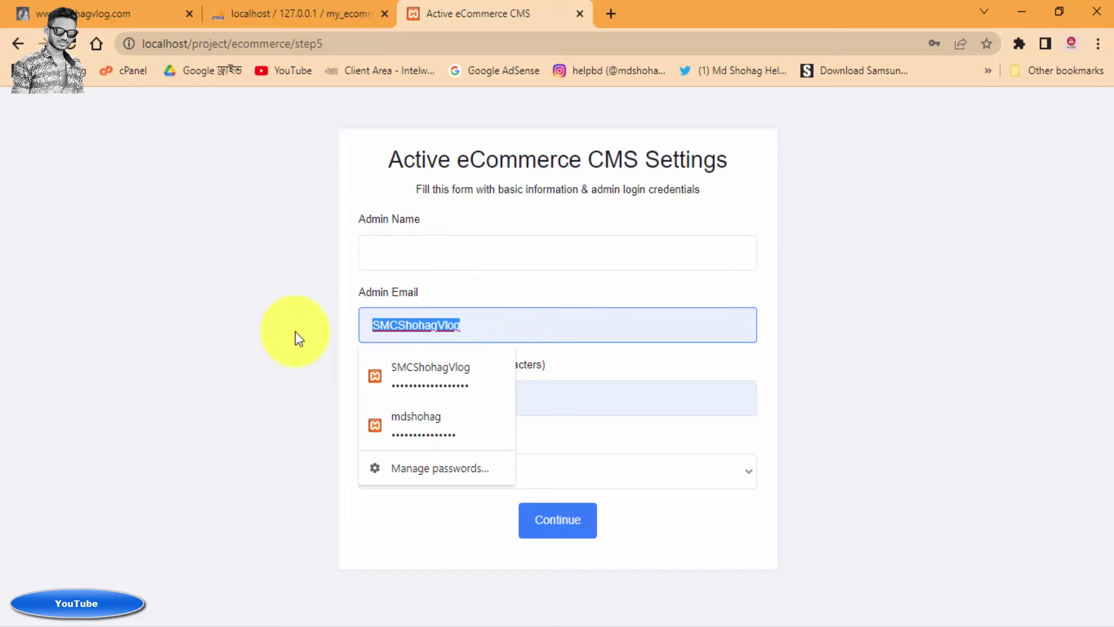
{"action": "right_click", "coordinate": [419, 325]}
{"action": "left_click", "coordinate": [460, 430]}
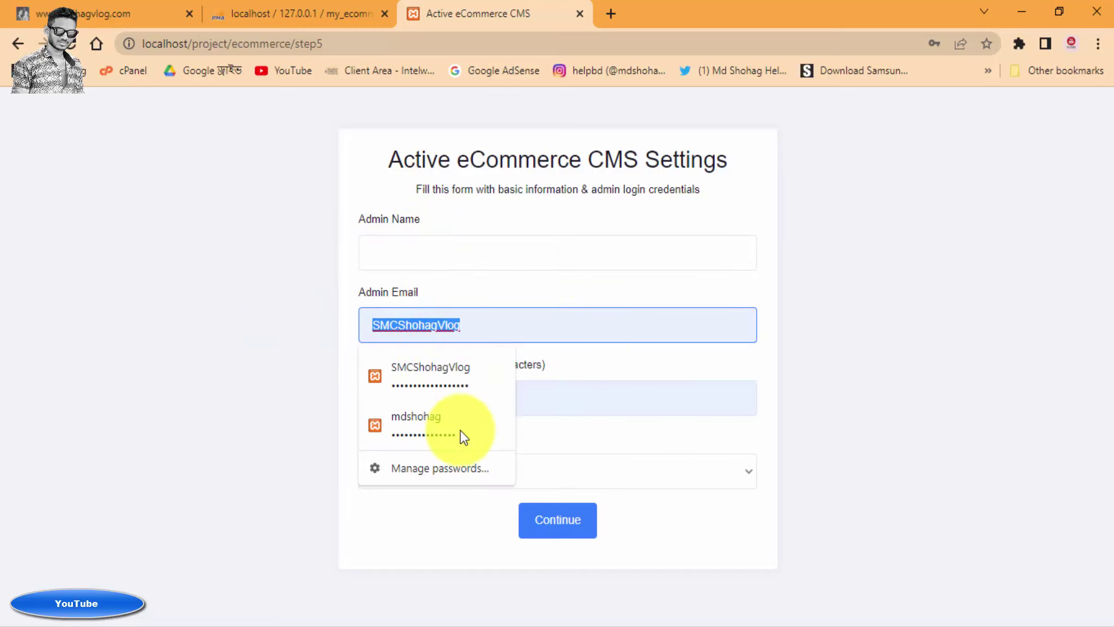
{"action": "right_click", "coordinate": [413, 256]}
{"action": "left_click", "coordinate": [454, 404]}
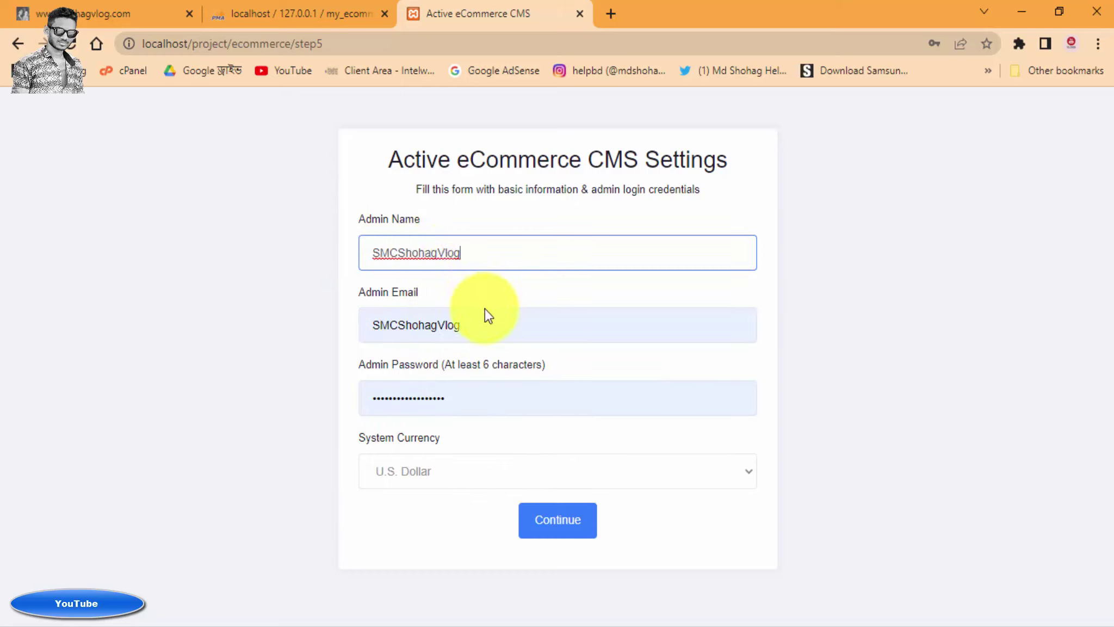
Fill Admin Email and Admin Password from the browser's saved login suggestions
{"action": "double_click", "coordinate": [484, 324]}
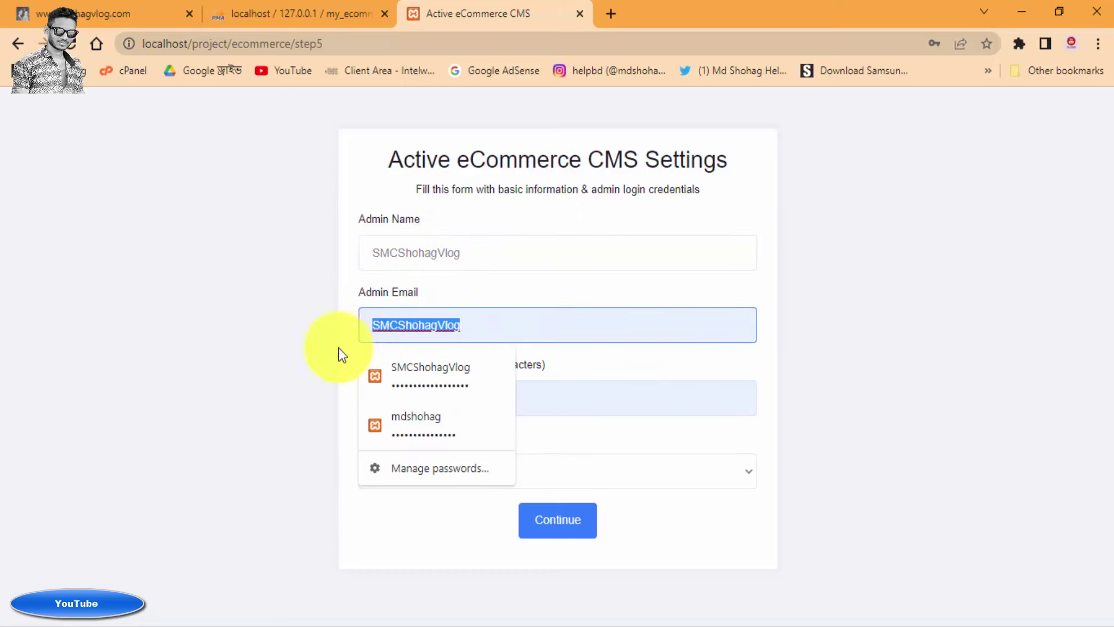
{"action": "key", "text": "BackSpace"}
{"action": "left_click", "coordinate": [394, 325]}
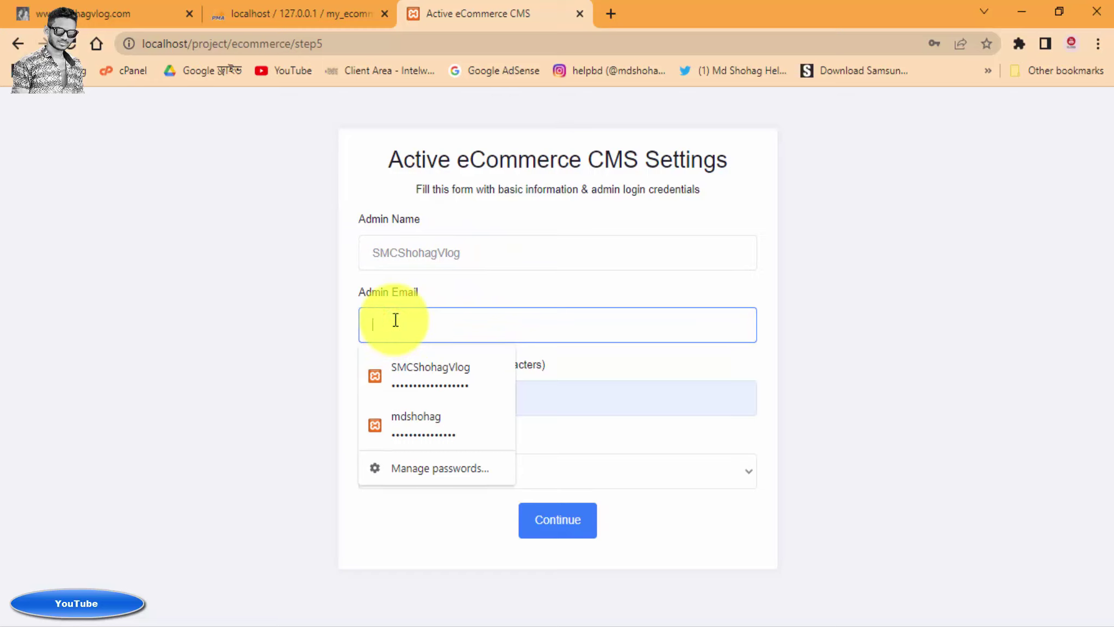
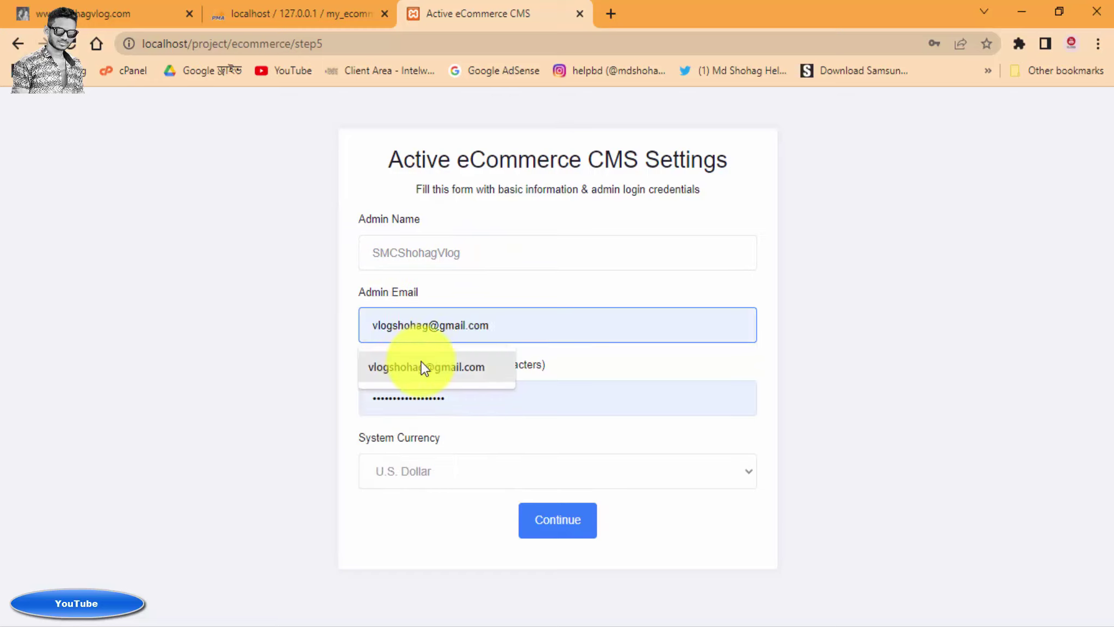
{"action": "left_click", "coordinate": [421, 361]}
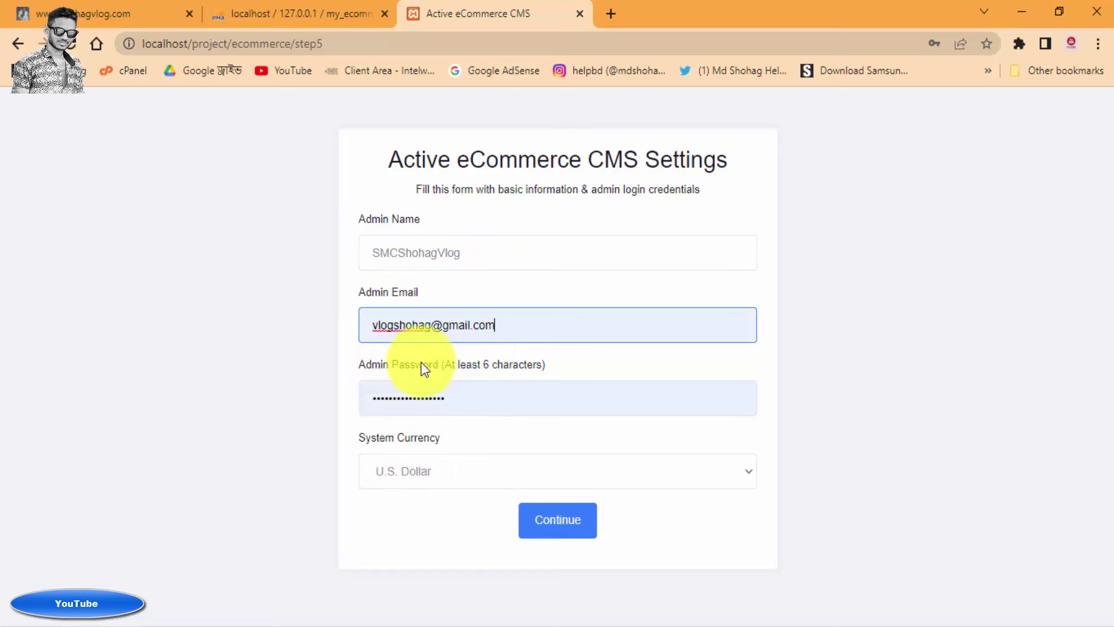
{"action": "left_click", "coordinate": [534, 330]}
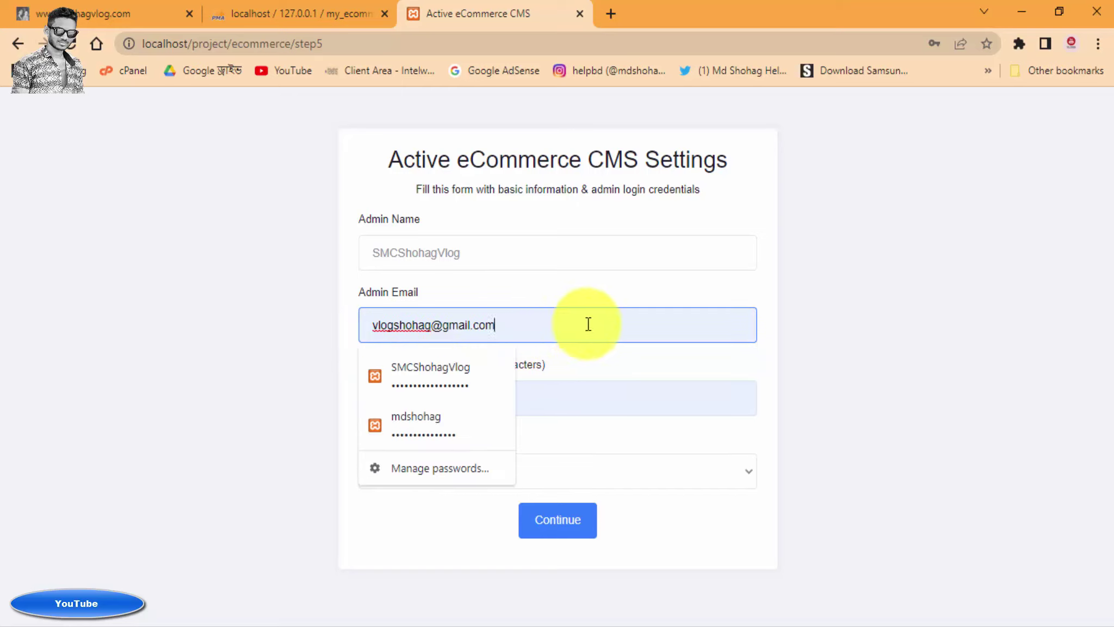
{"action": "left_click", "coordinate": [591, 401]}
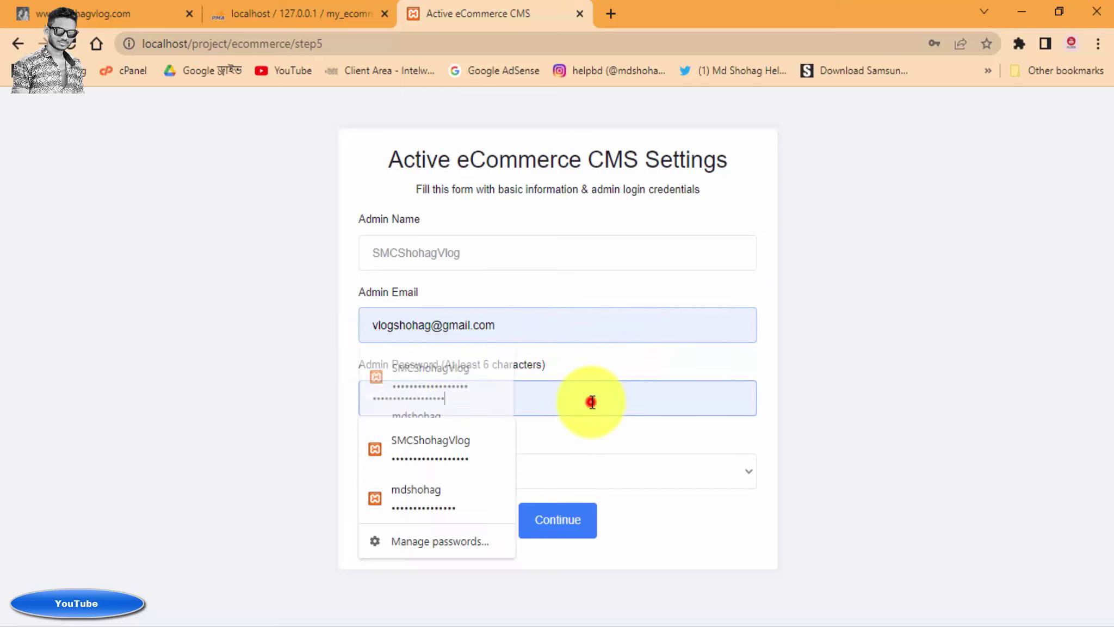
{"action": "left_click", "coordinate": [452, 448]}
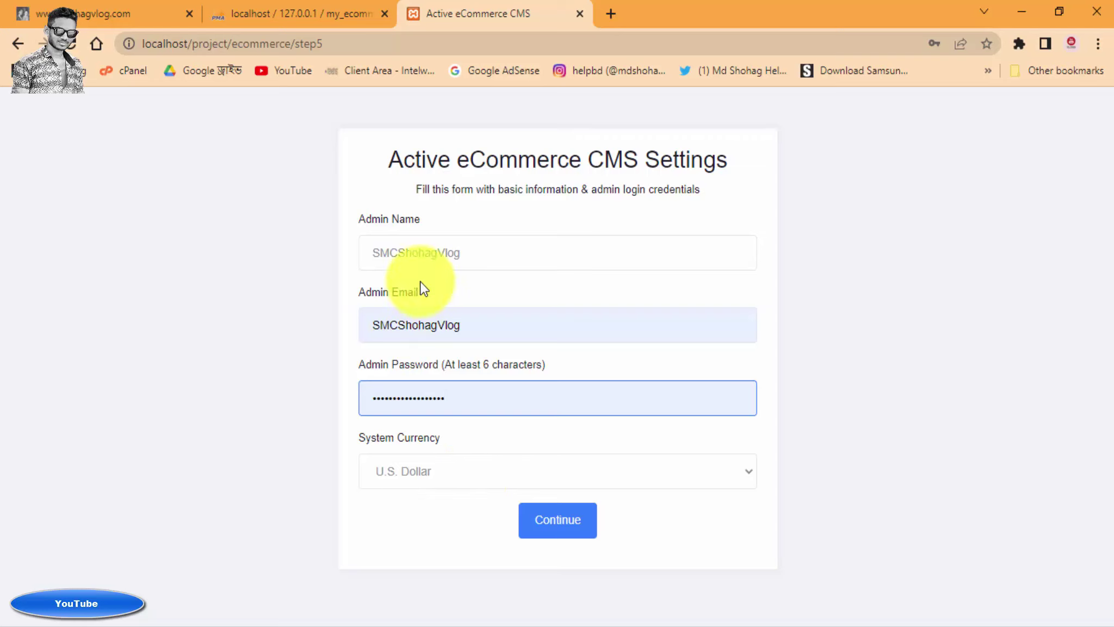
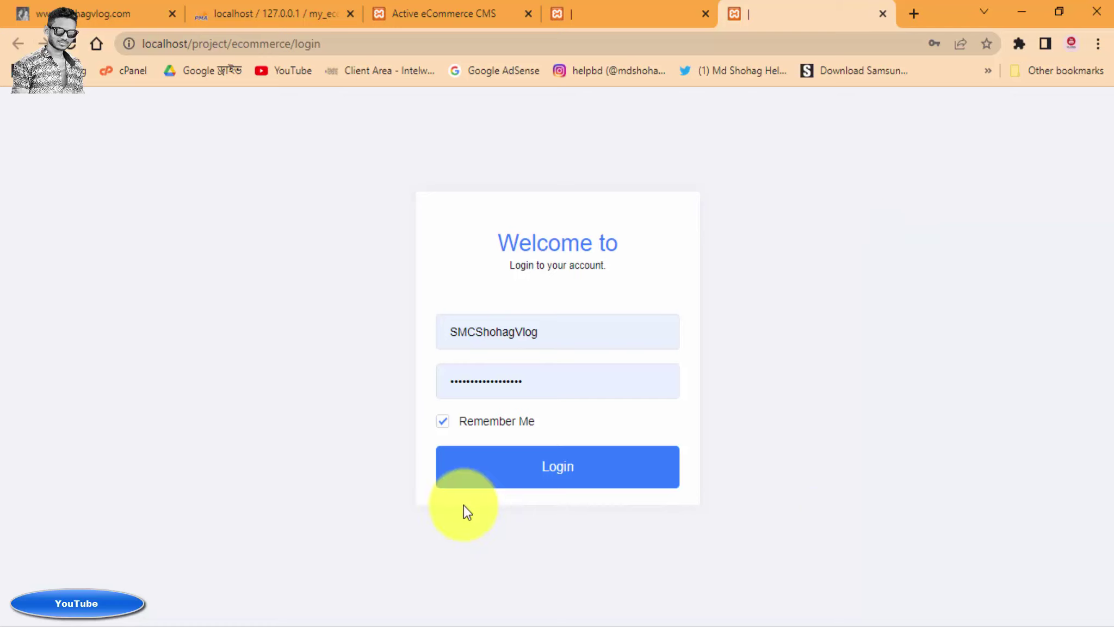
Replace the rejected username with the saved admin email and password from autofill to log in
{"action": "left_click", "coordinate": [561, 468]}
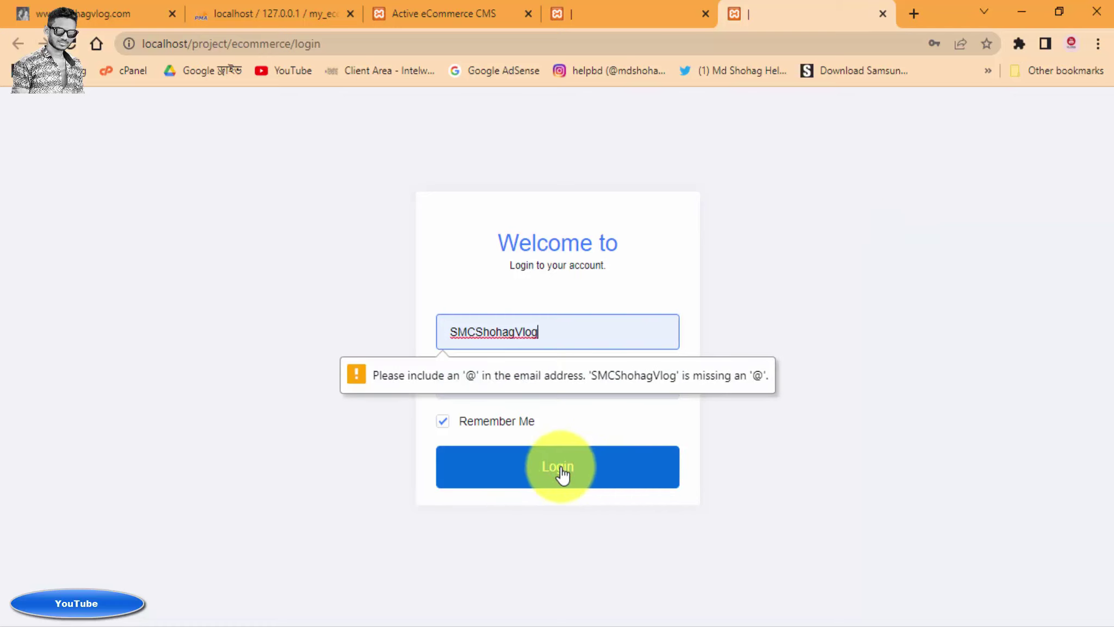
{"action": "left_click", "coordinate": [573, 330]}
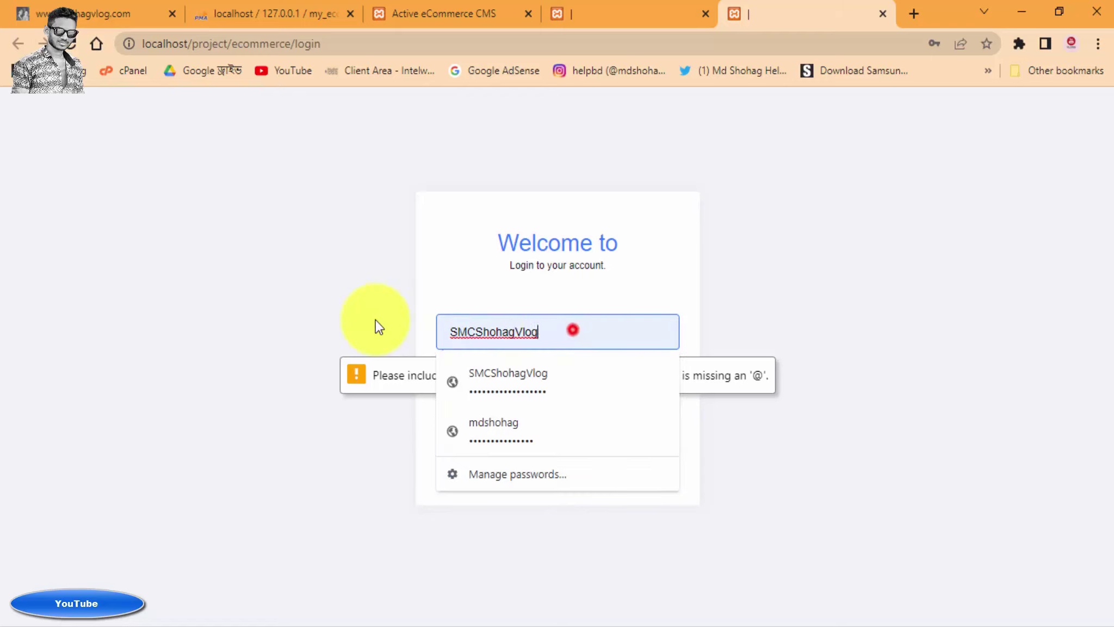
{"action": "key", "text": "BackSpace"}
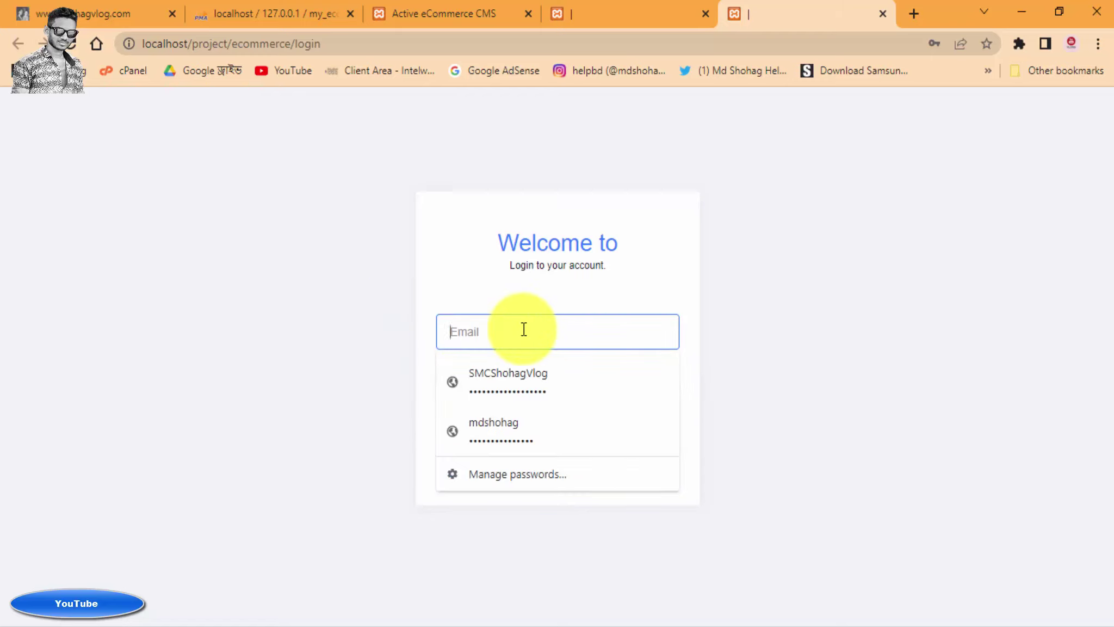
{"action": "left_click", "coordinate": [354, 339]}
{"action": "left_click", "coordinate": [571, 326]}
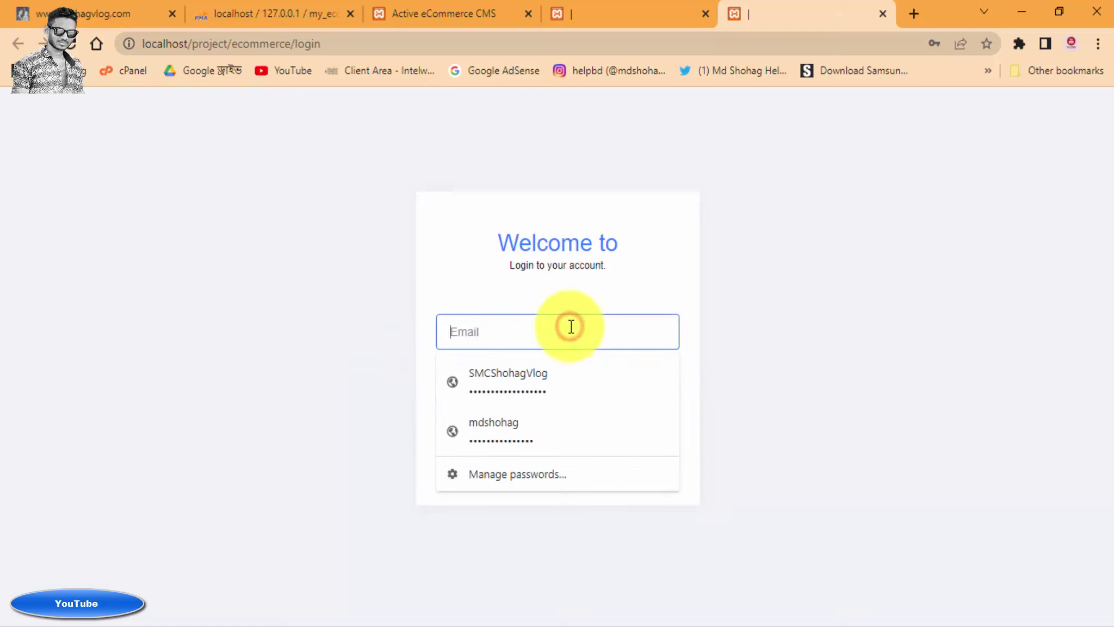
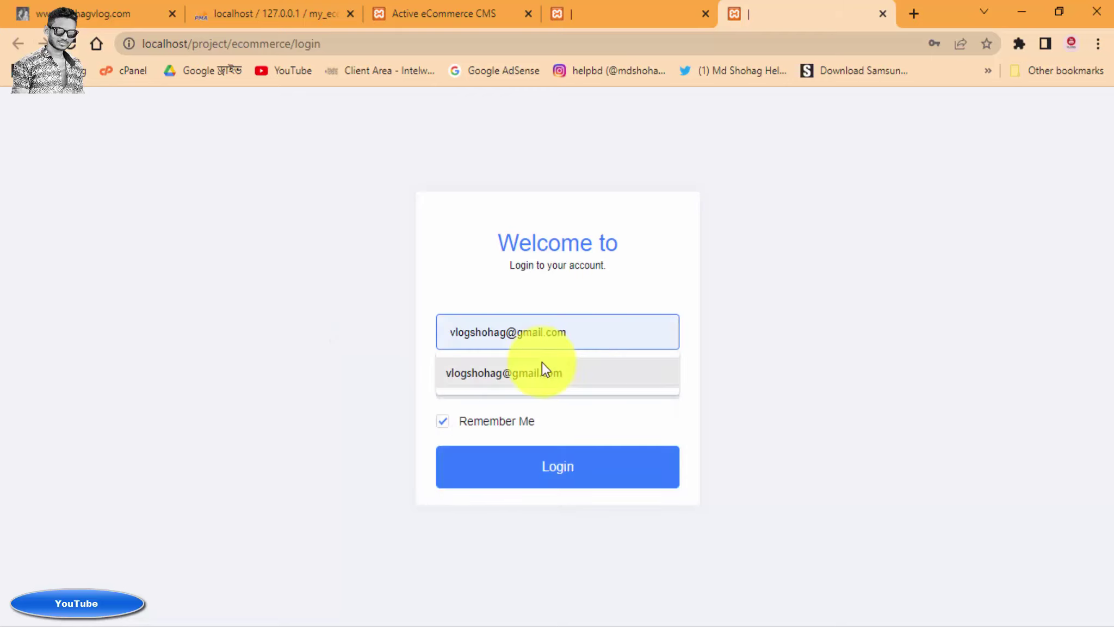
{"action": "left_click", "coordinate": [525, 371]}
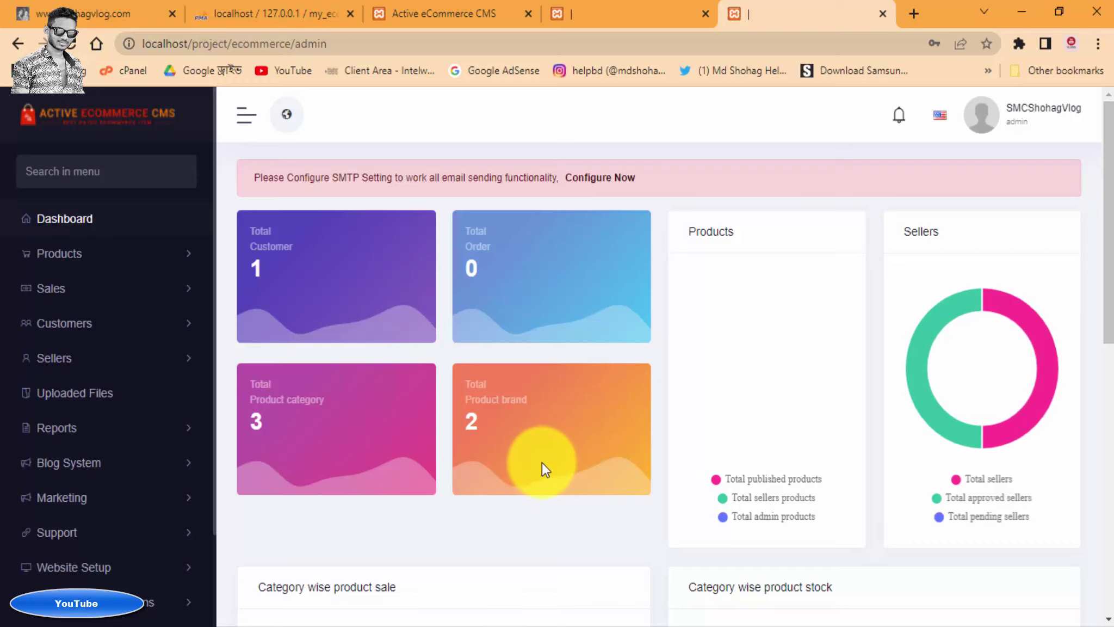
Scroll through the admin dashboard to review its totals
{"action": "scroll", "coordinate": [541, 462], "scroll_direction": "down", "scroll_amount": 3}
{"action": "scroll", "coordinate": [540, 463], "scroll_direction": "down", "scroll_amount": 8}
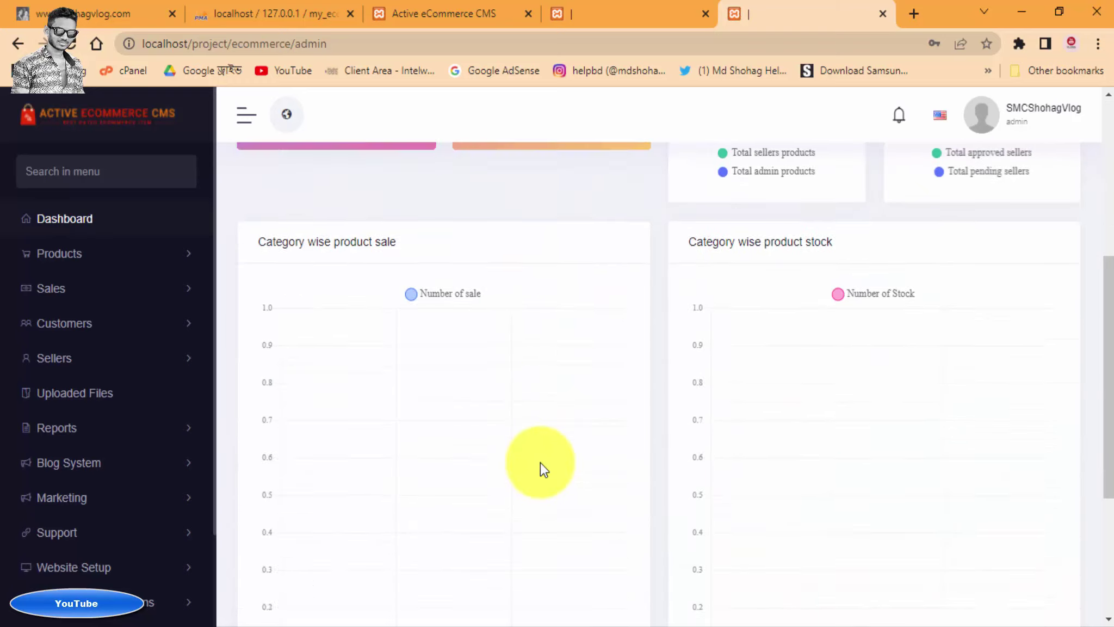
{"action": "scroll", "coordinate": [185, 519], "scroll_direction": "down", "scroll_amount": 2}
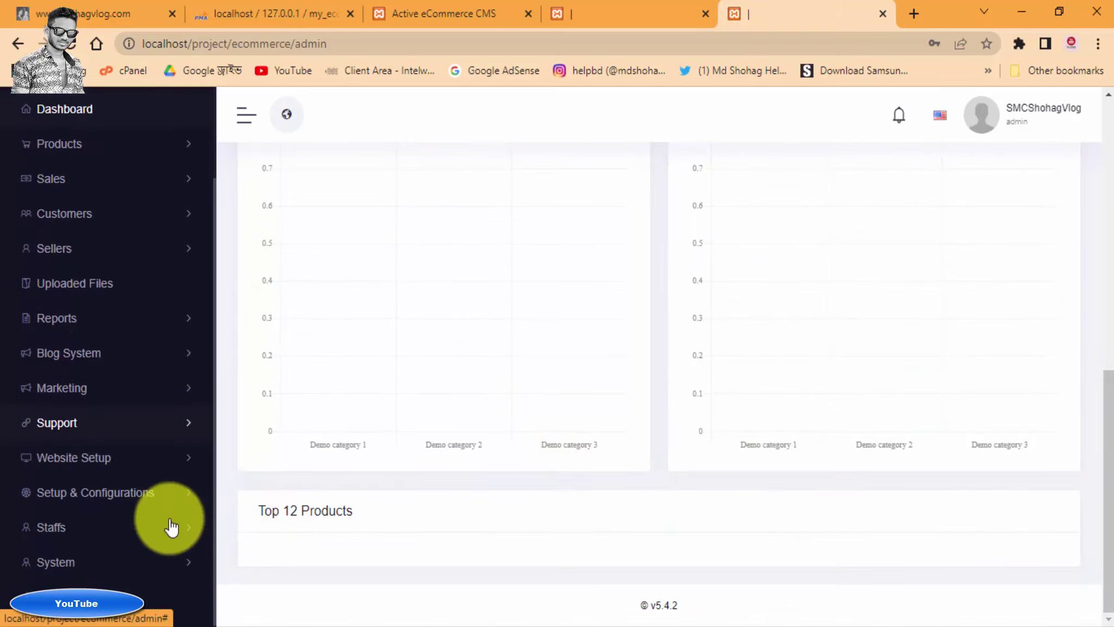
{"action": "scroll", "coordinate": [169, 527], "scroll_direction": "up", "scroll_amount": 2}
{"action": "scroll", "coordinate": [521, 414], "scroll_direction": "up", "scroll_amount": 10}
{"action": "scroll", "coordinate": [523, 421], "scroll_direction": "up", "scroll_amount": 1}
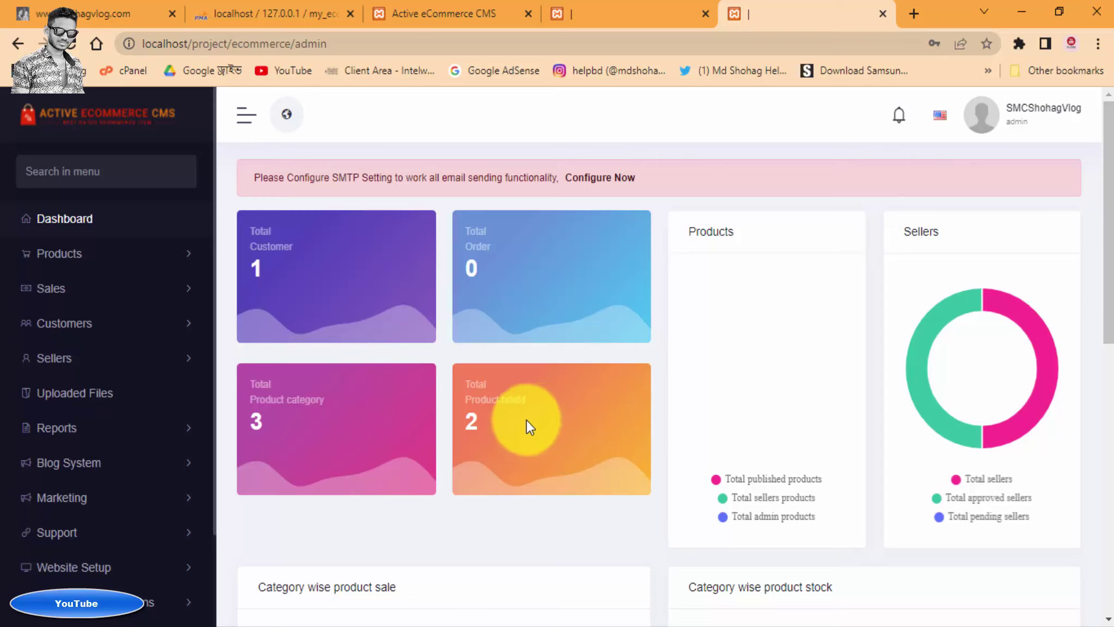
Collapse the admin sidebar to widen the dashboard, then expand it again
{"action": "left_click", "coordinate": [245, 114]}
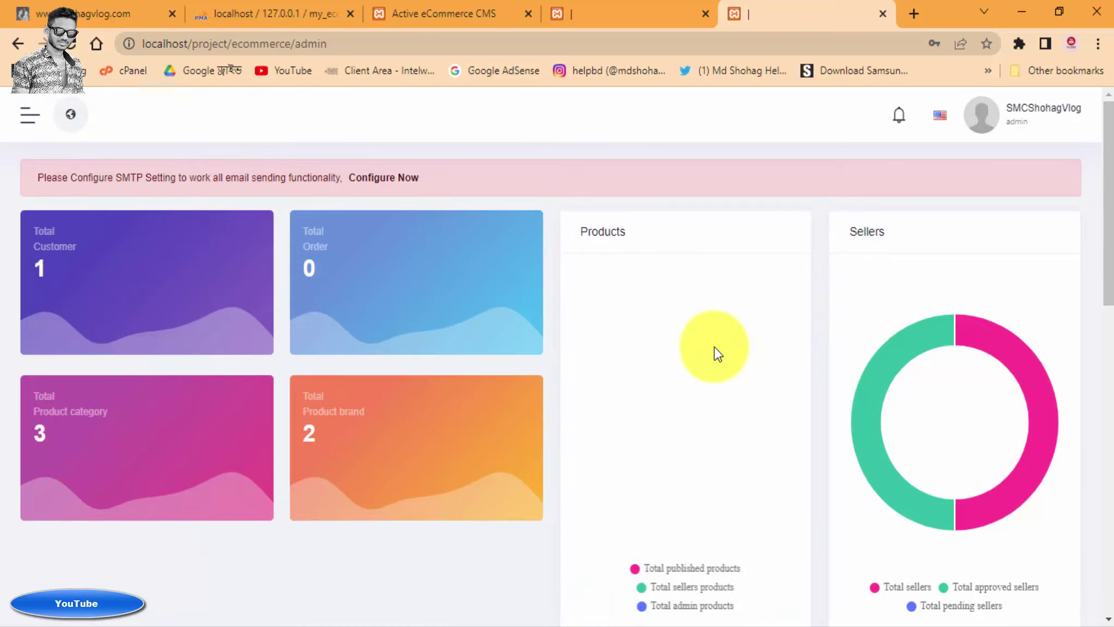
{"action": "scroll", "coordinate": [685, 362], "scroll_direction": "down", "scroll_amount": 10}
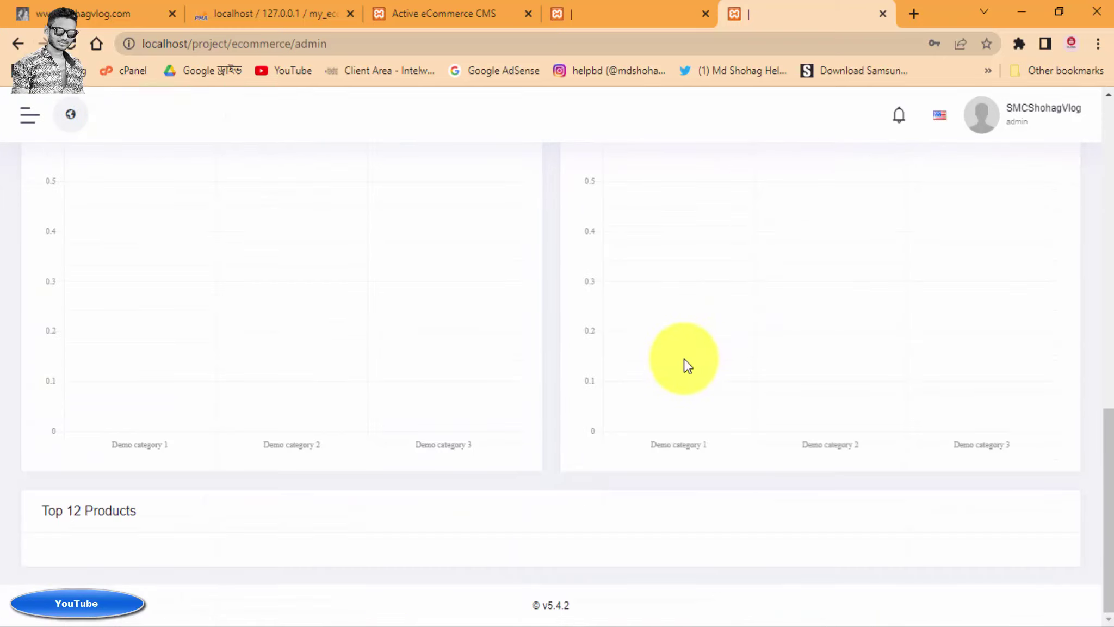
{"action": "scroll", "coordinate": [654, 376], "scroll_direction": "up", "scroll_amount": 10}
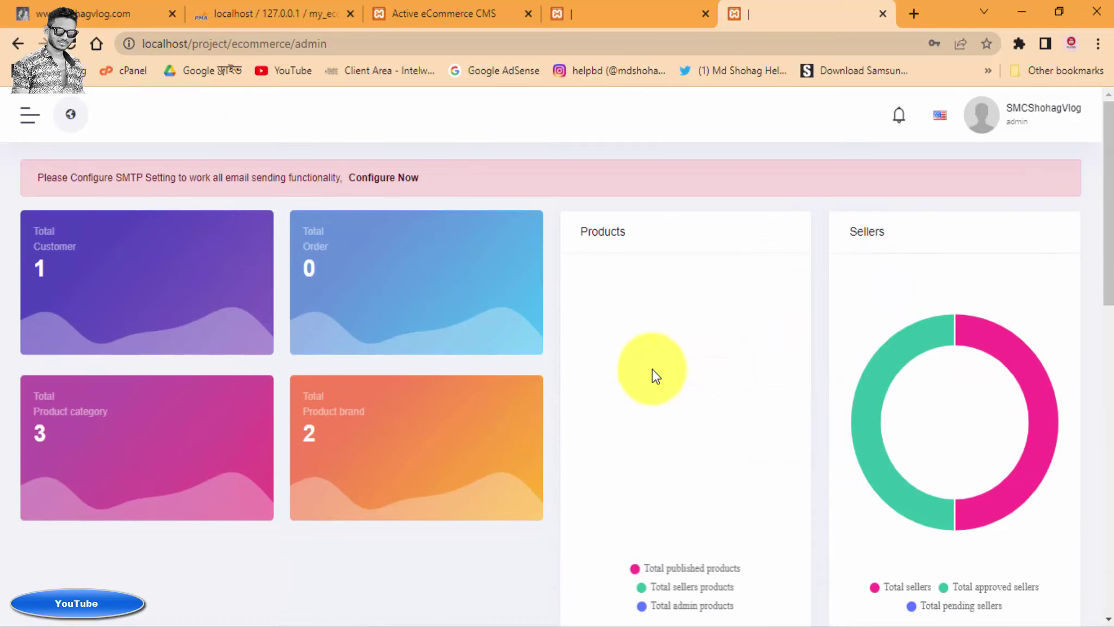
{"action": "left_click", "coordinate": [29, 134]}
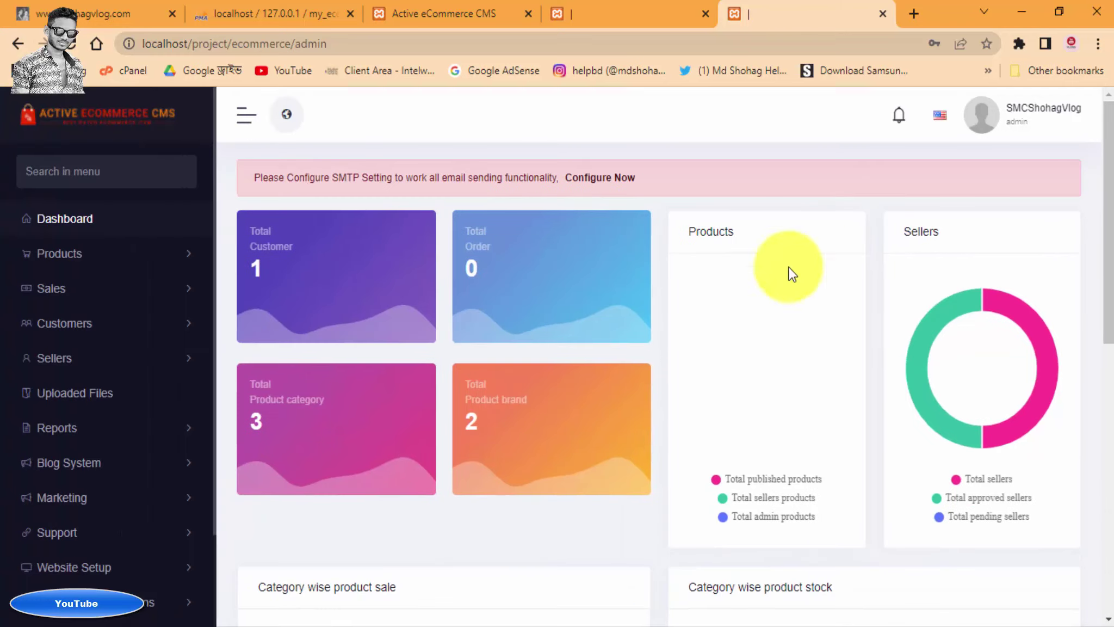
{"action": "scroll", "coordinate": [148, 424], "scroll_direction": "down", "scroll_amount": 10}
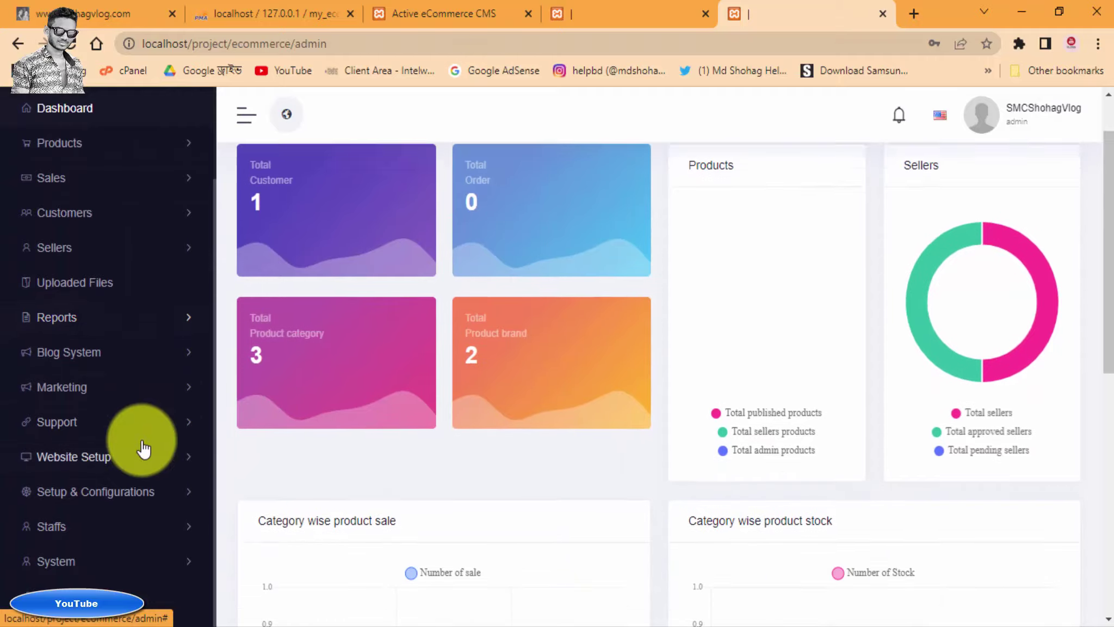
{"action": "scroll", "coordinate": [54, 327], "scroll_direction": "up", "scroll_amount": 3}
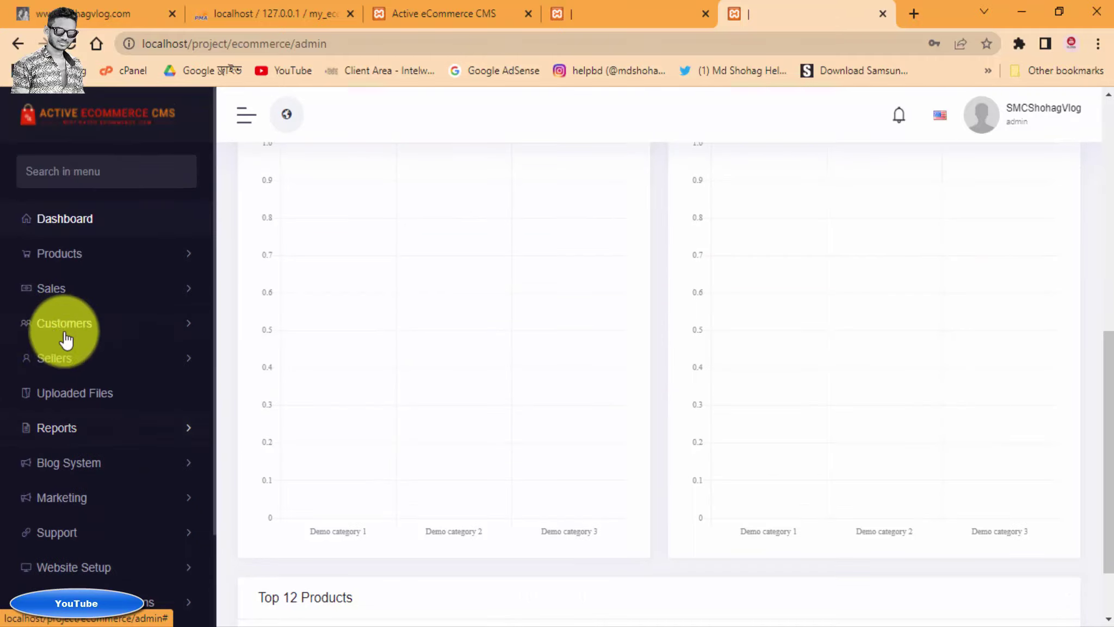
{"action": "scroll", "coordinate": [103, 566], "scroll_direction": "down", "scroll_amount": 3}
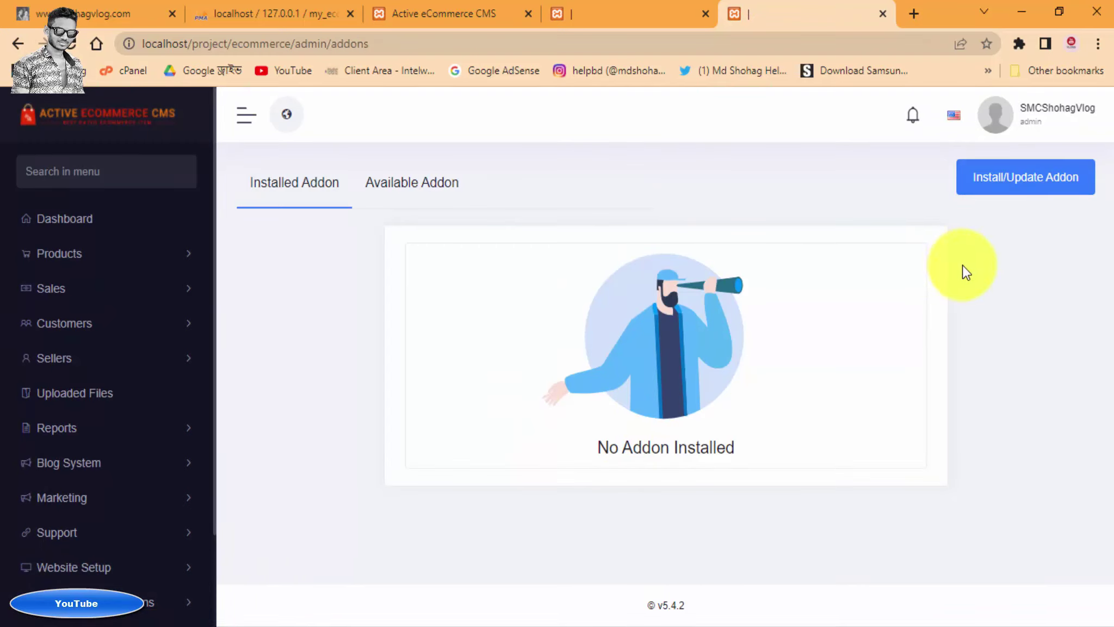
Return to the admin dashboard and scroll over it
{"action": "left_click", "coordinate": [54, 218]}
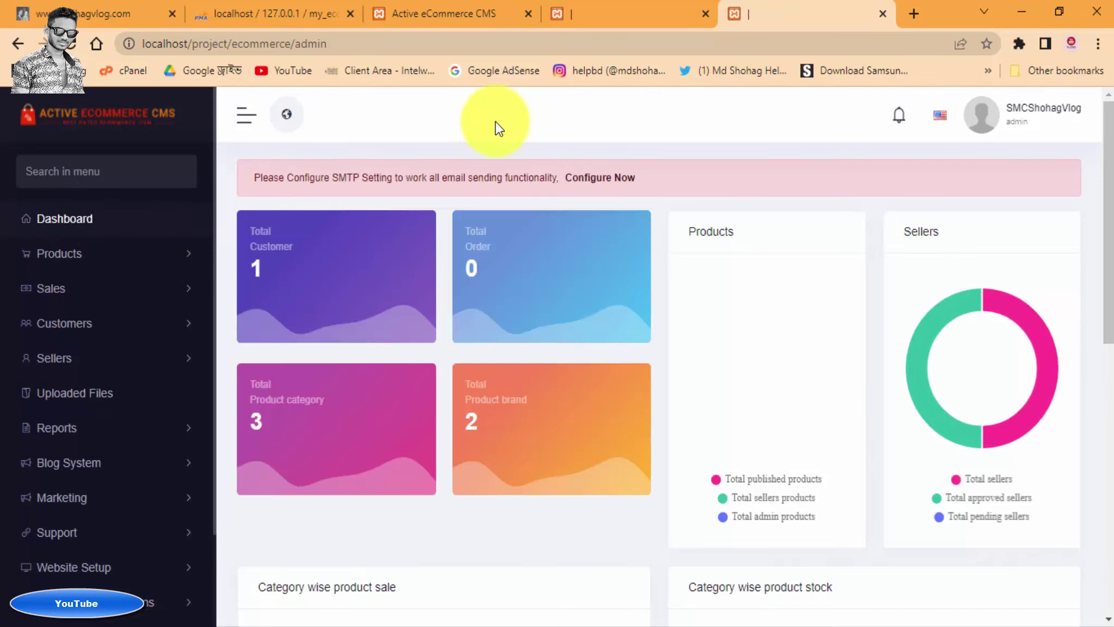
{"action": "scroll", "coordinate": [555, 391], "scroll_direction": "down", "scroll_amount": 8}
{"action": "scroll", "coordinate": [553, 387], "scroll_direction": "up", "scroll_amount": 8}
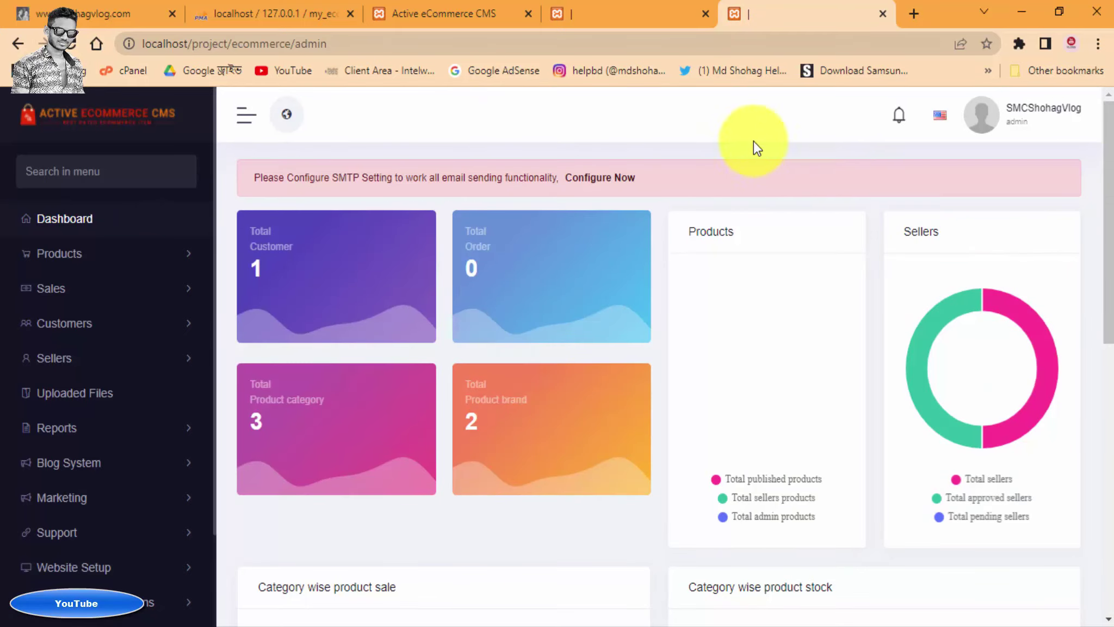
Glance at the storefront tab, then choose Profile from the admin account menu
{"action": "left_click", "coordinate": [630, 23]}
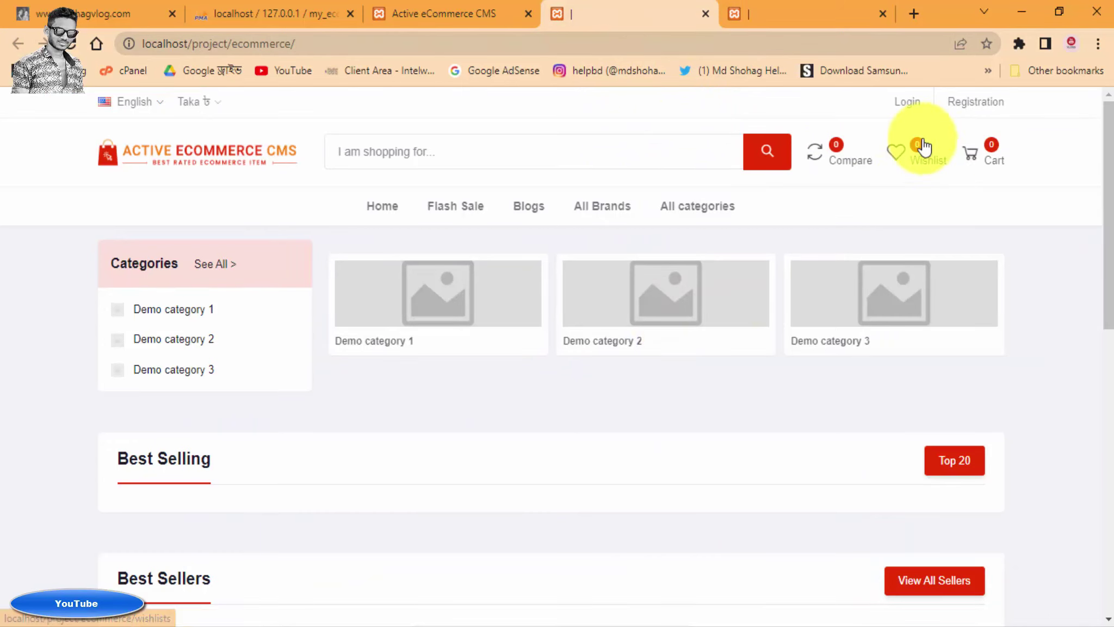
{"action": "left_click", "coordinate": [798, 11]}
{"action": "left_click", "coordinate": [1027, 111]}
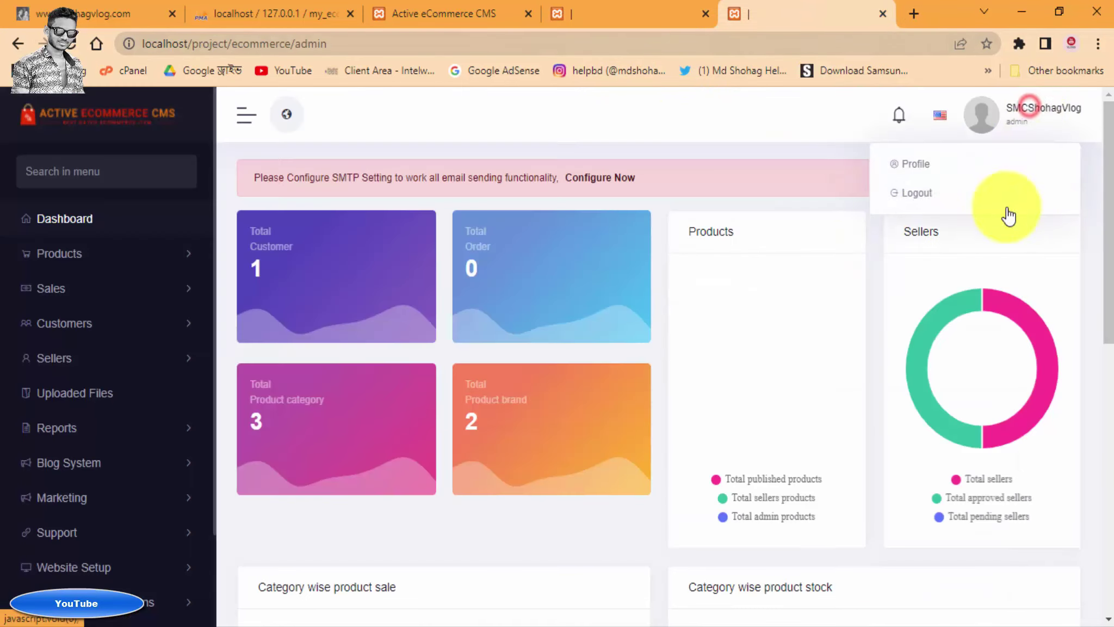
{"action": "left_click", "coordinate": [904, 197]}
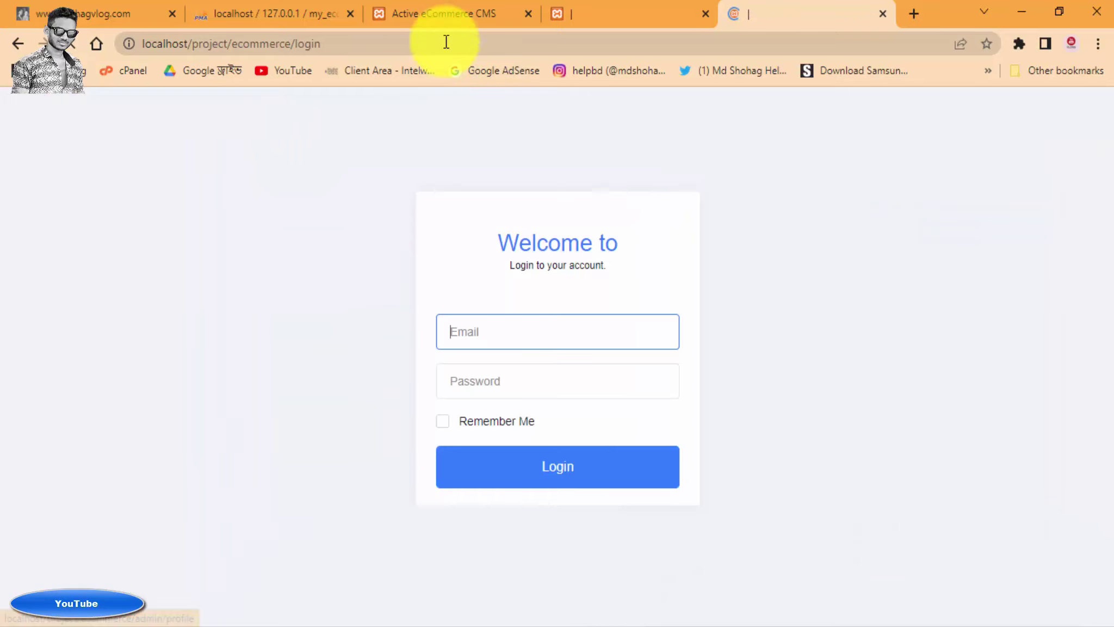
Copy the demo customer's e-mail from the installation completion page into the login field
{"action": "left_click", "coordinate": [442, 19]}
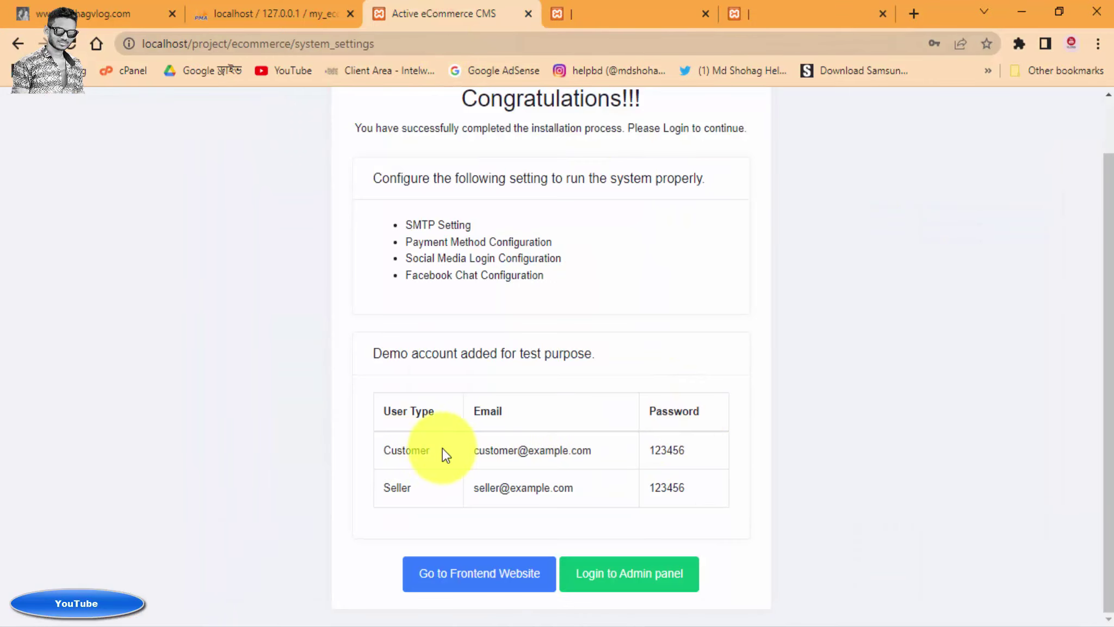
{"action": "left_click_drag", "start_coordinate": [473, 450], "coordinate": [488, 453]}
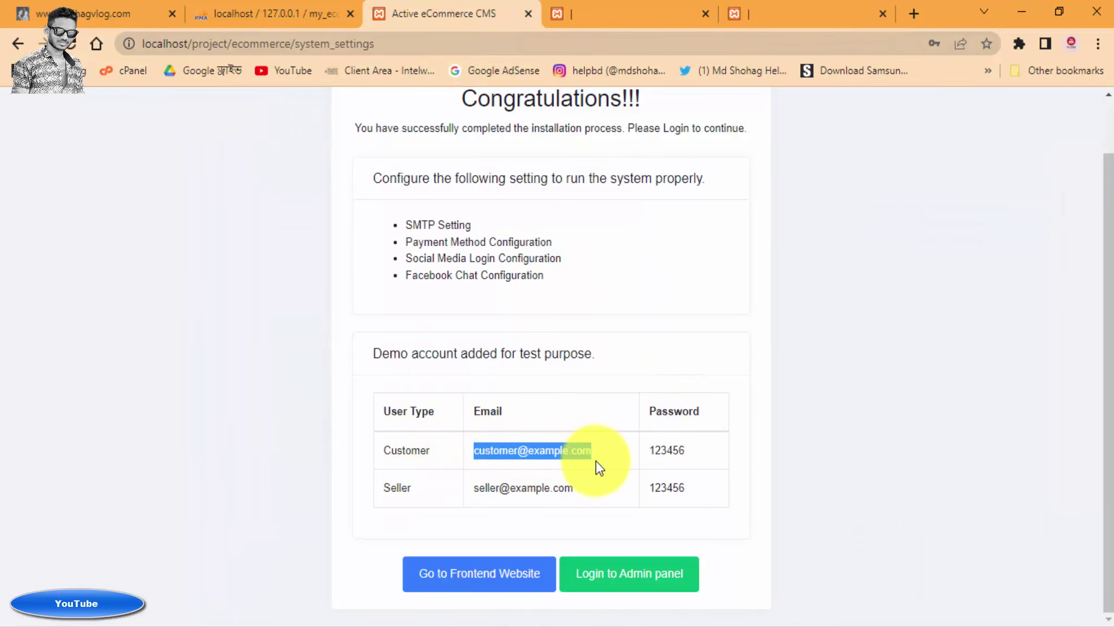
{"action": "right_click", "coordinate": [568, 455]}
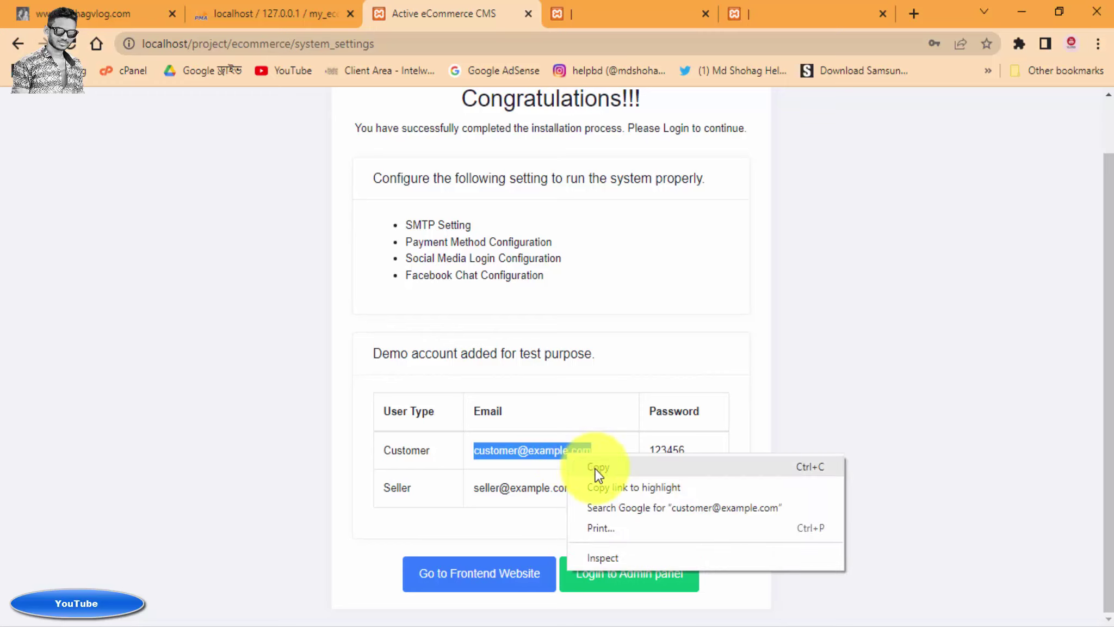
{"action": "left_click", "coordinate": [596, 468]}
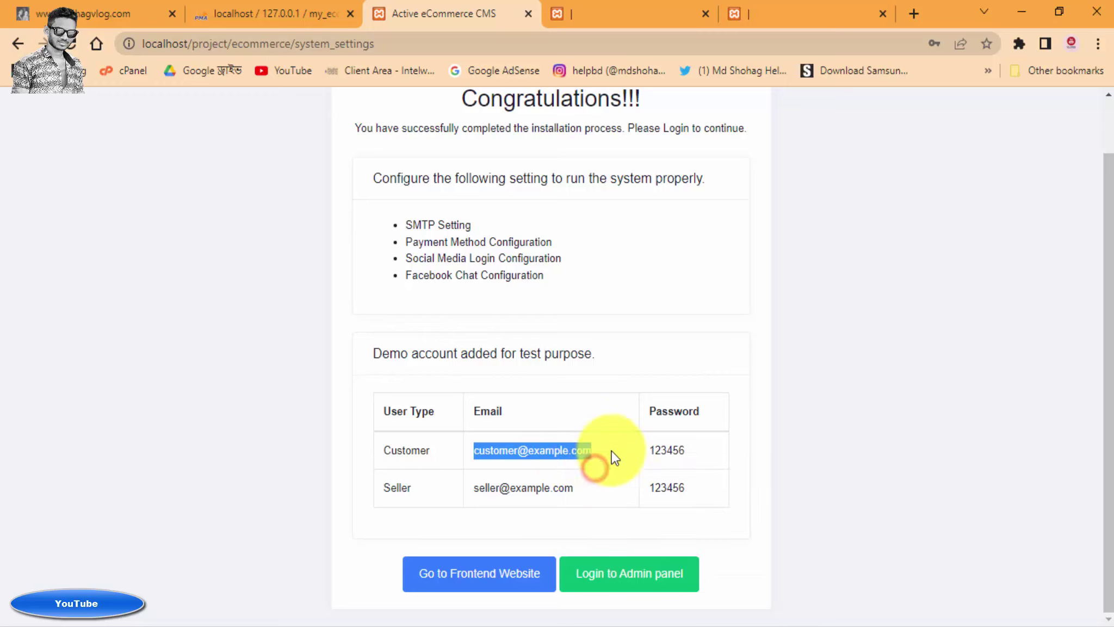
{"action": "left_click", "coordinate": [796, 10]}
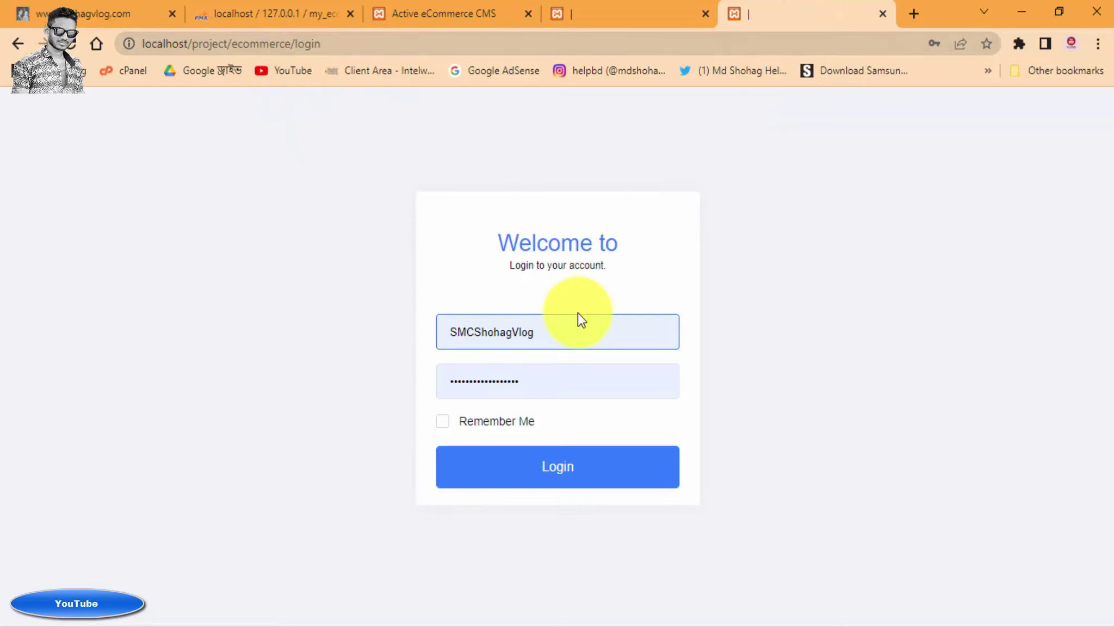
{"action": "double_click", "coordinate": [569, 331]}
{"action": "right_click", "coordinate": [560, 333]}
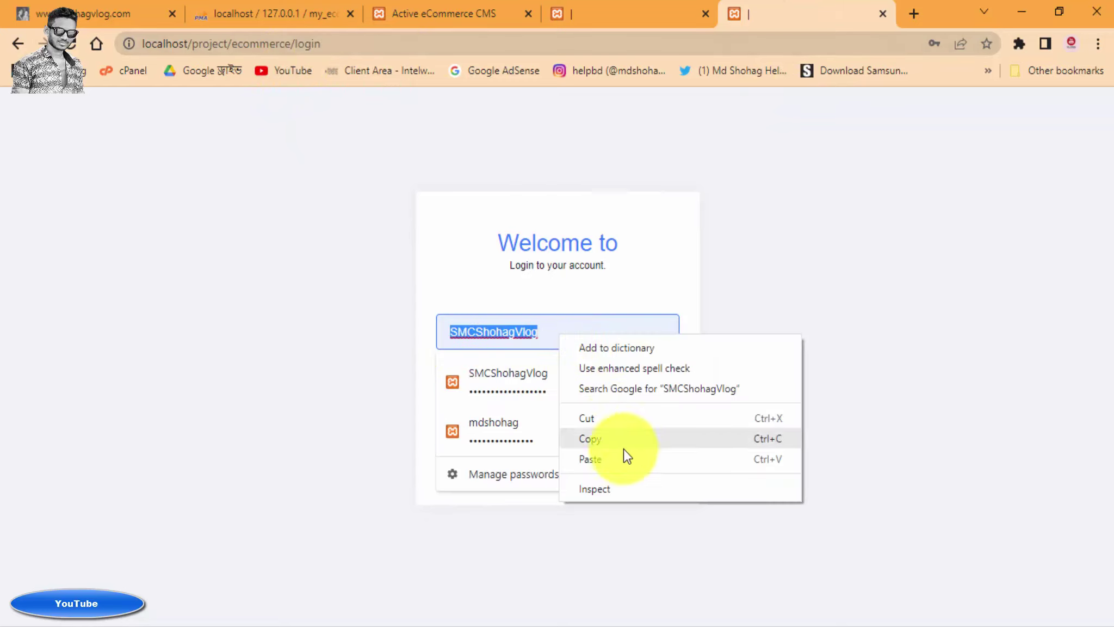
{"action": "left_click", "coordinate": [591, 459]}
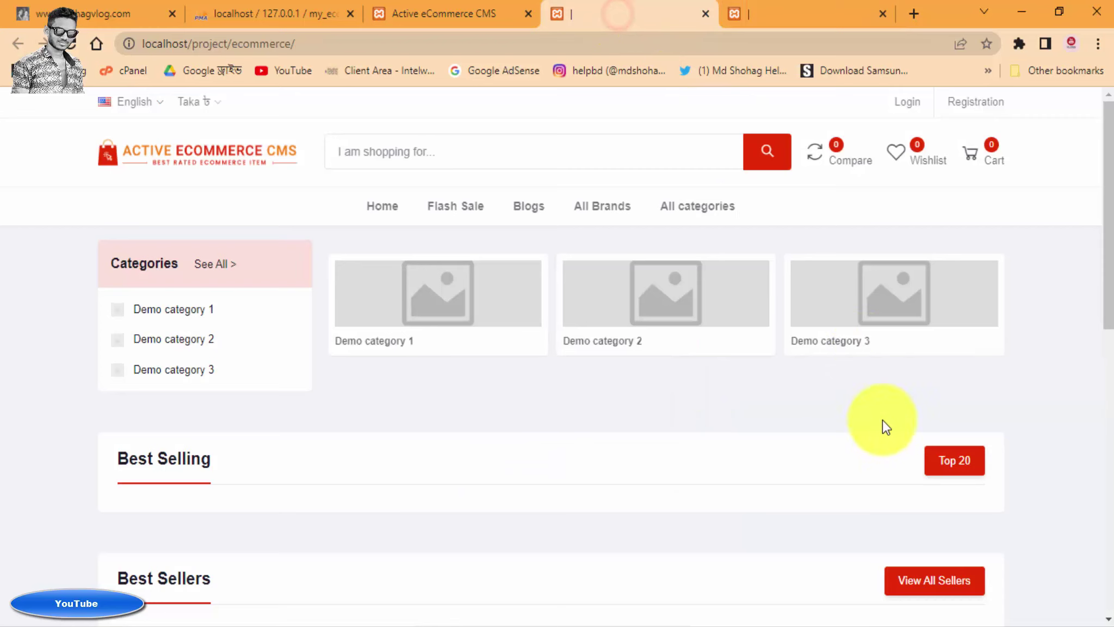
Copy the demo customer's password into the password field and sign in
{"action": "left_click", "coordinate": [451, 7]}
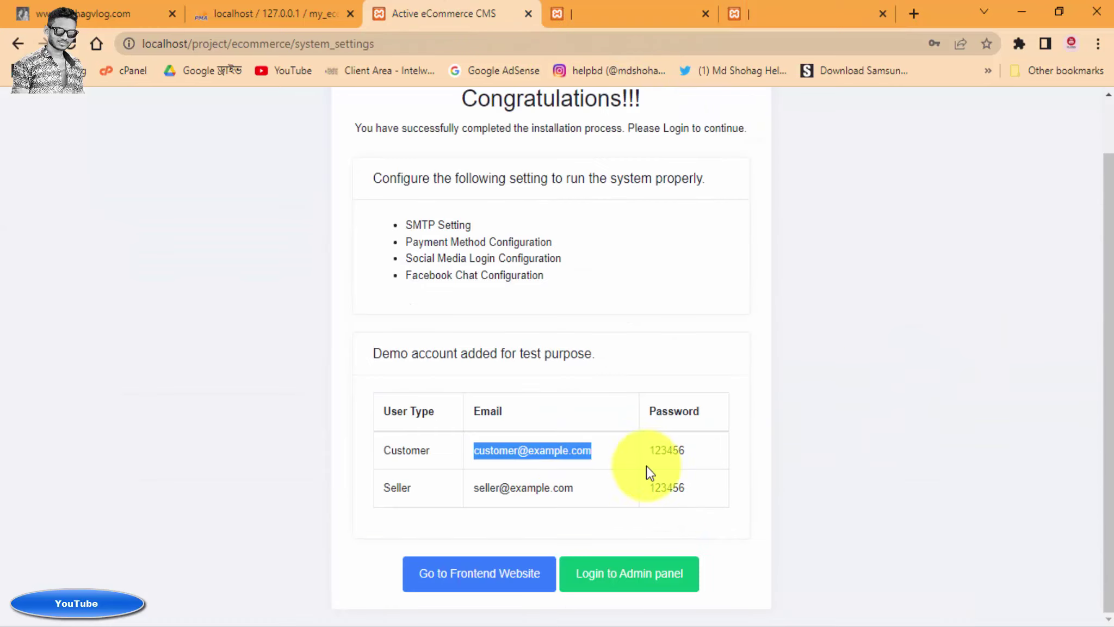
{"action": "left_click_drag", "start_coordinate": [654, 451], "coordinate": [694, 450]}
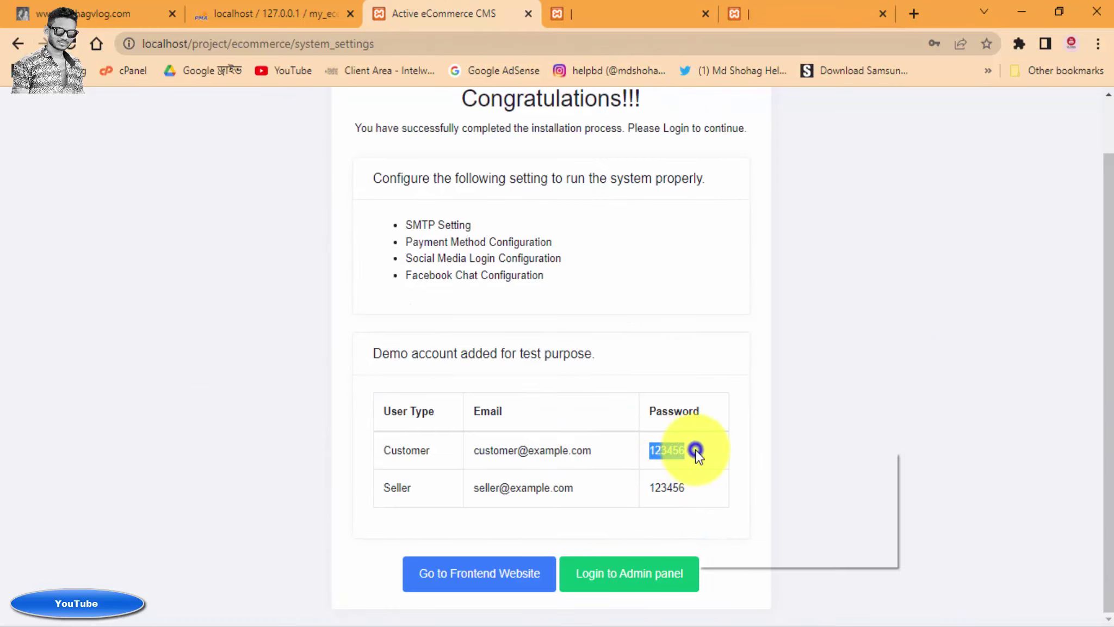
{"action": "right_click", "coordinate": [695, 450]}
{"action": "left_click", "coordinate": [732, 463]}
{"action": "left_click", "coordinate": [762, 14]}
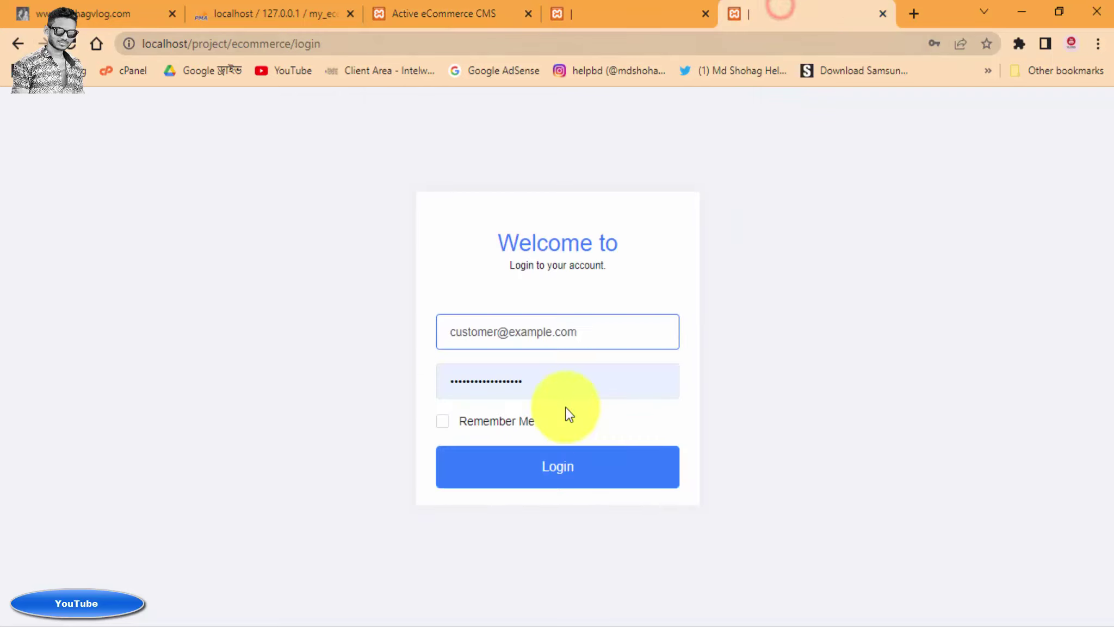
{"action": "left_click_drag", "start_coordinate": [562, 406], "coordinate": [429, 379]}
{"action": "right_click", "coordinate": [560, 379]}
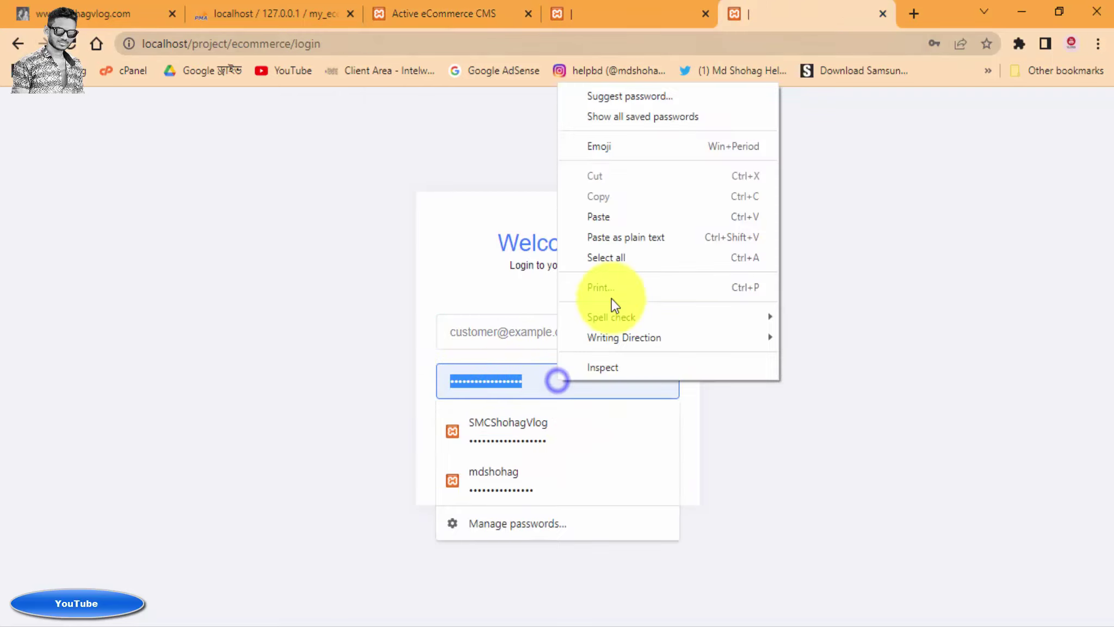
{"action": "left_click", "coordinate": [625, 215]}
{"action": "left_click", "coordinate": [566, 462]}
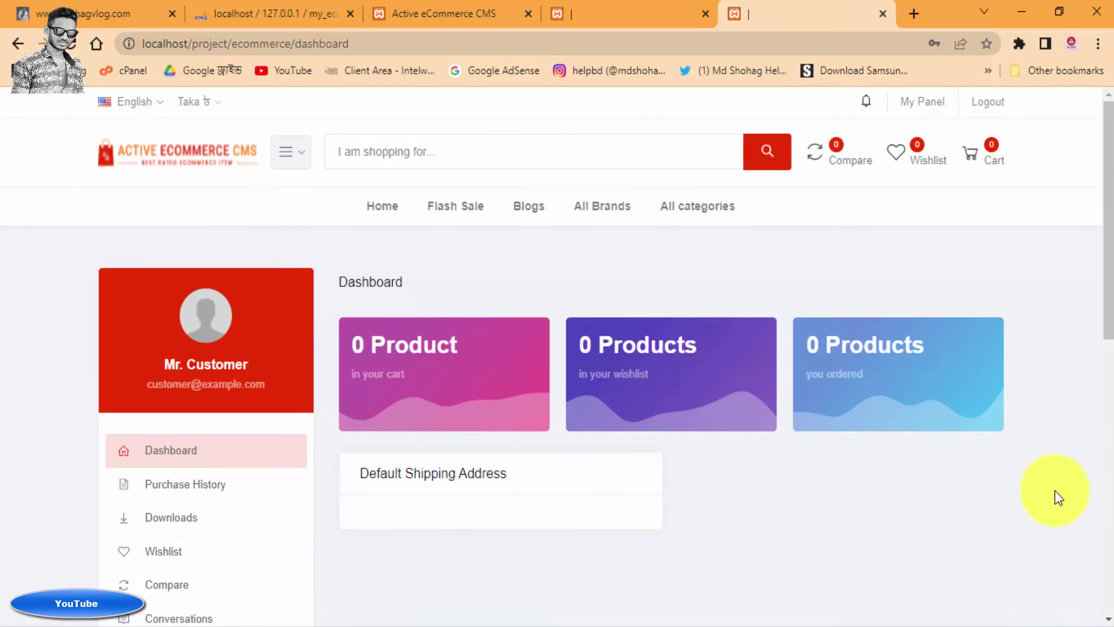
View the customer's Purchase History page
{"action": "scroll", "coordinate": [793, 523], "scroll_direction": "down", "scroll_amount": 5}
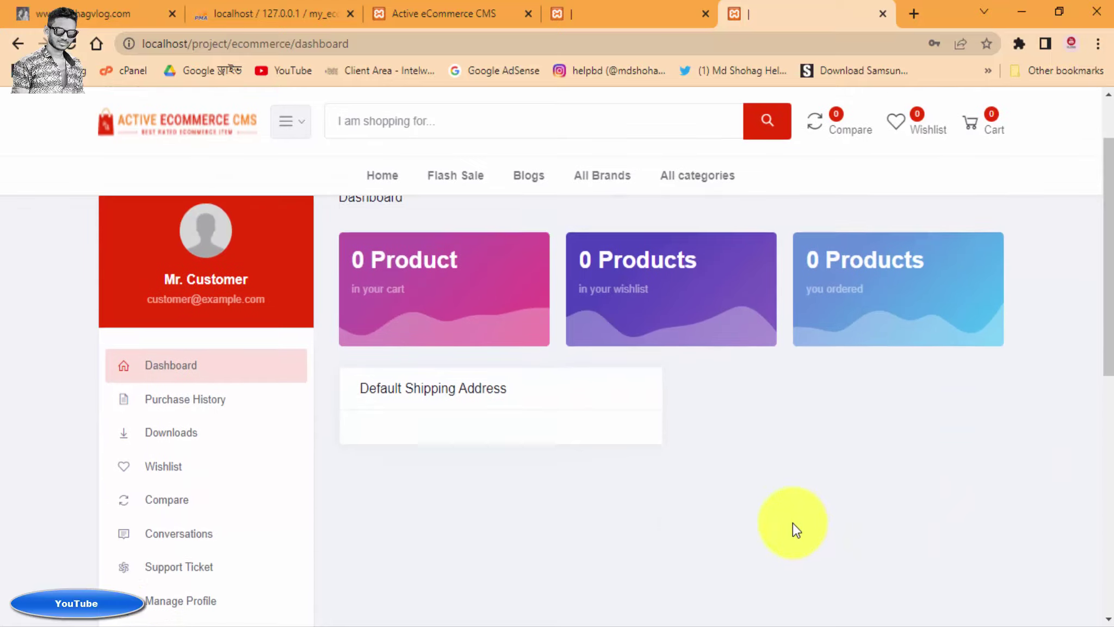
{"action": "scroll", "coordinate": [790, 530], "scroll_direction": "up", "scroll_amount": 3}
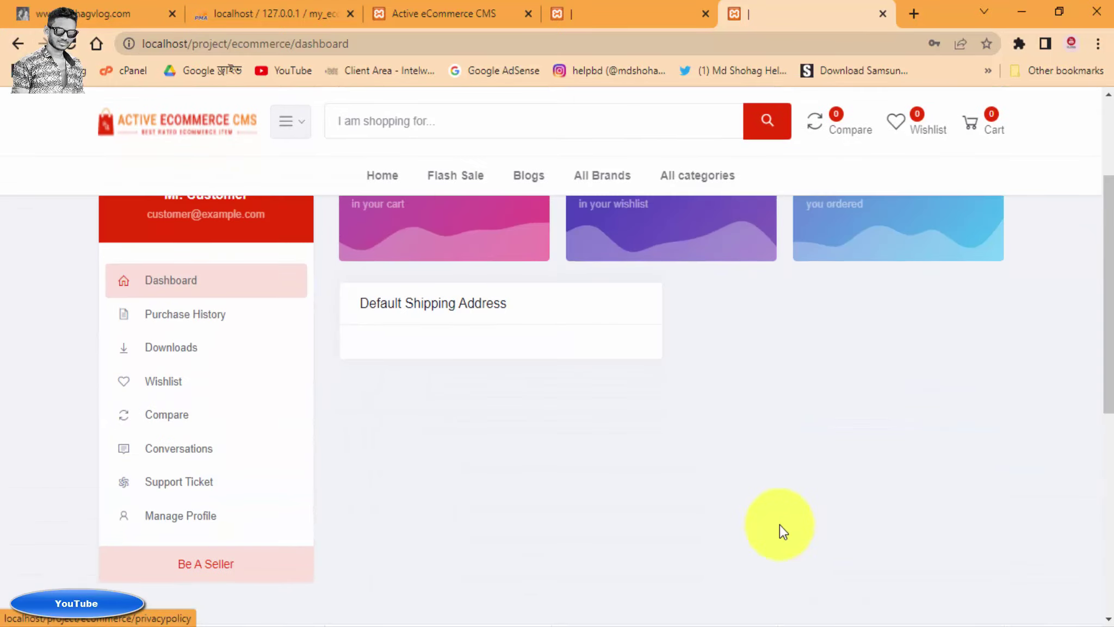
{"action": "left_click", "coordinate": [171, 321]}
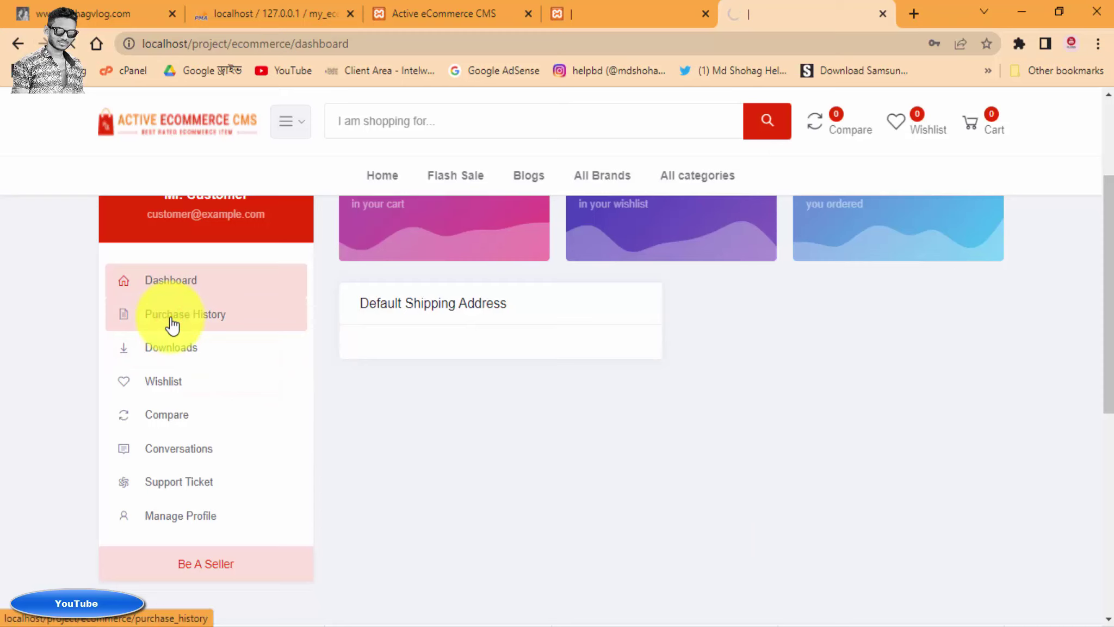
{"action": "scroll", "coordinate": [204, 503], "scroll_direction": "down", "scroll_amount": 3}
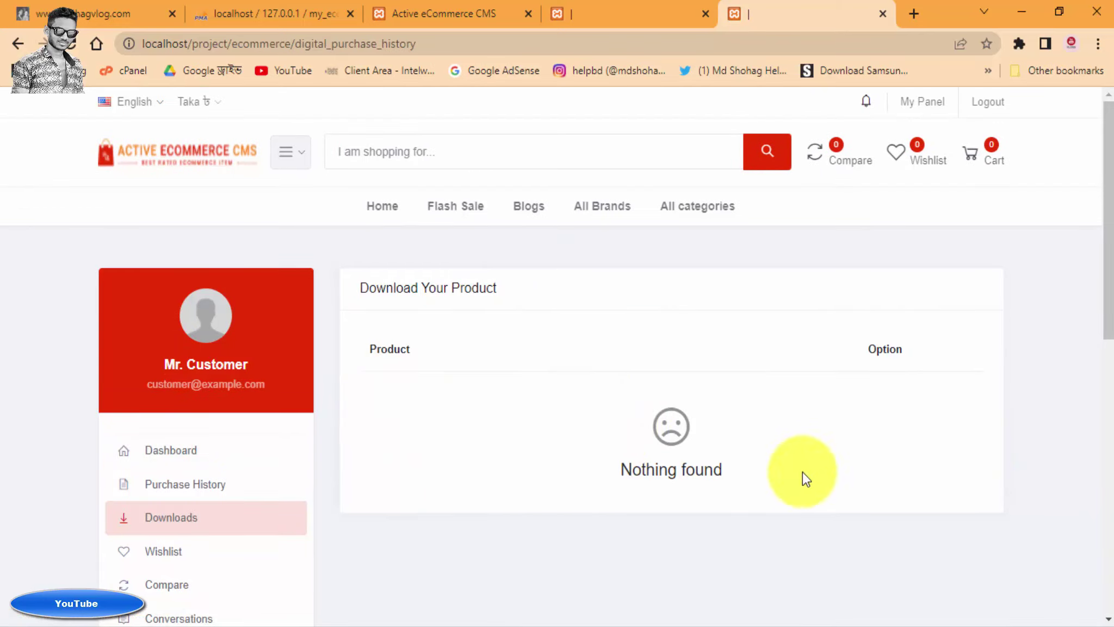
{"action": "scroll", "coordinate": [418, 495], "scroll_direction": "down", "scroll_amount": 3}
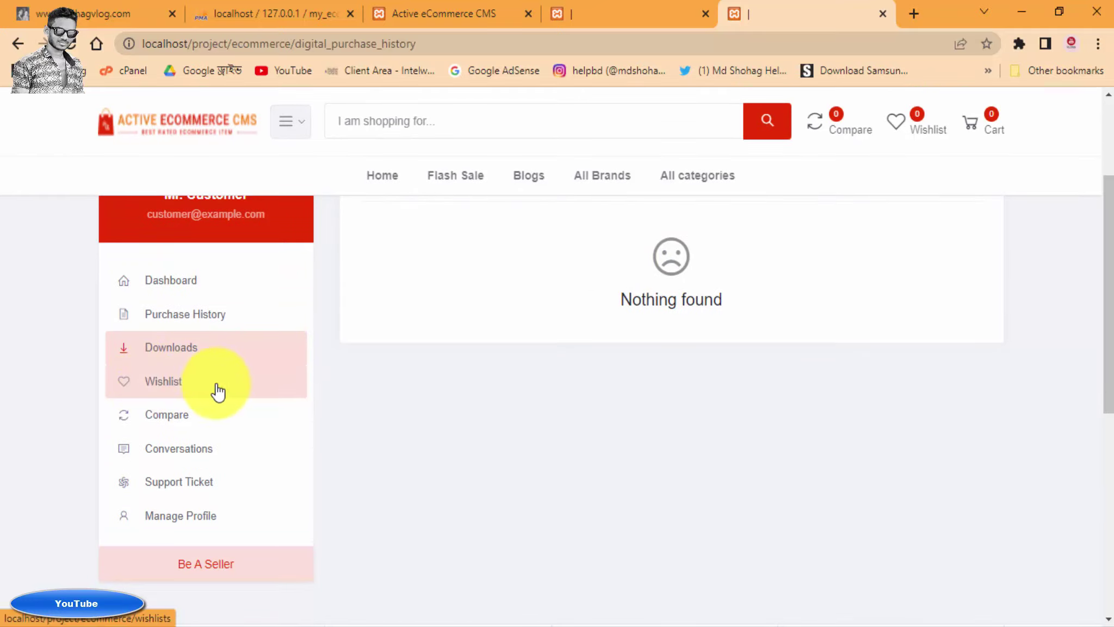
Open the Compare page and reset the empty comparison list
{"action": "left_click", "coordinate": [157, 419]}
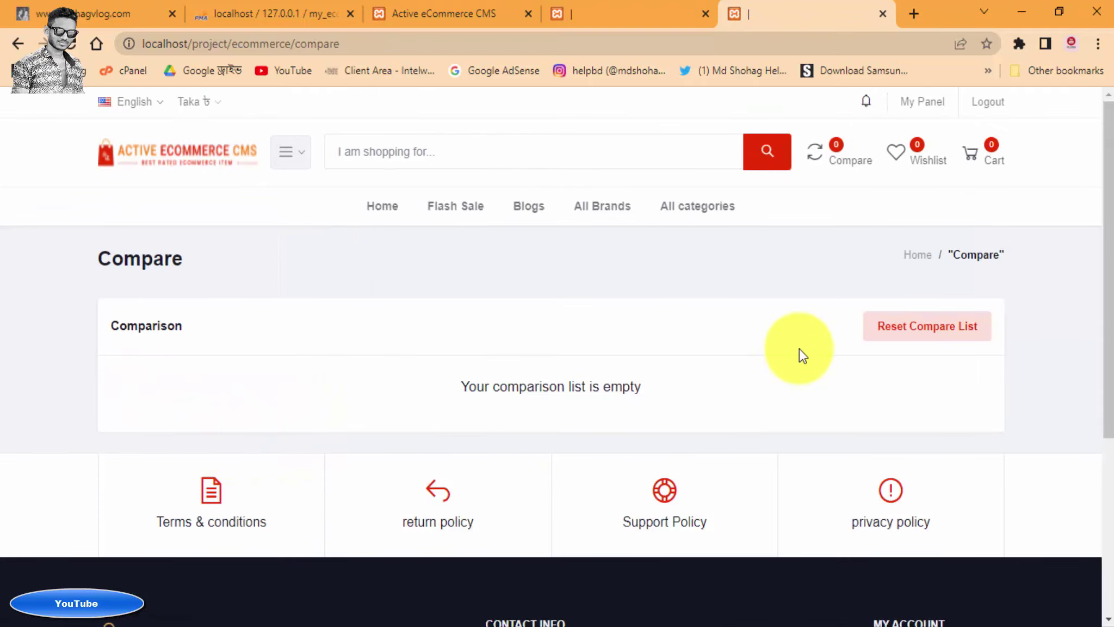
{"action": "scroll", "coordinate": [424, 411], "scroll_direction": "down", "scroll_amount": 2}
{"action": "scroll", "coordinate": [423, 410], "scroll_direction": "up", "scroll_amount": 2}
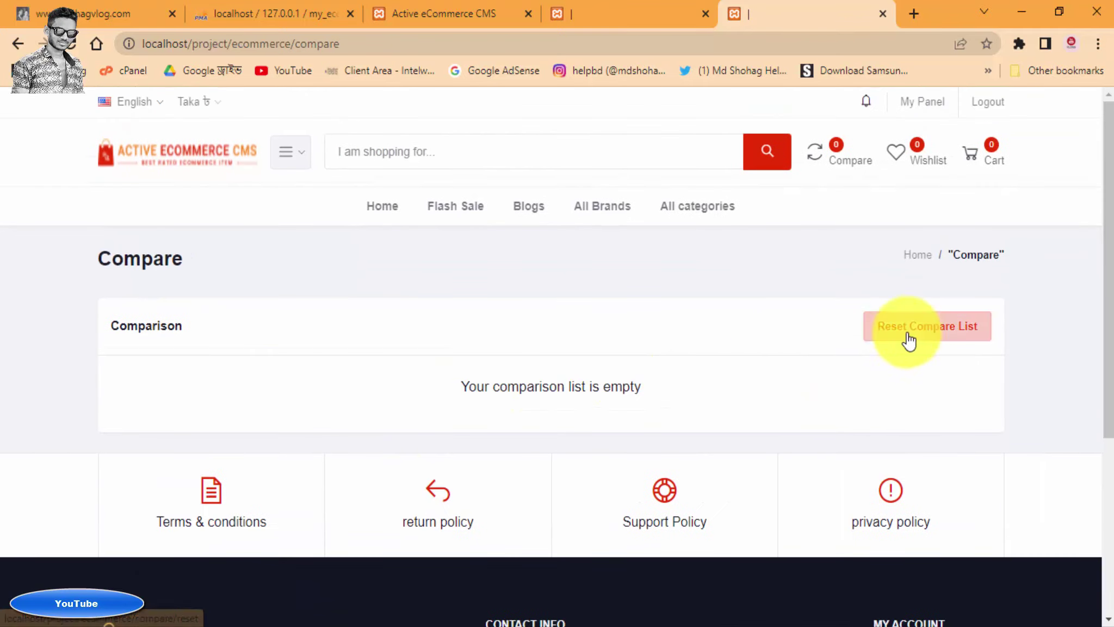
{"action": "left_click", "coordinate": [909, 335]}
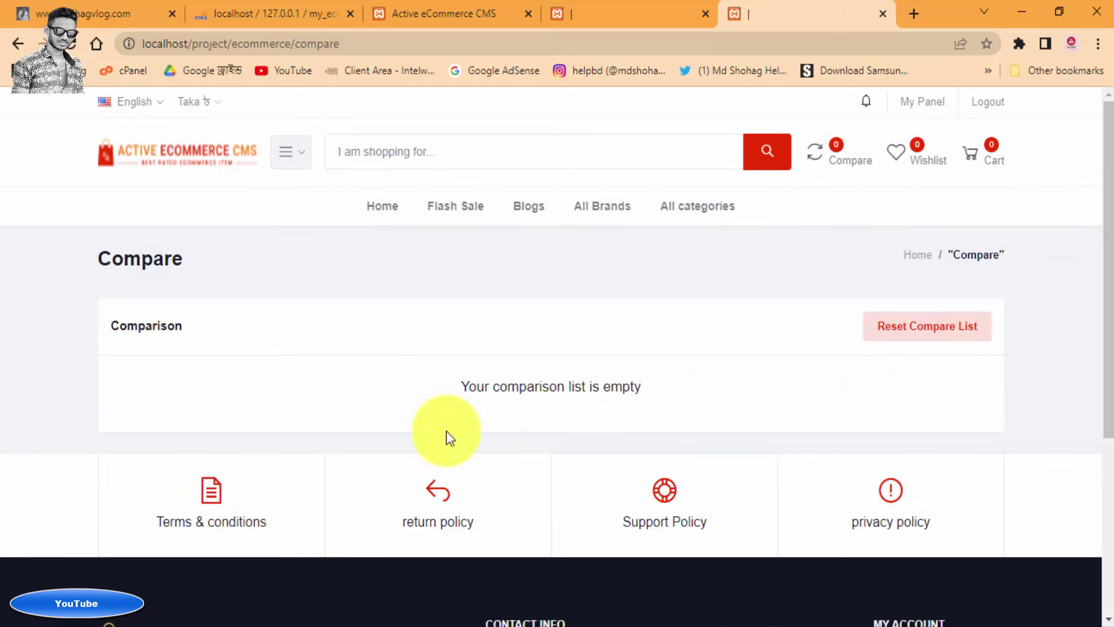
Go back twice to the empty Downloads page
{"action": "left_click", "coordinate": [19, 45]}
{"action": "left_click", "coordinate": [19, 45]}
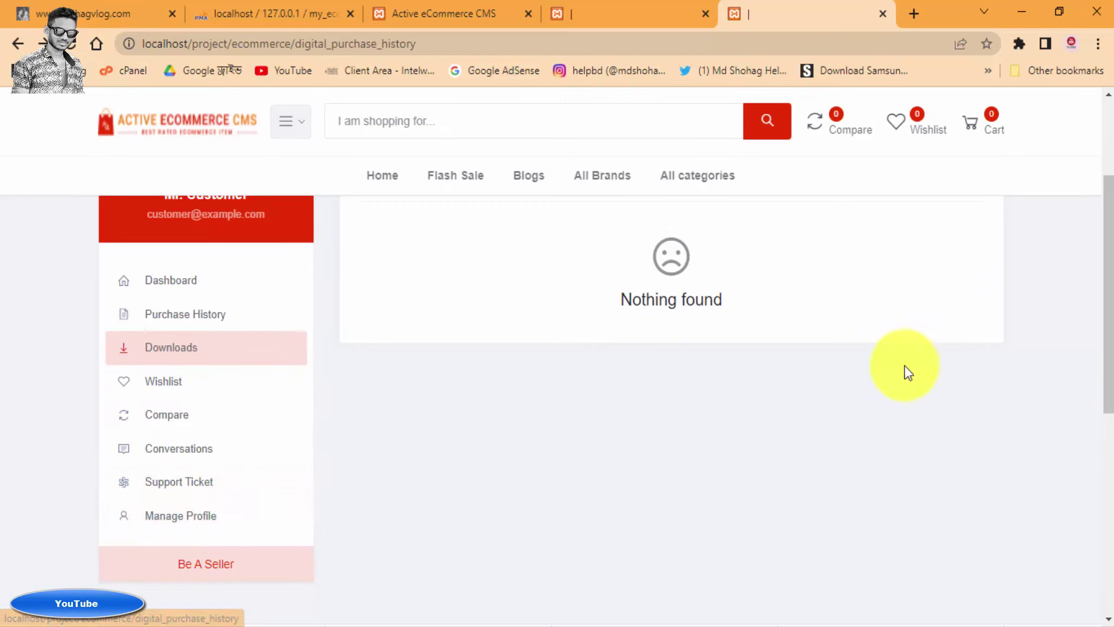
{"action": "scroll", "coordinate": [902, 372], "scroll_direction": "up", "scroll_amount": 3}
{"action": "scroll", "coordinate": [458, 417], "scroll_direction": "down", "scroll_amount": 3}
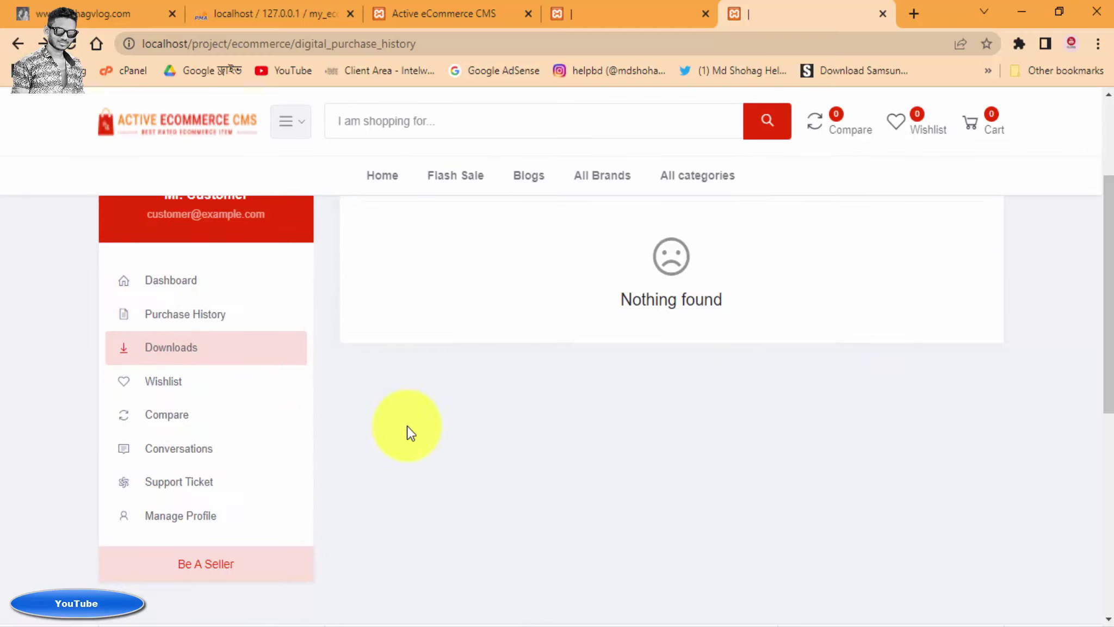
{"action": "left_click", "coordinate": [163, 518]}
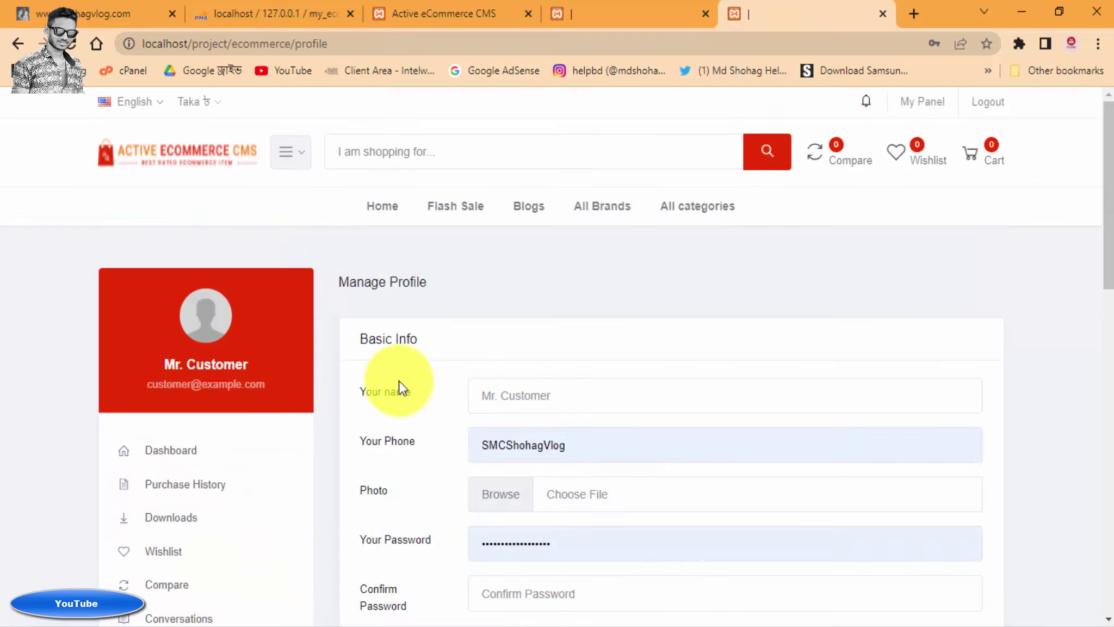
{"action": "scroll", "coordinate": [1002, 419], "scroll_direction": "down", "scroll_amount": 8}
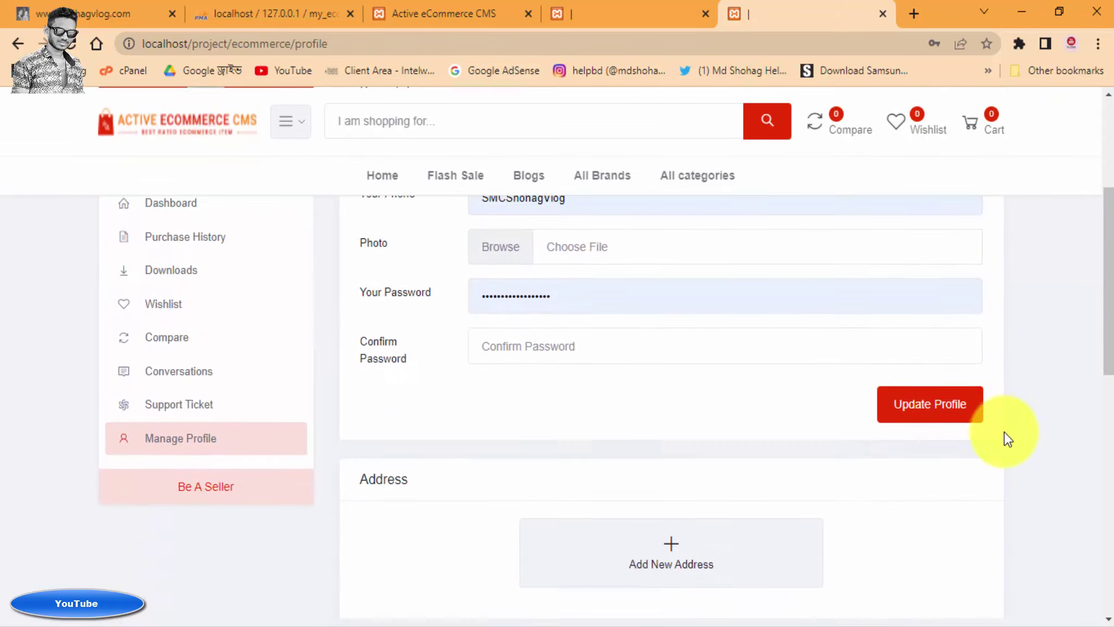
{"action": "scroll", "coordinate": [903, 489], "scroll_direction": "down", "scroll_amount": 4}
{"action": "scroll", "coordinate": [897, 492], "scroll_direction": "up", "scroll_amount": 6}
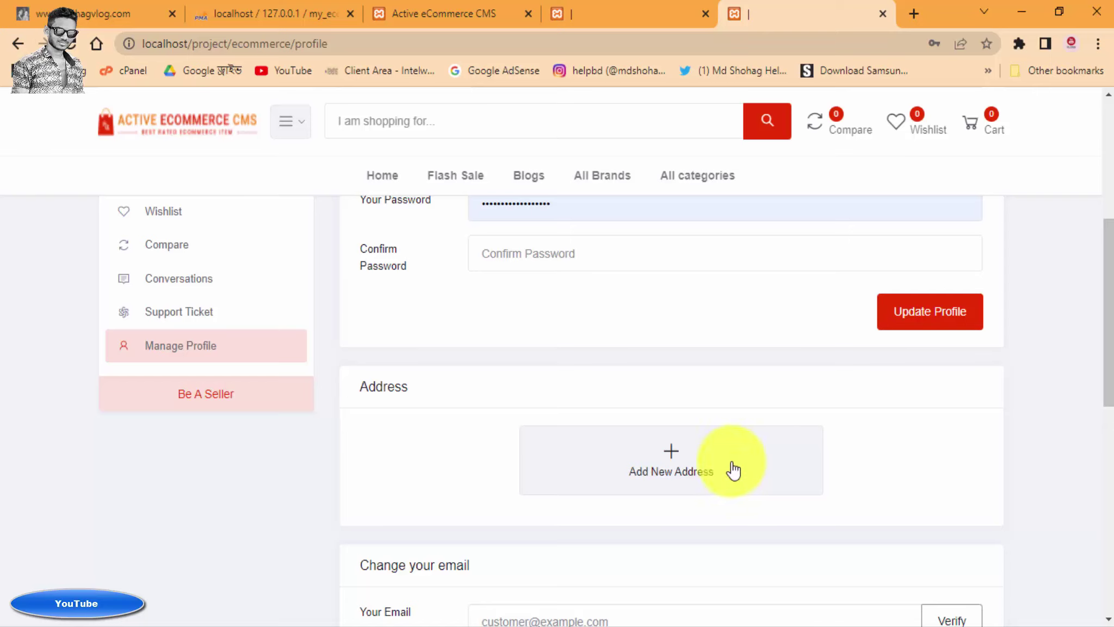
{"action": "scroll", "coordinate": [680, 482], "scroll_direction": "down", "scroll_amount": 3}
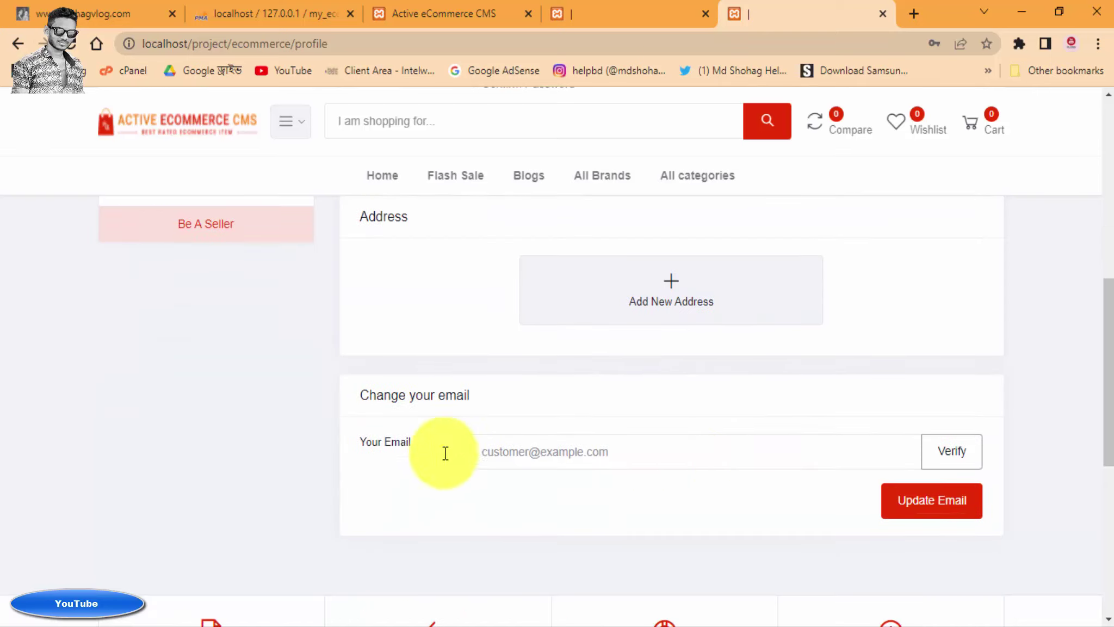
{"action": "scroll", "coordinate": [740, 456], "scroll_direction": "down", "scroll_amount": 3}
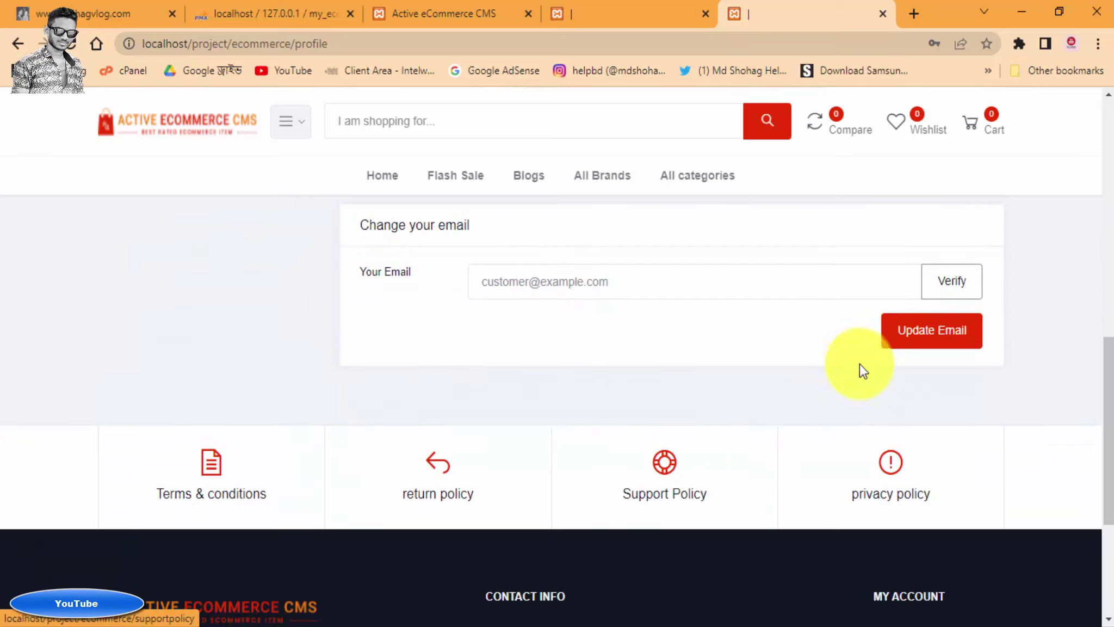
{"action": "scroll", "coordinate": [449, 524], "scroll_direction": "down", "scroll_amount": 4}
{"action": "scroll", "coordinate": [451, 519], "scroll_direction": "up", "scroll_amount": 2}
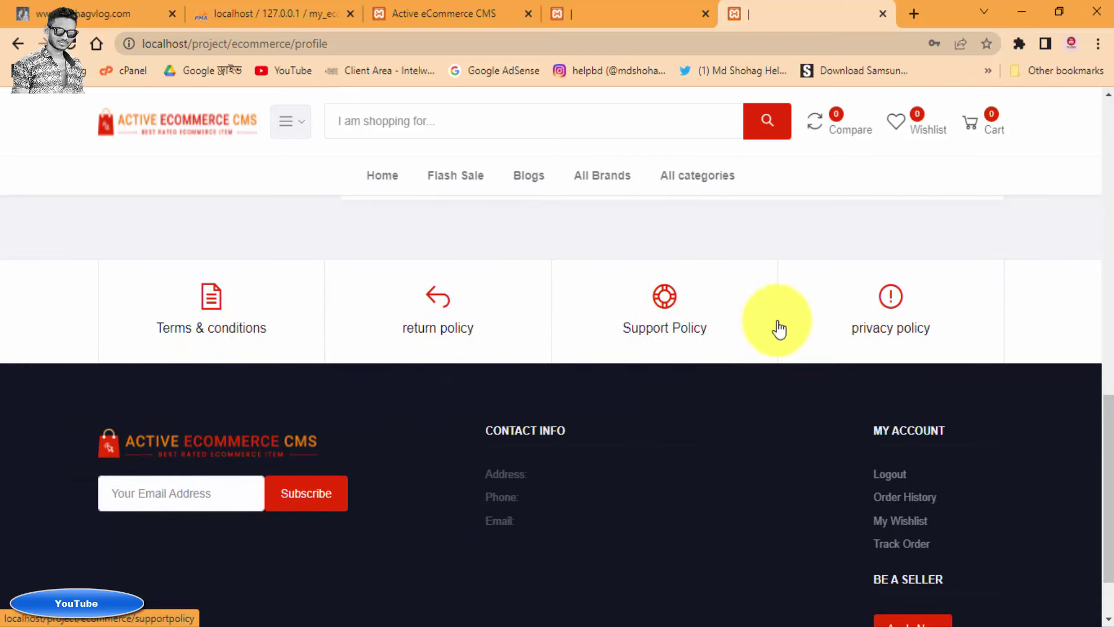
{"action": "scroll", "coordinate": [974, 334], "scroll_direction": "down", "scroll_amount": 2}
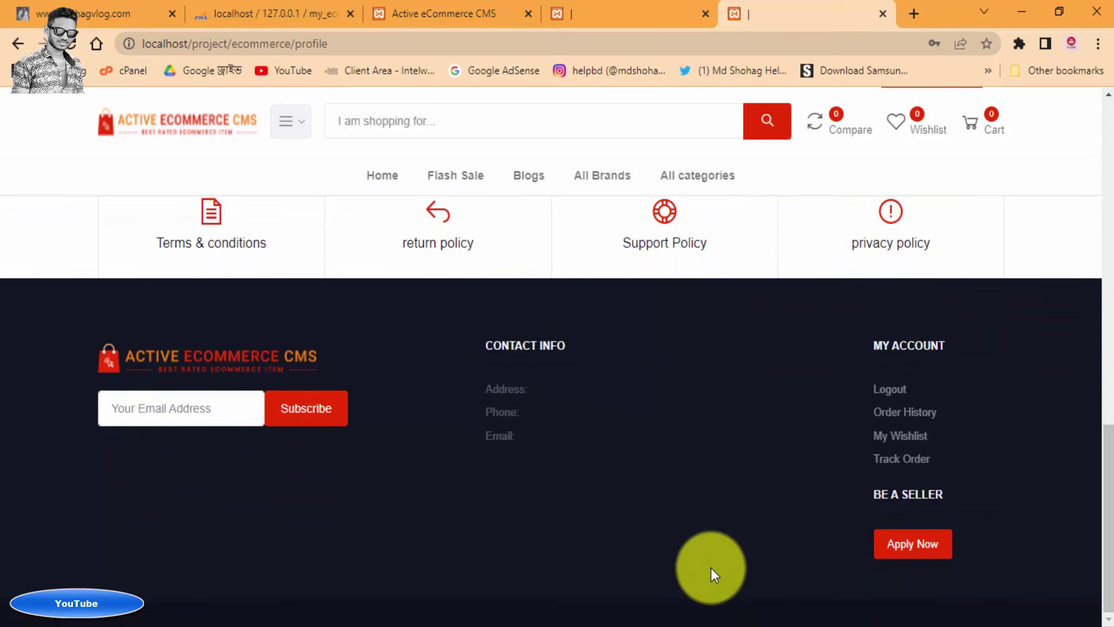
{"action": "scroll", "coordinate": [711, 567], "scroll_direction": "up", "scroll_amount": 8}
{"action": "scroll", "coordinate": [717, 572], "scroll_direction": "up", "scroll_amount": 4}
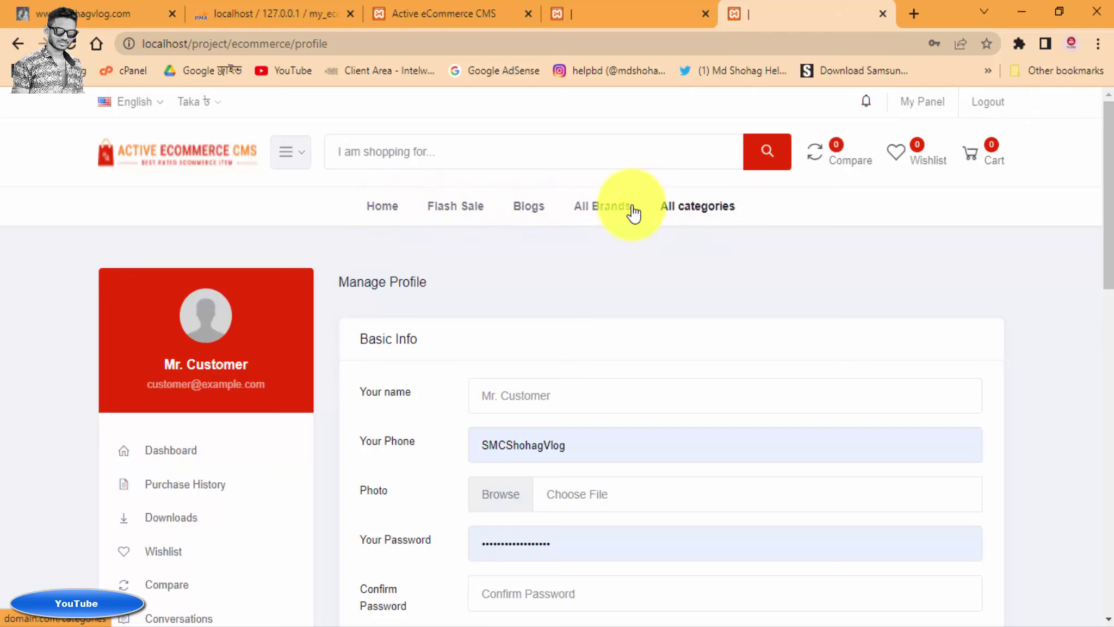
{"action": "left_click", "coordinate": [530, 209]}
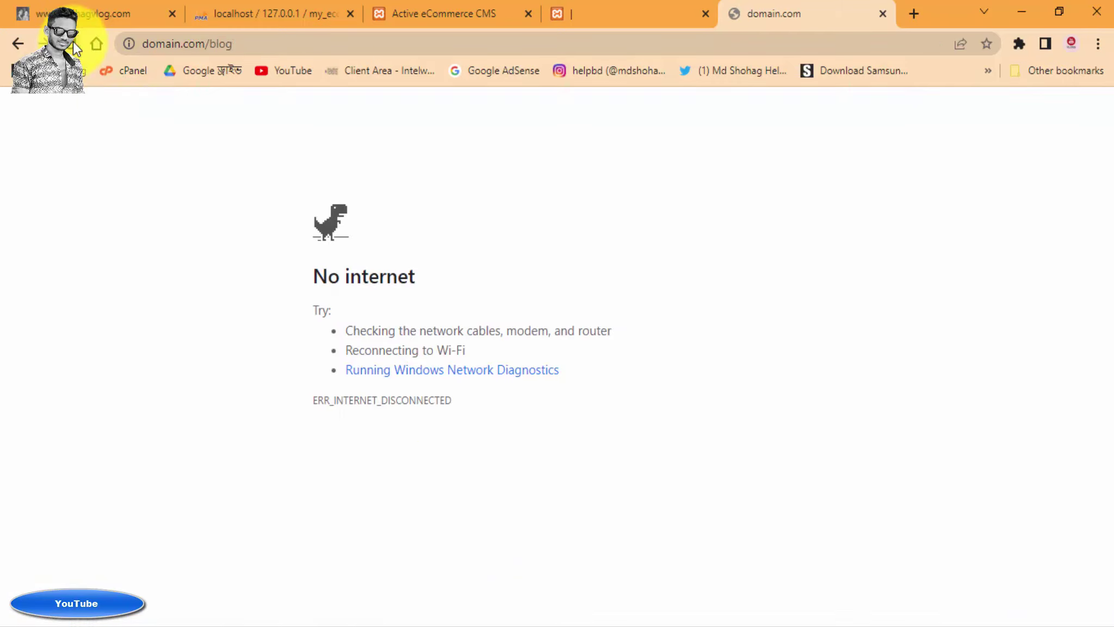
{"action": "left_click", "coordinate": [143, 48]}
{"action": "left_click", "coordinate": [264, 48]}
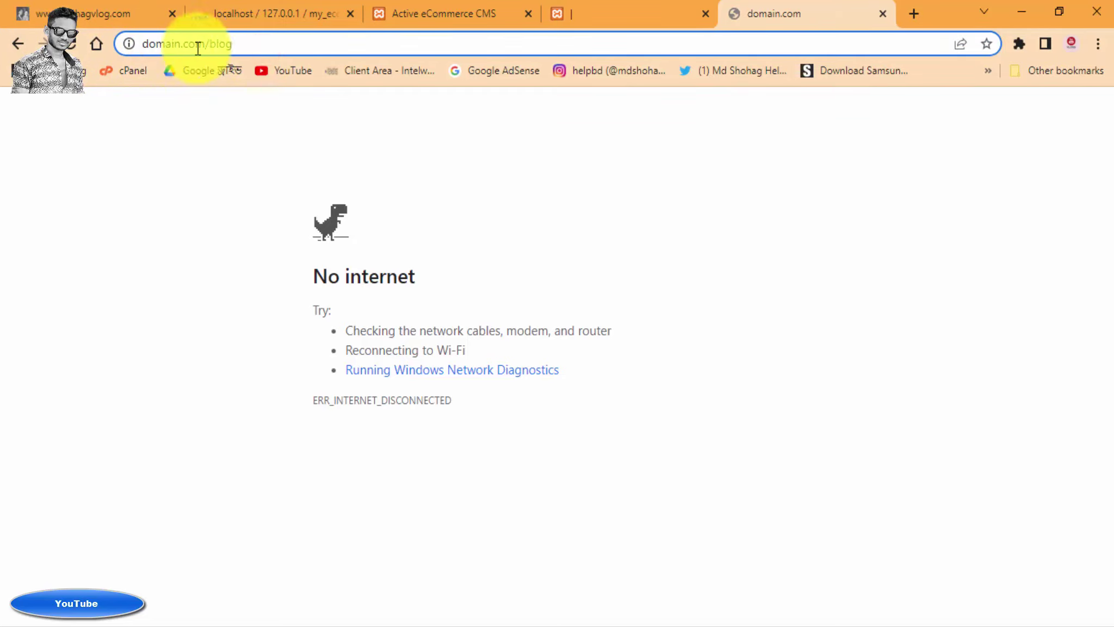
{"action": "left_click_drag", "start_coordinate": [248, 44], "coordinate": [134, 41]}
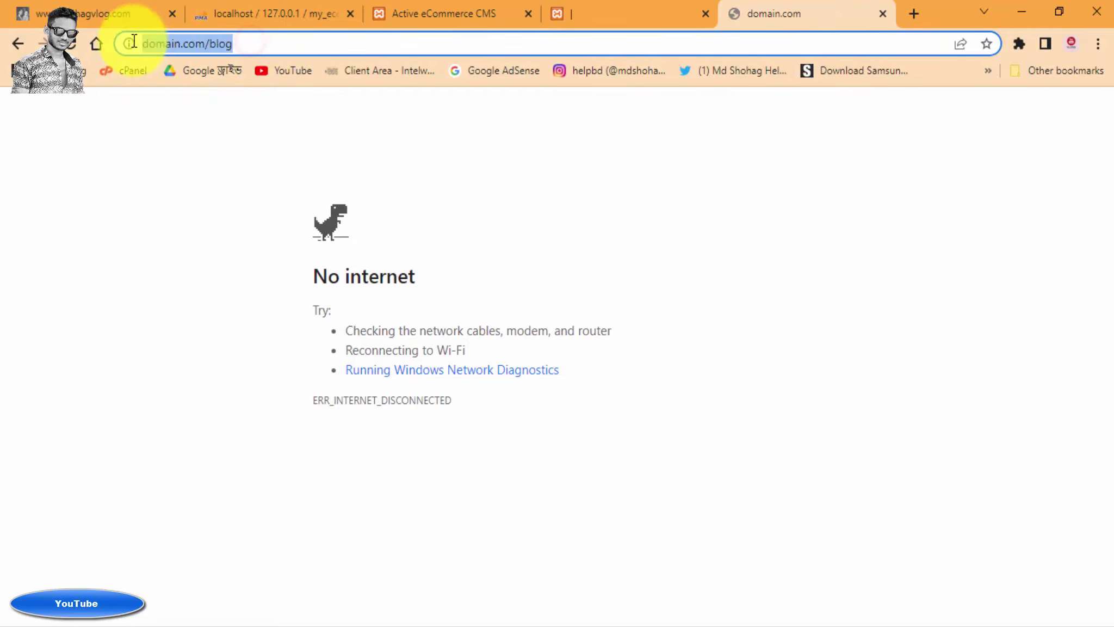
{"action": "left_click", "coordinate": [256, 44]}
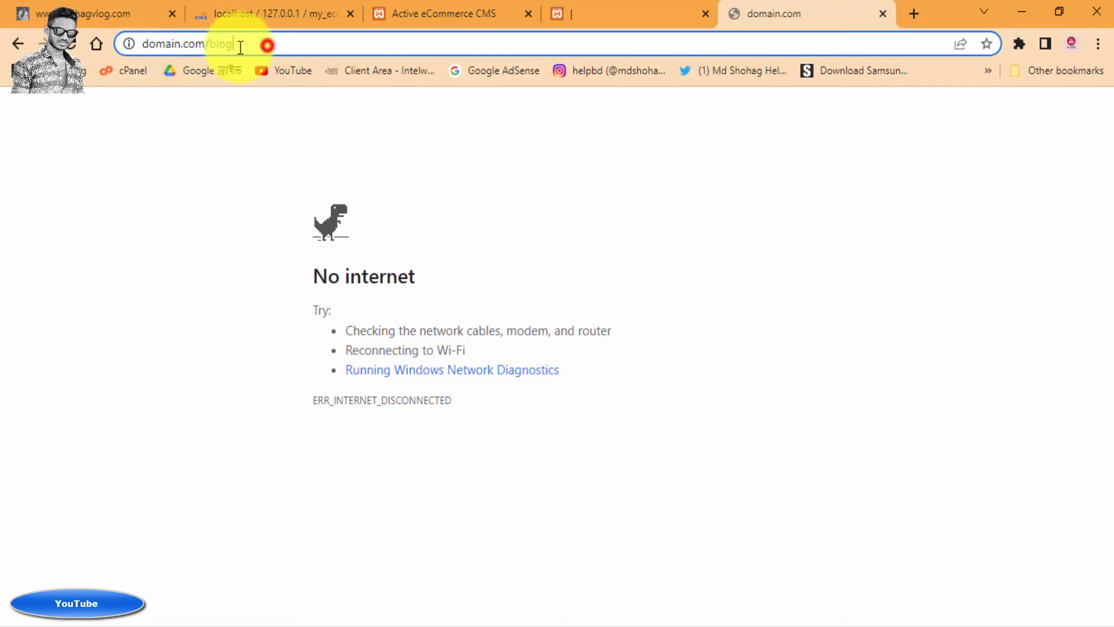
{"action": "left_click", "coordinate": [18, 44]}
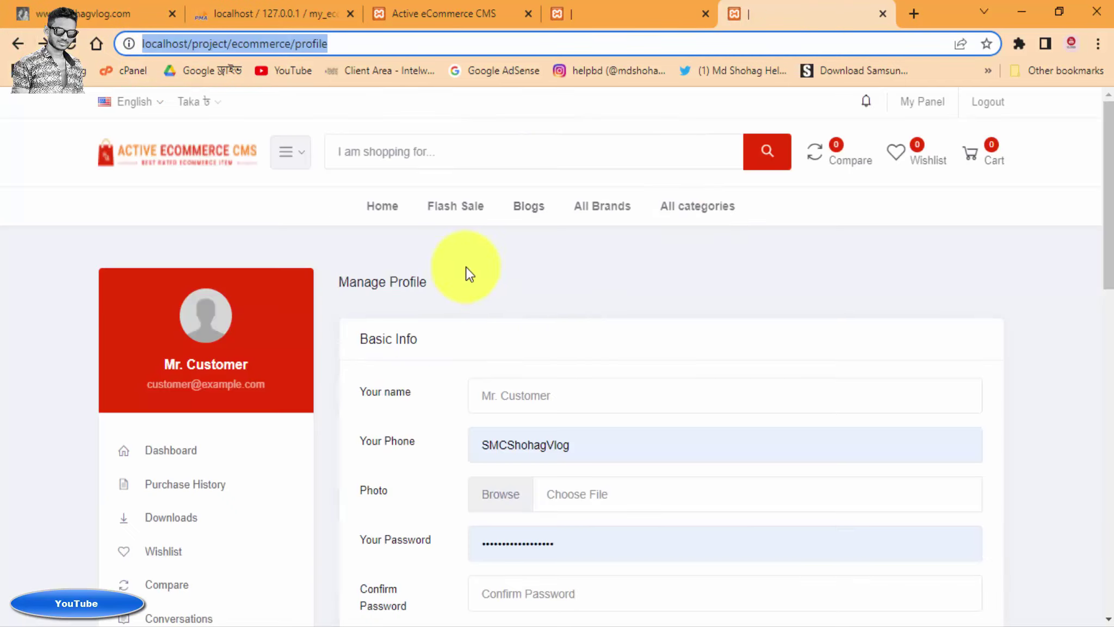
Visit the store home page, then log out of the customer account
{"action": "left_click", "coordinate": [624, 16]}
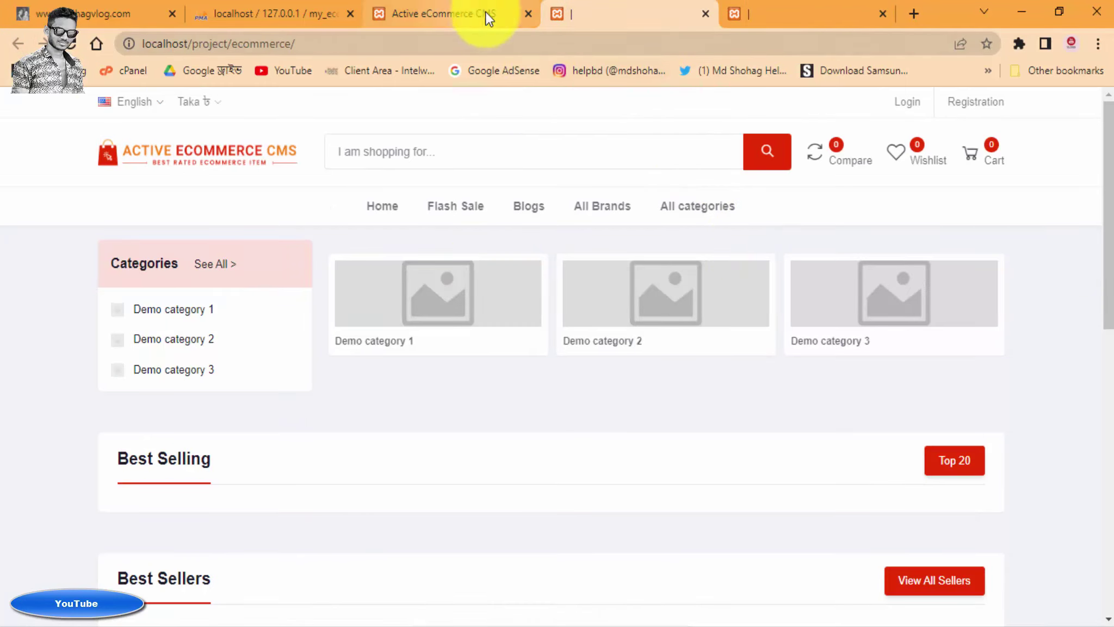
{"action": "left_click", "coordinate": [186, 161]}
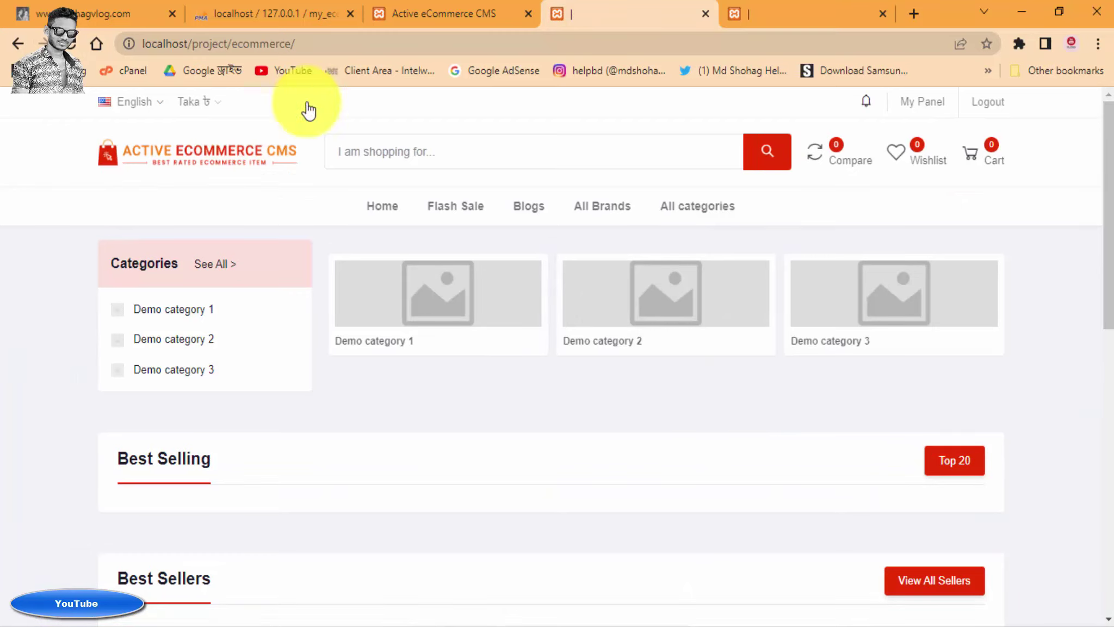
{"action": "left_click", "coordinate": [784, 24]}
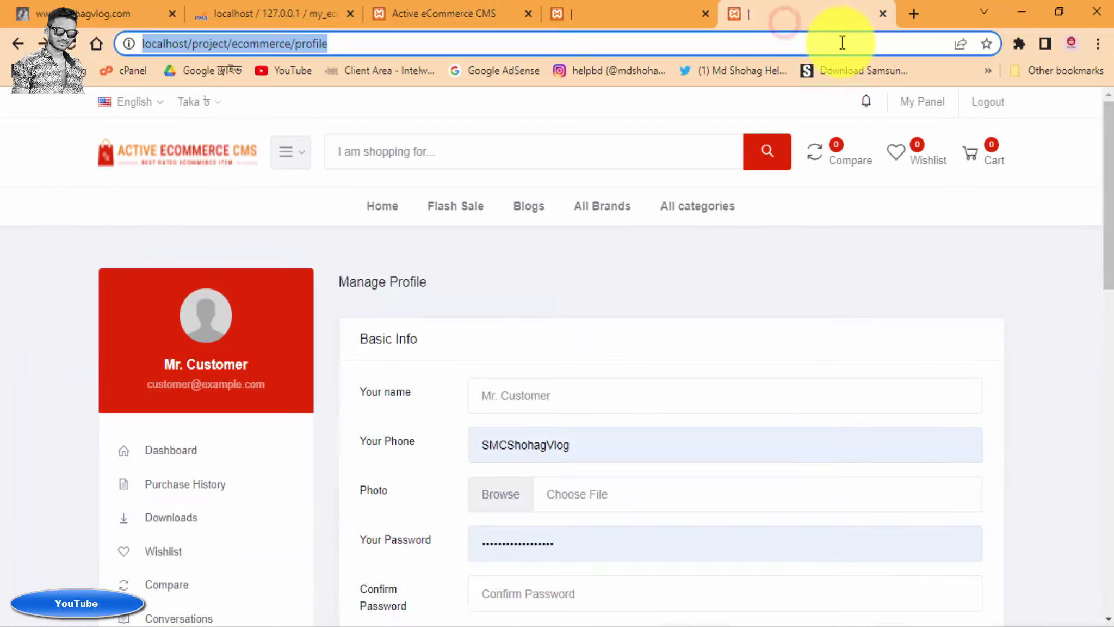
{"action": "left_click", "coordinate": [997, 104]}
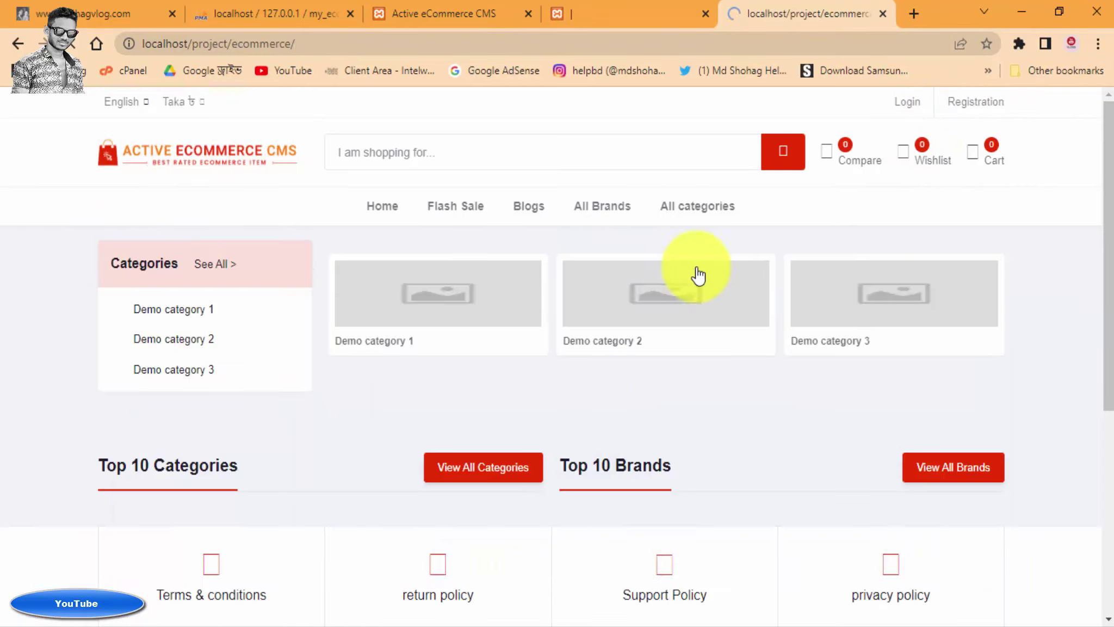
Clear the login field and sign in with the saved admin credentials
{"action": "left_click", "coordinate": [901, 112]}
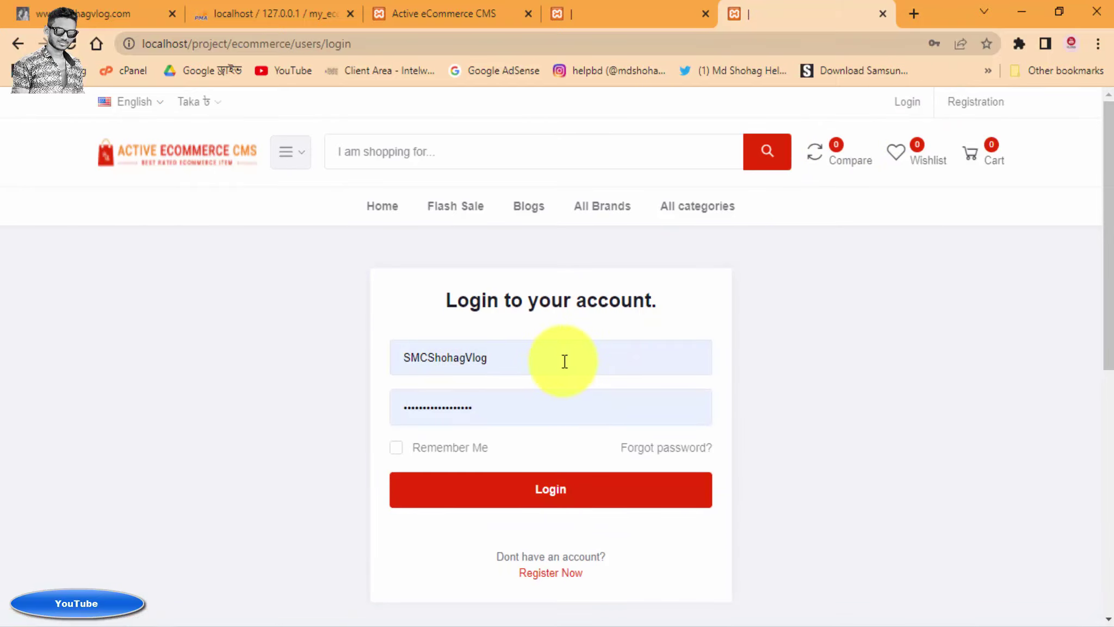
{"action": "left_click", "coordinate": [563, 361]}
{"action": "key", "text": "ctrl+a"}
{"action": "key", "text": "BackSpace"}
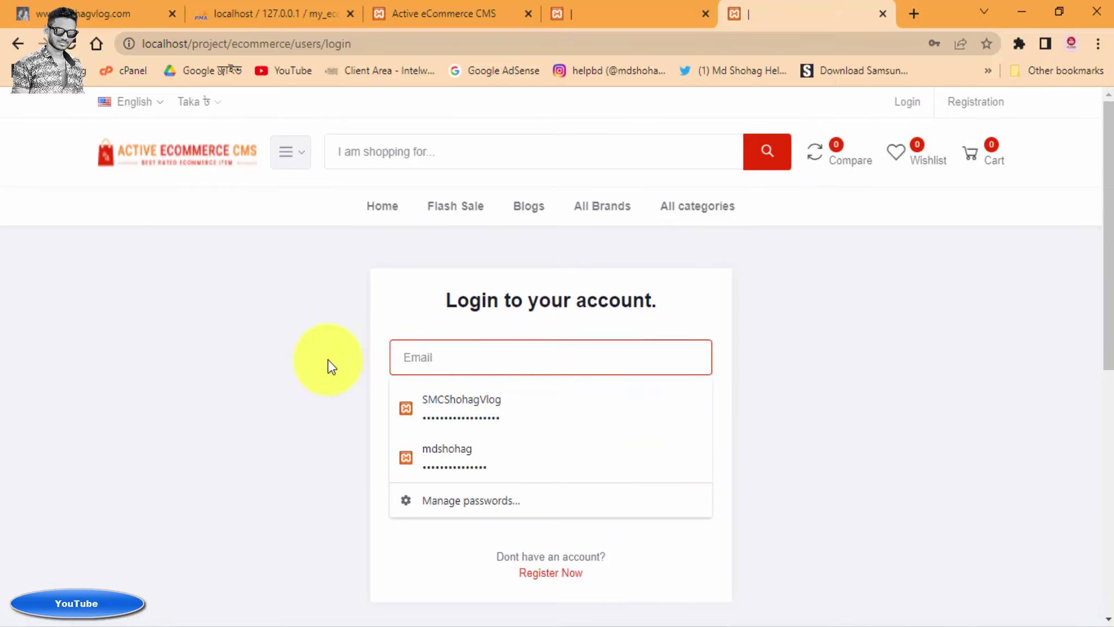
{"action": "type", "text": "v"}
{"action": "left_click", "coordinate": [568, 398]}
{"action": "left_click", "coordinate": [539, 485]}
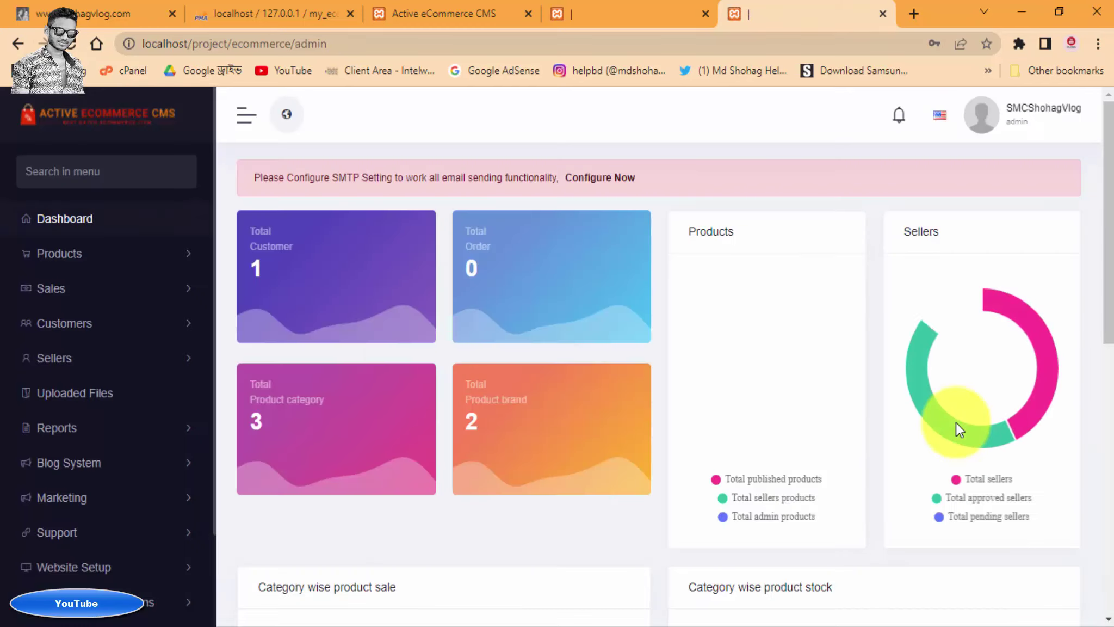
{"action": "mouse_move", "coordinate": [954, 422]}
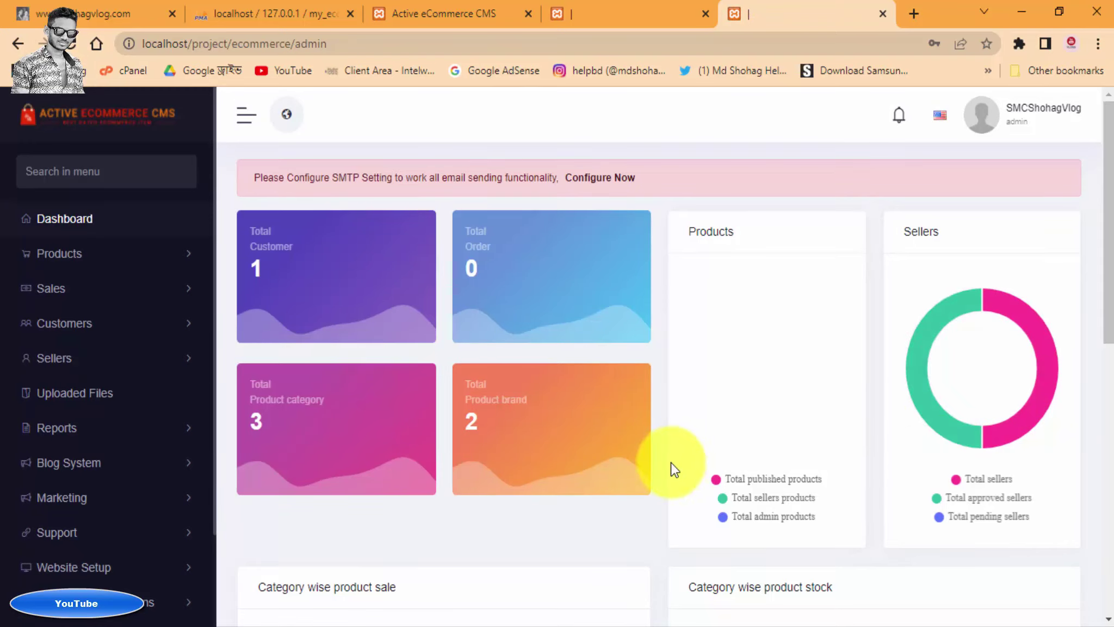
{"action": "scroll", "coordinate": [643, 478], "scroll_direction": "down", "scroll_amount": 7}
{"action": "scroll", "coordinate": [646, 486], "scroll_direction": "down", "scroll_amount": 4}
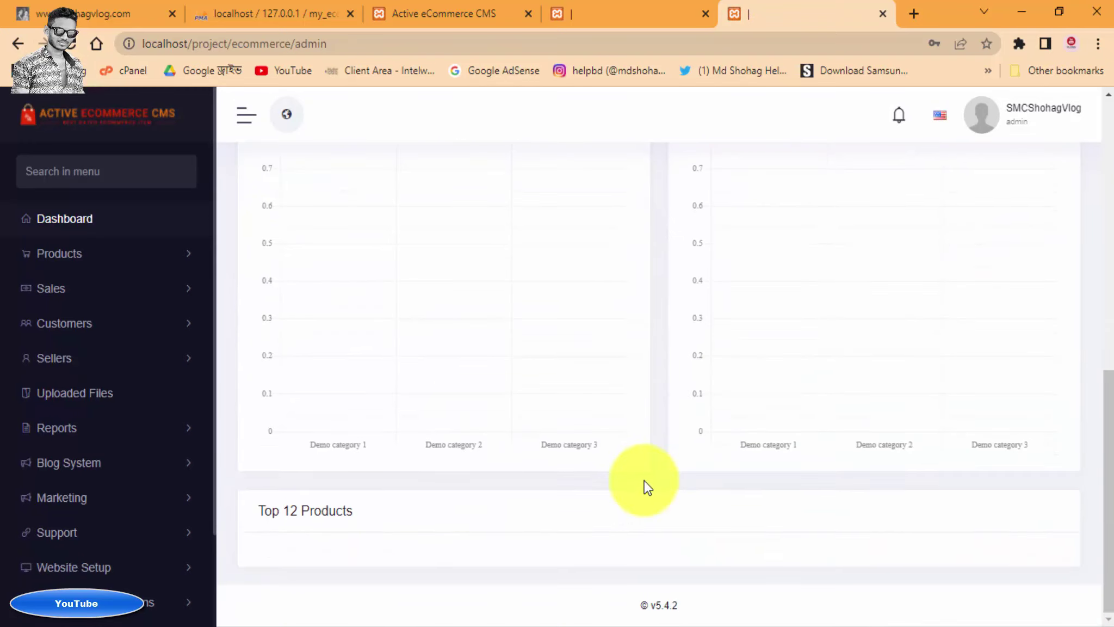
{"action": "scroll", "coordinate": [647, 486], "scroll_direction": "up", "scroll_amount": 12}
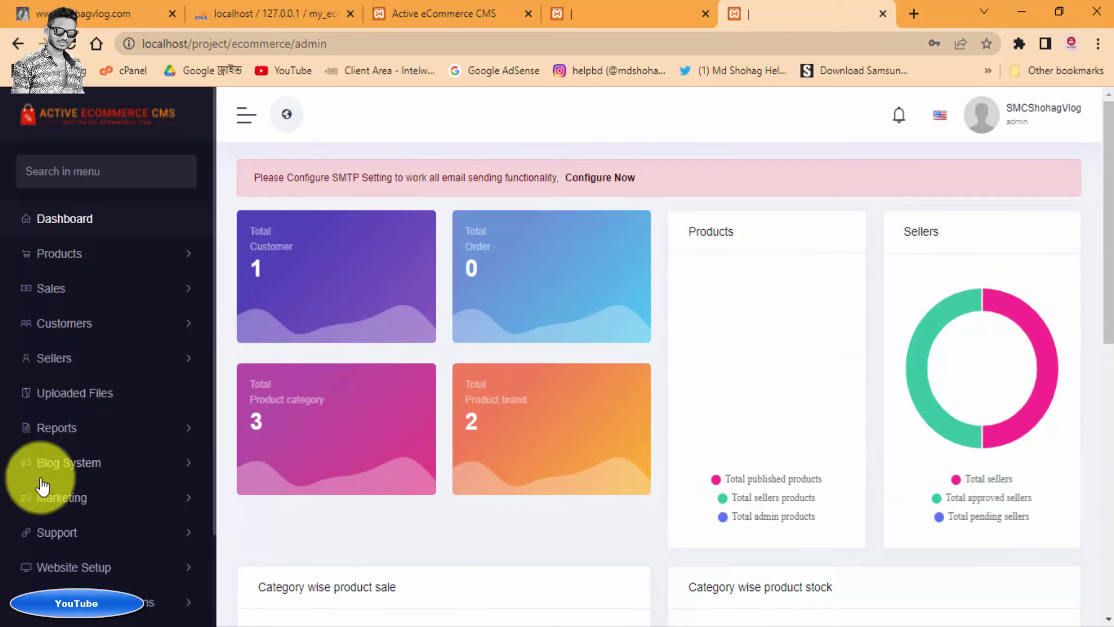
{"action": "scroll", "coordinate": [82, 479], "scroll_direction": "down", "scroll_amount": 2}
{"action": "scroll", "coordinate": [136, 463], "scroll_direction": "up", "scroll_amount": 2}
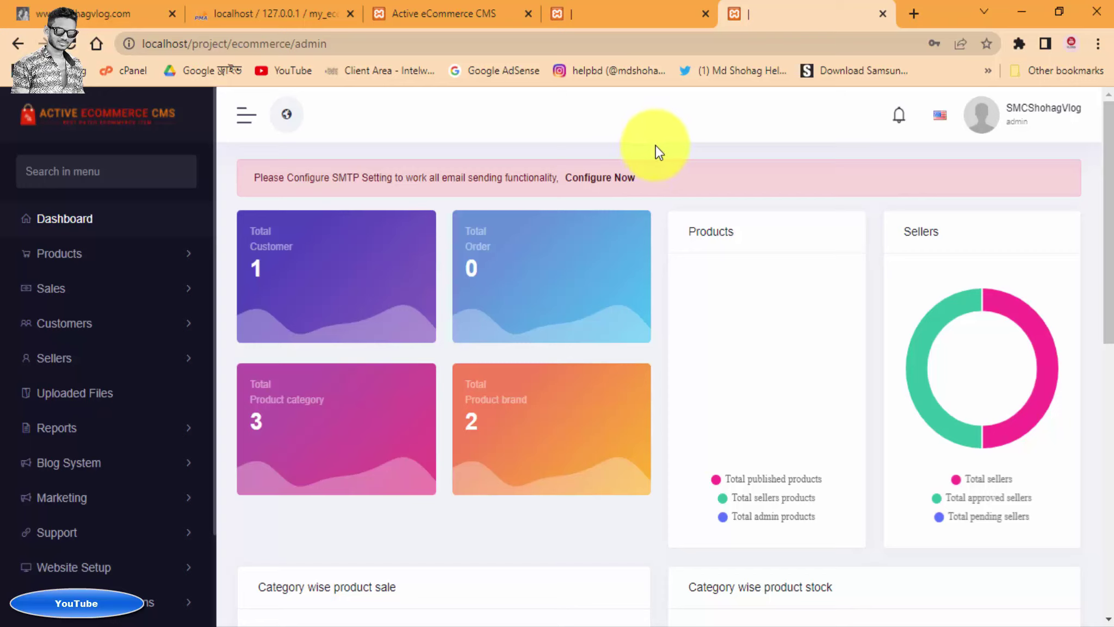
{"action": "scroll", "coordinate": [658, 152], "scroll_direction": "down", "scroll_amount": 10}
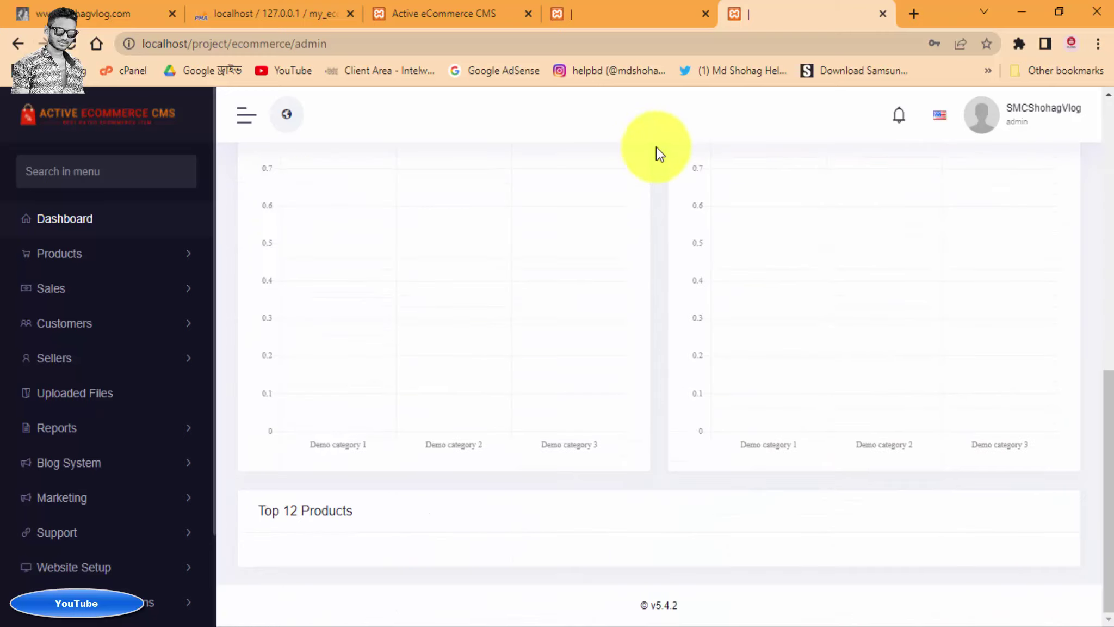
{"action": "scroll", "coordinate": [660, 155], "scroll_direction": "up", "scroll_amount": 3}
{"action": "scroll", "coordinate": [656, 147], "scroll_direction": "up", "scroll_amount": 7}
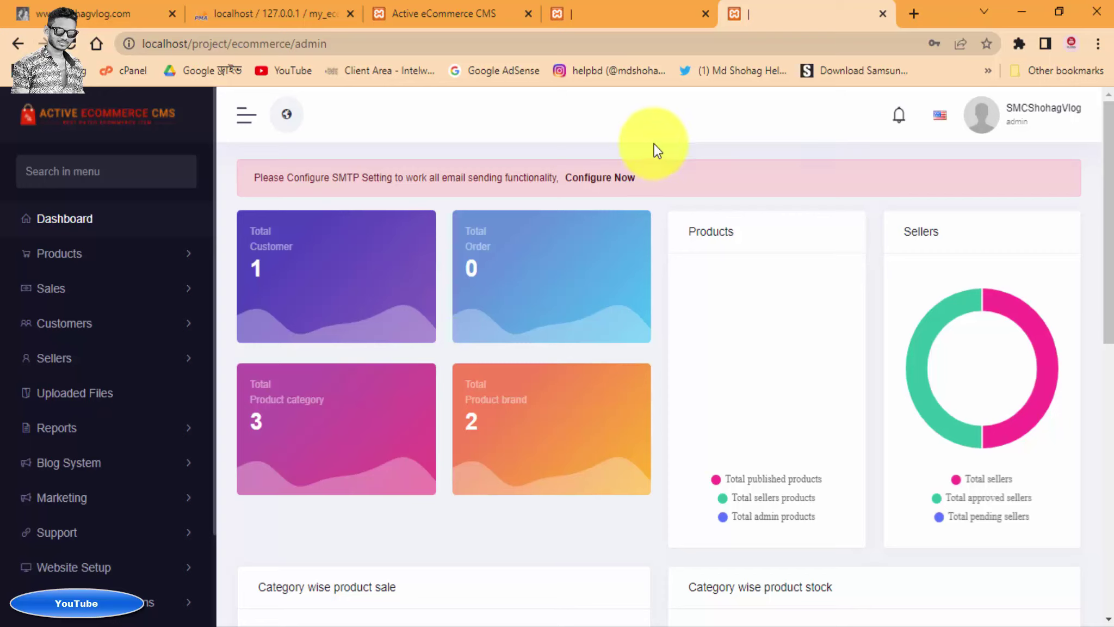
{"action": "left_click", "coordinate": [238, 115]}
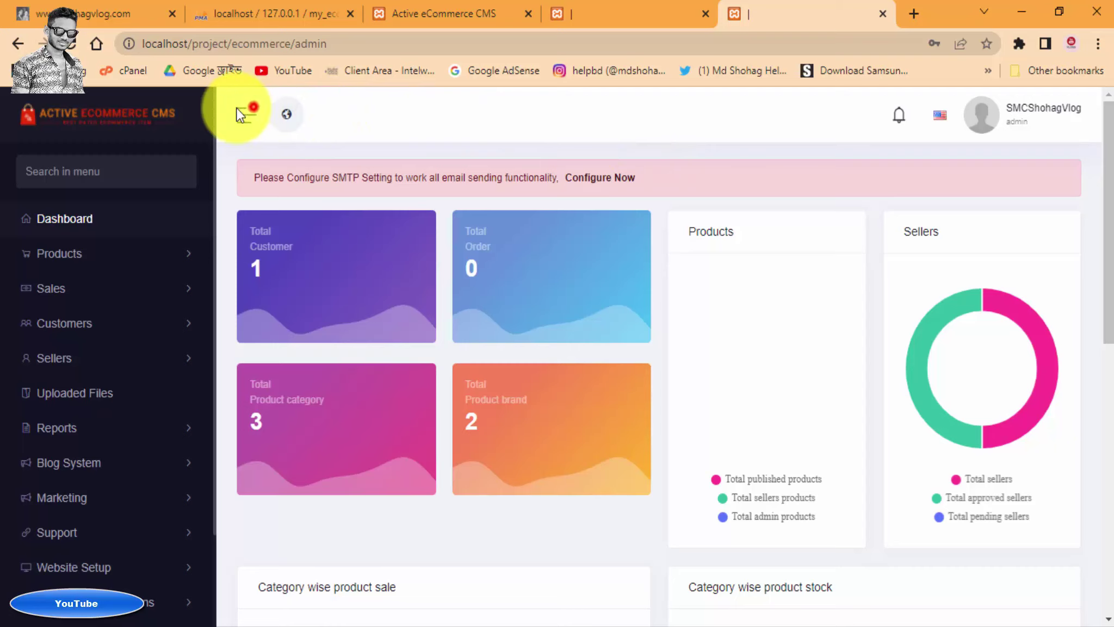